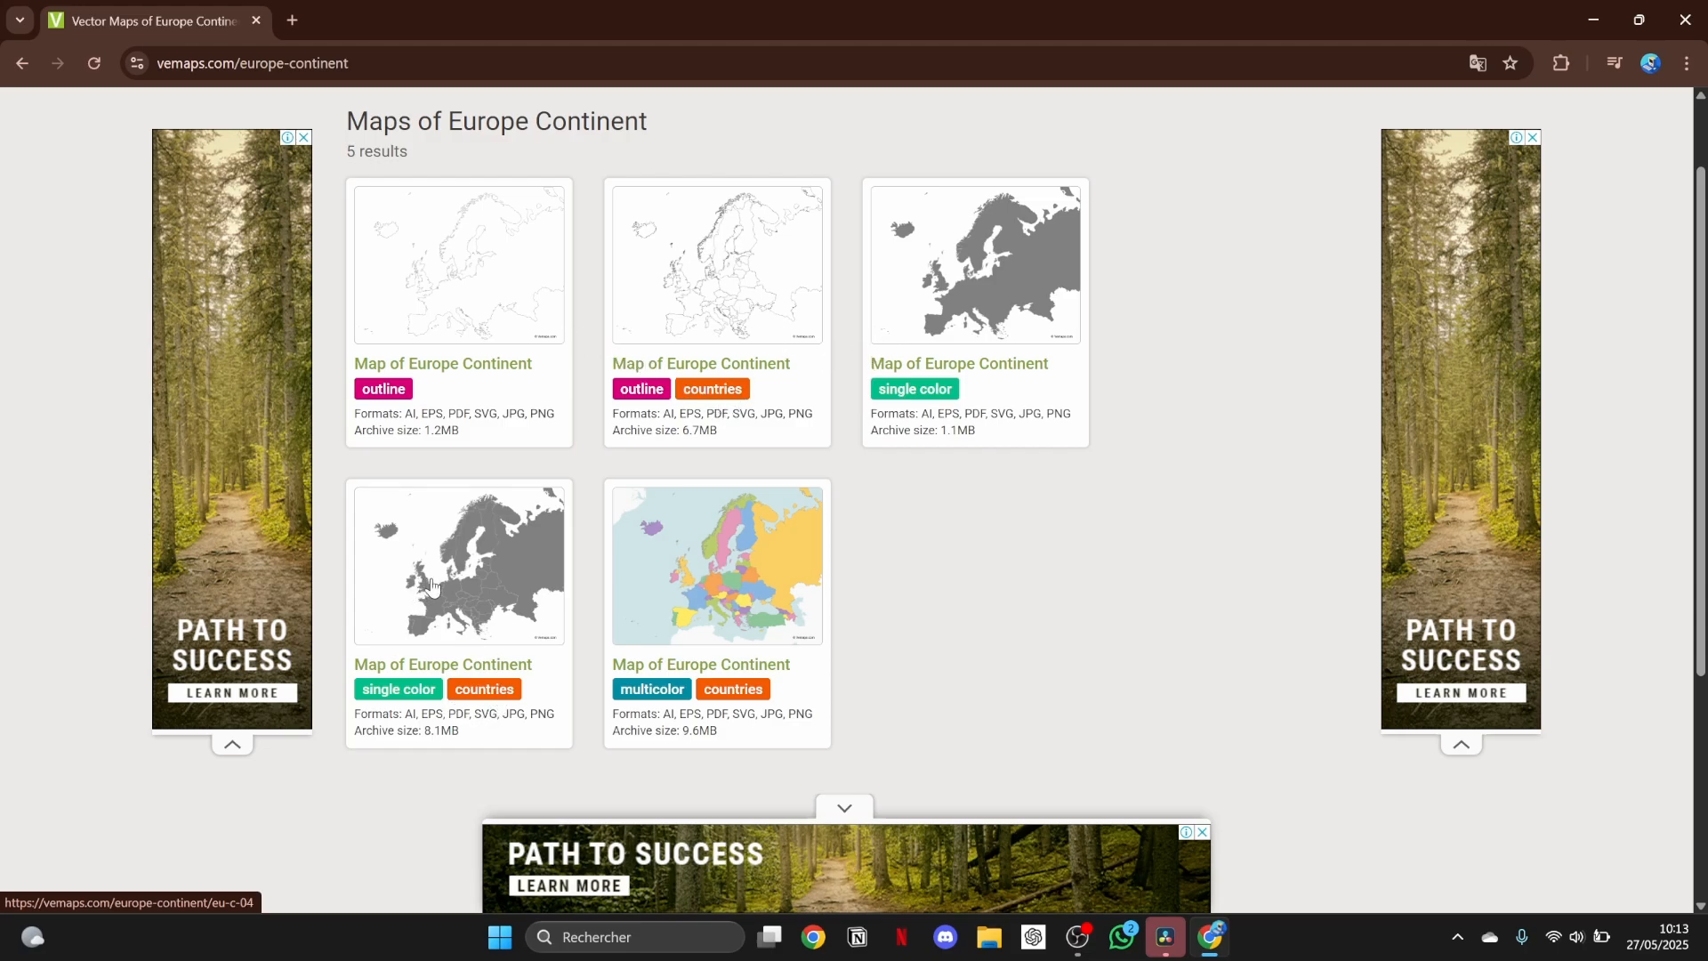
Open the grey Europe continent map with countries and download its archive
click(459, 583)
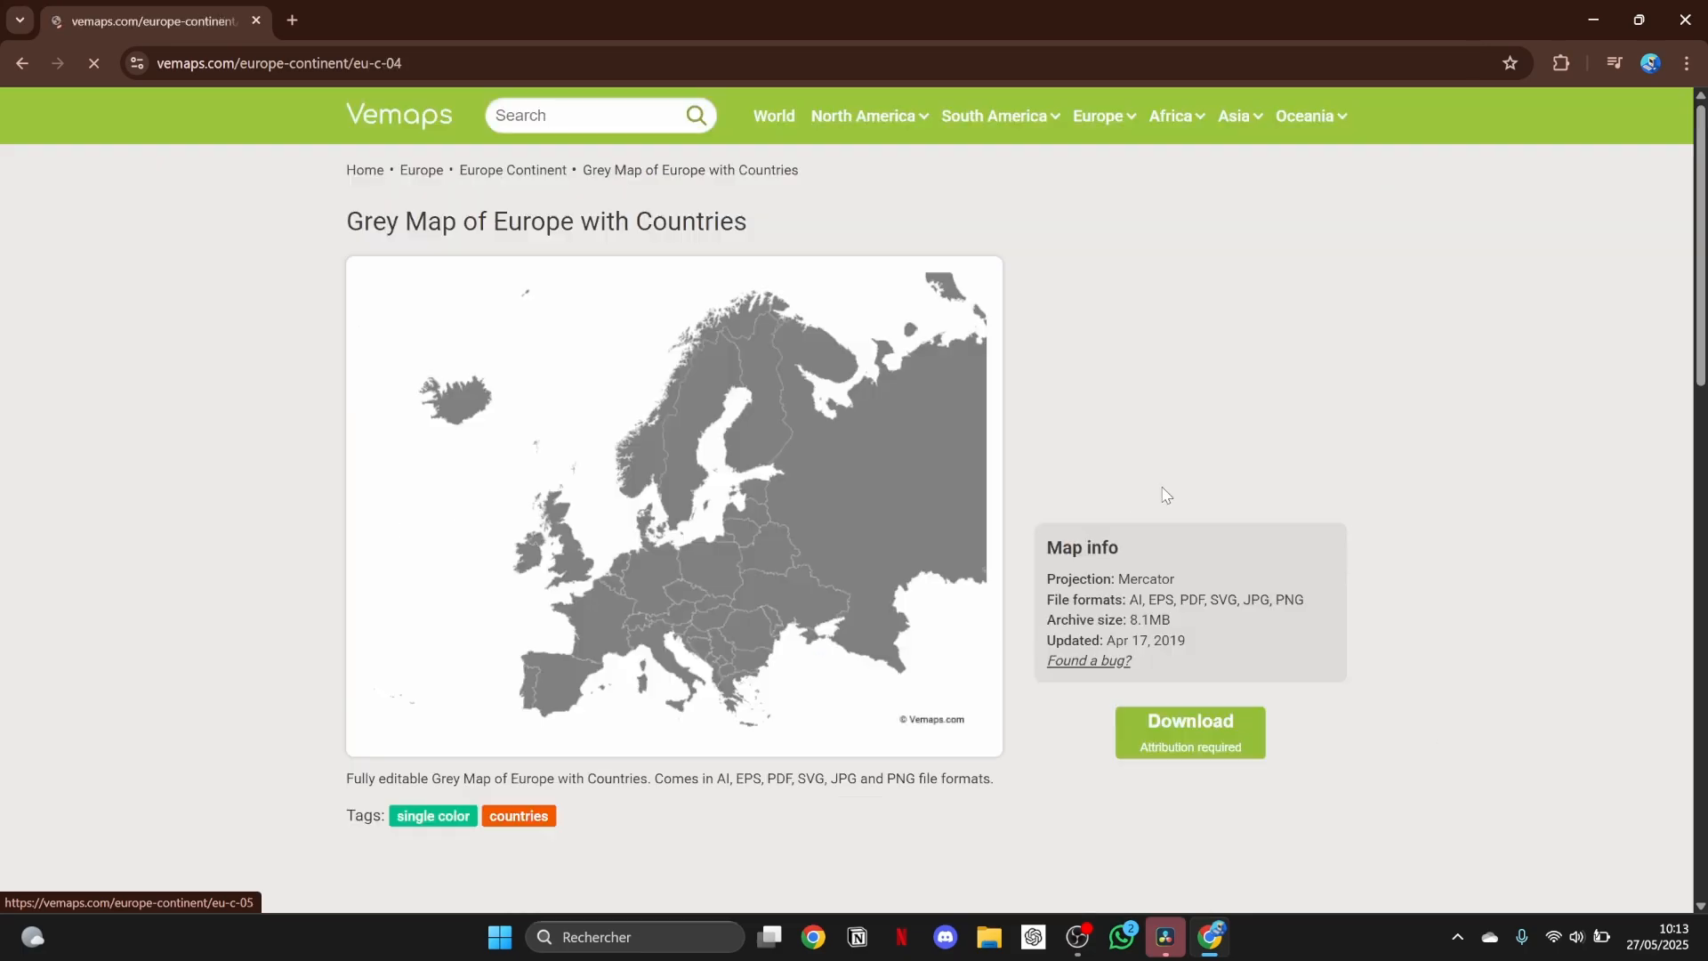
click(1190, 730)
click(711, 516)
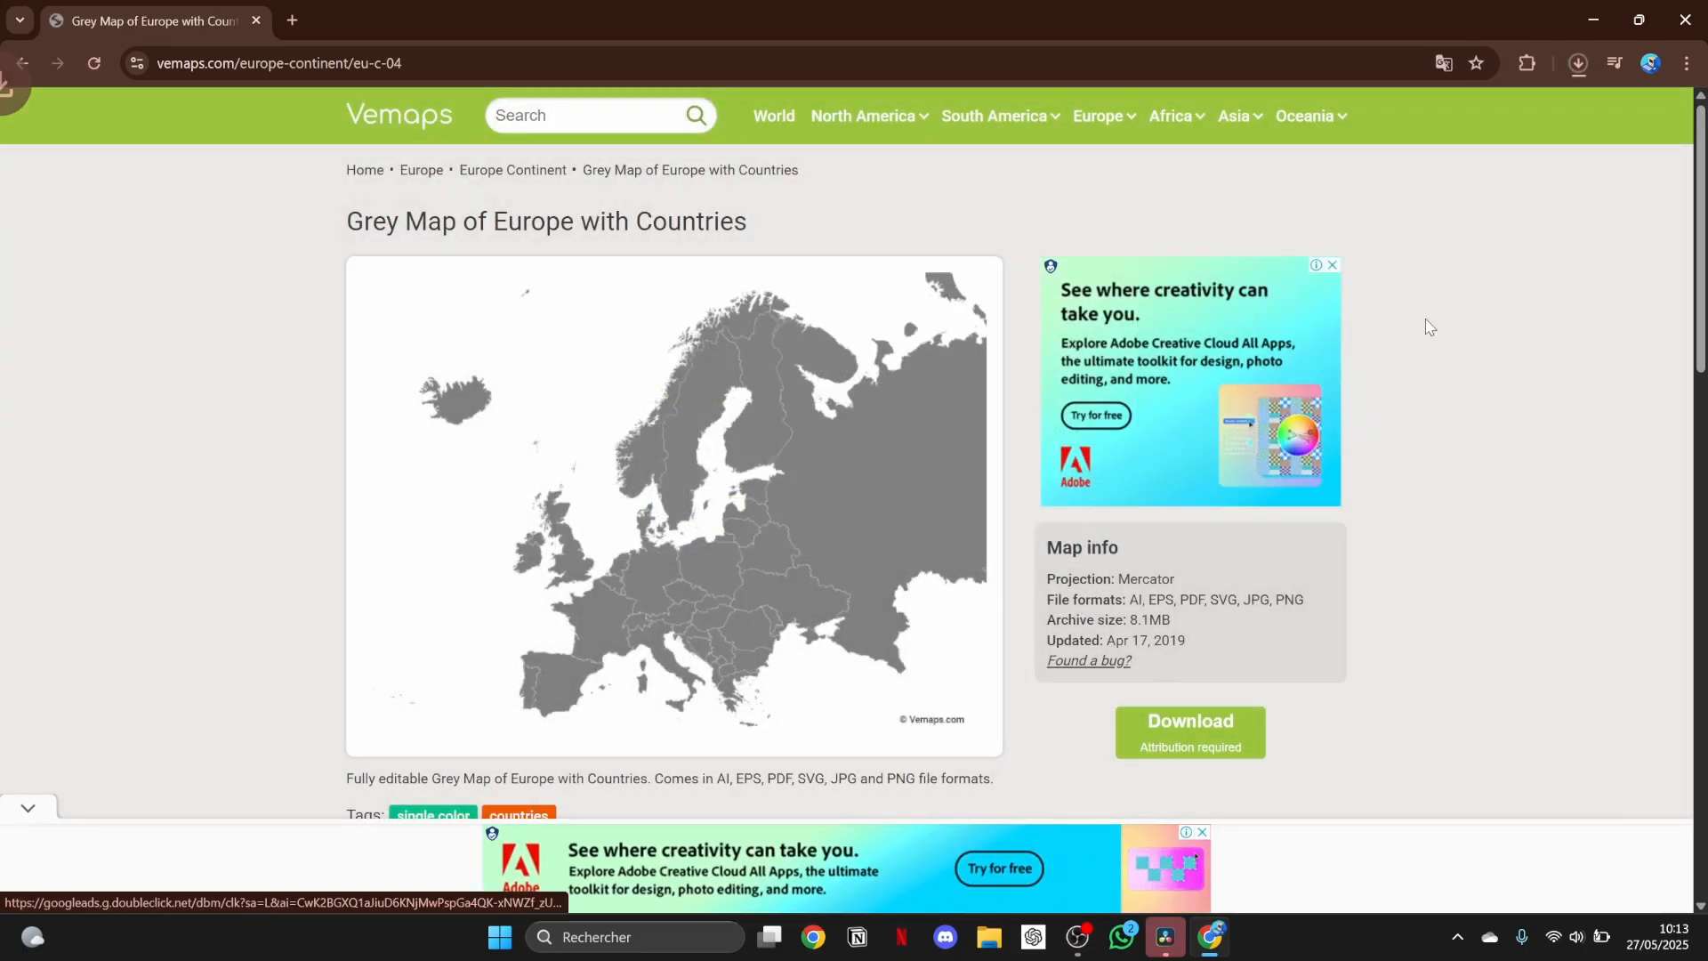
Open the France maps from the Europe list and download the single-color Grey Map of France archive
click(1108, 120)
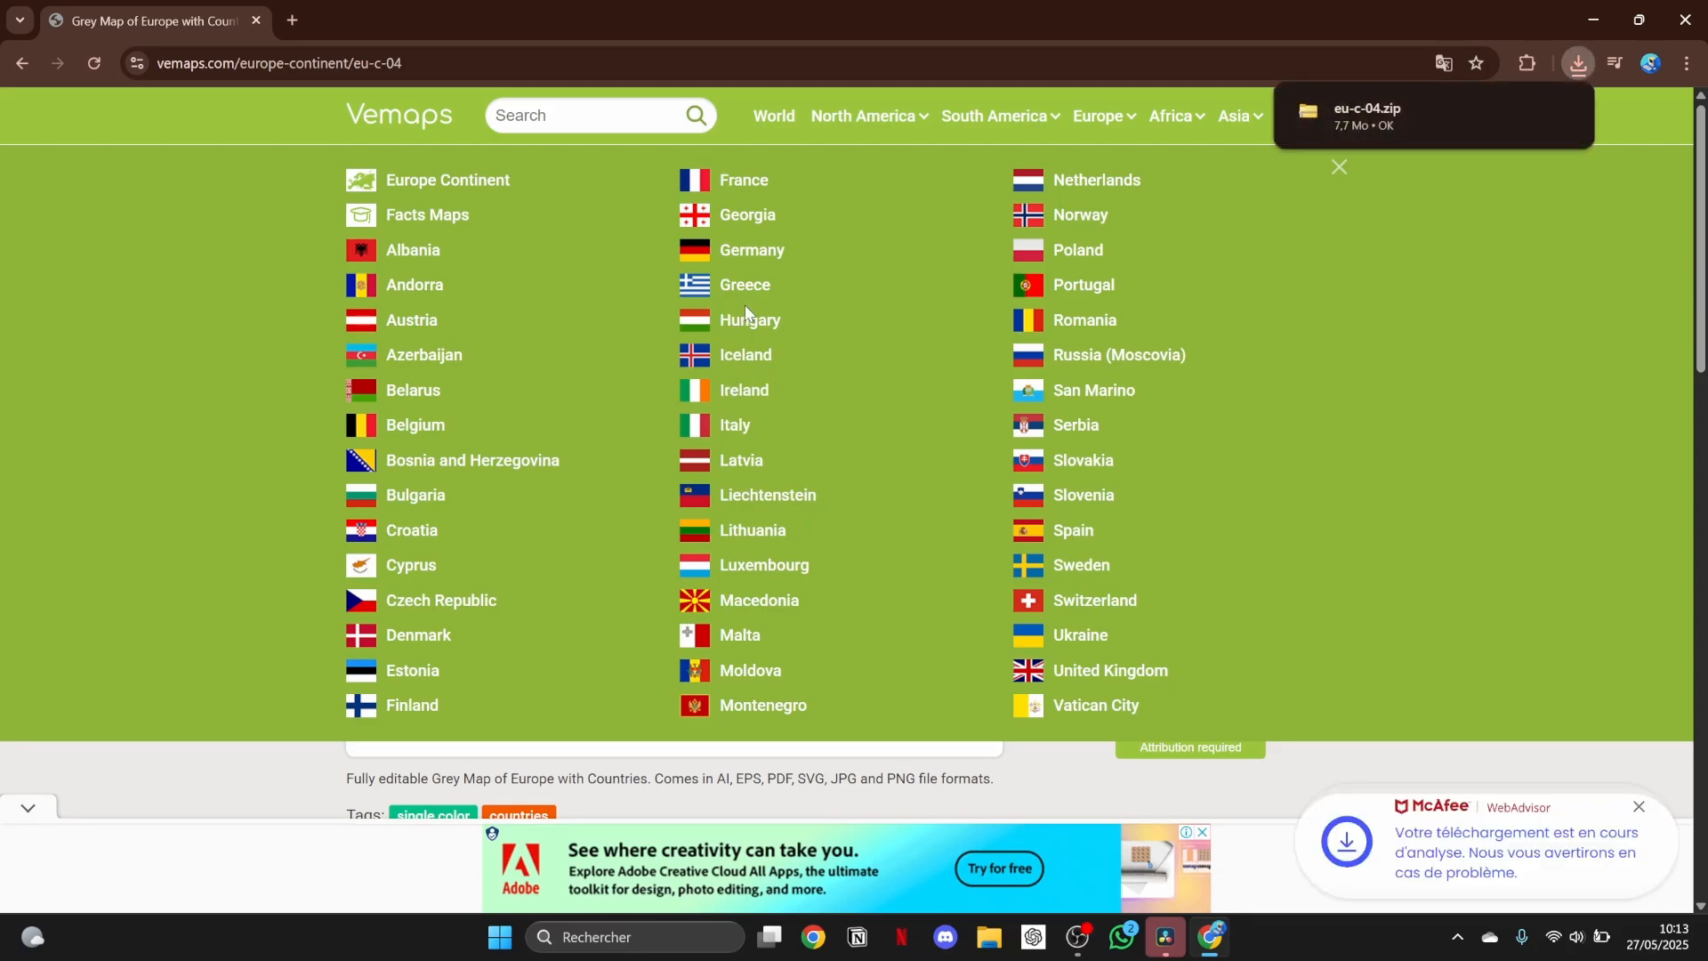
click(747, 182)
scroll(749, 544, down, 1)
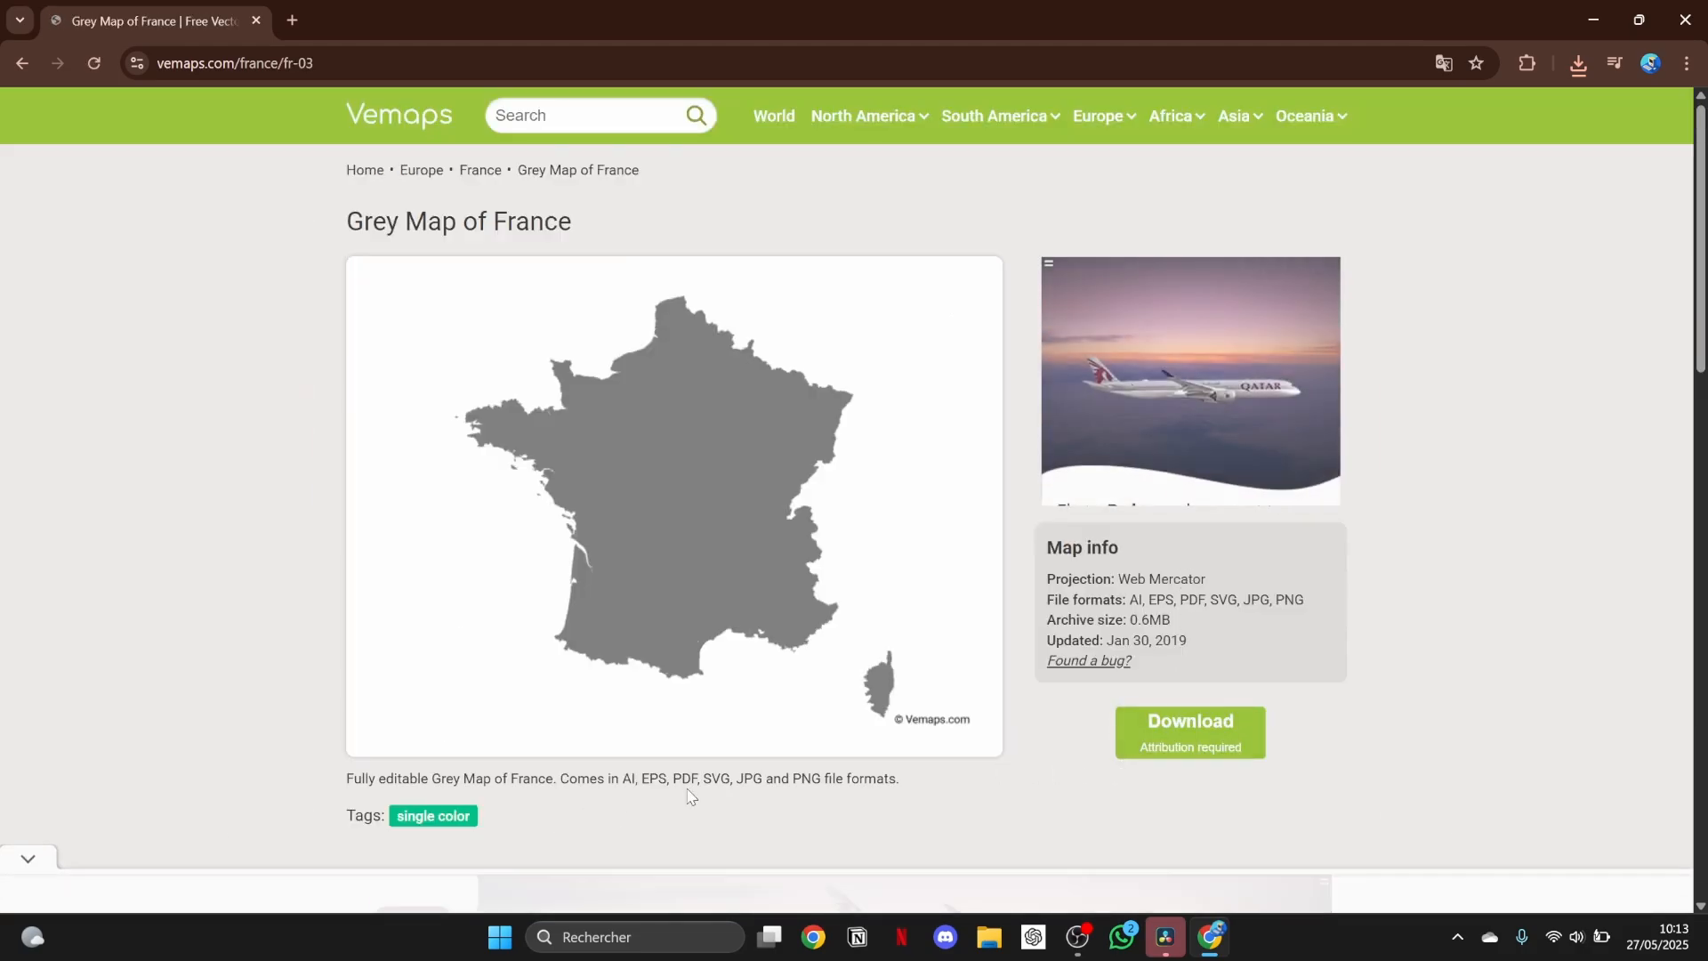
click(1191, 725)
click(707, 521)
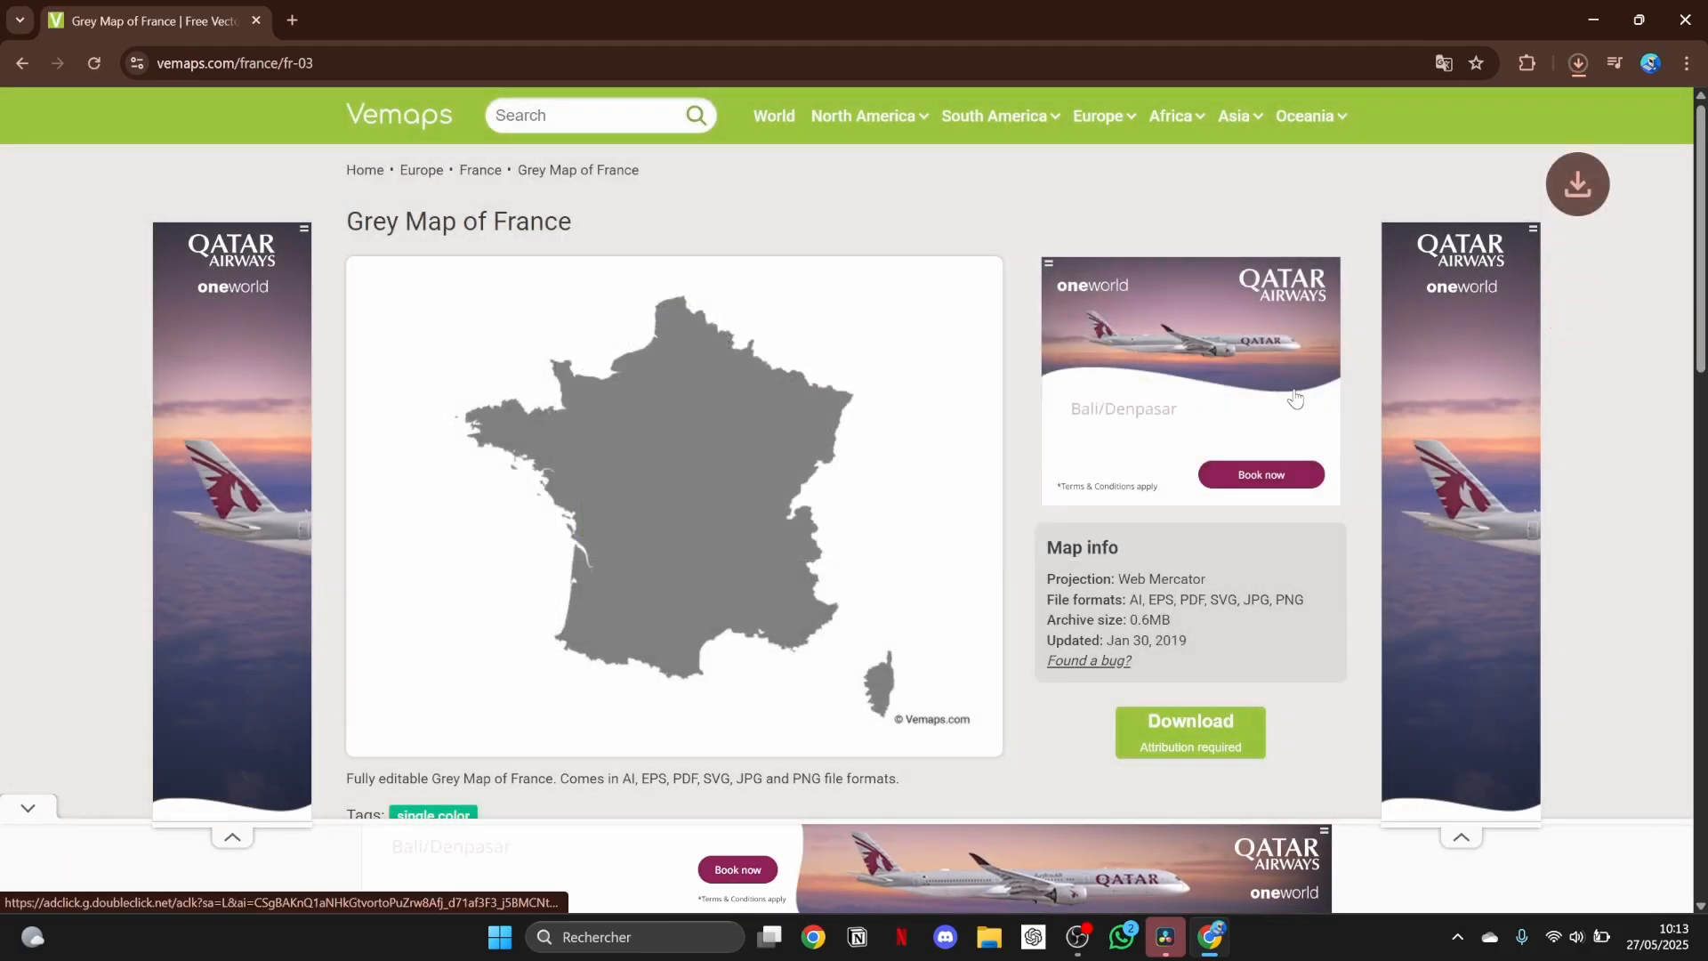
Show the downloaded archives in their folder and extract eu-c-04 into its own folder
click(1572, 55)
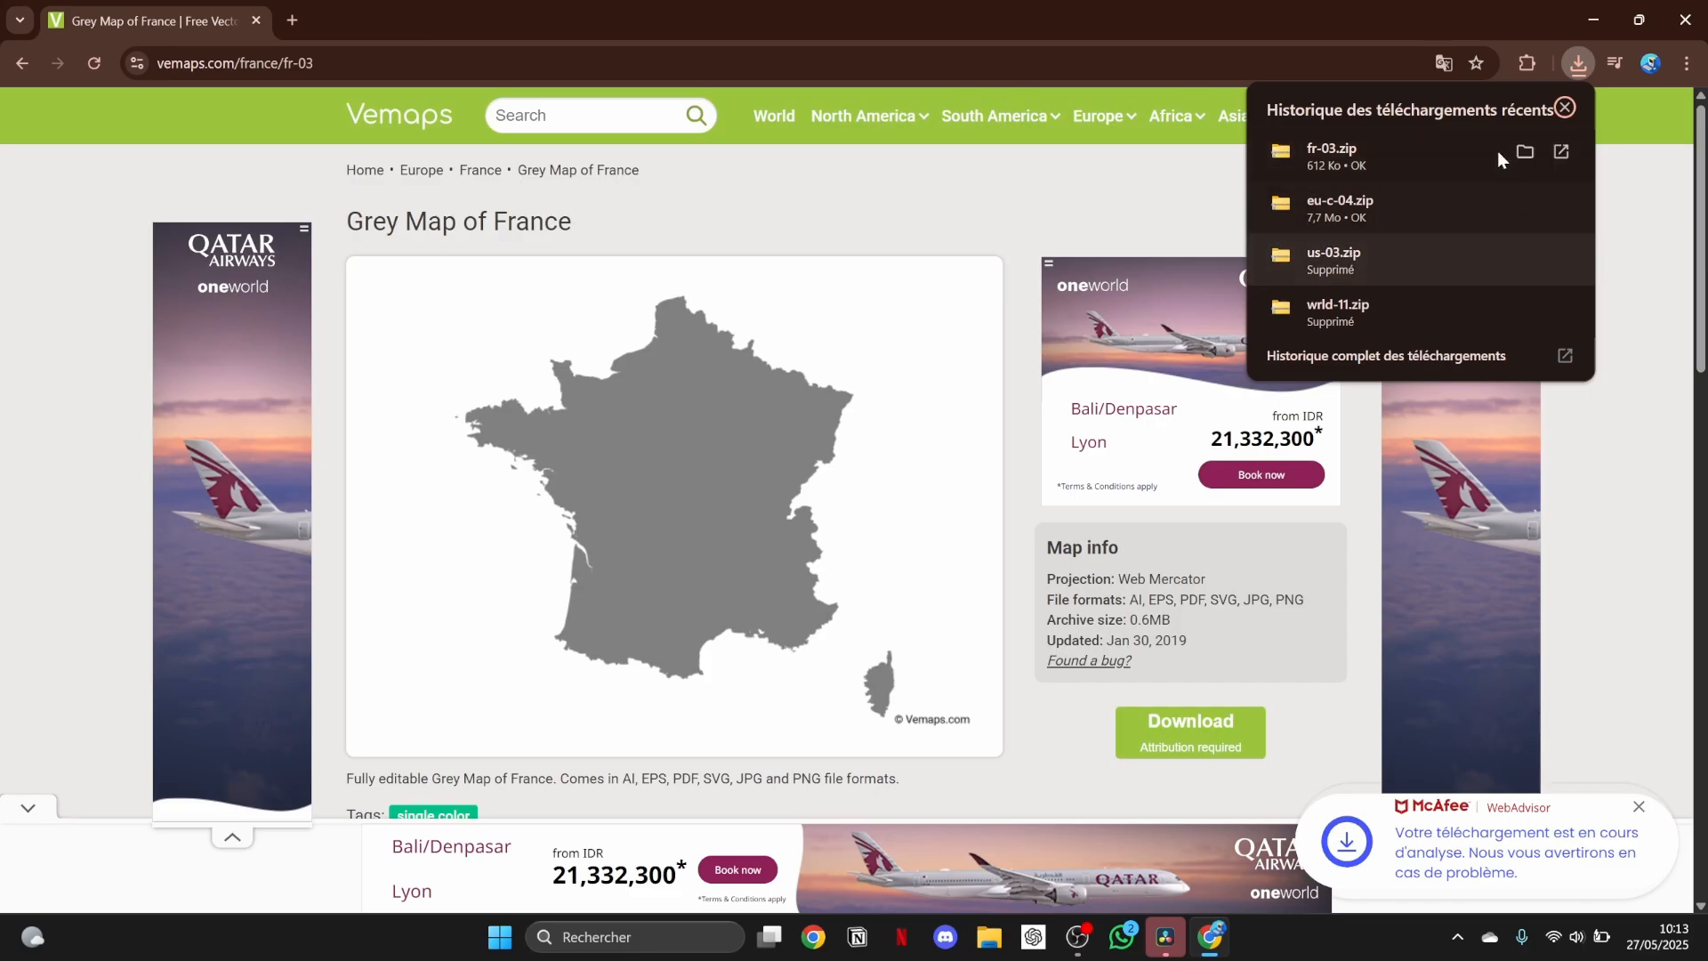
click(1534, 158)
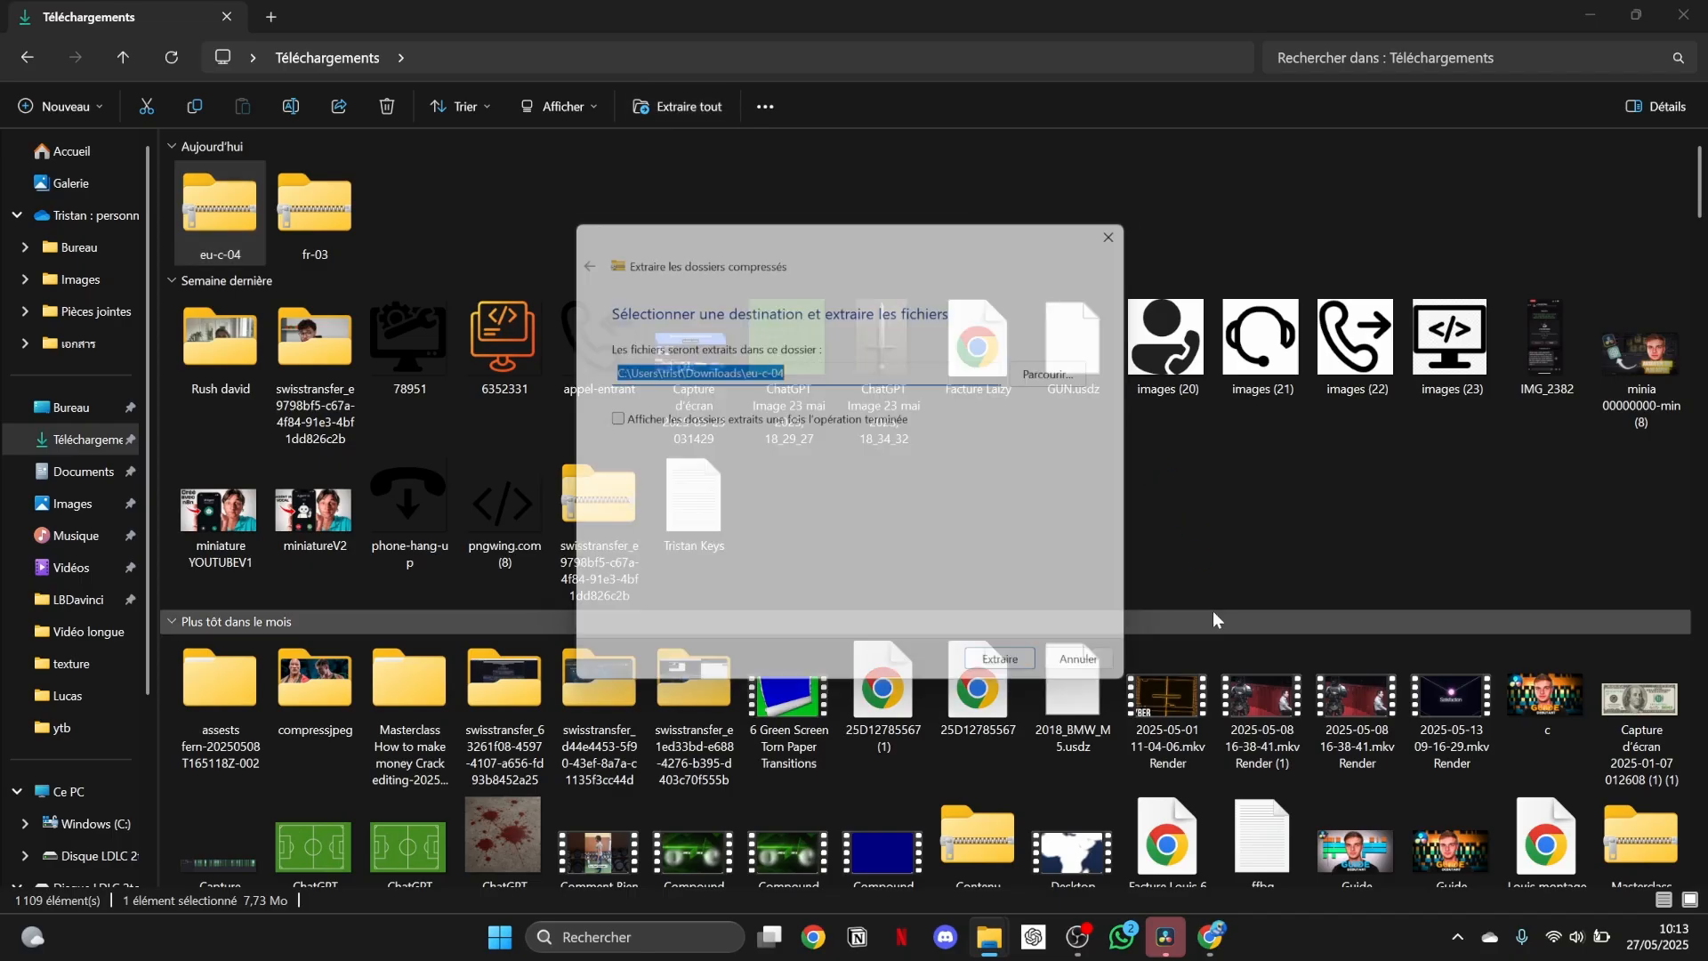
click(1010, 669)
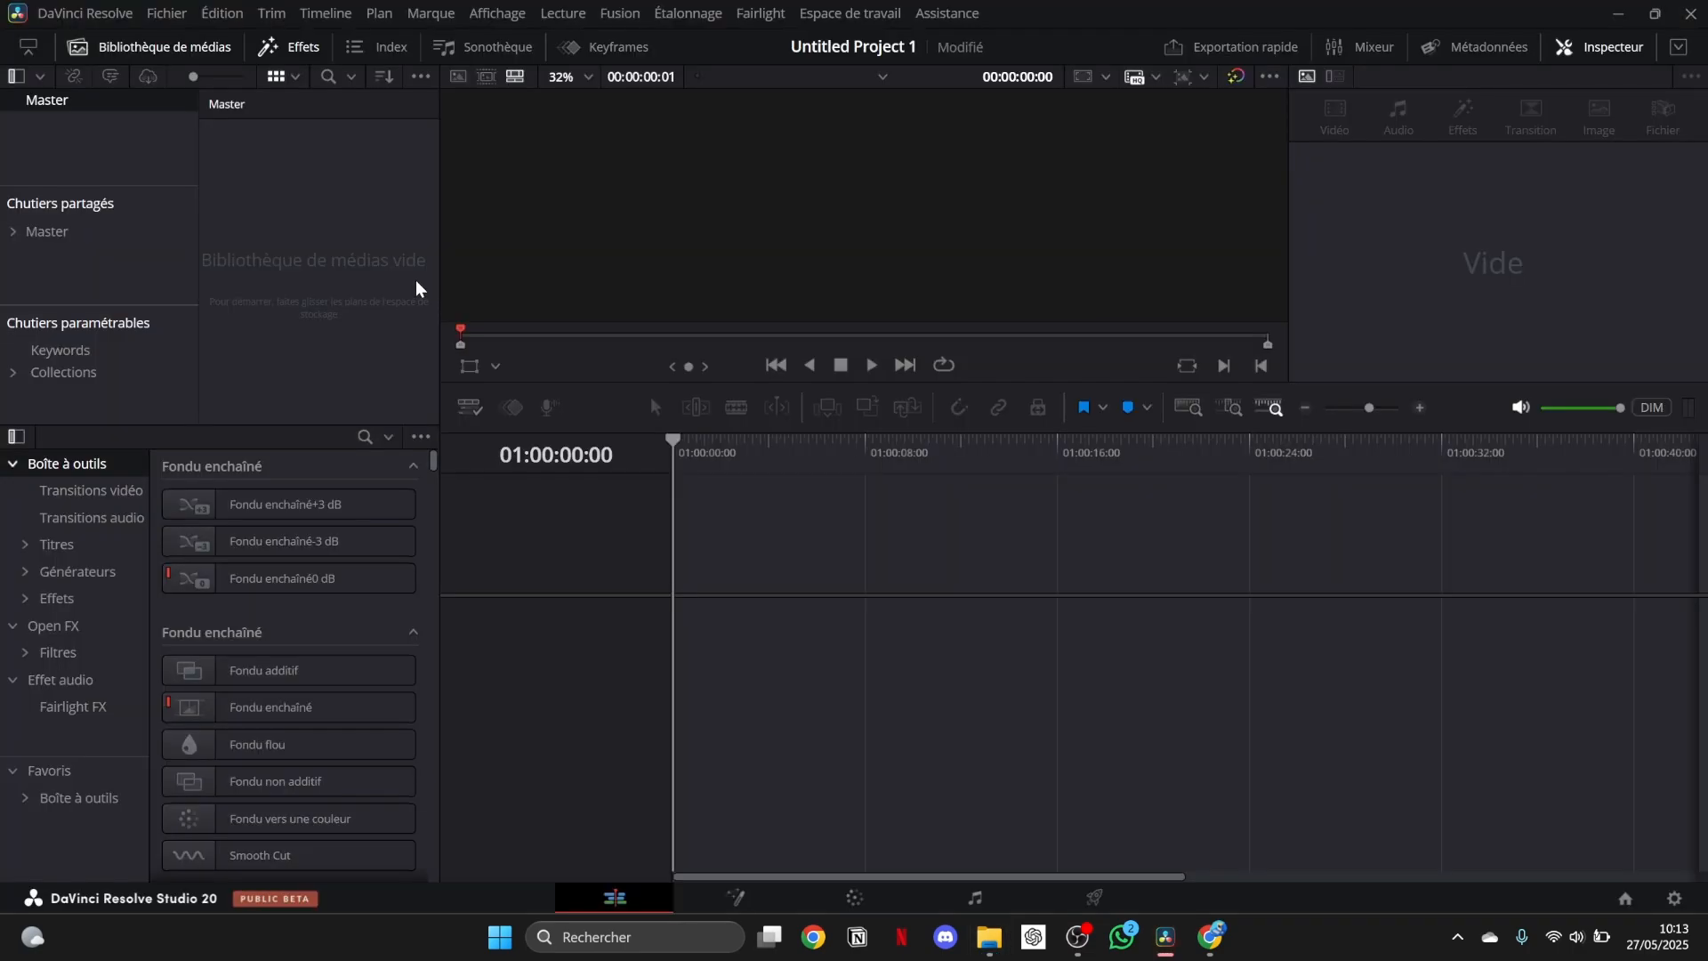
Switch to DaVinci Resolve and import the fr-03 PNG file into the media pool
double_click(414, 280)
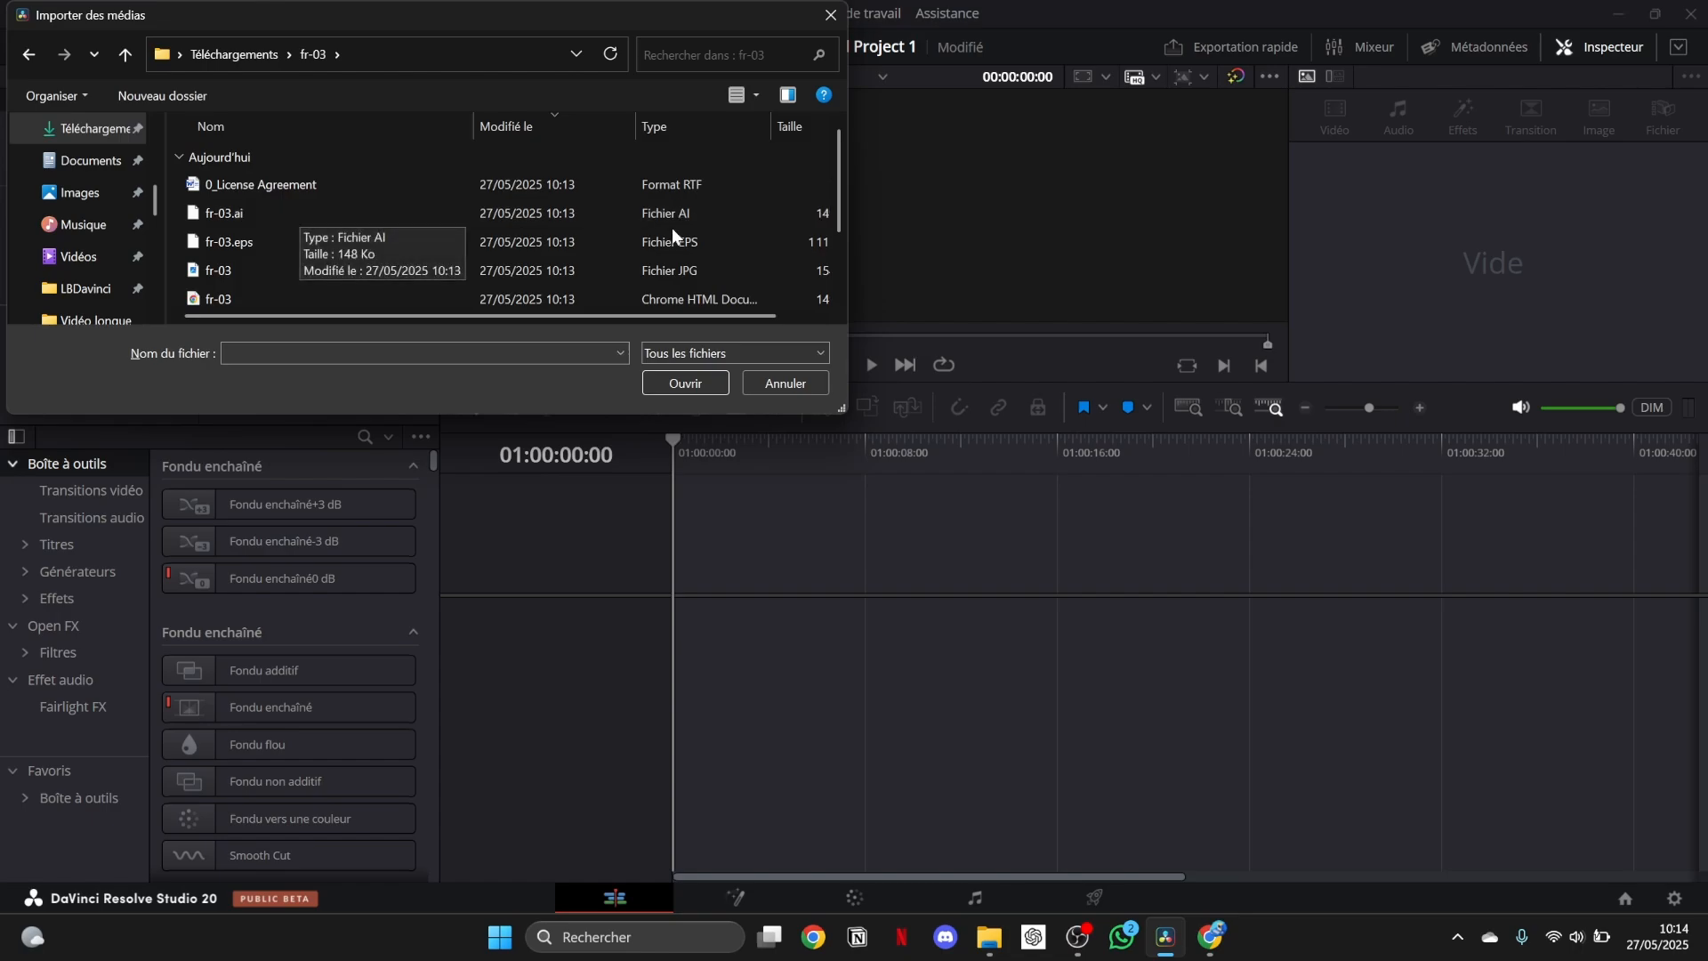
scroll(729, 262, down, 1)
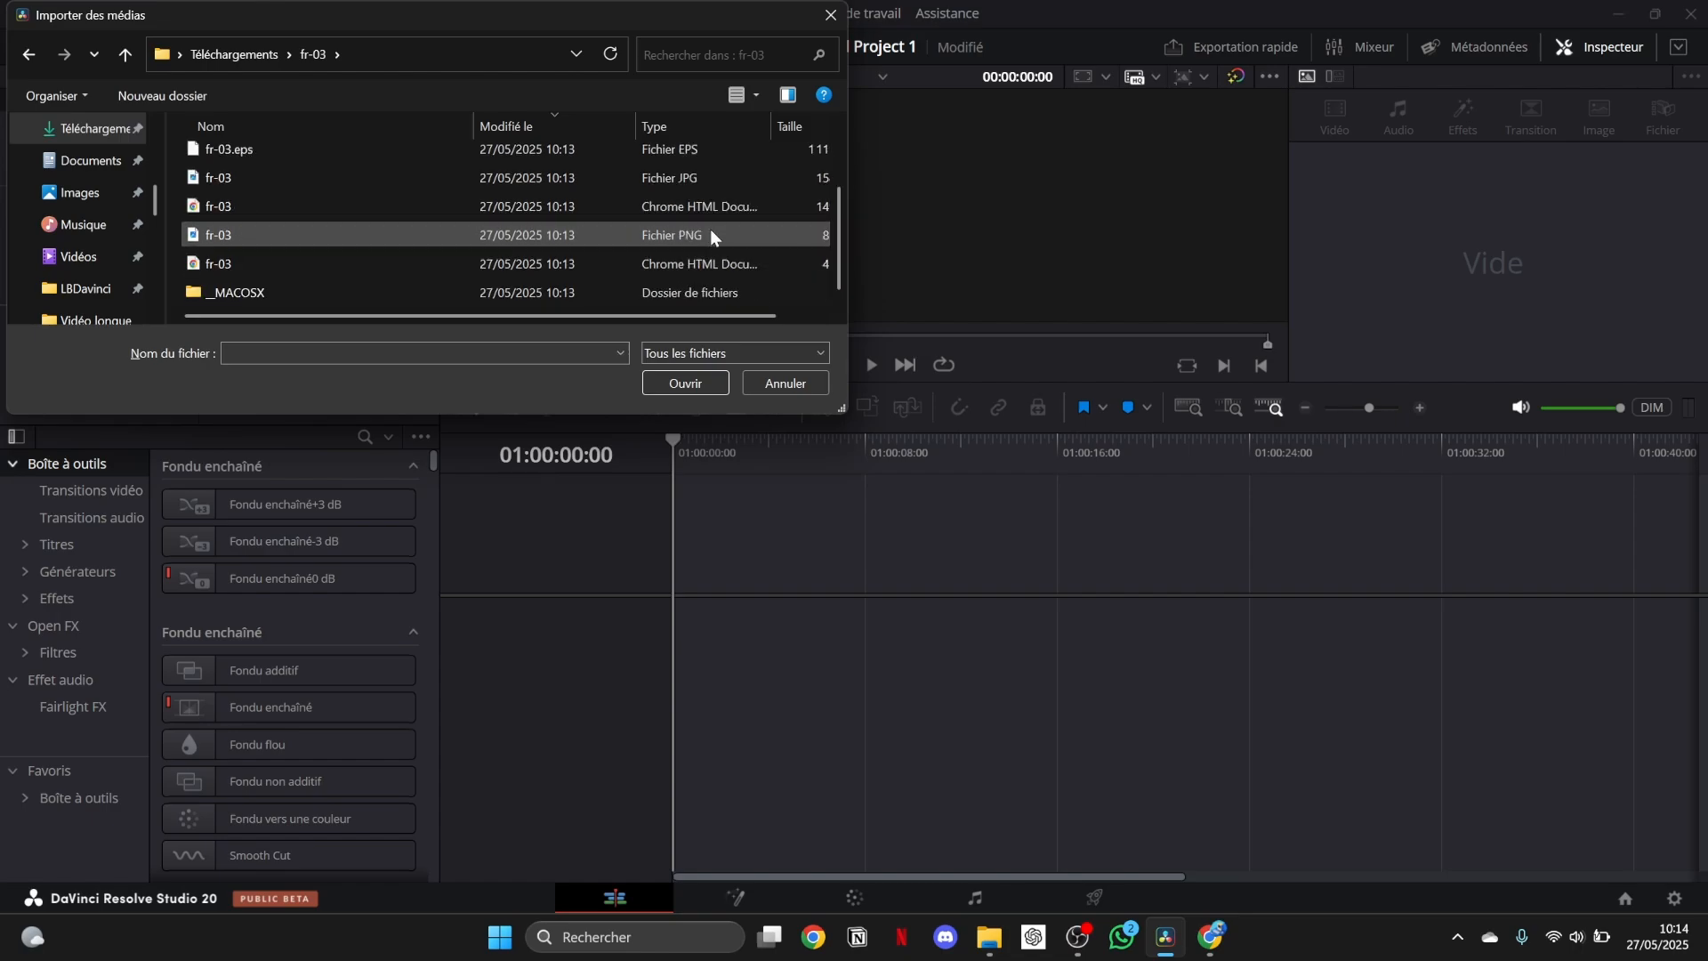
click(683, 234)
click(685, 383)
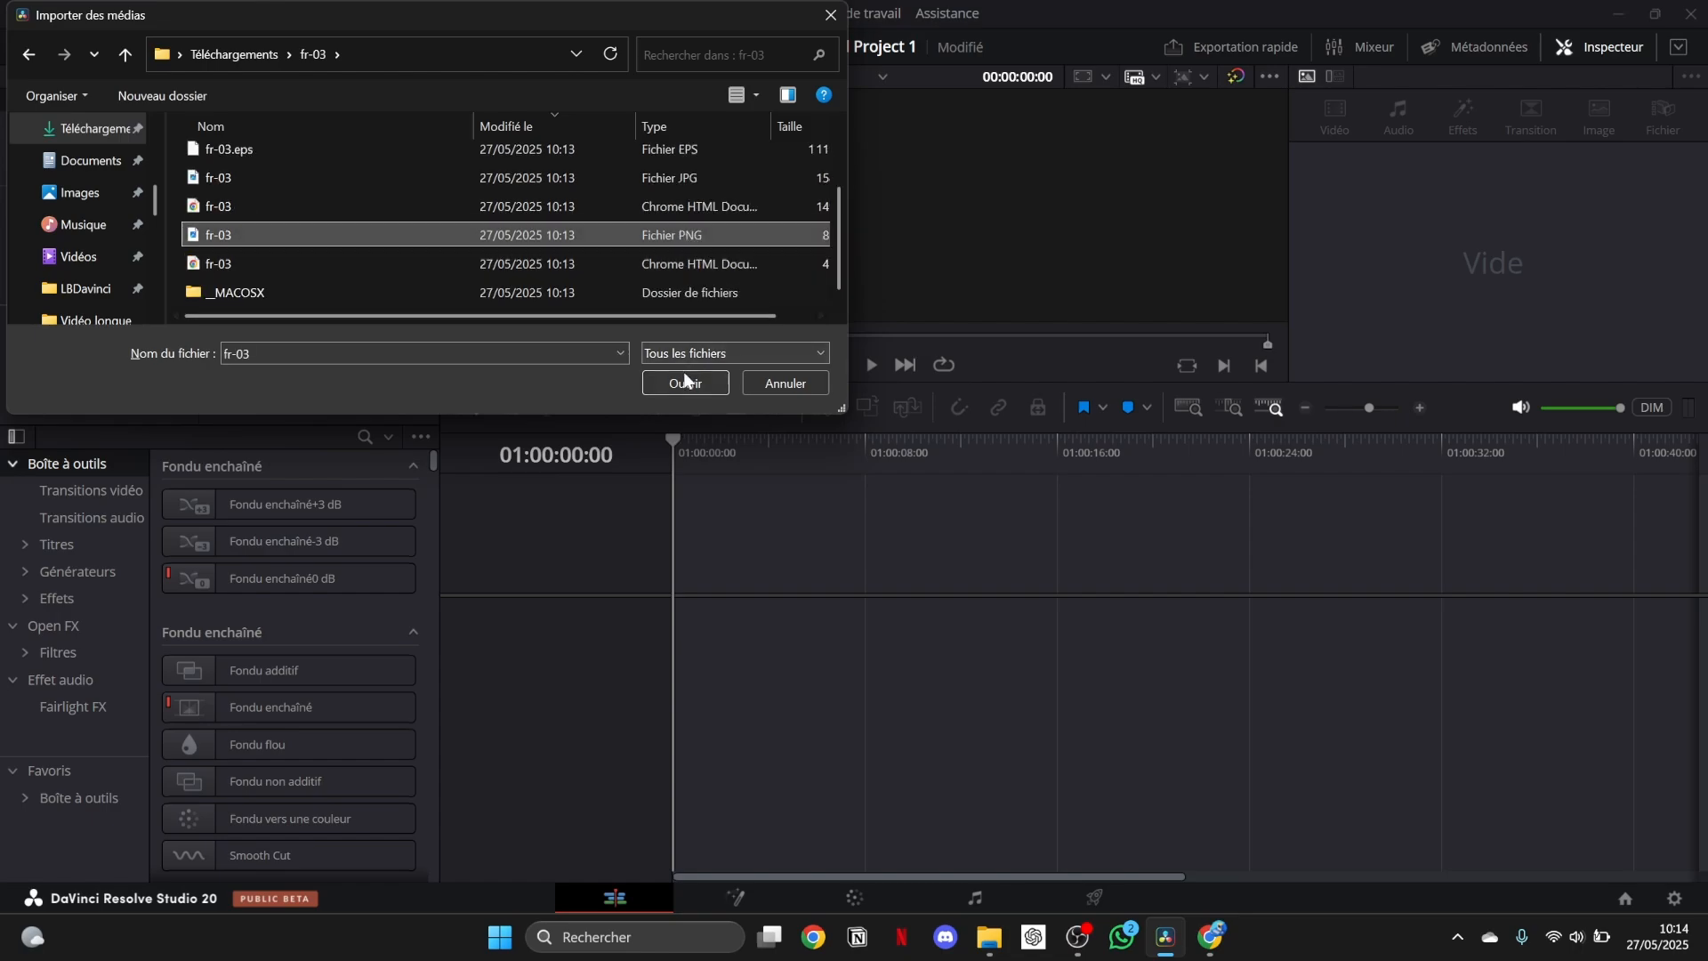
Import the PNG version of eu-c-04 from its extracted folder into the media pool
double_click(339, 254)
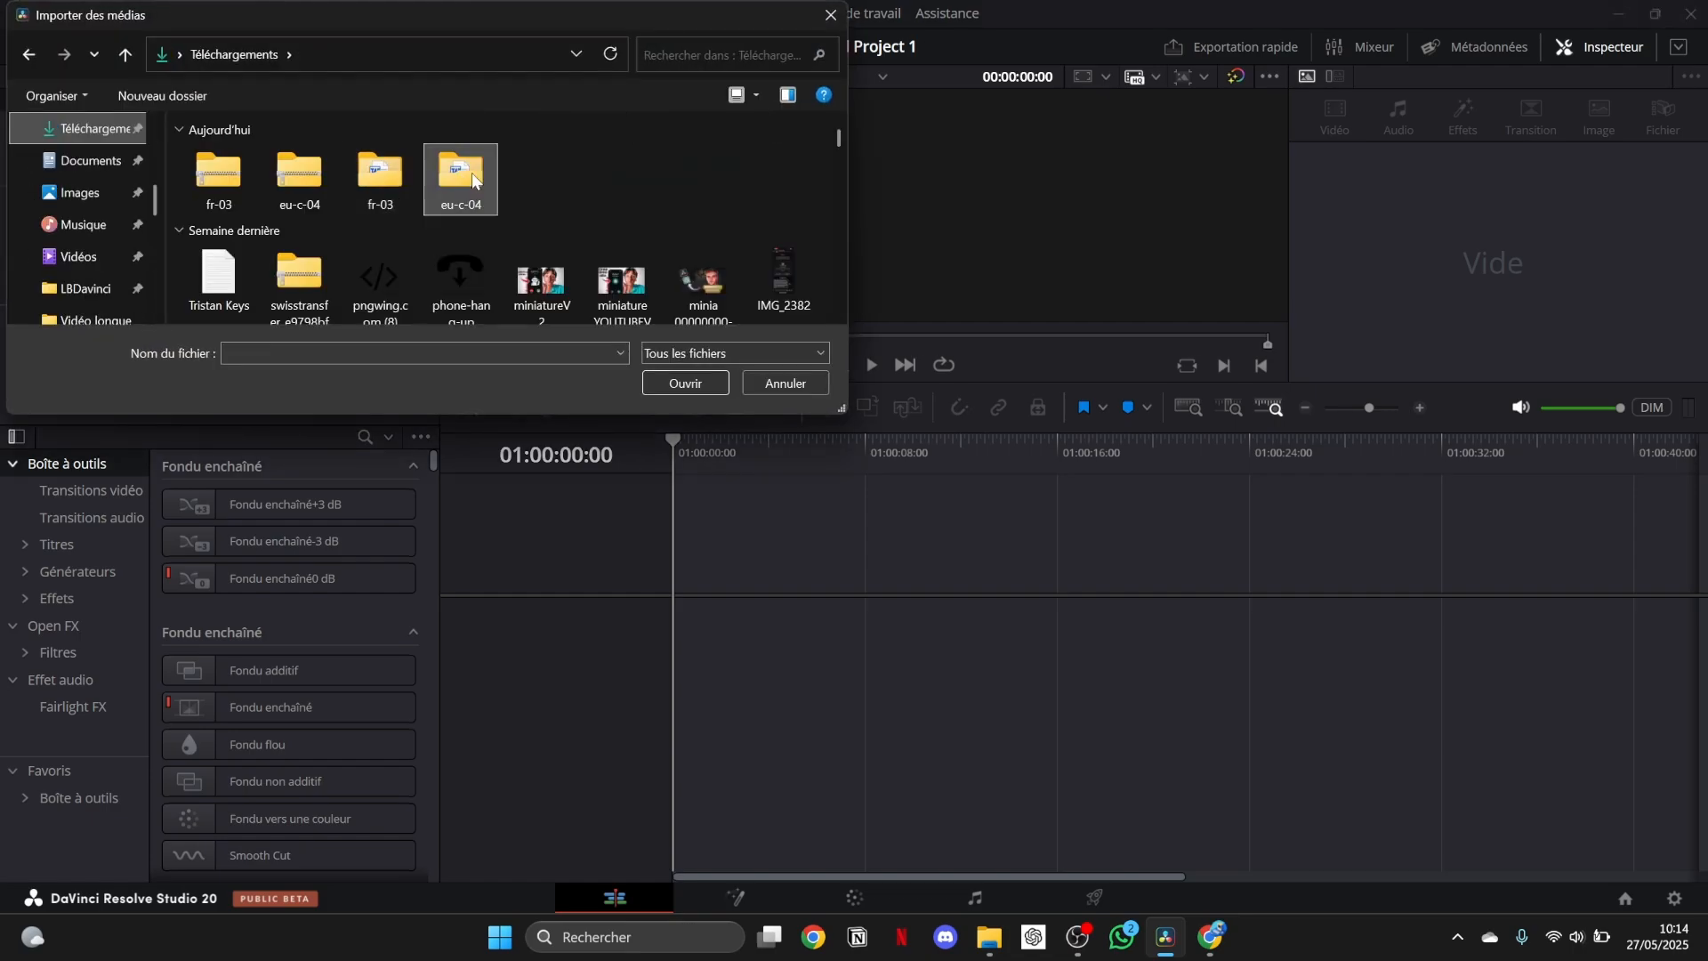
double_click(471, 172)
scroll(386, 224, down, 1)
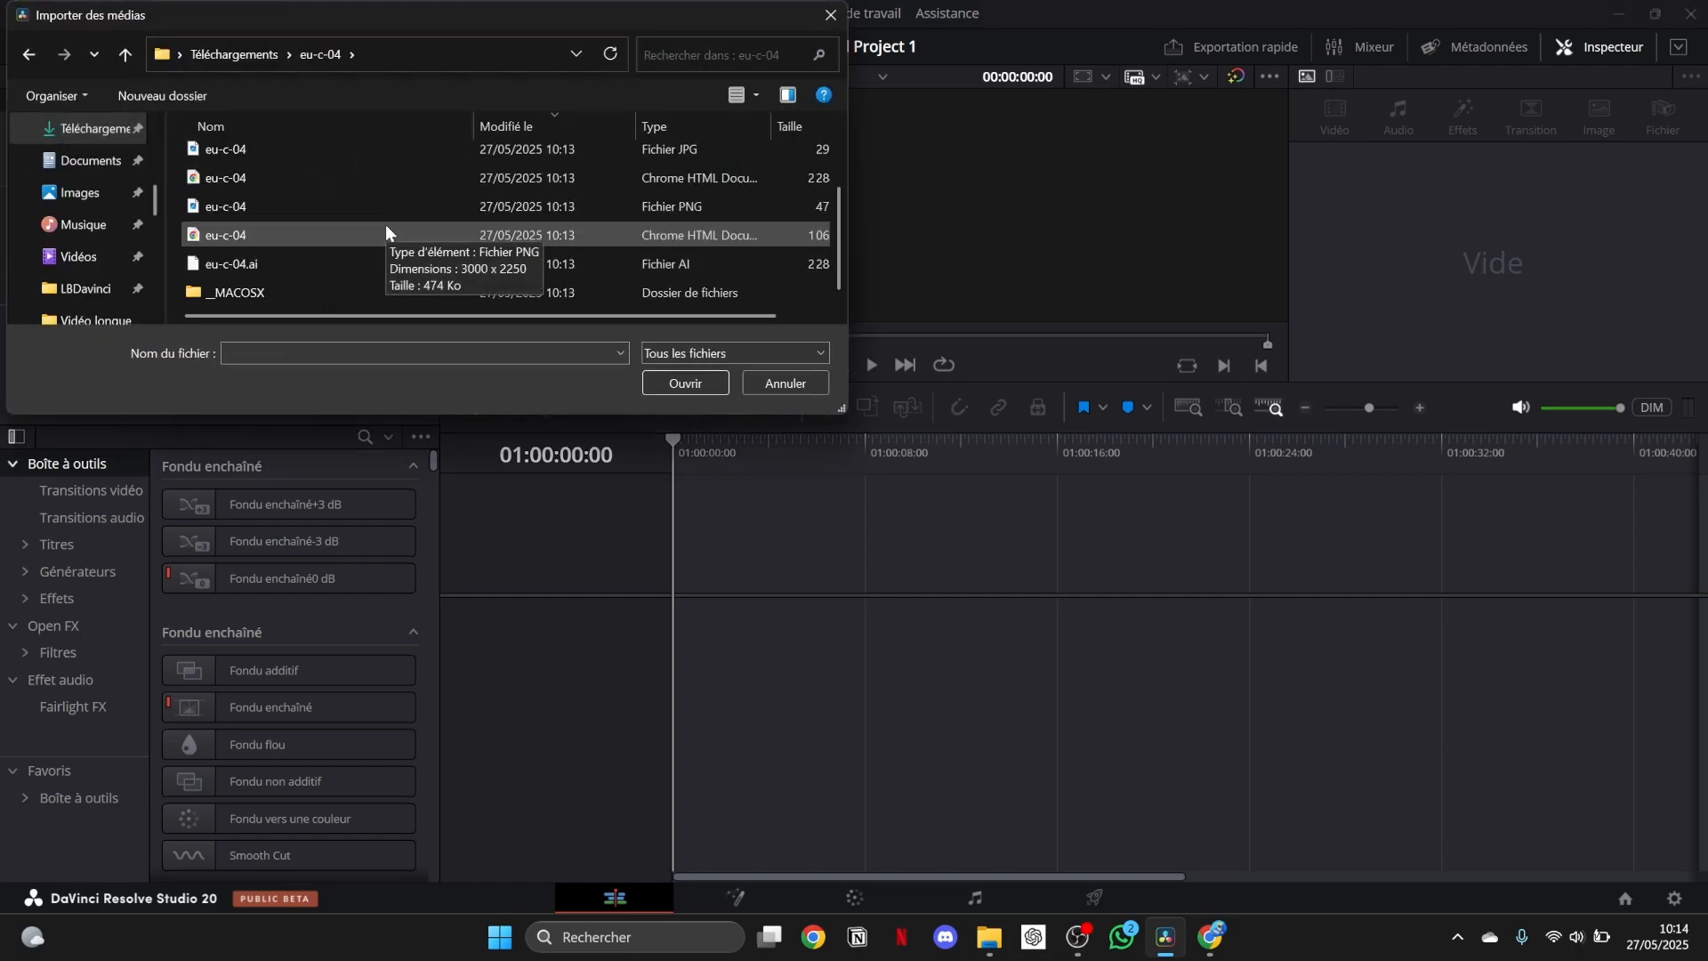
scroll(797, 260, down, 2)
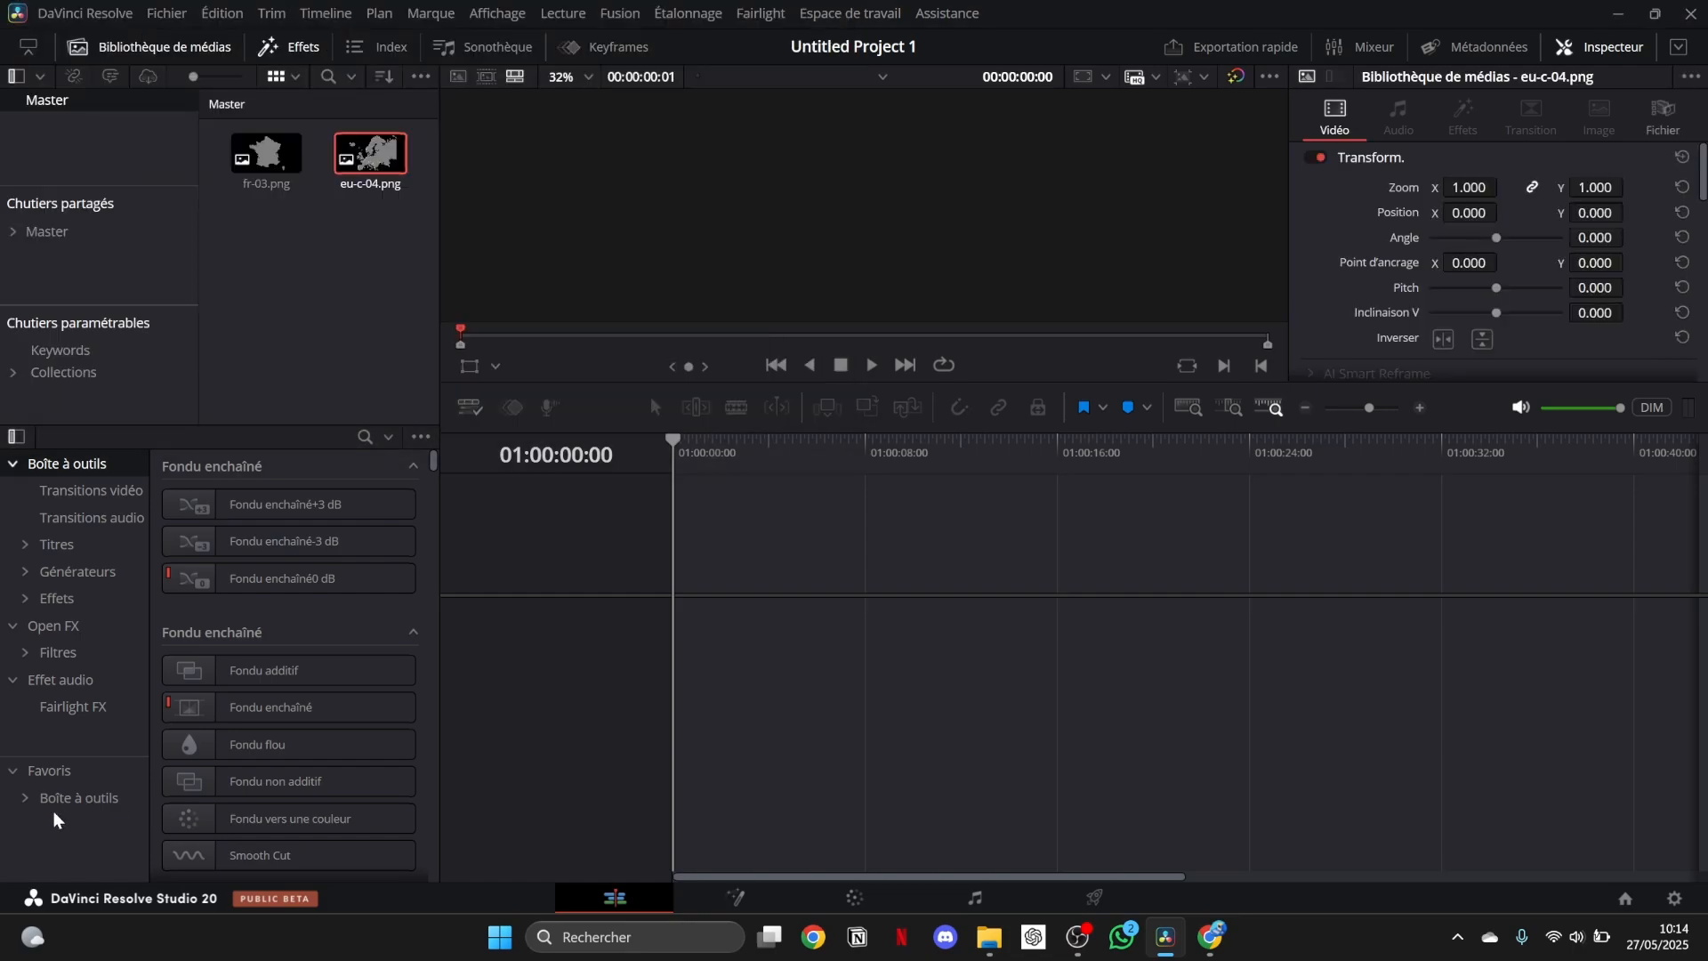
Add a Fusion Composition from the favourite effects to the timeline and extend it to about 11 seconds
click(66, 804)
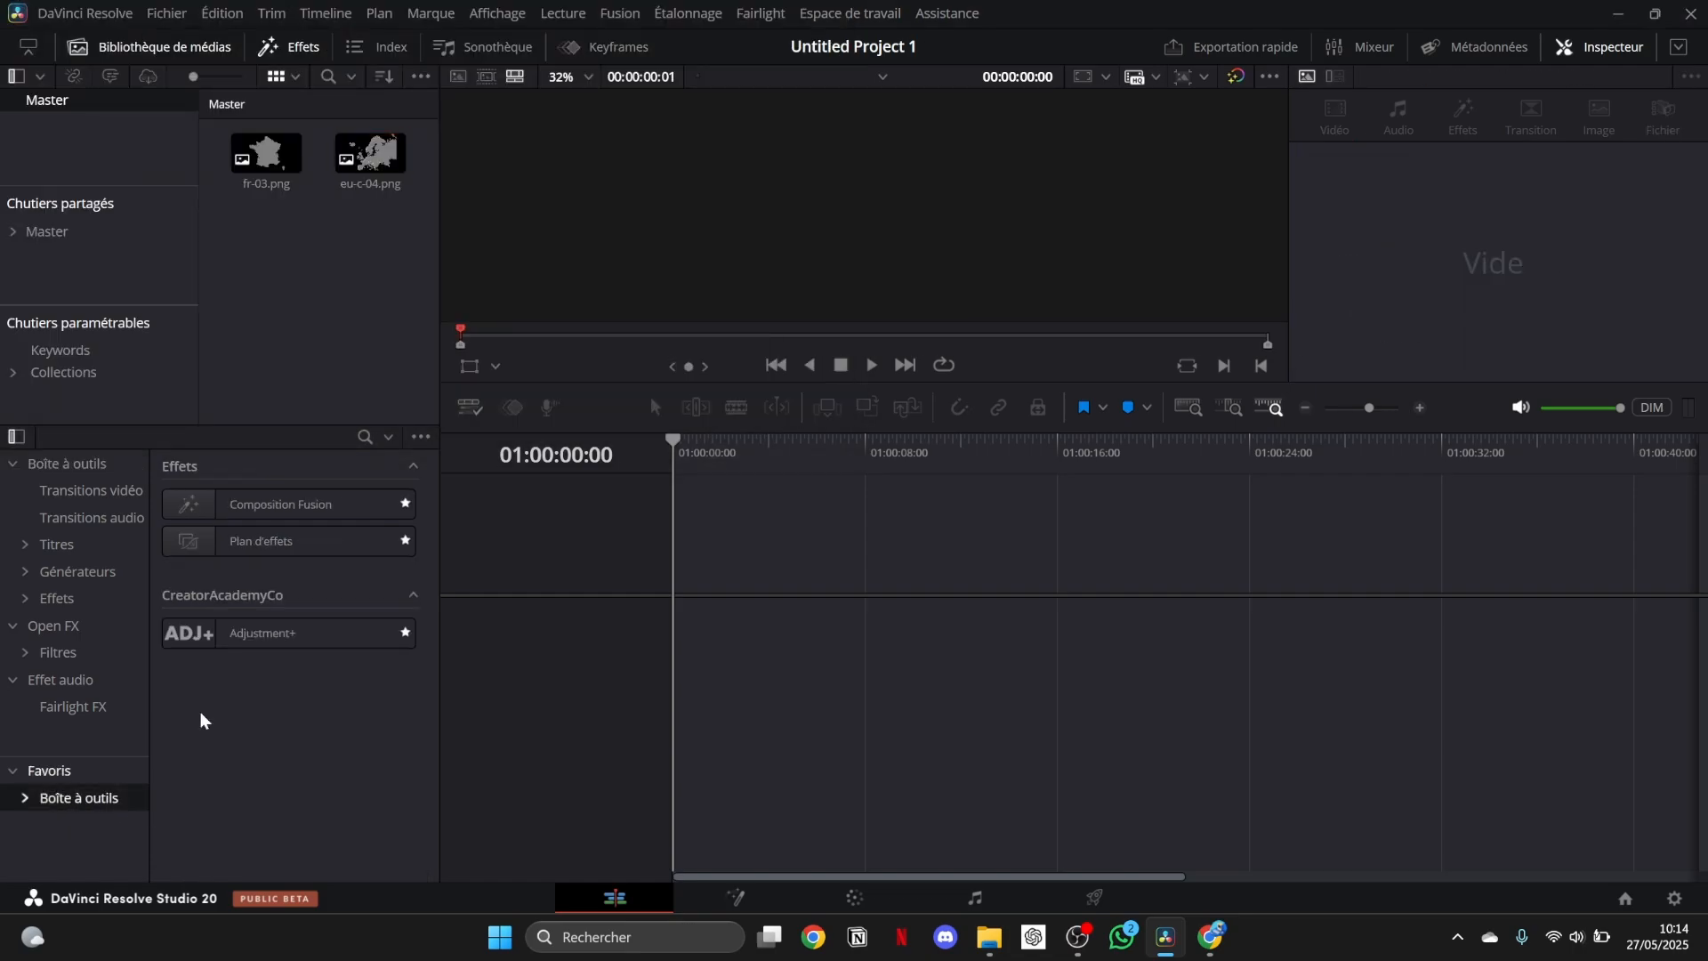
drag(324, 518, 796, 655)
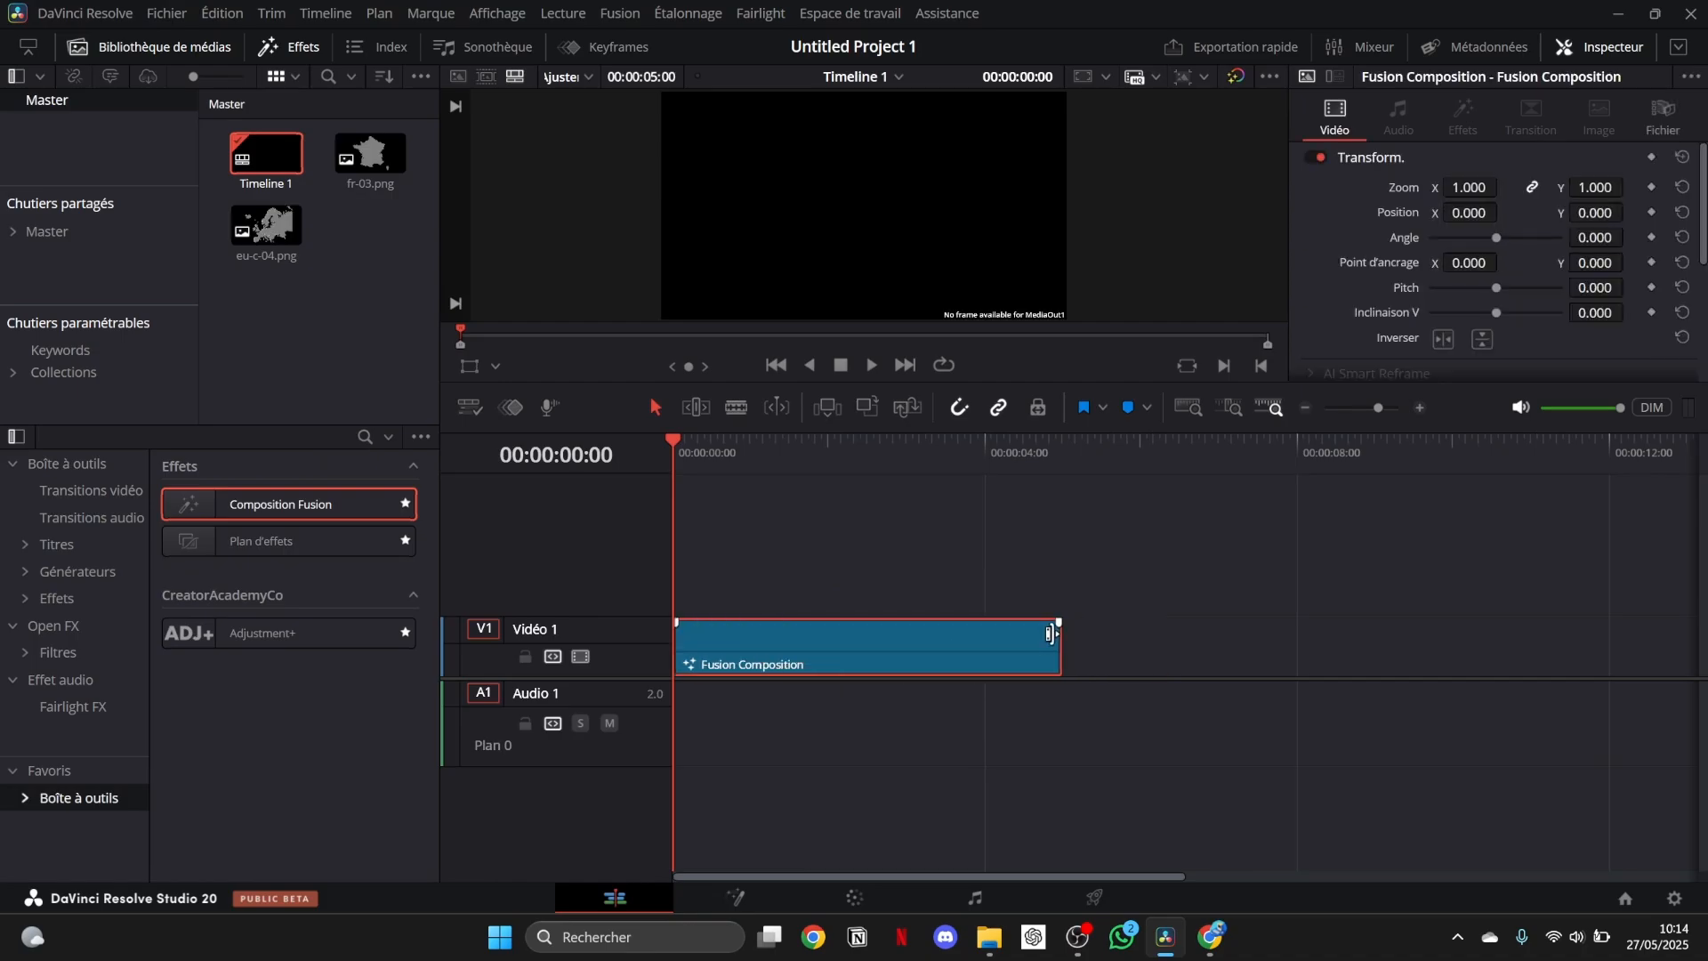
drag(1051, 633, 1558, 634)
click(1058, 771)
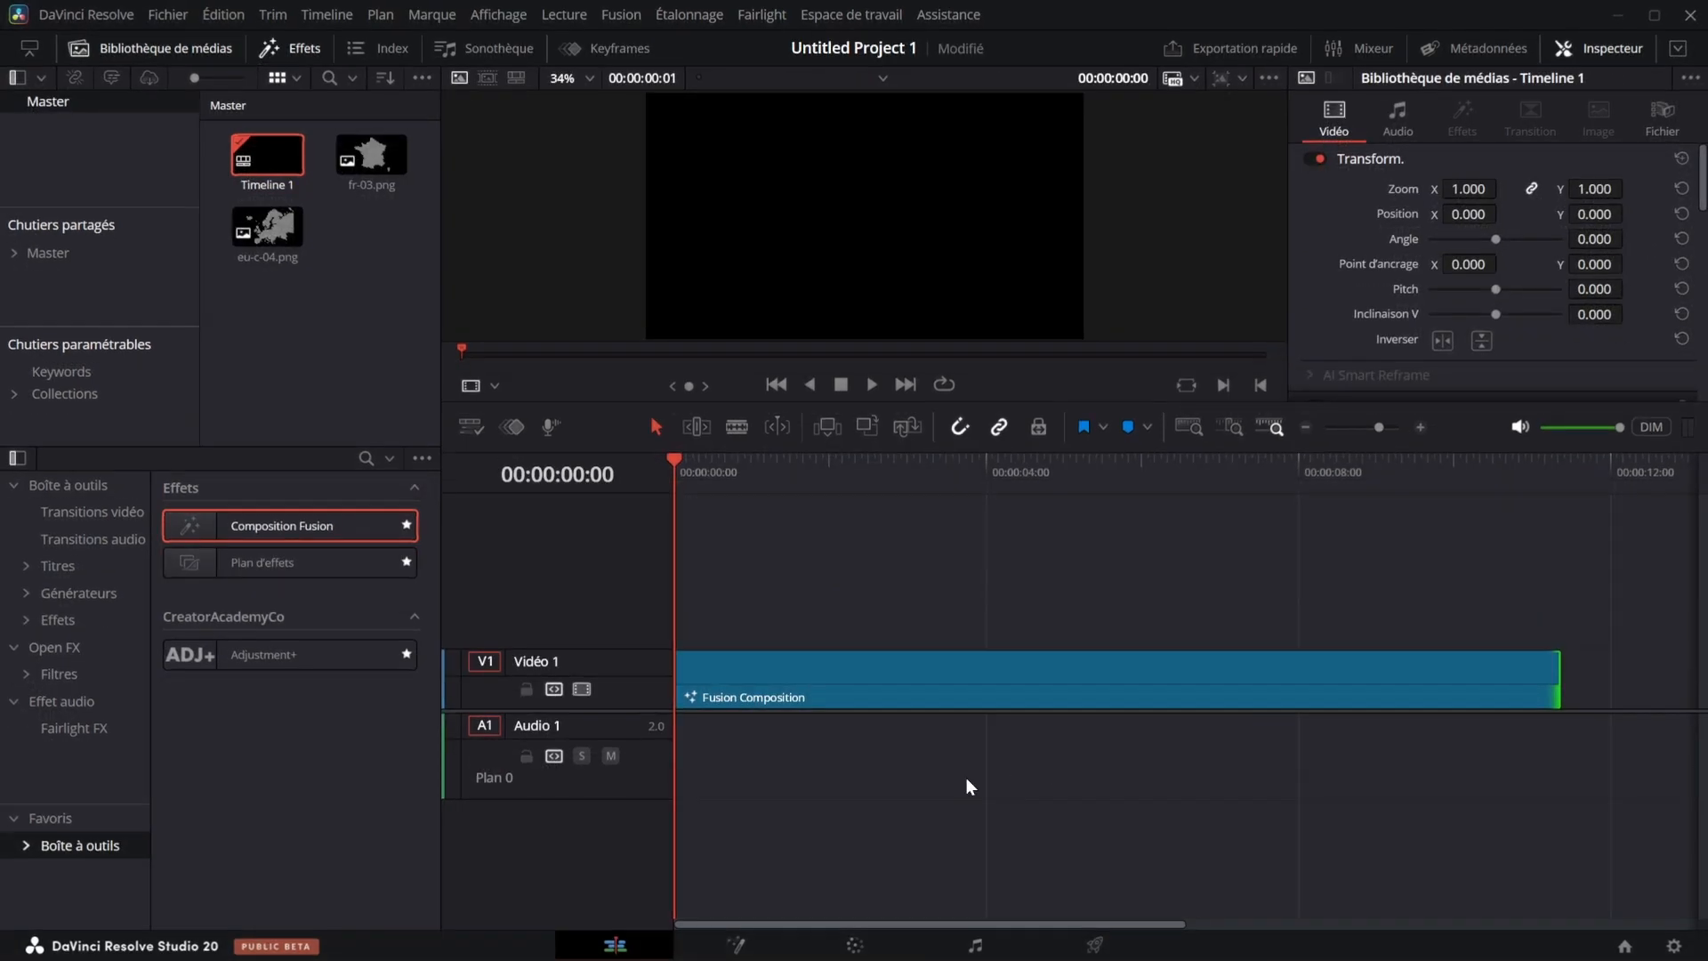
Open the composition in Fusion, add eu-c-04.png to the node graph and position it above and before the MediaOut1 node
click(735, 944)
drag(738, 793, 1150, 795)
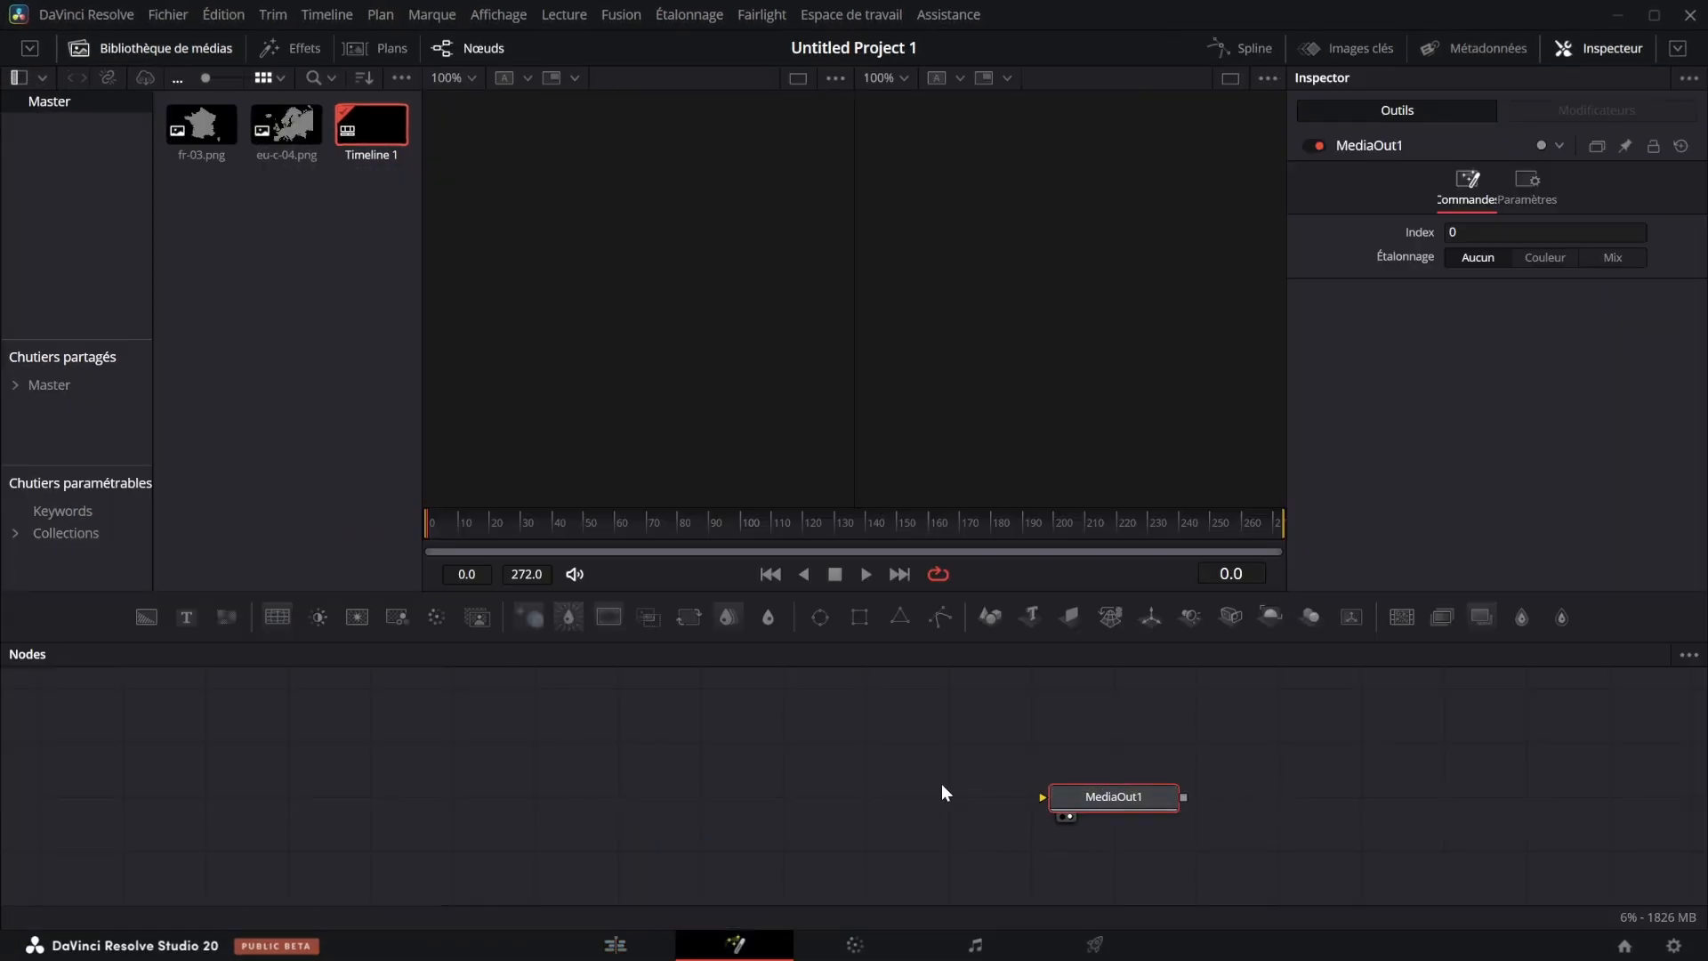
drag(287, 124, 552, 791)
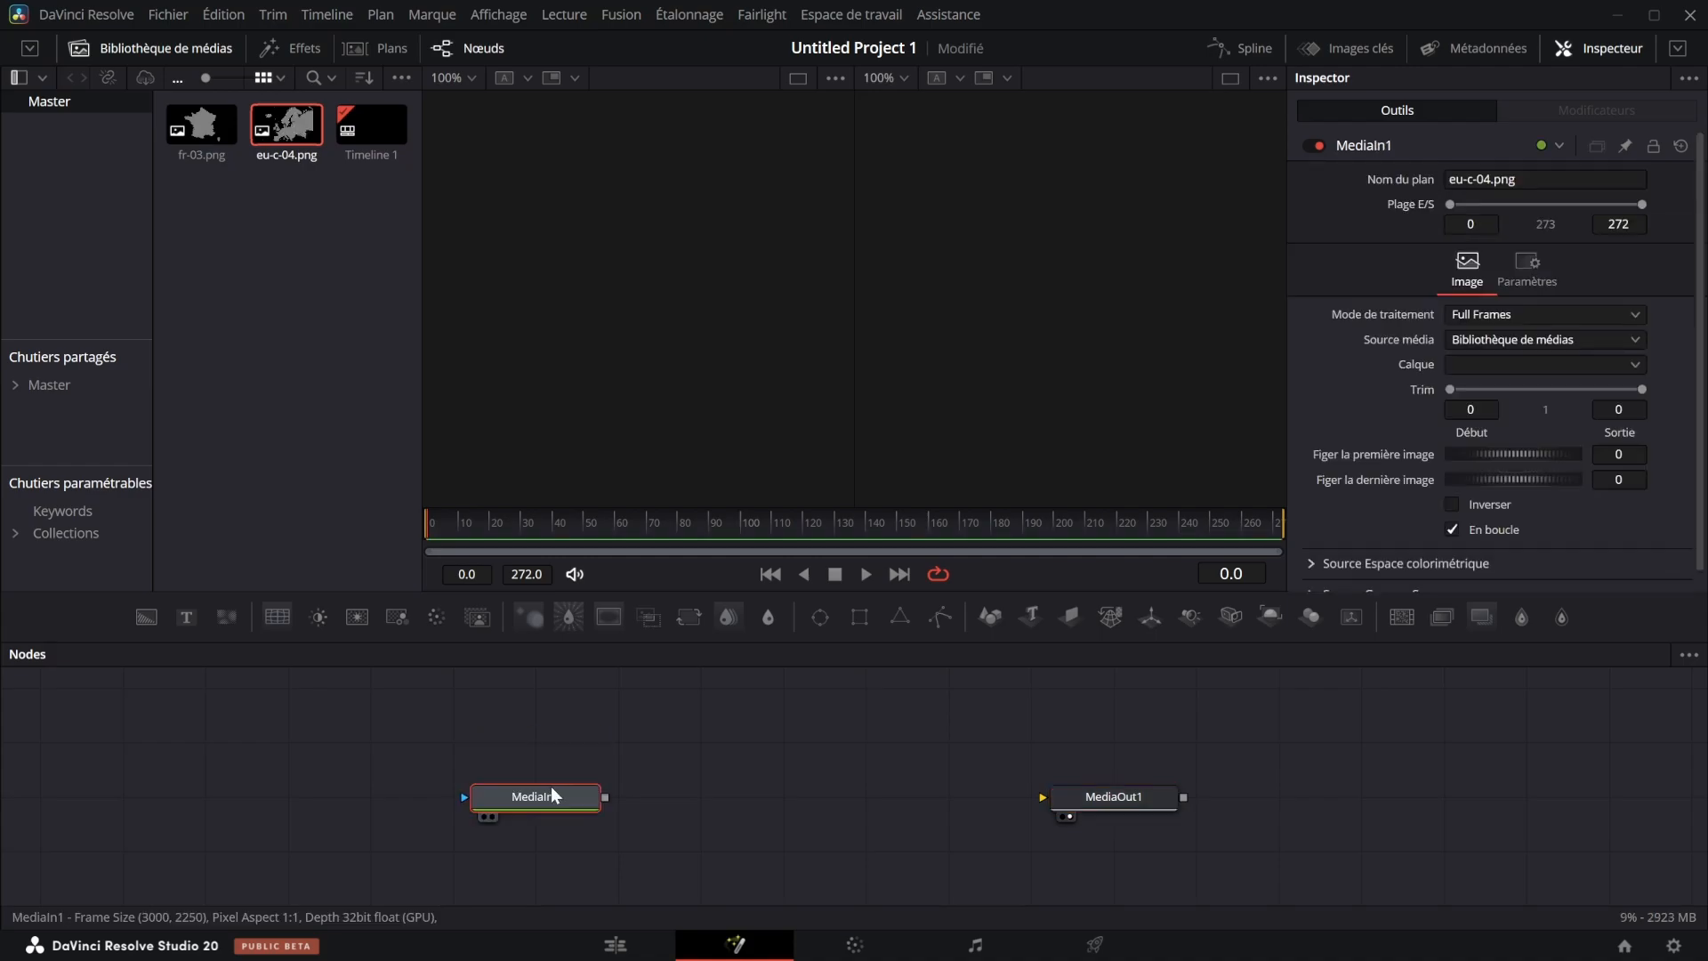
drag(1142, 124, 1263, 150)
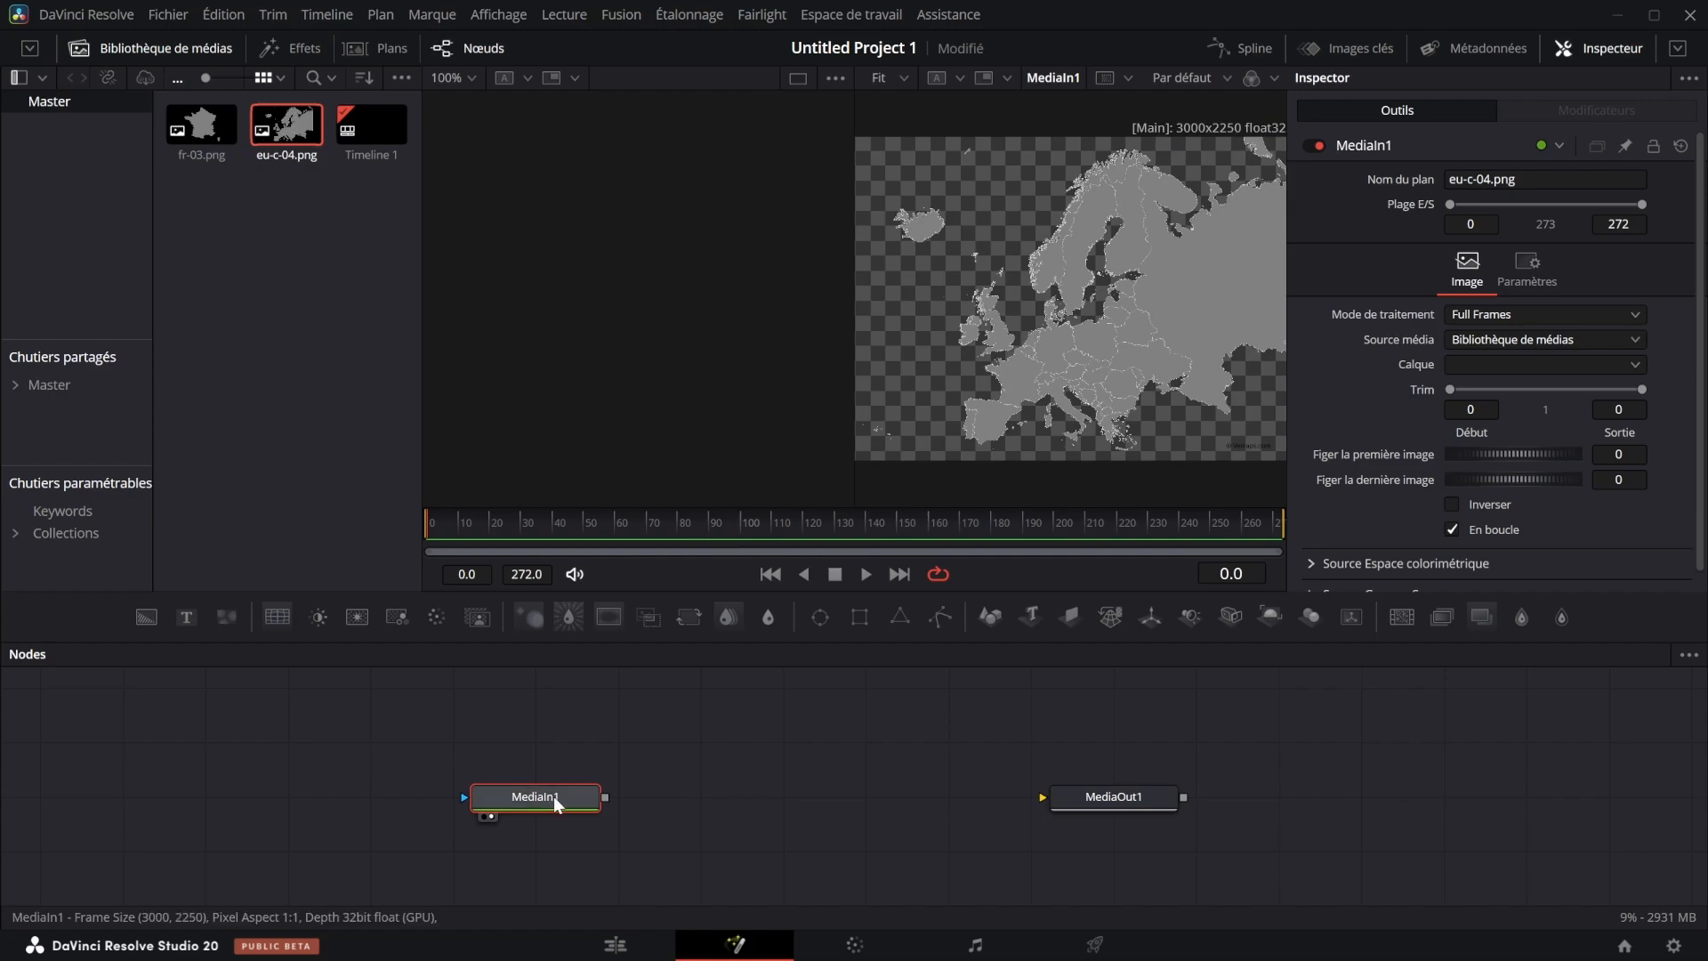
drag(554, 797, 801, 742)
click(480, 802)
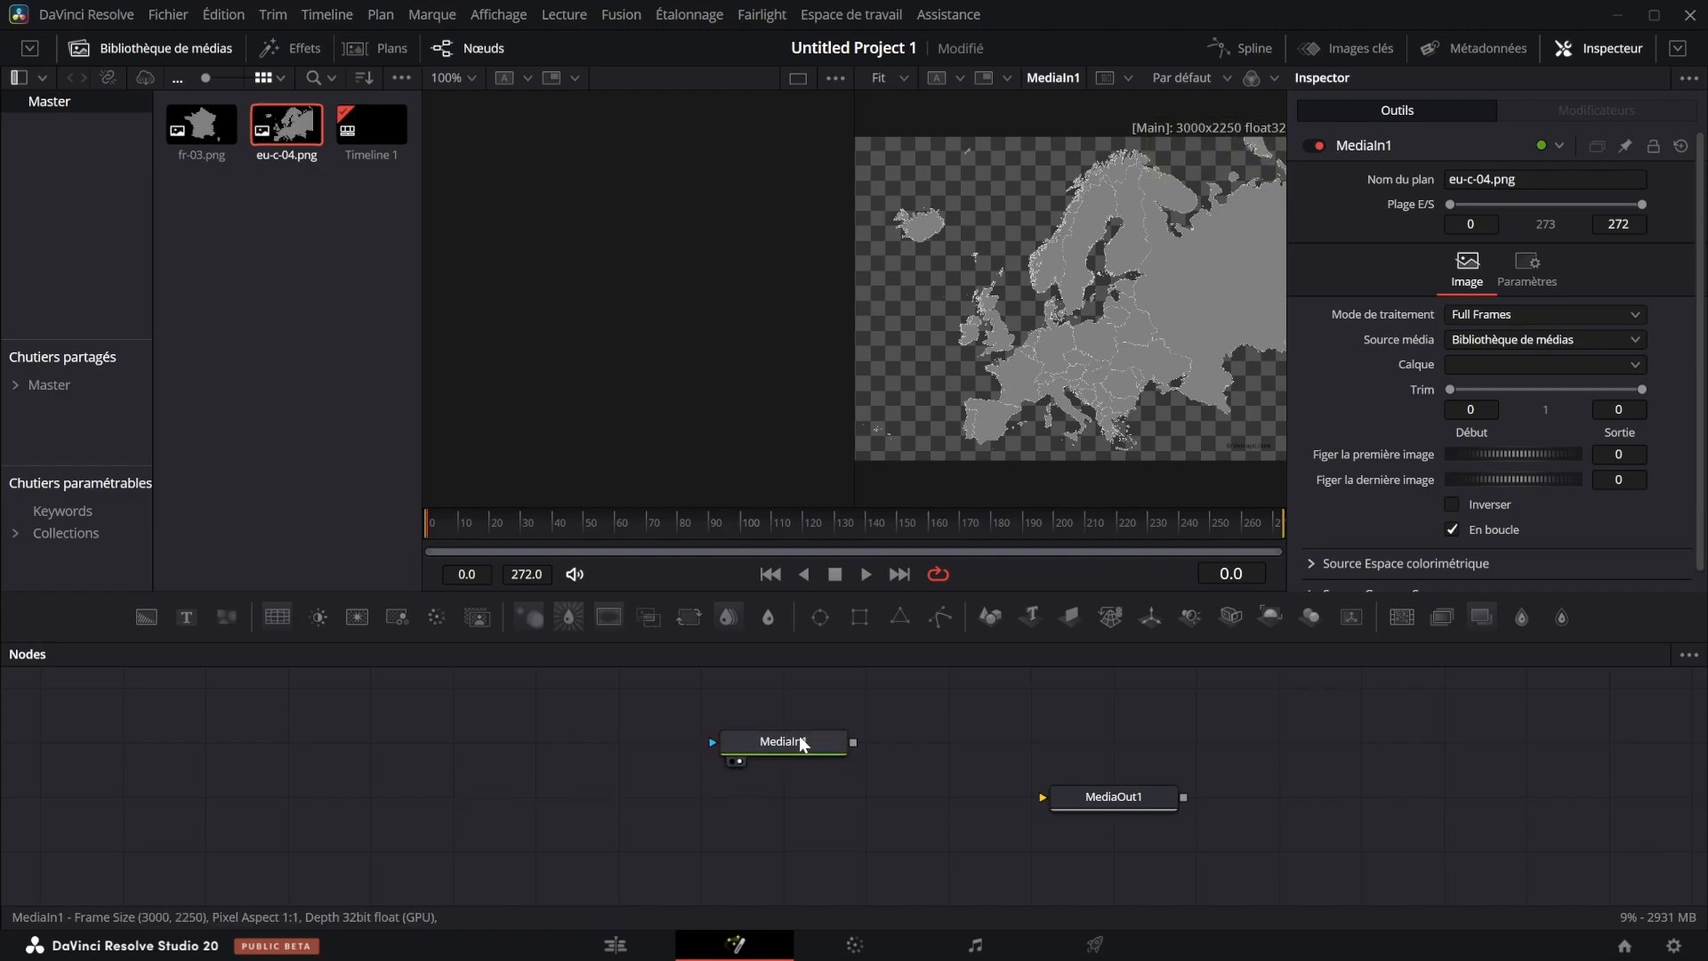
Add a Background node, merge the MediaIn1 Europe map over it, and view the merge in the first viewer
drag(147, 617, 381, 756)
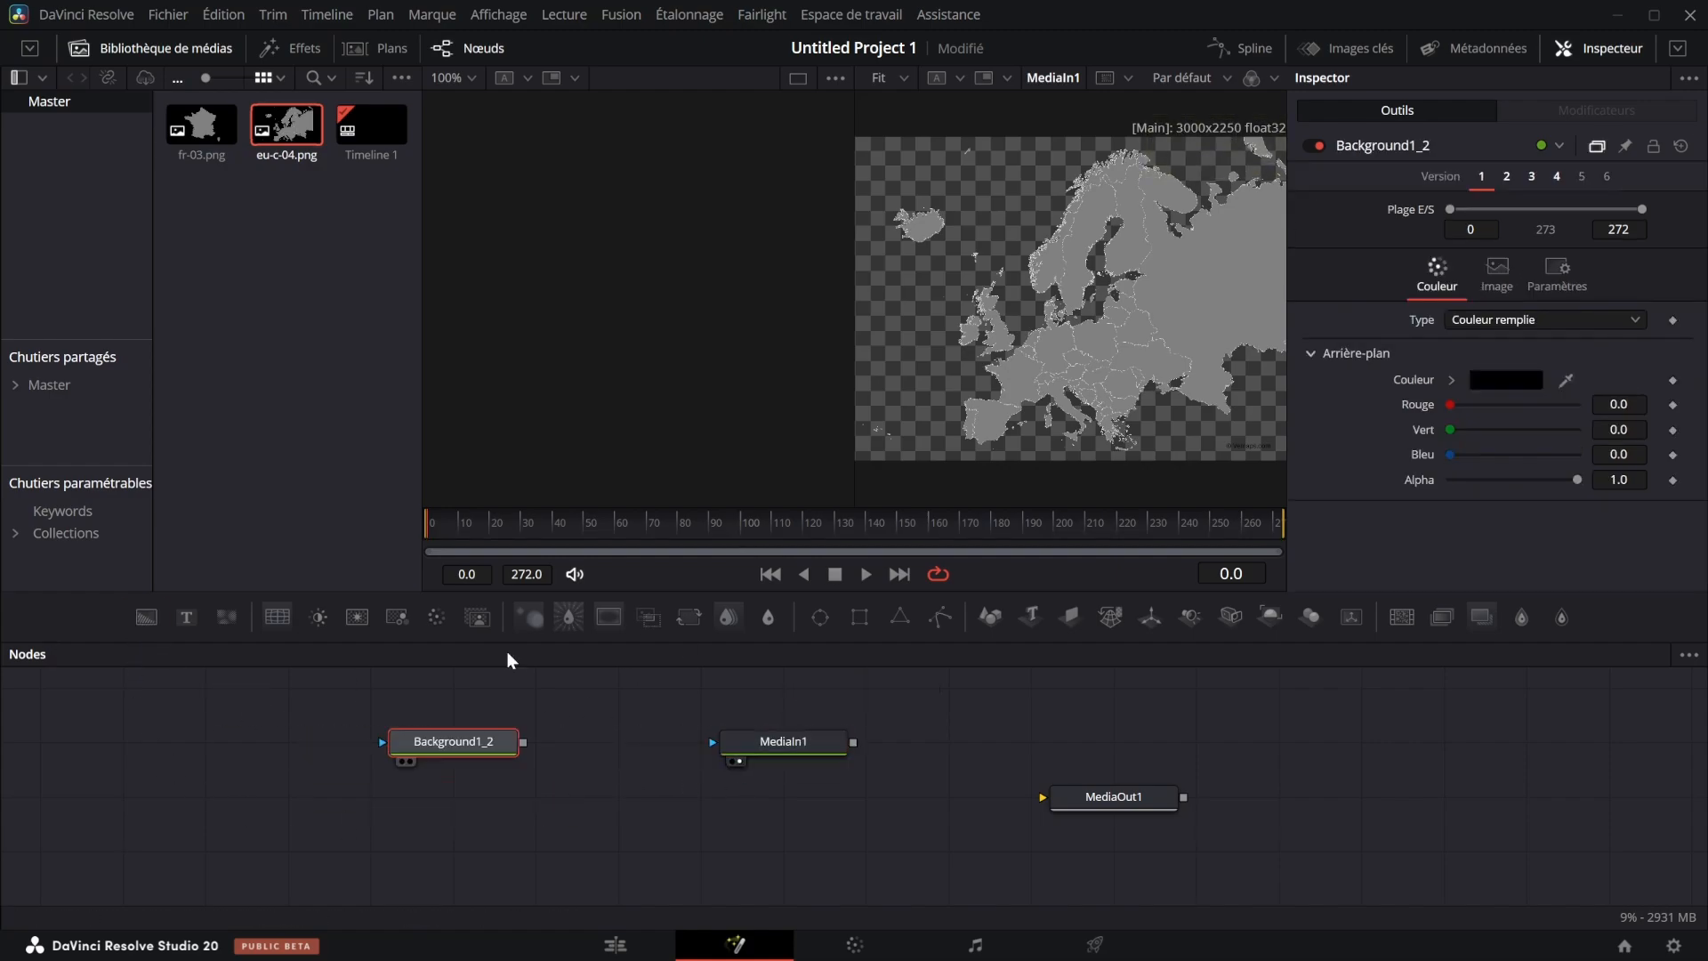
key(1)
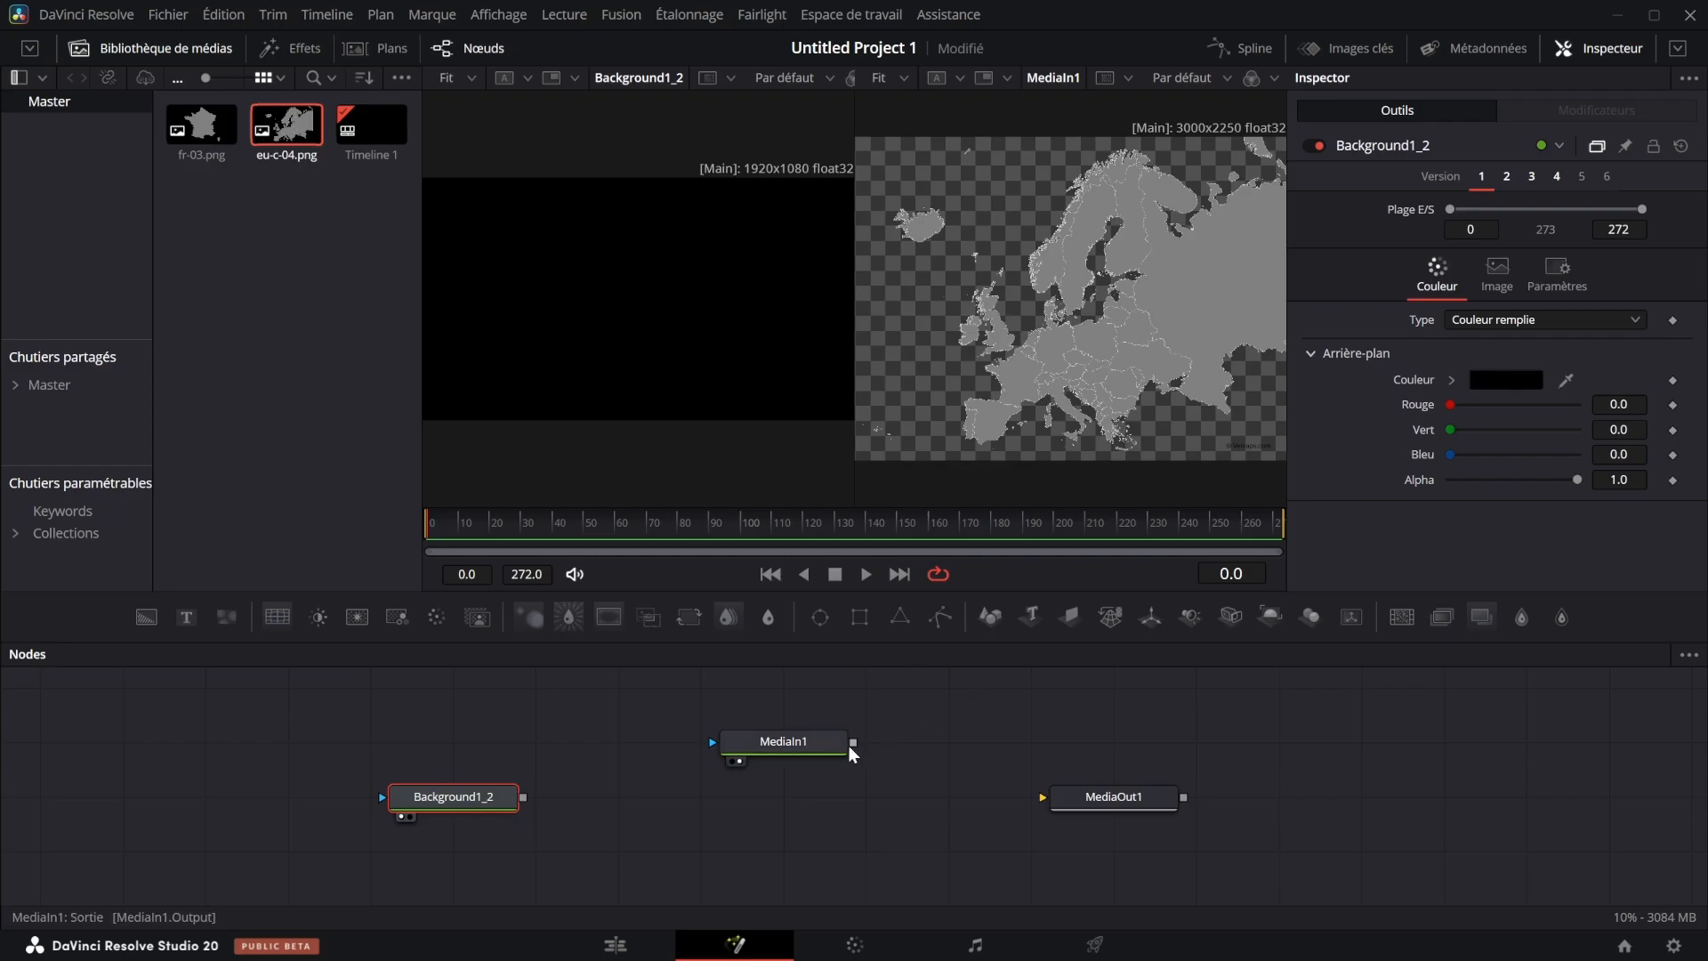
drag(852, 742, 519, 798)
key(1)
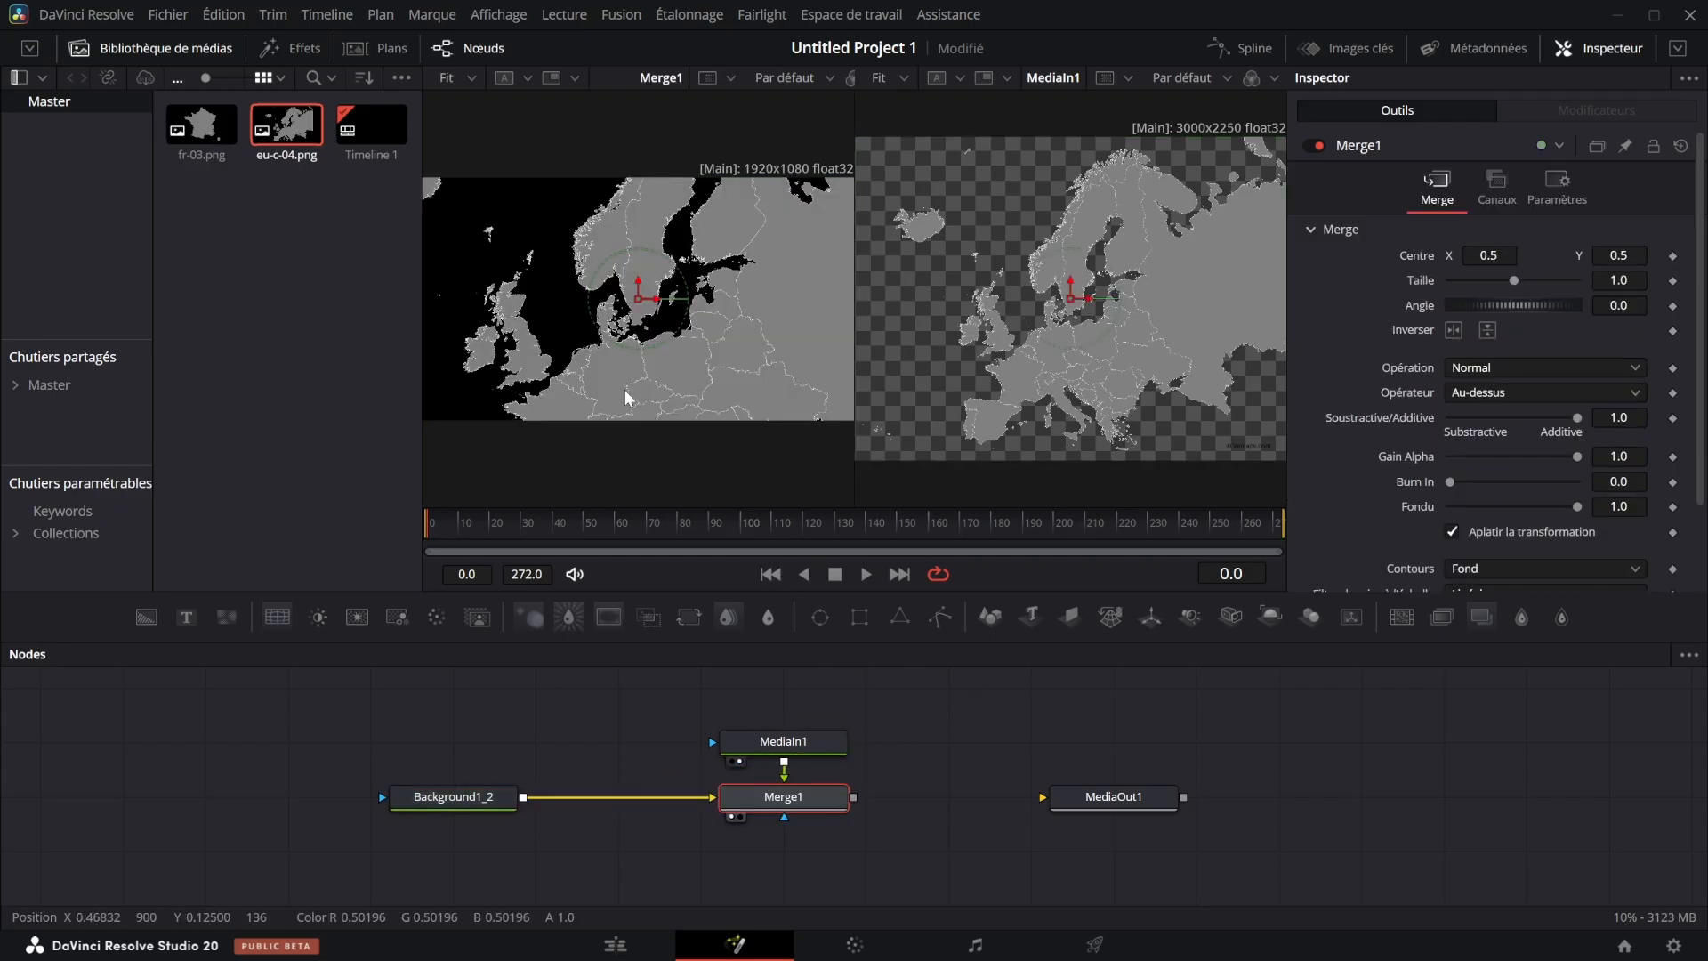
Set the Background node's alpha to 0 and turn off Proxy Auto for playback
click(482, 795)
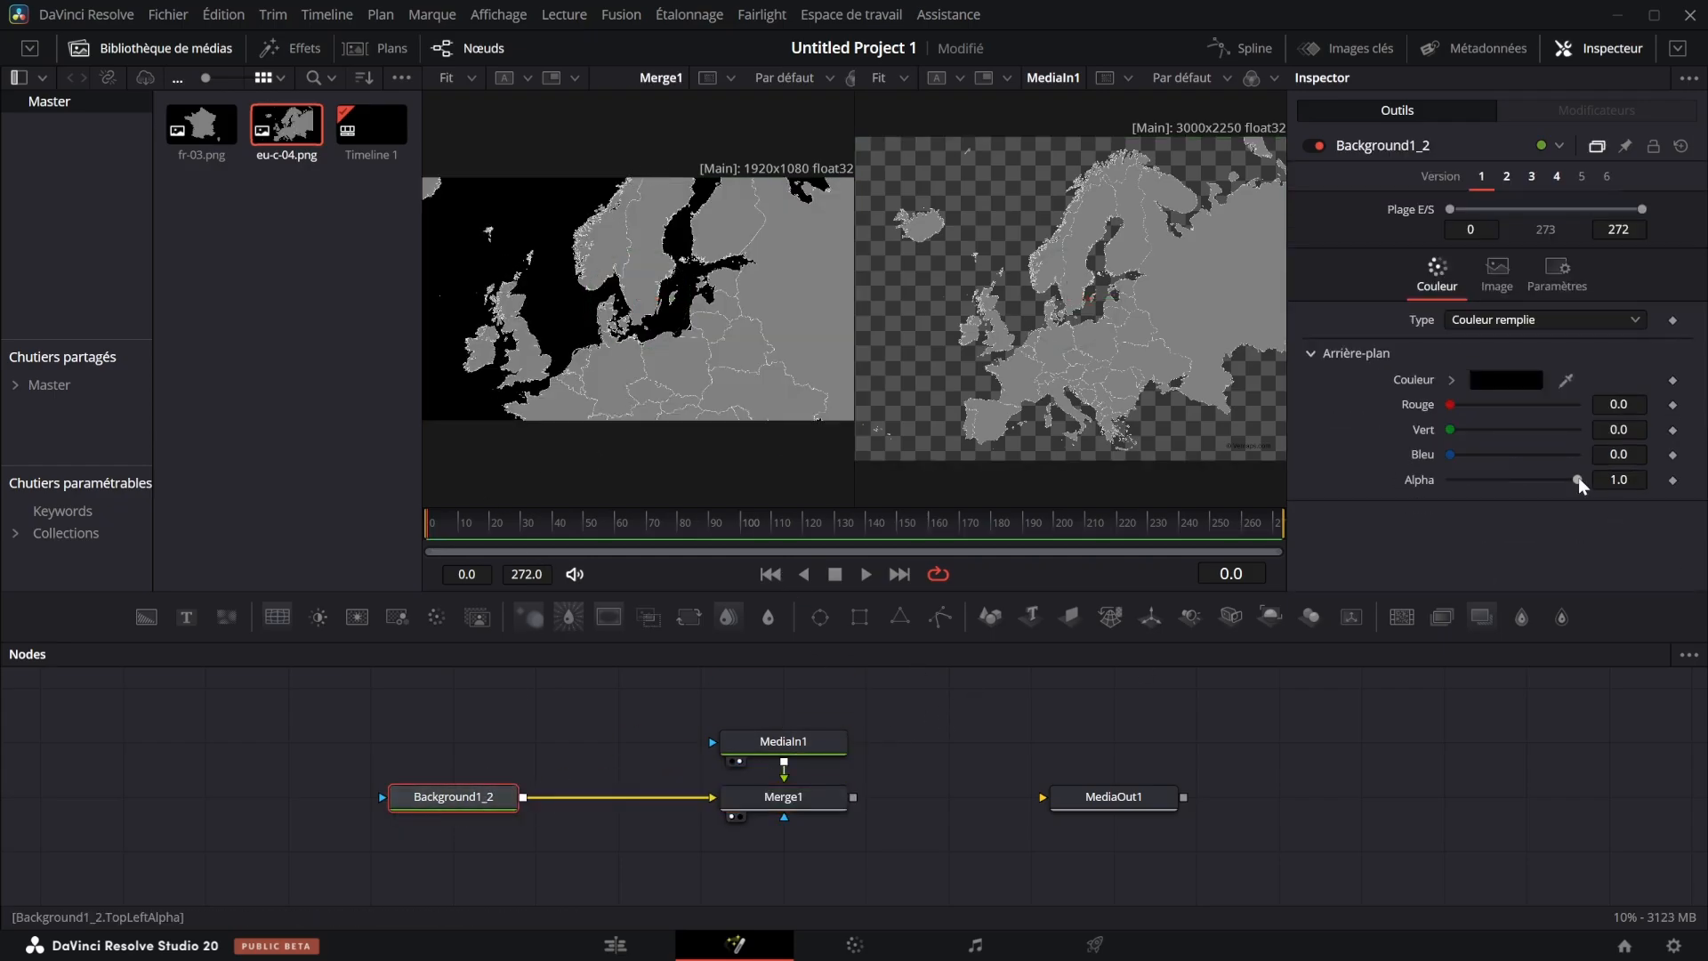
drag(1578, 478, 1450, 479)
right_click(1110, 572)
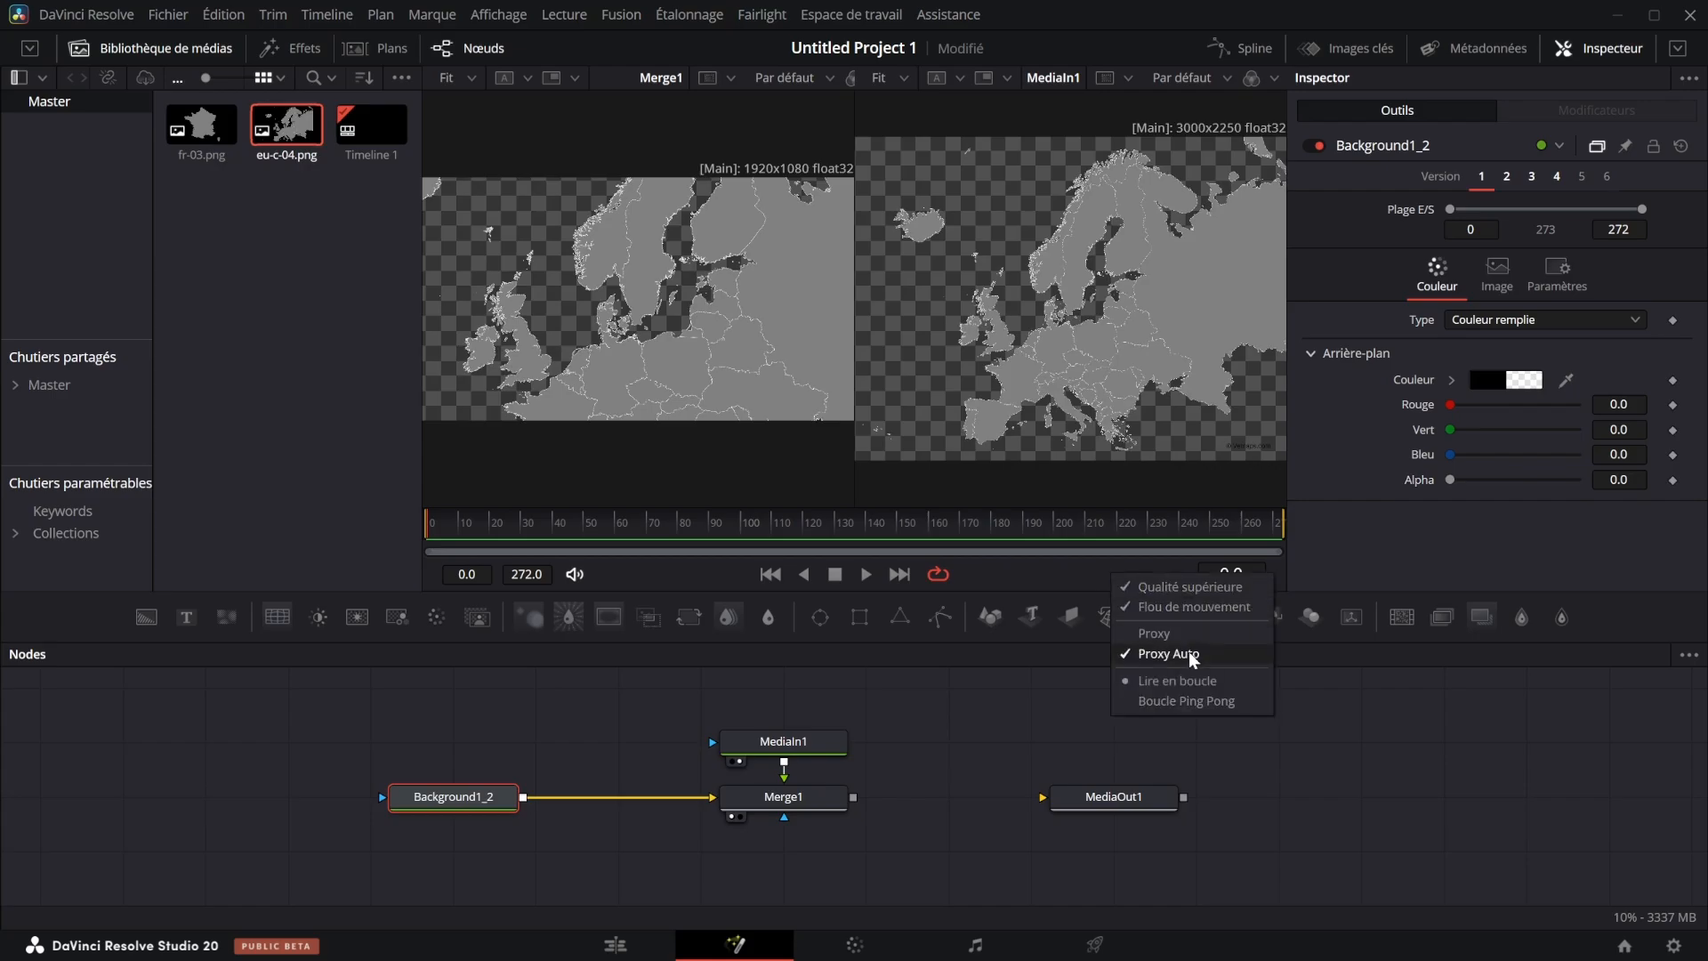
click(1190, 655)
Reduce the Merge1 size to about 0.5 so the whole Europe map fits the frame
click(784, 801)
drag(1513, 281, 1487, 285)
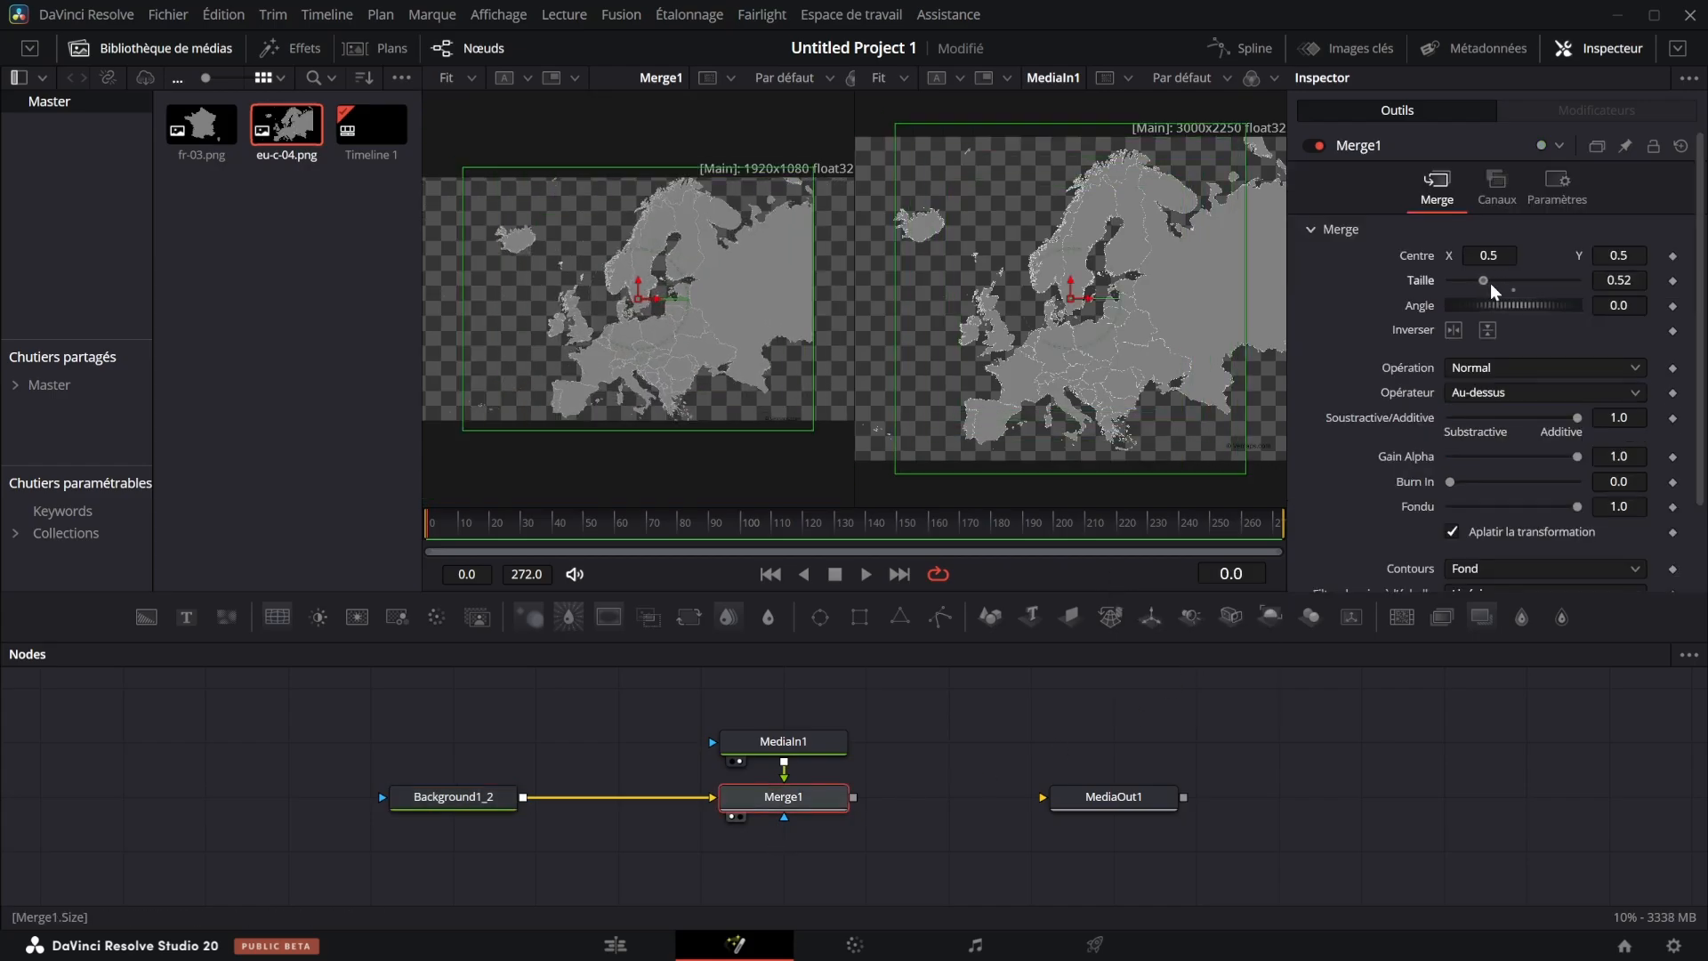
Add fr-03.png as a second media node, merge it over MediaIn1 ahead of Merge1, and arrange the nodes neatly
drag(201, 125, 949, 741)
scroll(836, 765, up, 1)
drag(786, 800, 786, 692)
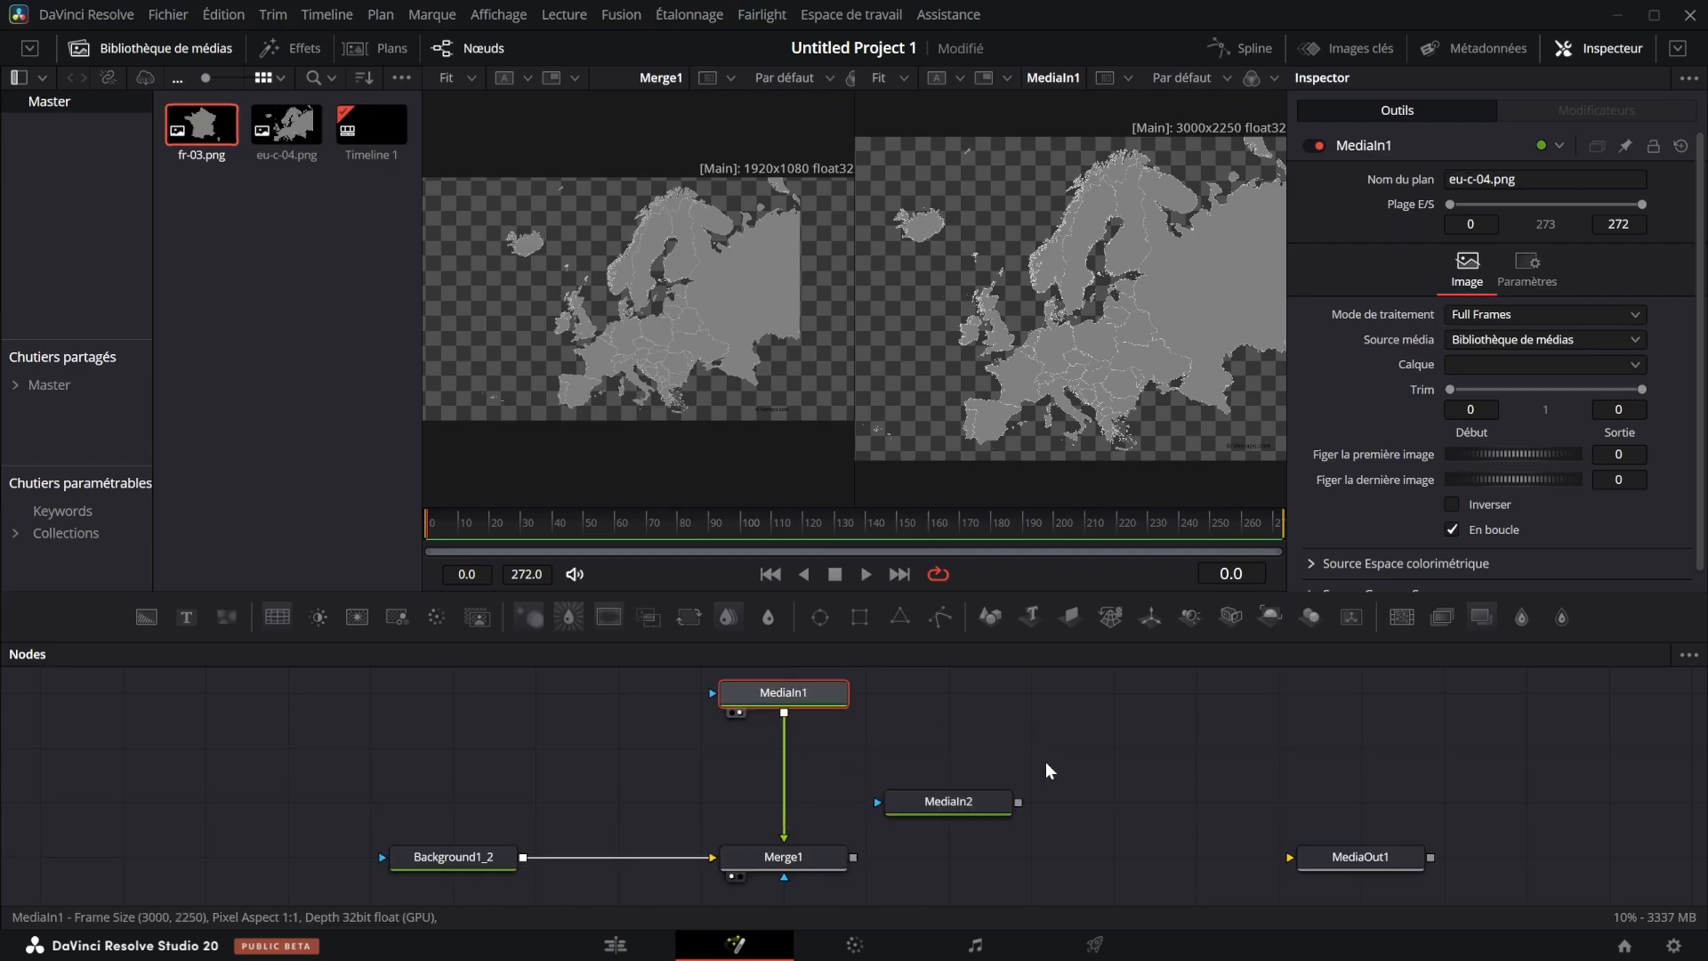
click(1045, 761)
drag(1017, 802, 783, 713)
drag(866, 793, 784, 740)
drag(959, 812, 1124, 760)
click(803, 852)
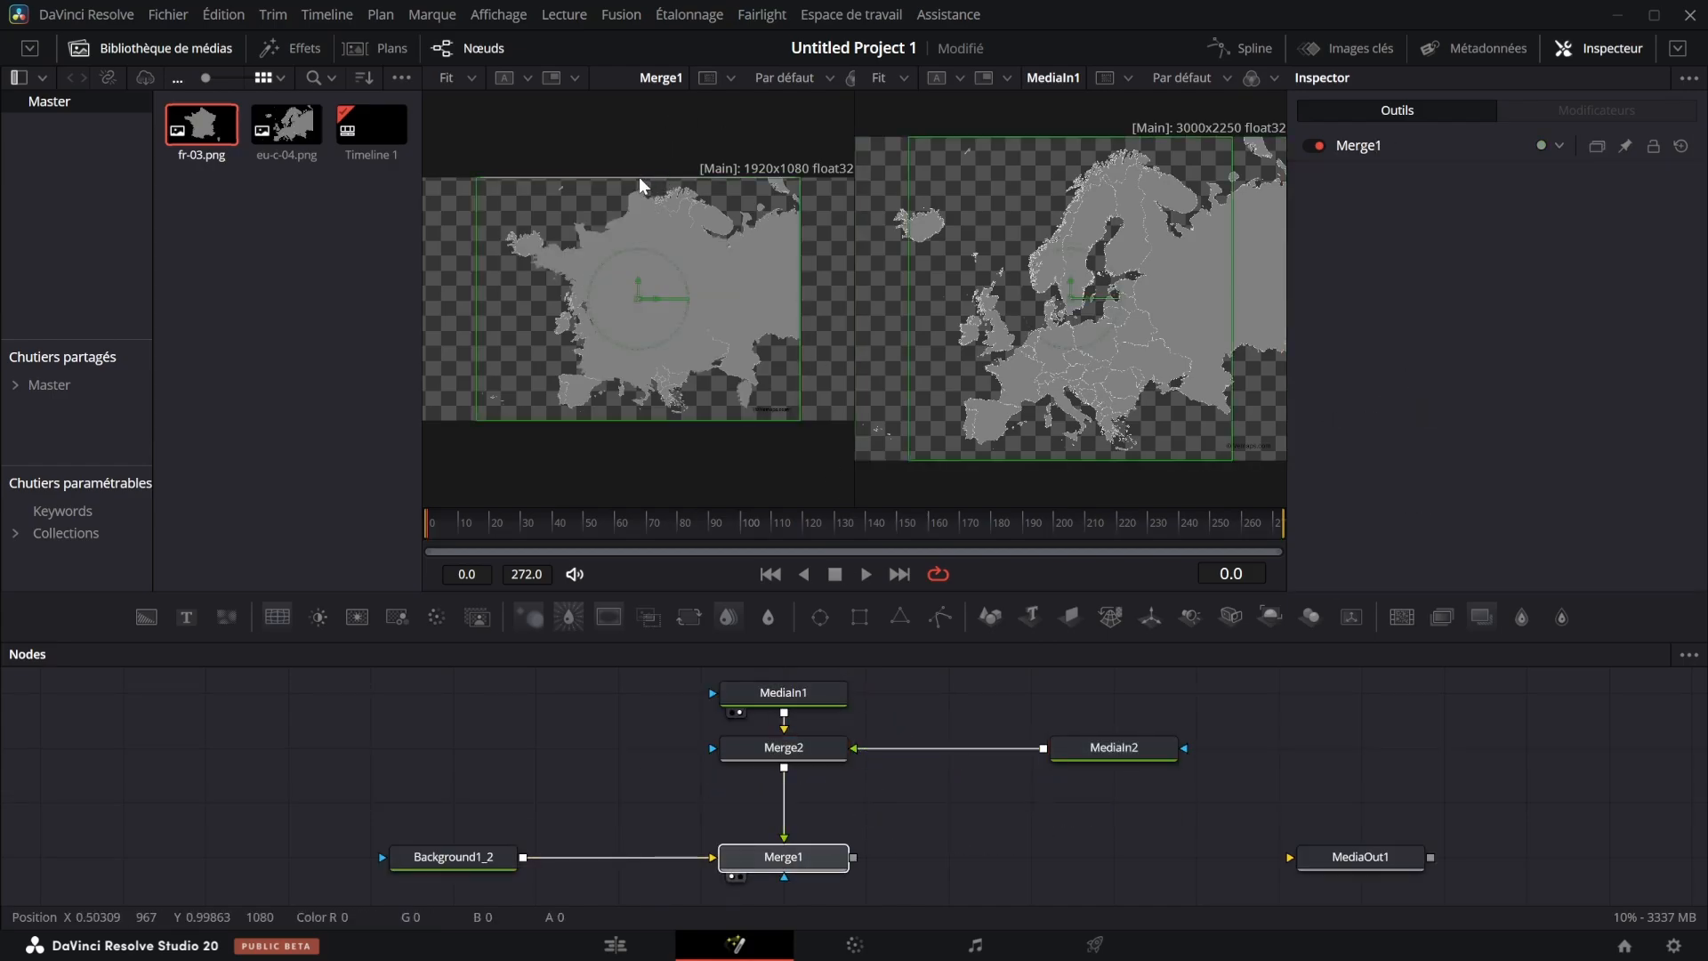
Insert a Background node between MediaIn2 and Merge2, with the France image as its mask
drag(1085, 750, 1166, 750)
drag(146, 616, 770, 753)
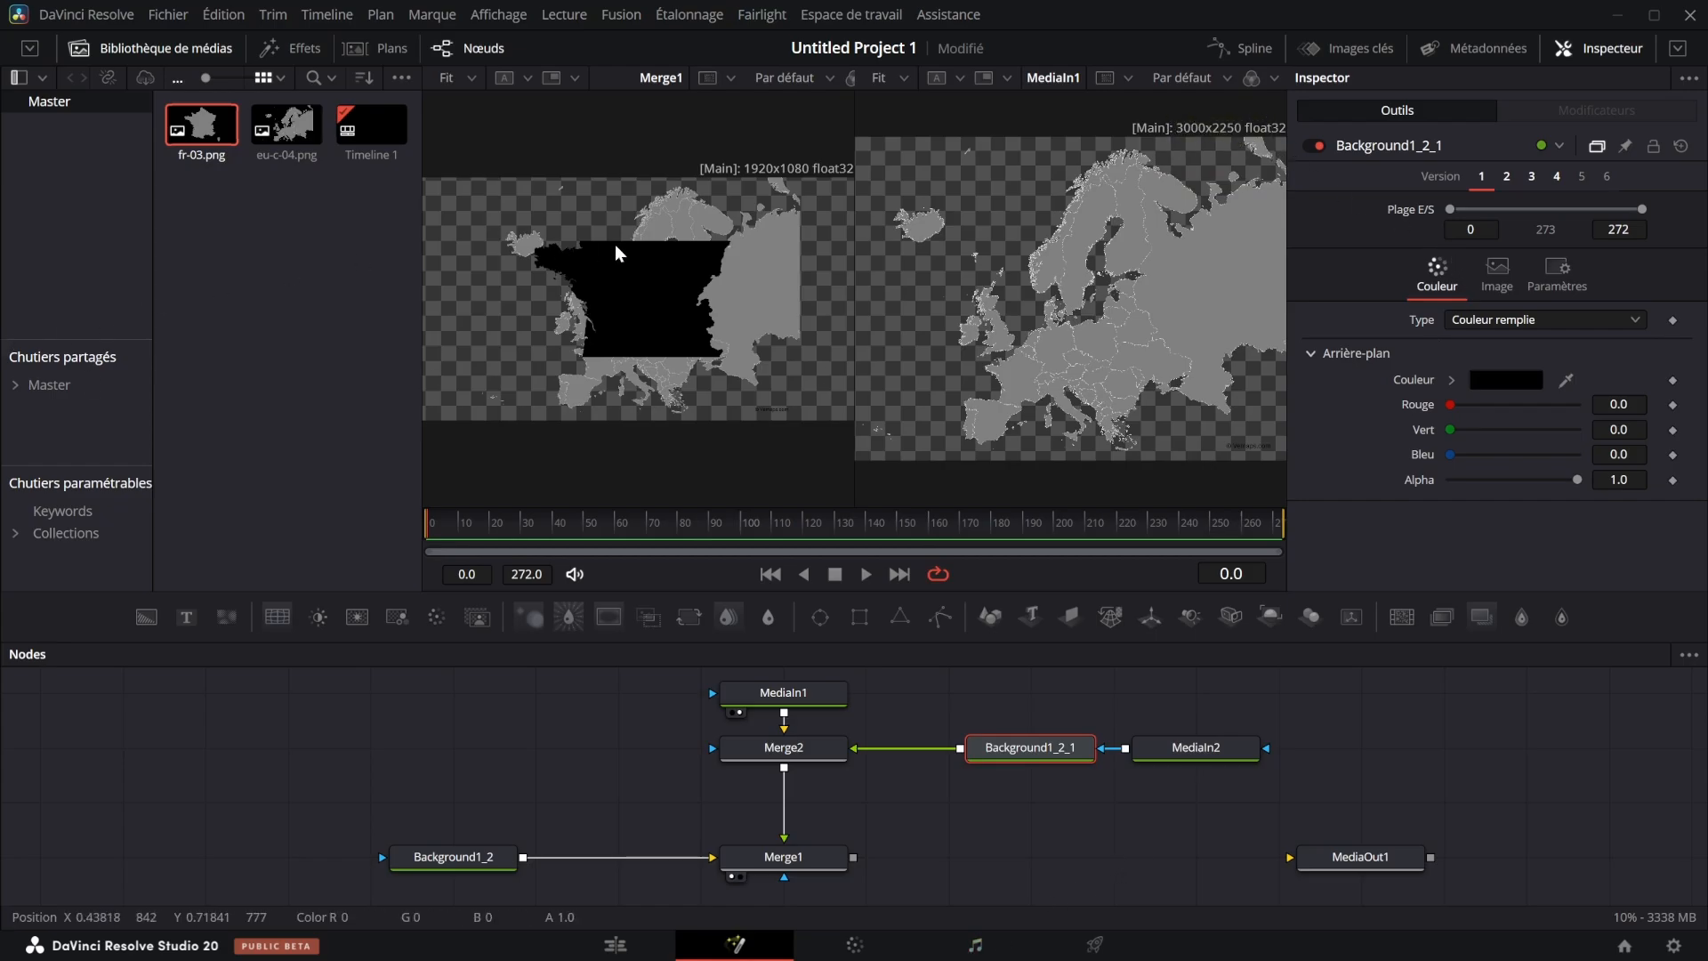
Turn off automatic resolution for the France Background node and set its size to 3000 by 2250
click(1503, 267)
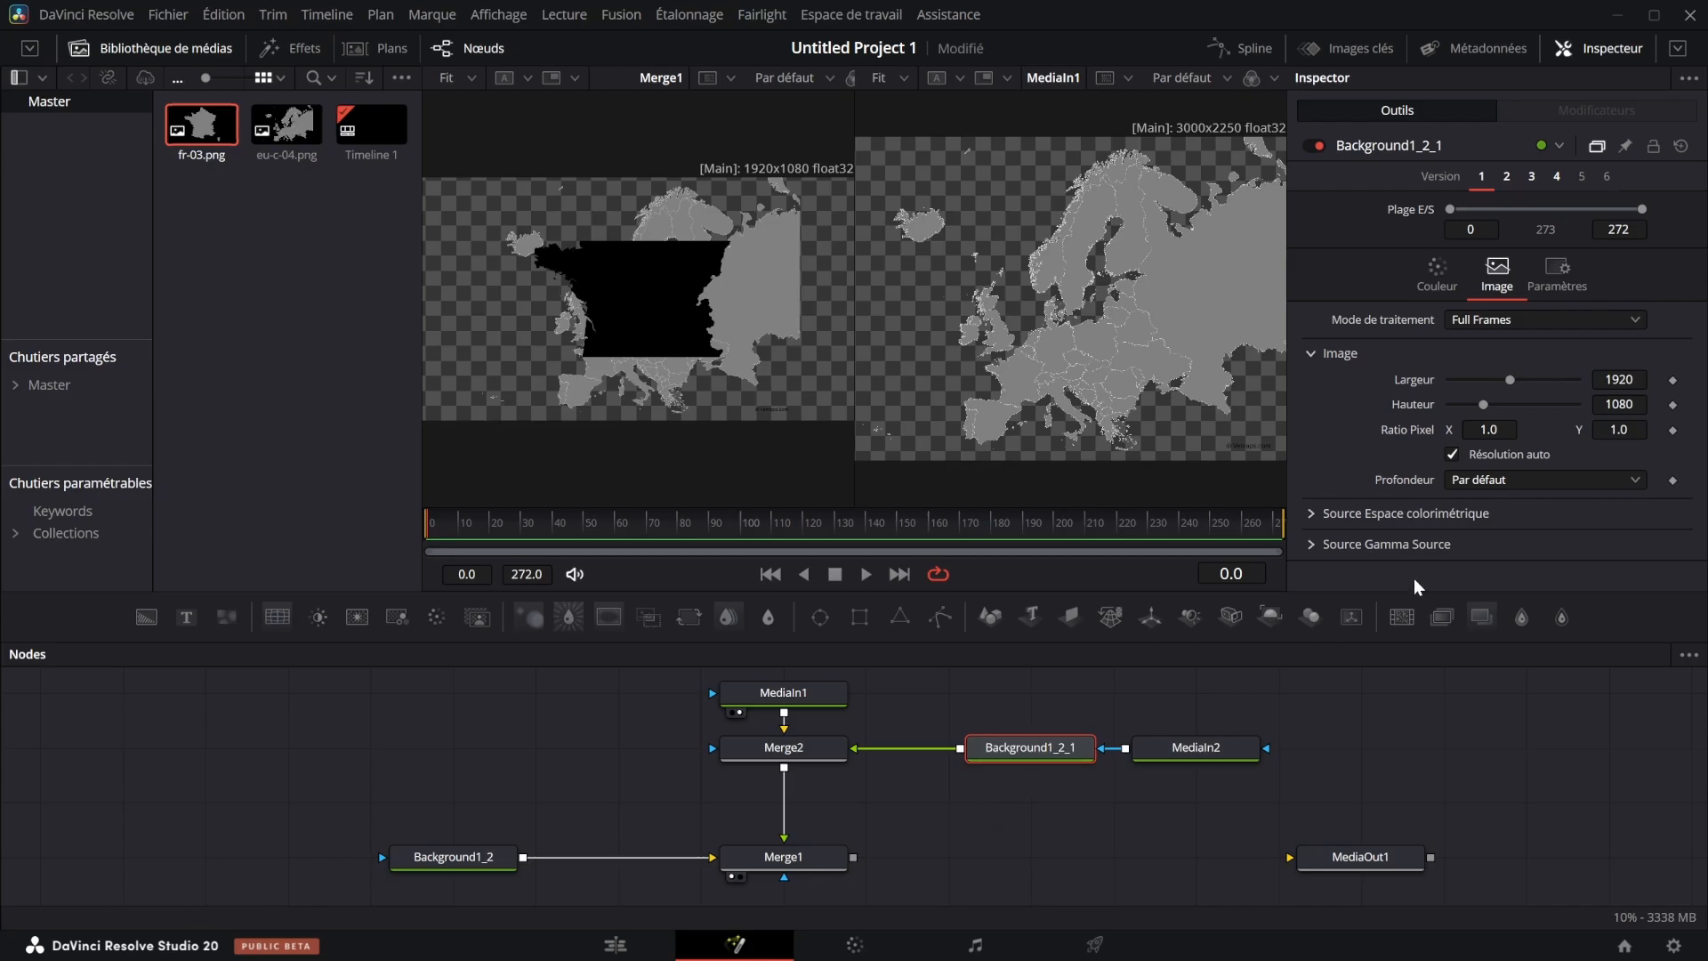
click(1452, 454)
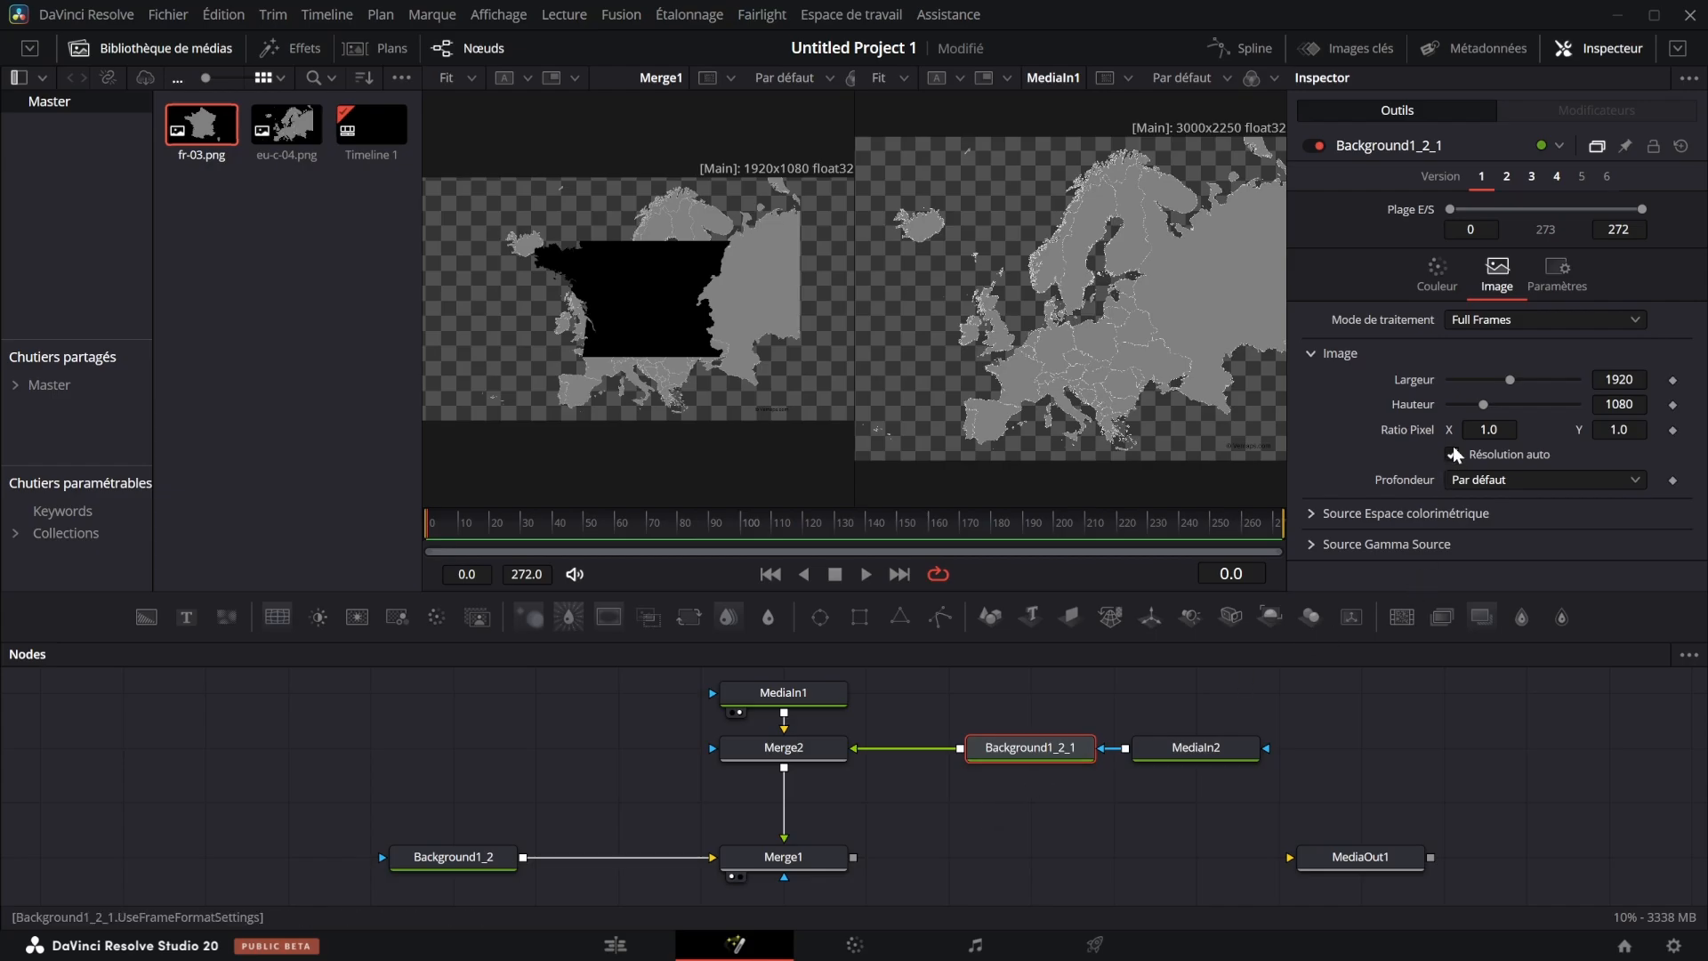
click(1631, 381)
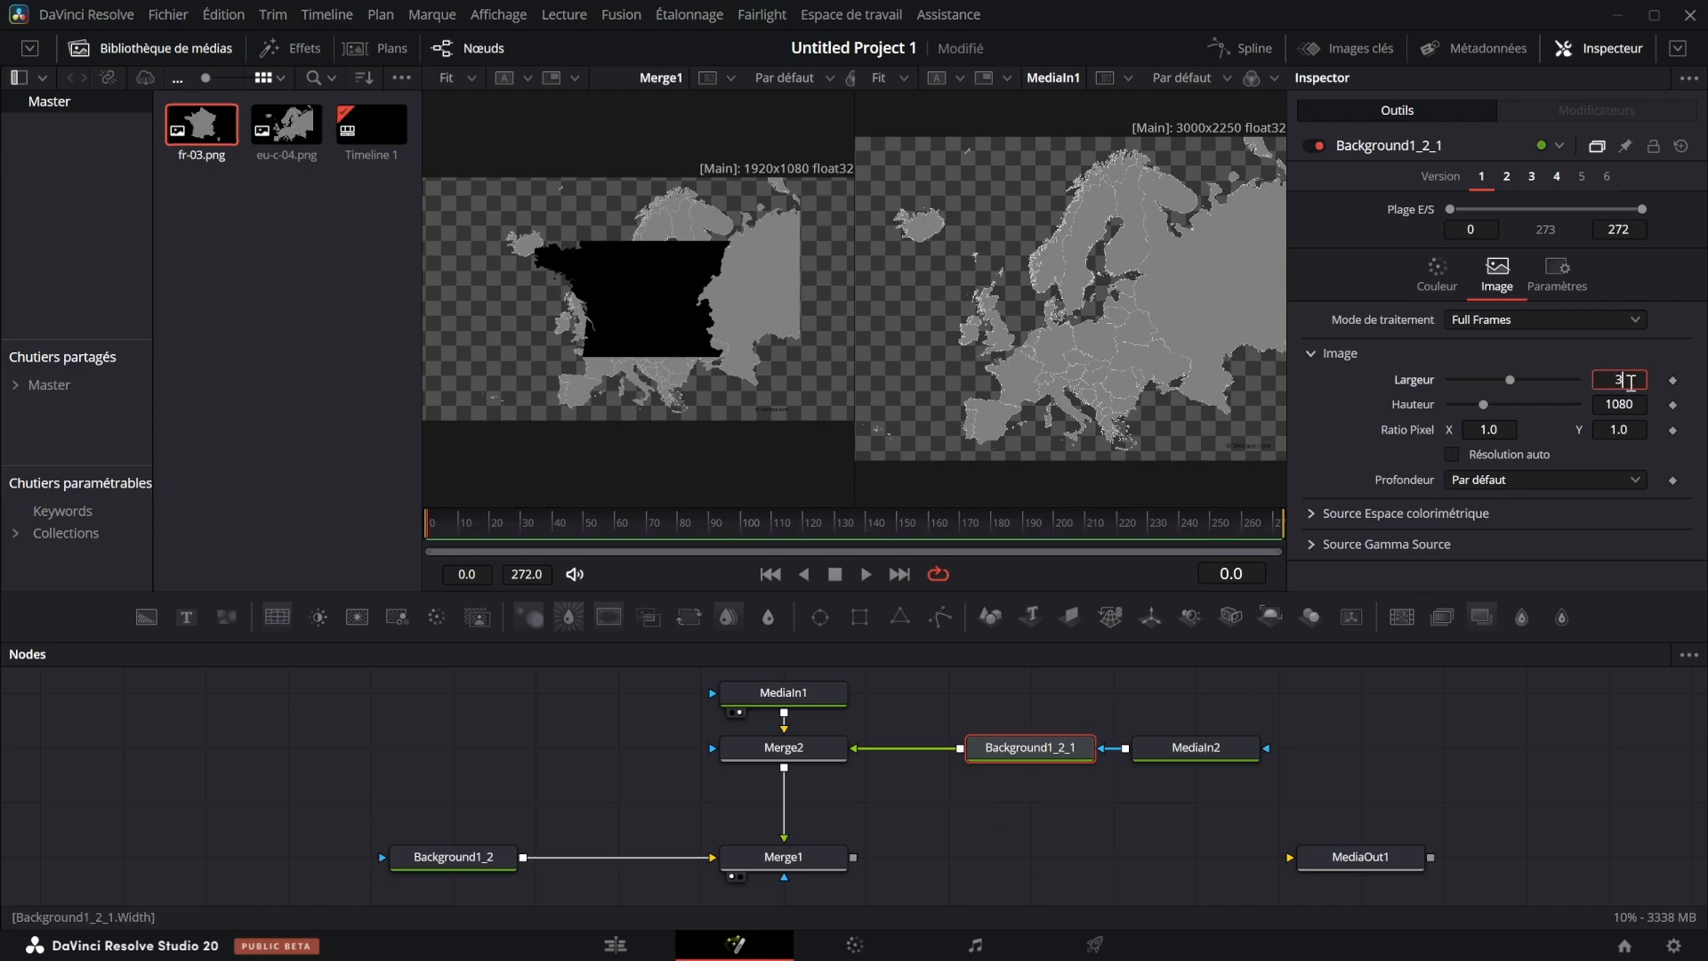
text(3000)
key(Return)
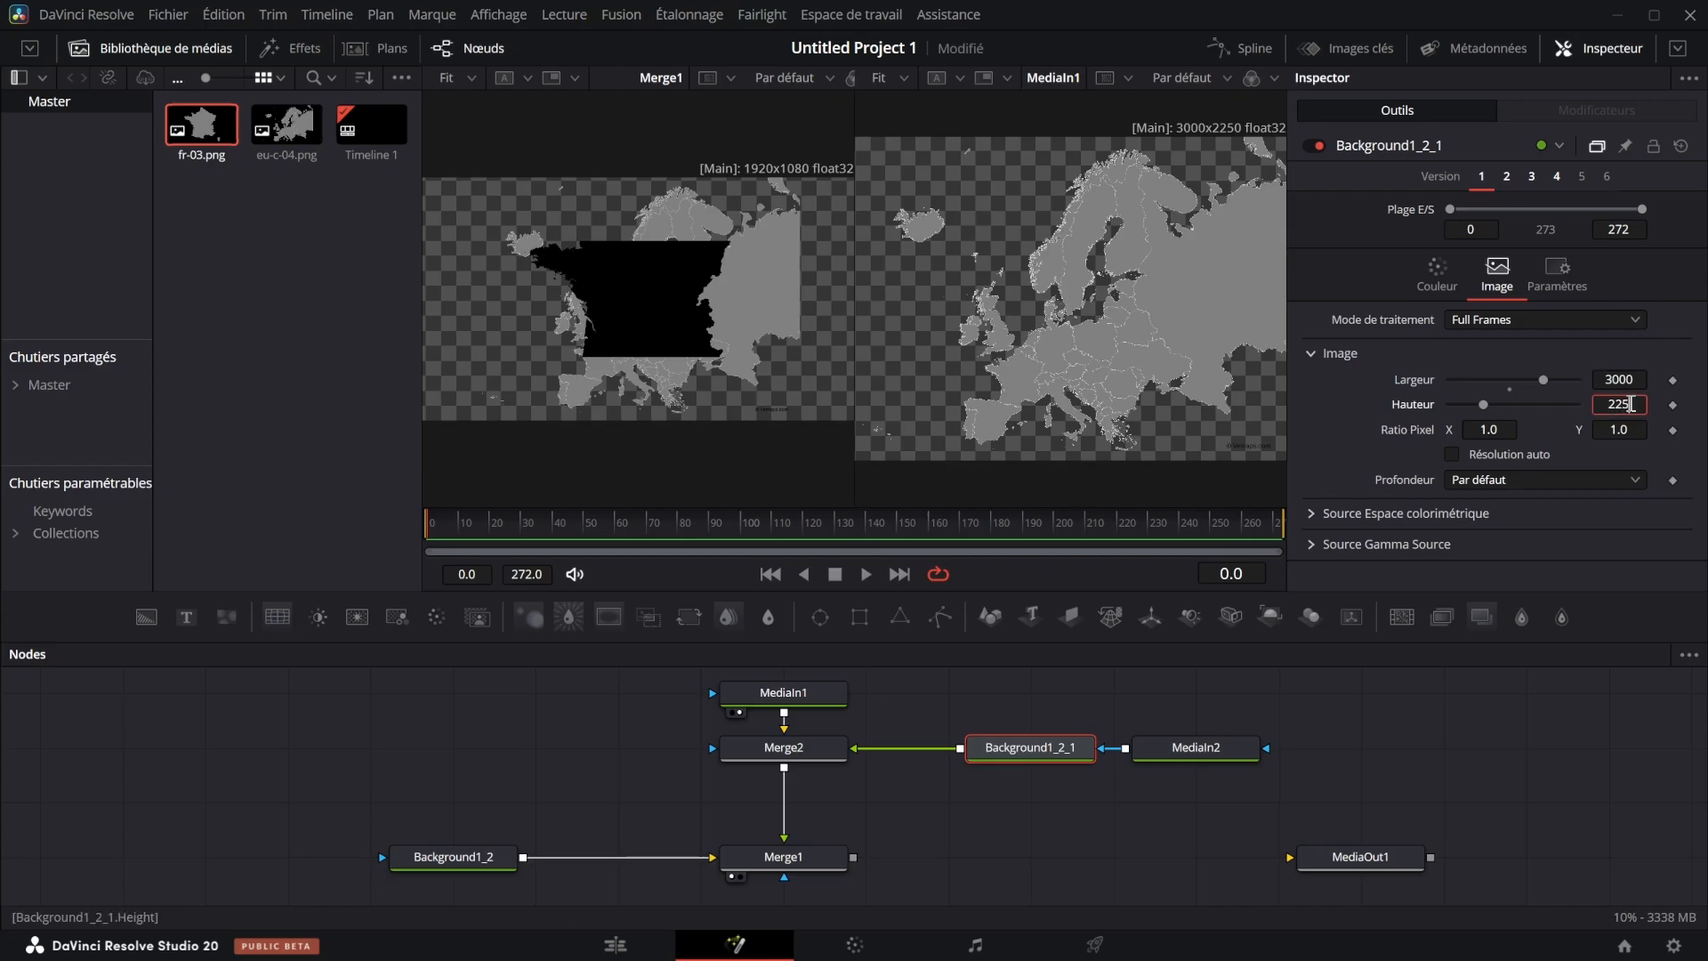
key(Return)
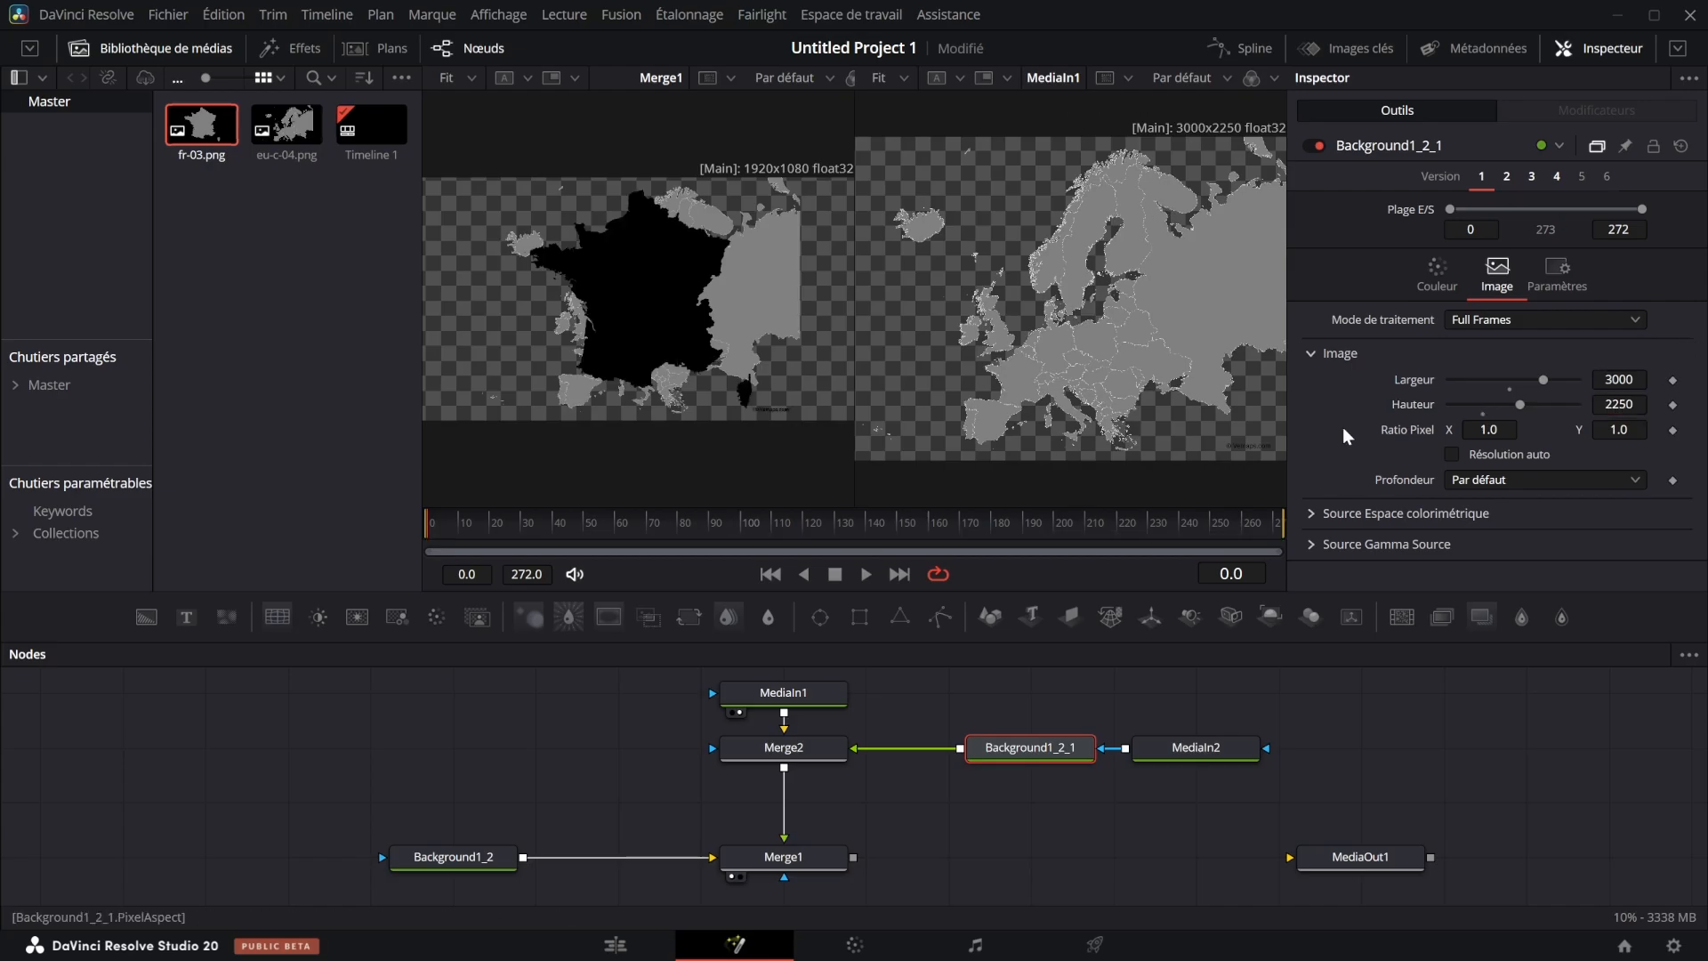
Scale the France shape to about 0.223 in Merge2 and align it over France on the Europe map, centred at about X 0.376, Y 0.245
click(826, 762)
drag(1524, 281, 1476, 282)
scroll(652, 312, up, 4)
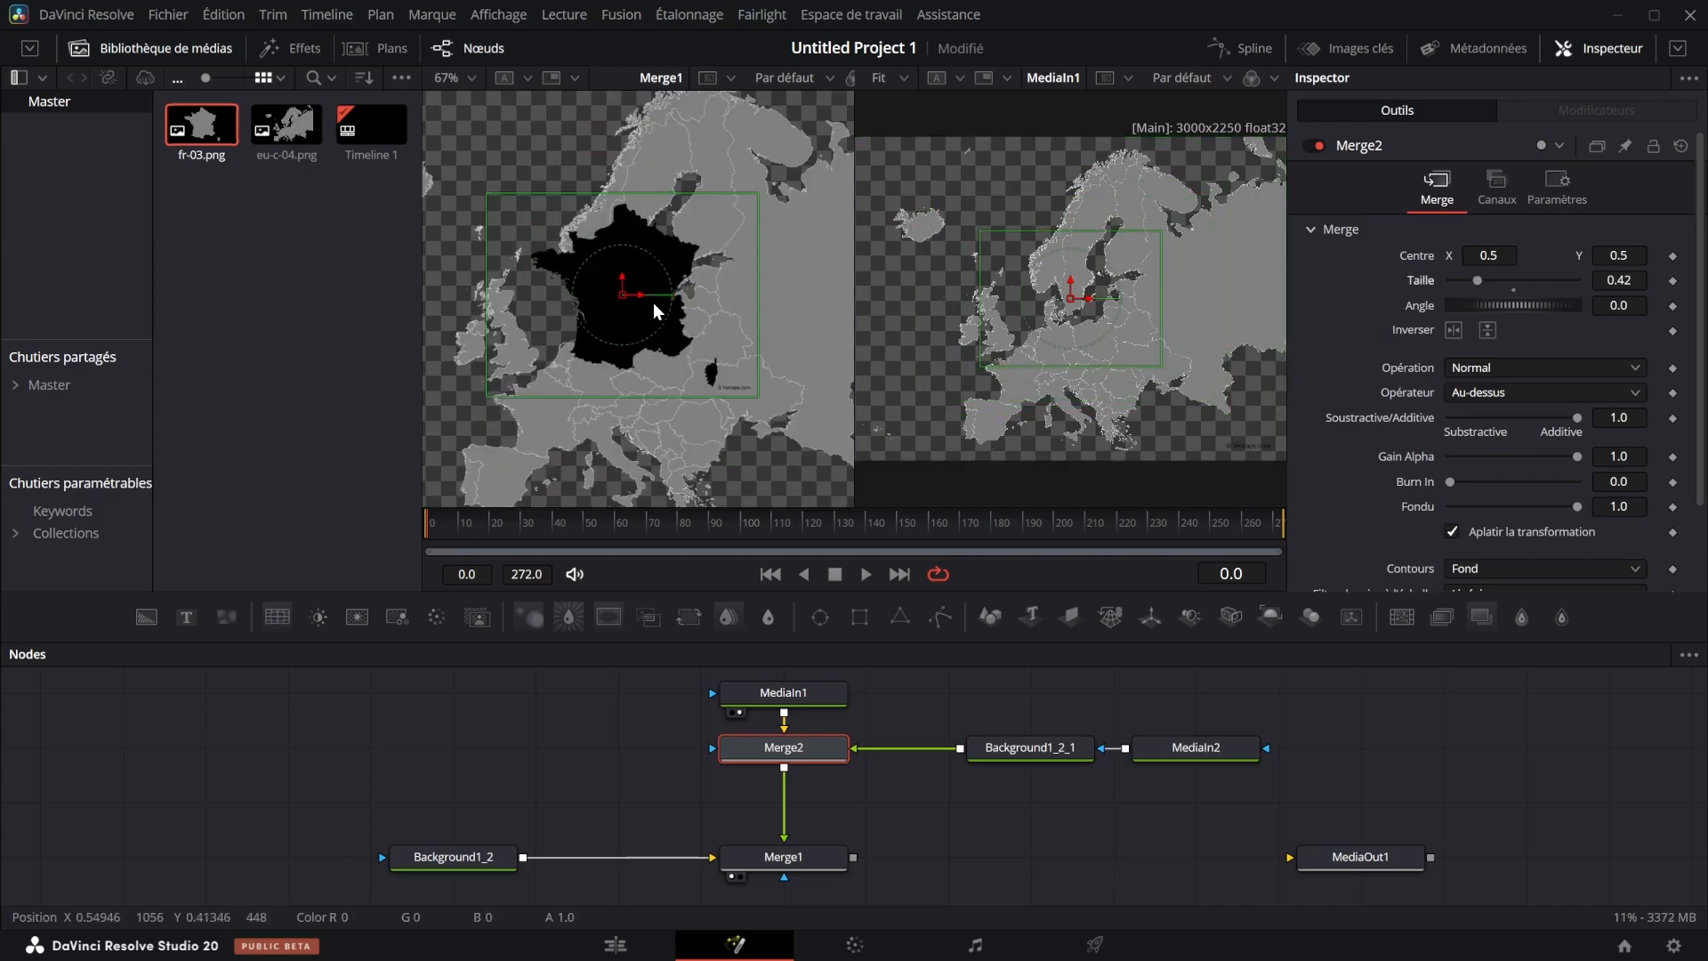
drag(724, 137, 570, 373)
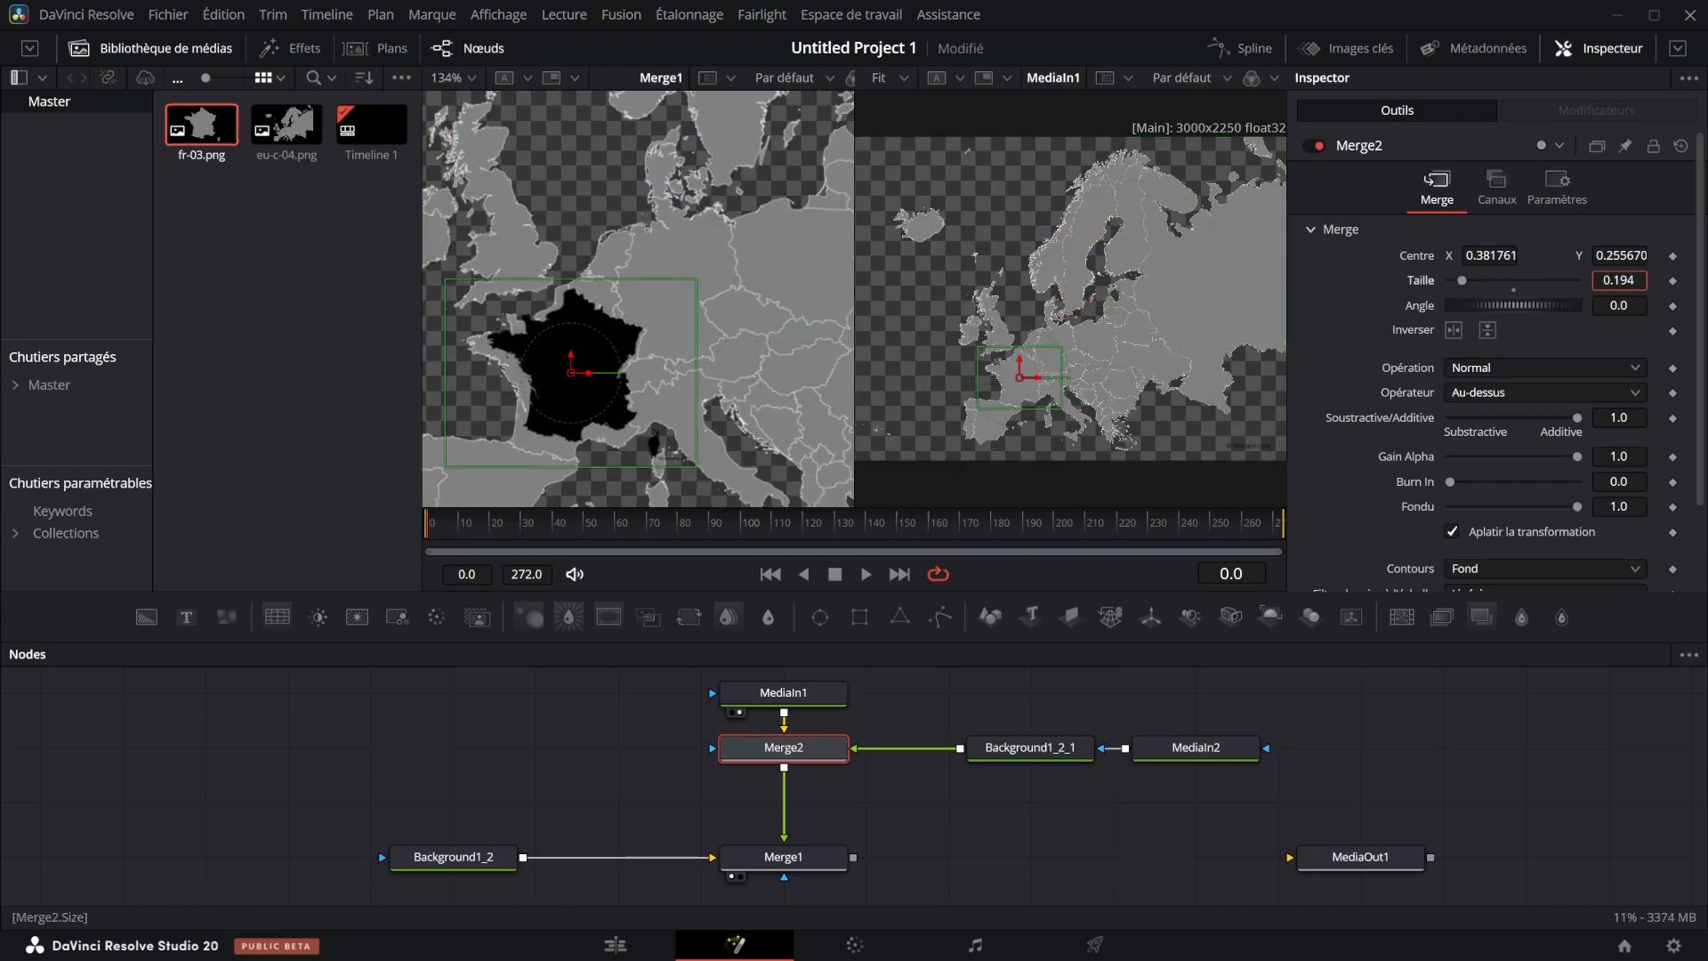
drag(1619, 281, 1661, 281)
drag(590, 375, 583, 375)
drag(562, 352, 556, 361)
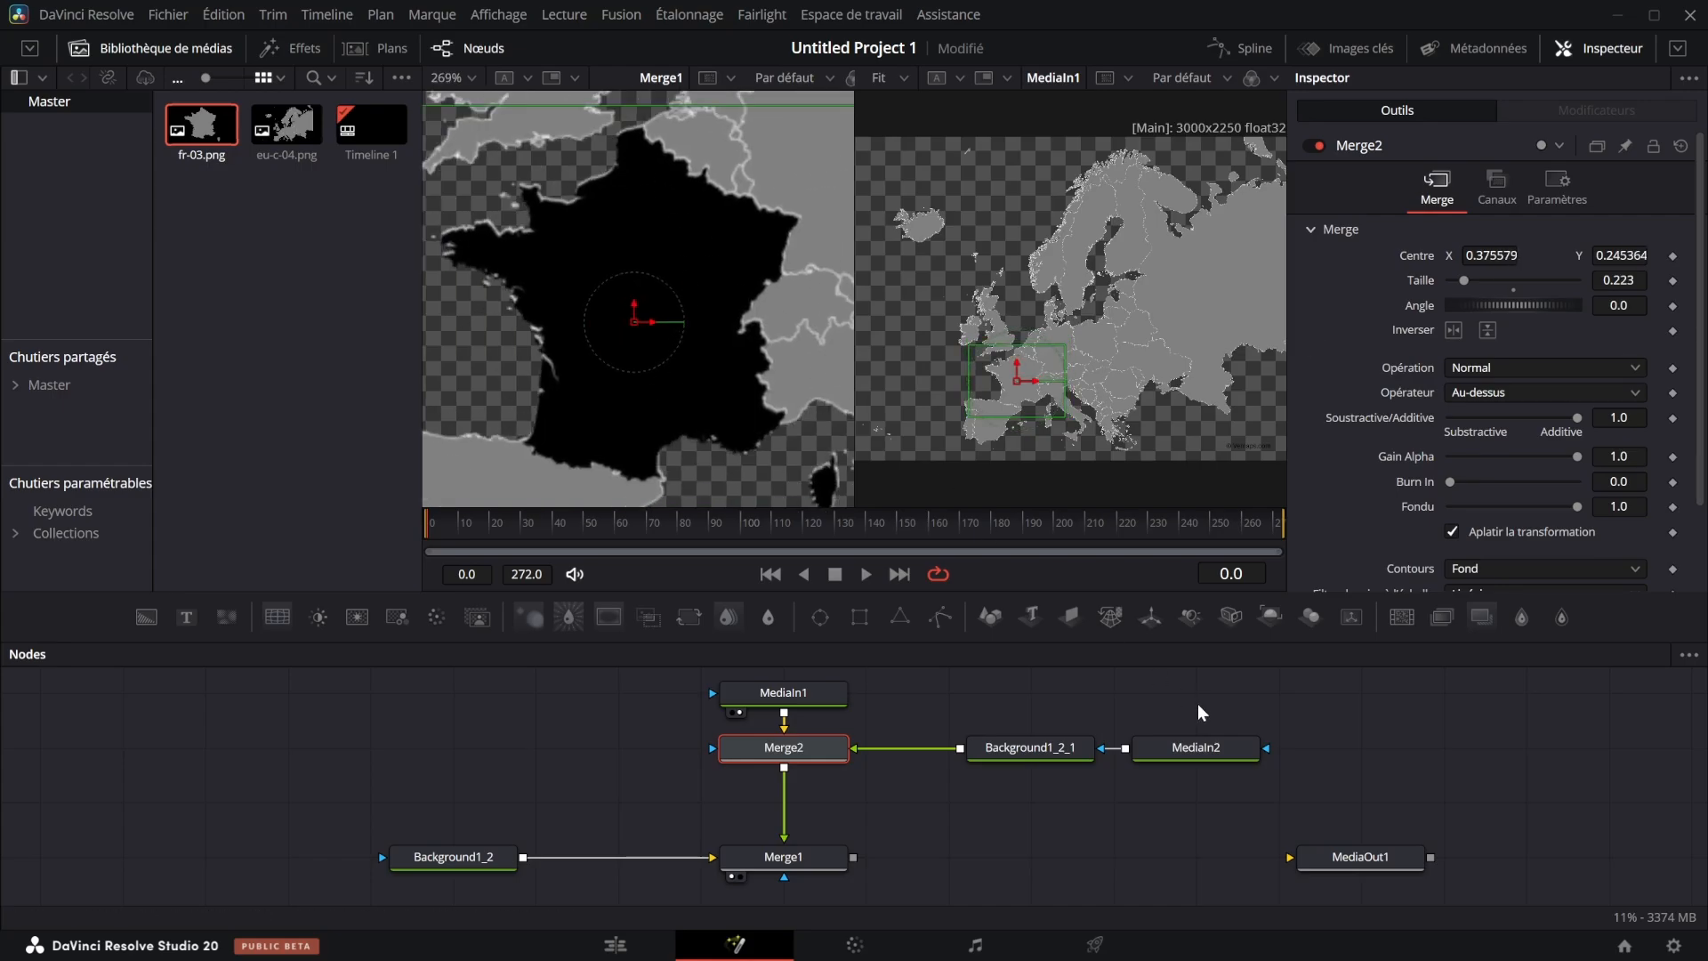
click(1329, 749)
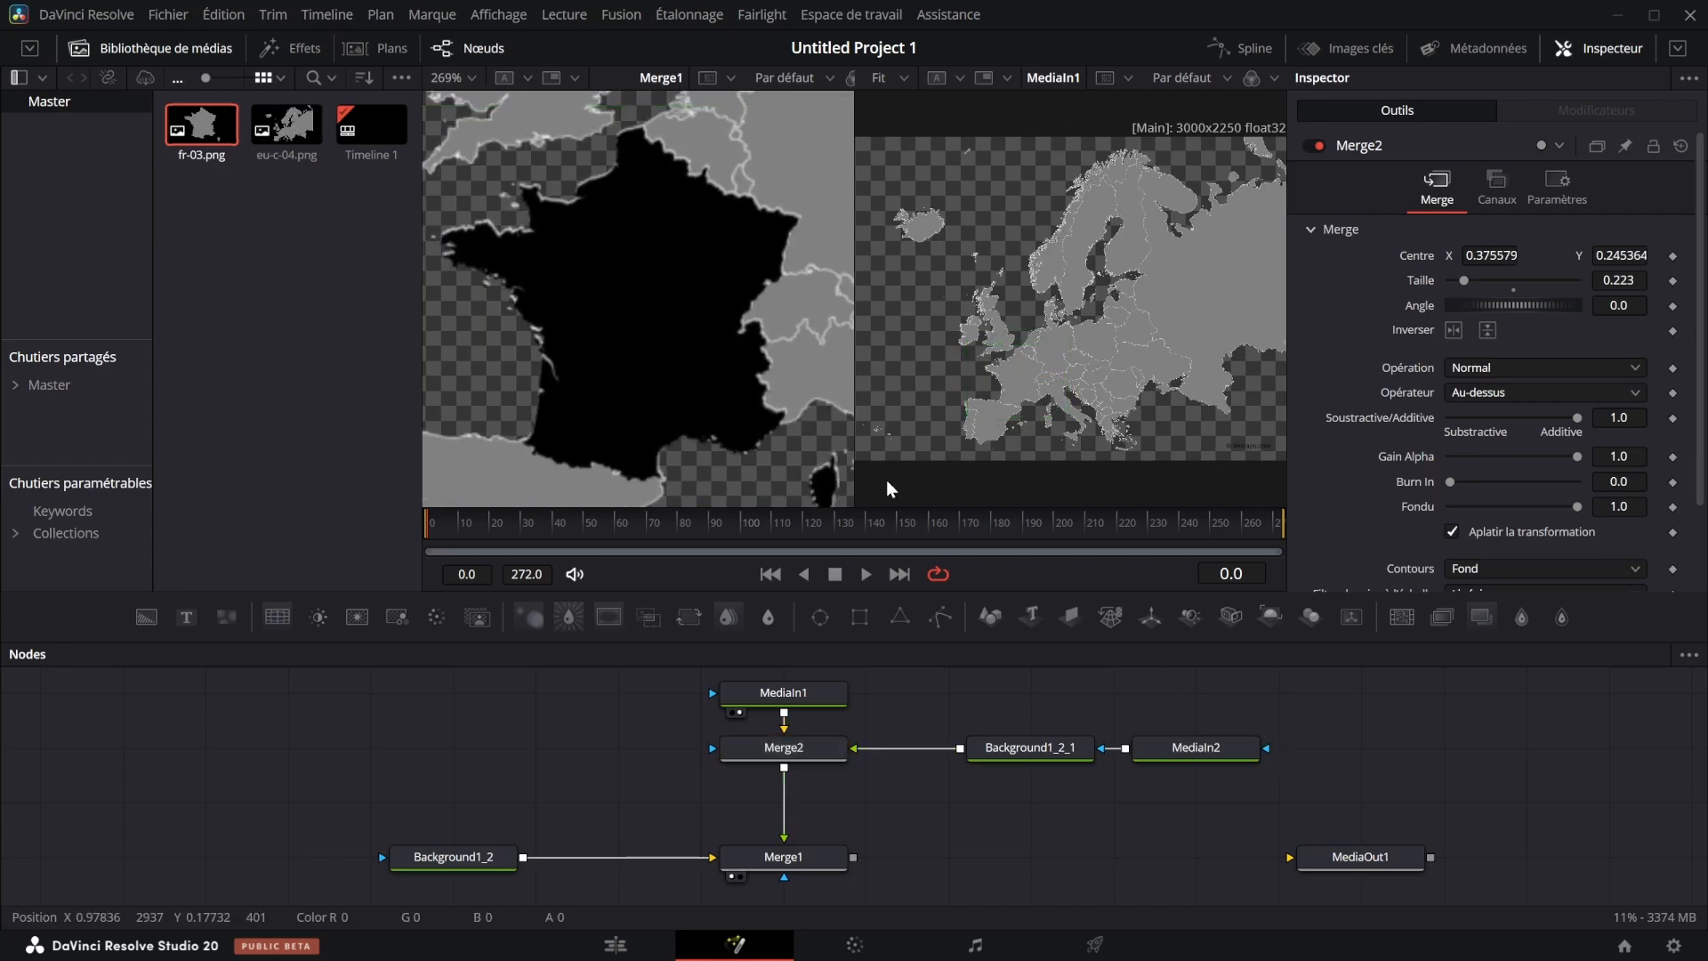
scroll(753, 359, down, 4)
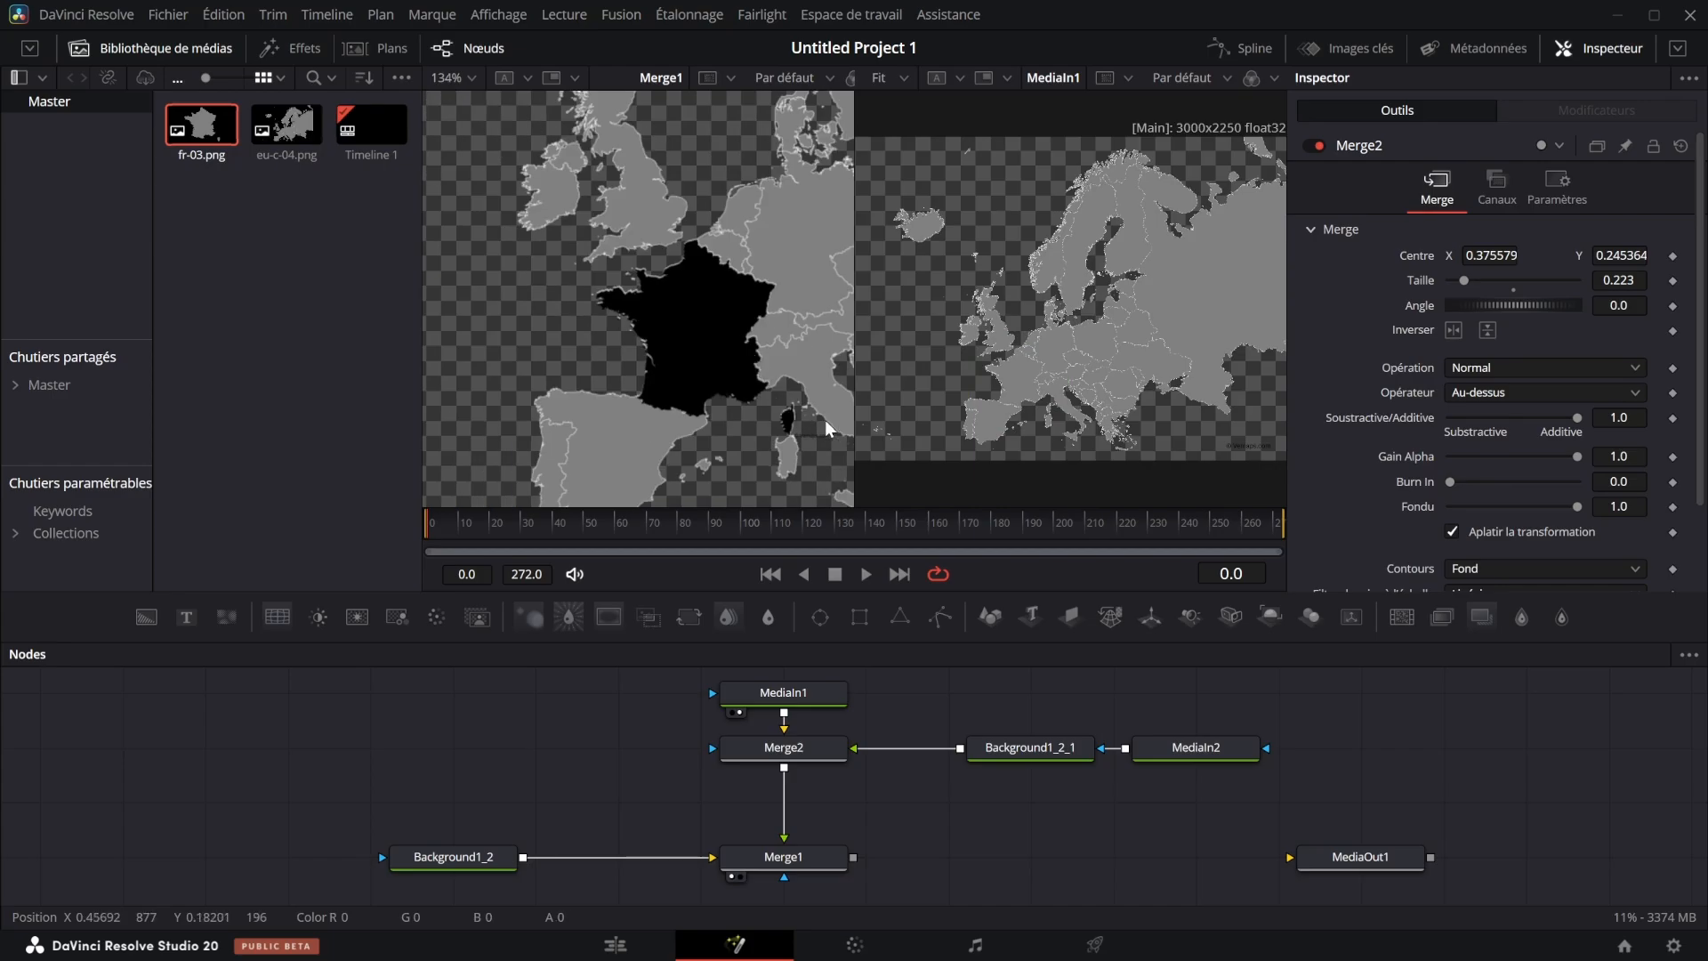
Switch to Chrome, search for "drapeau france png" and browse the image results for a French flag
click(614, 945)
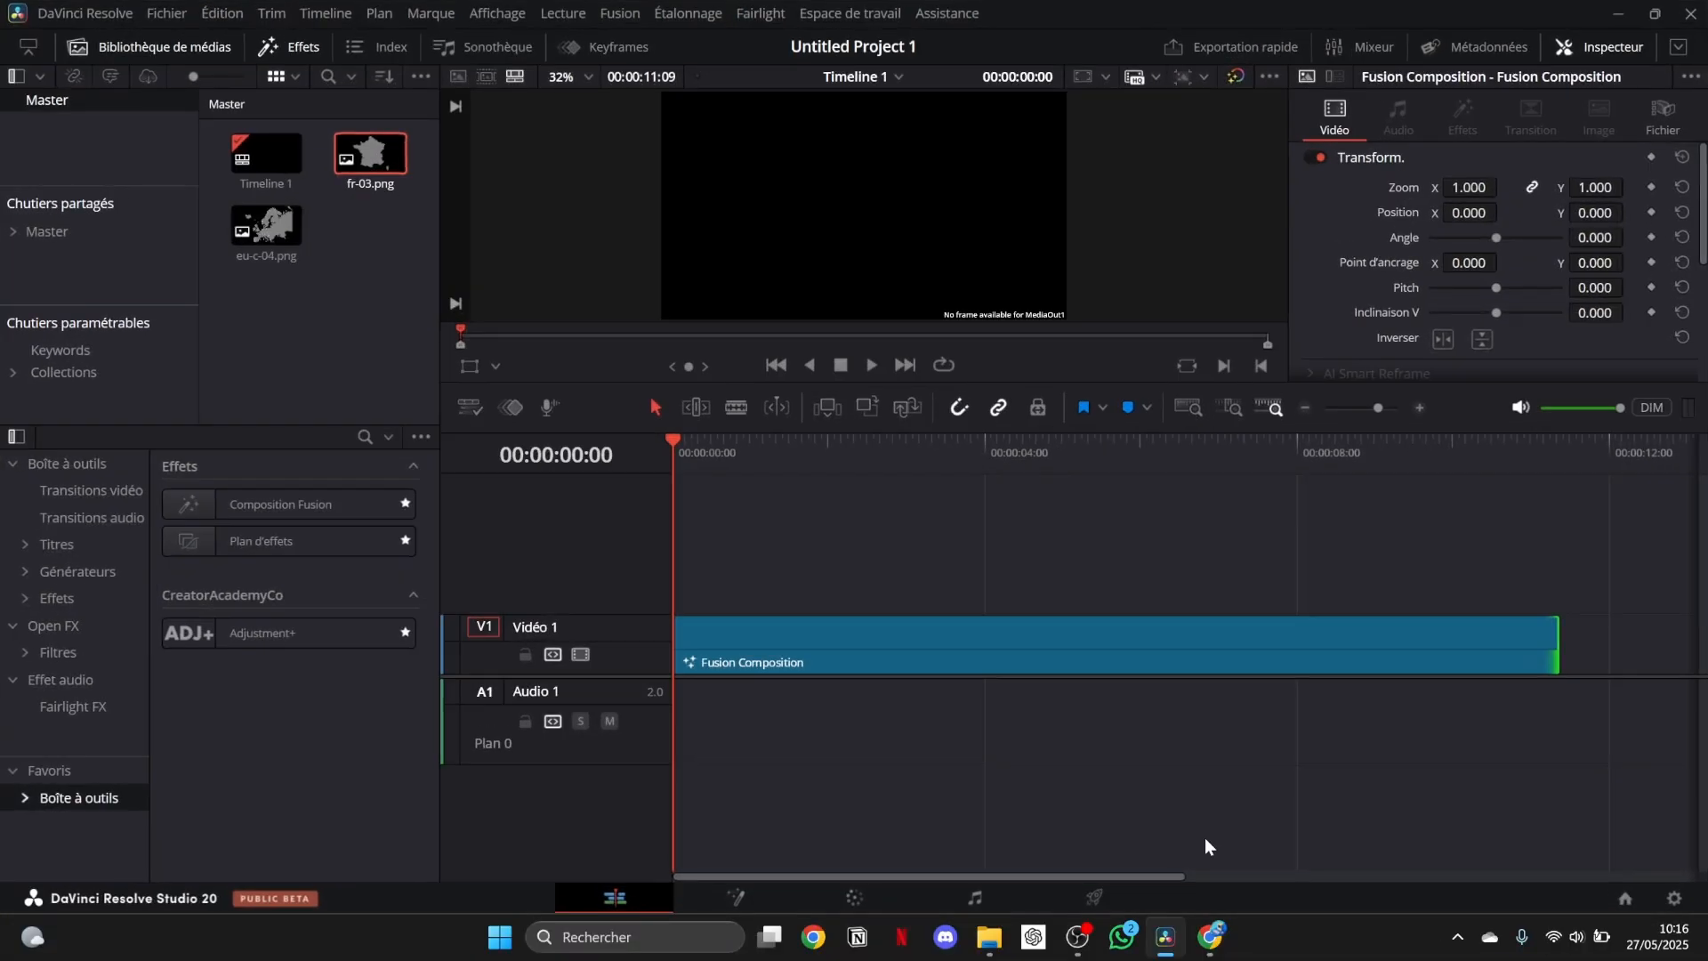
click(1221, 941)
click(287, 20)
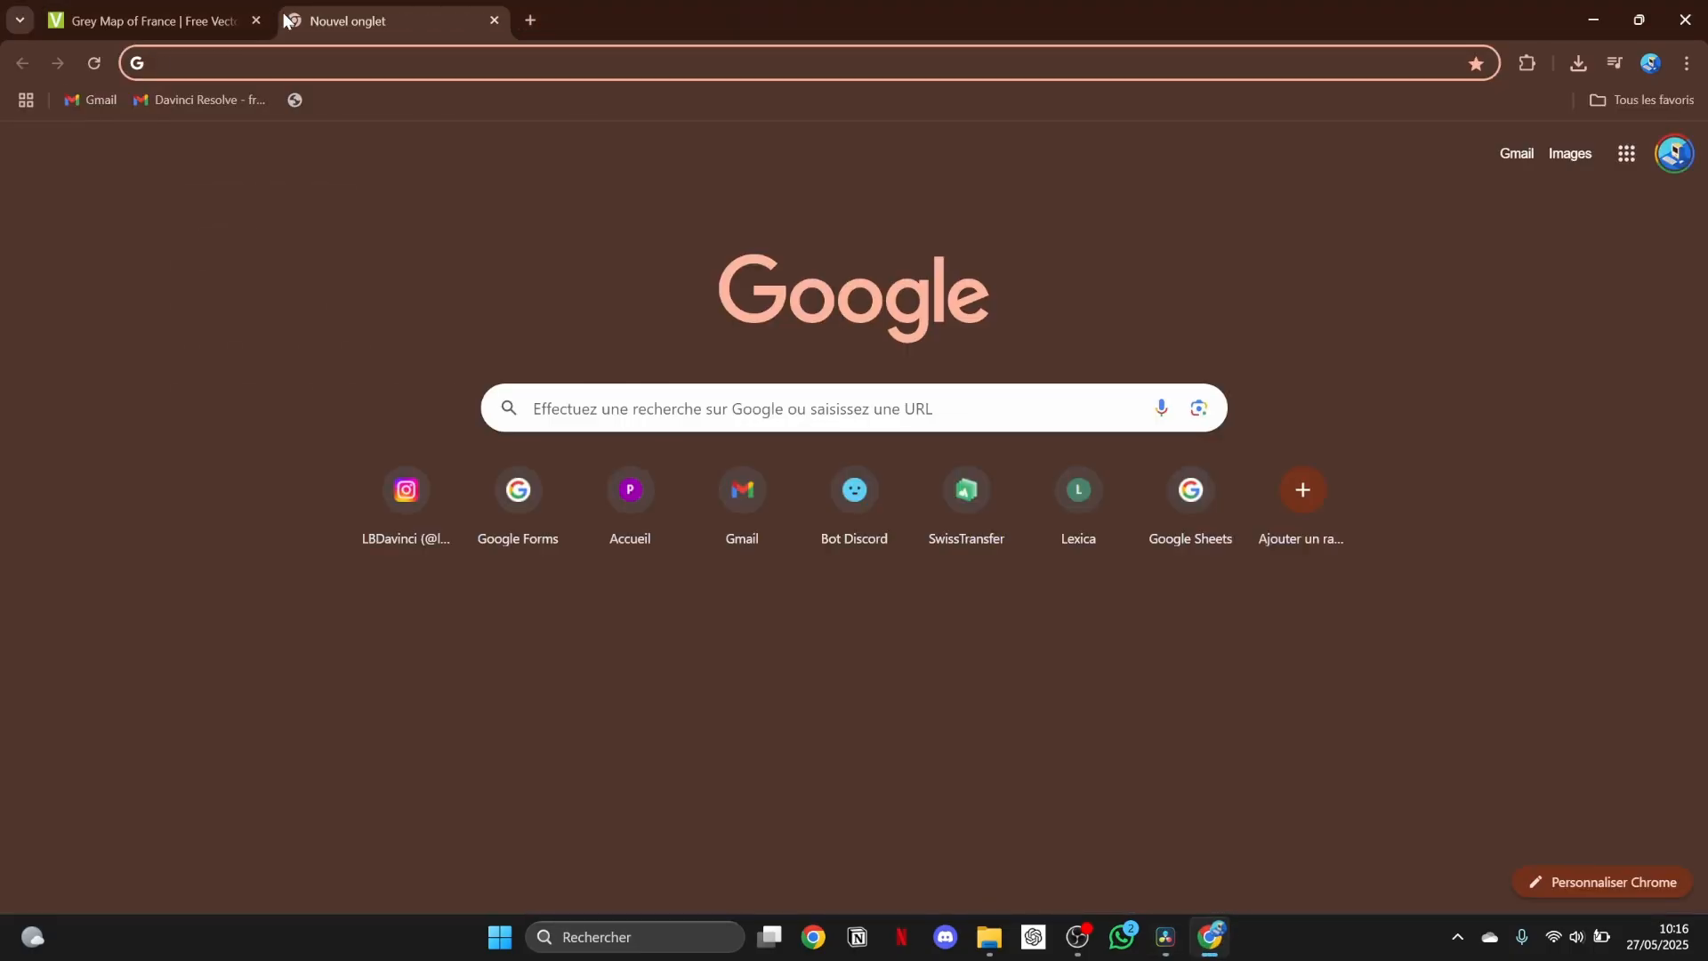
text(DRapeau france png)
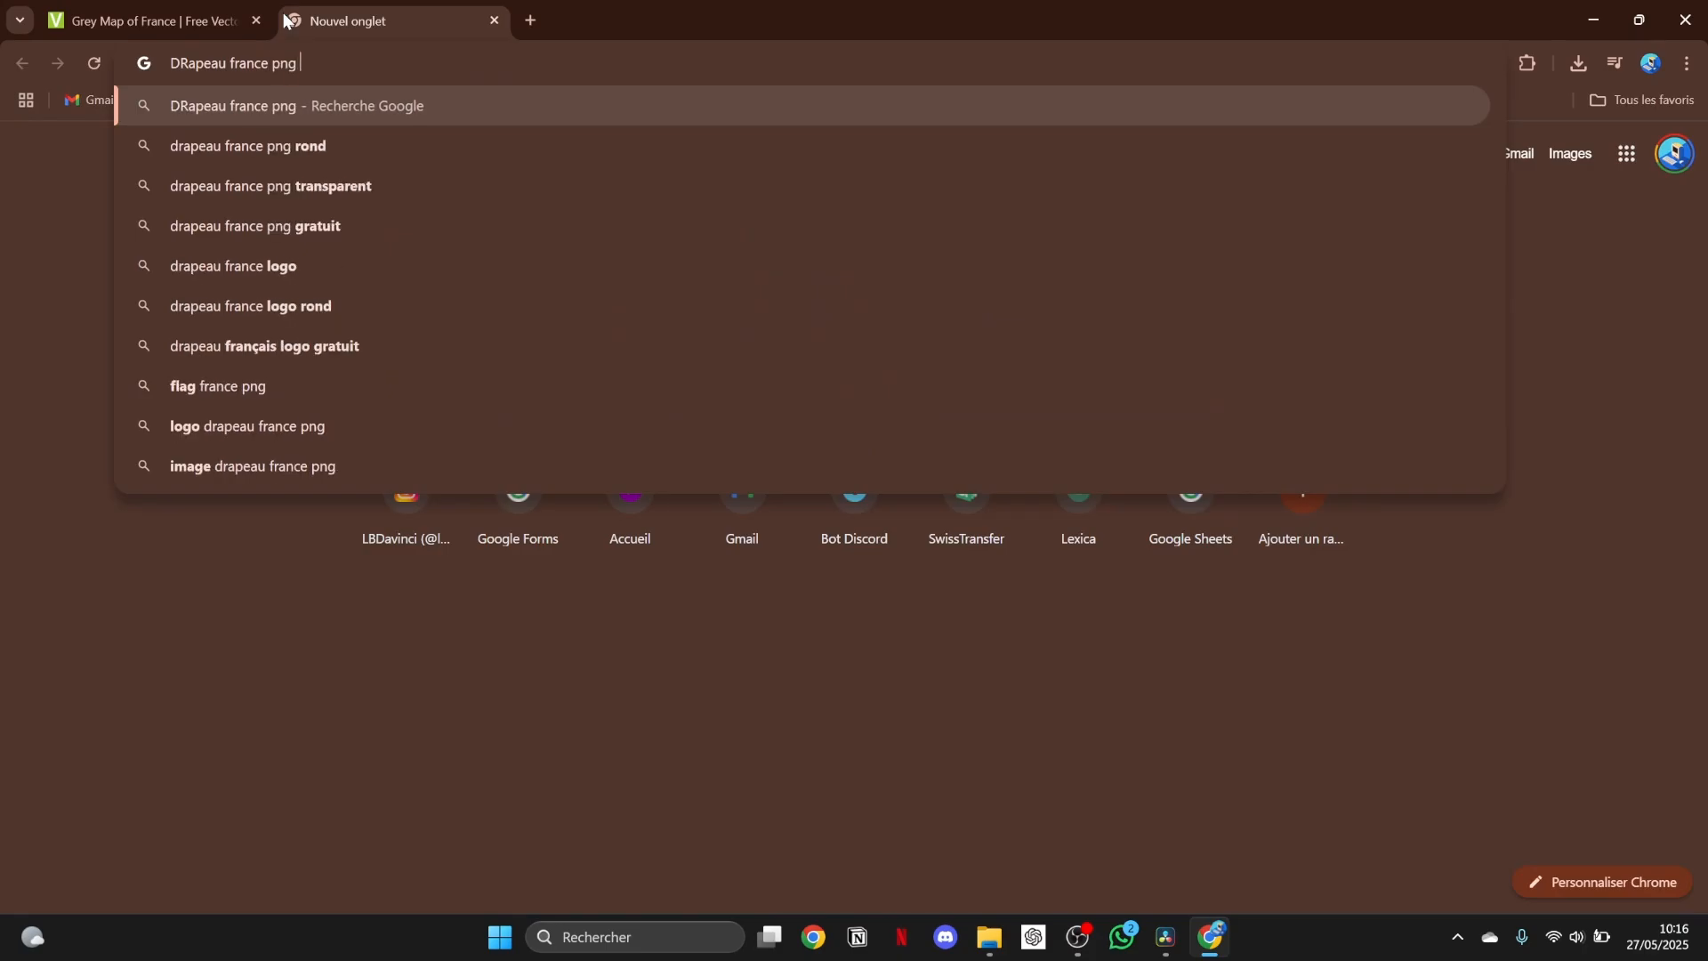
key(Return)
scroll(1306, 404, down, 9)
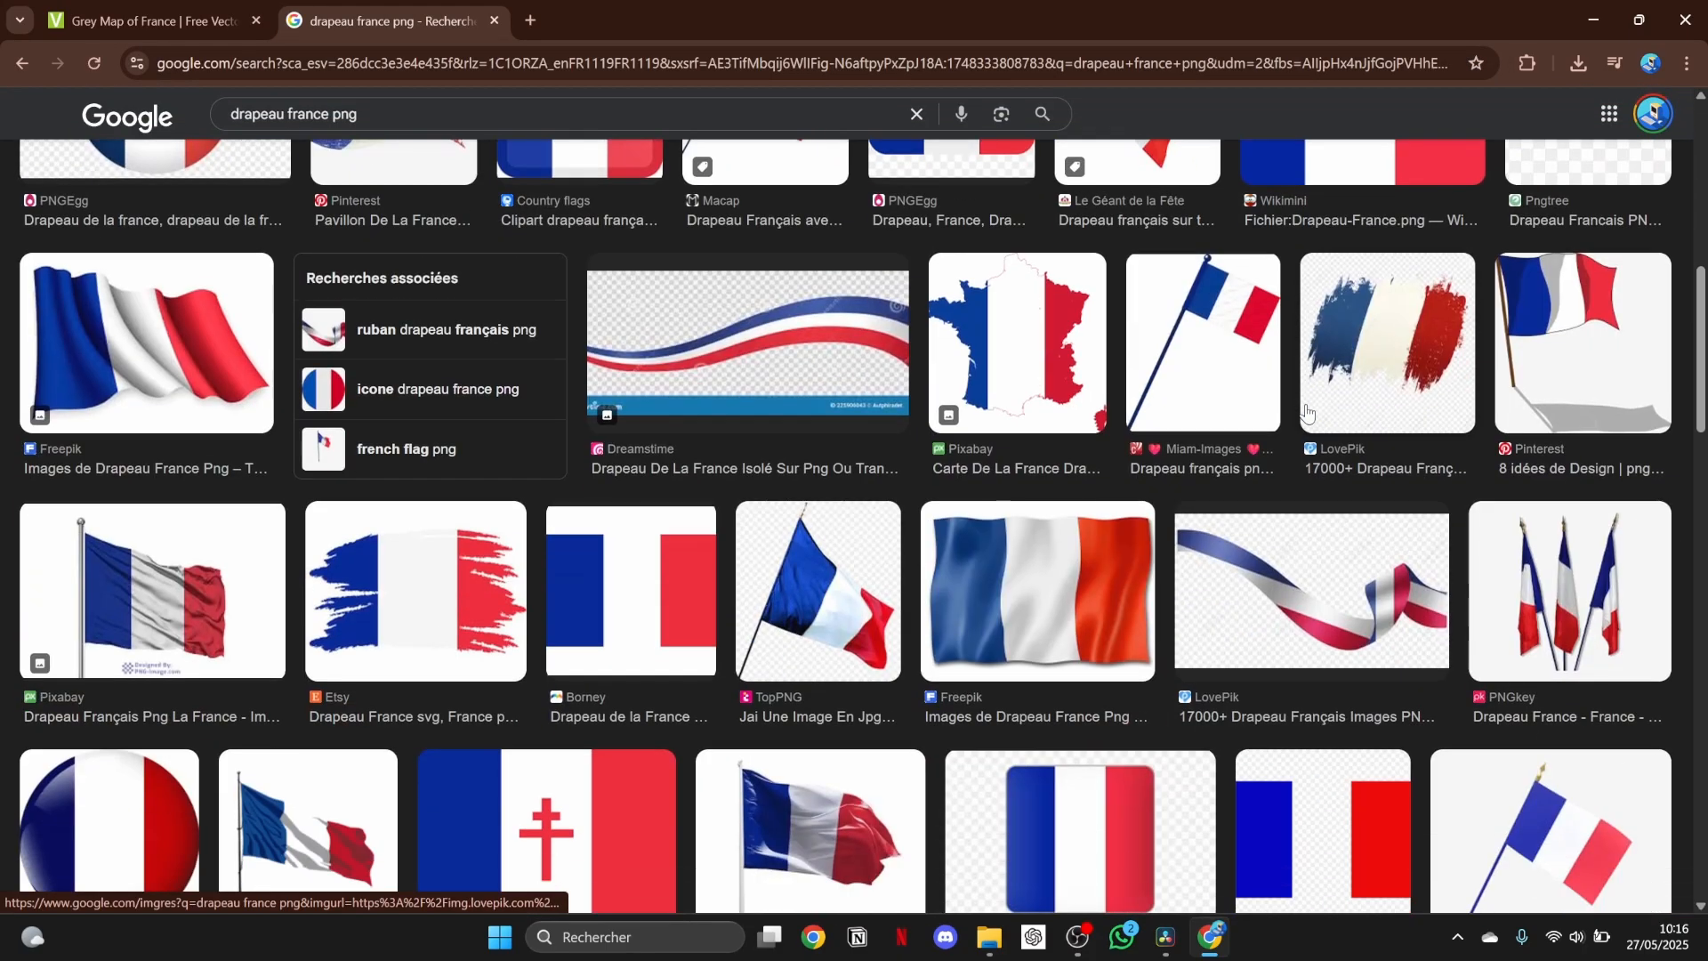
scroll(1306, 410, down, 2)
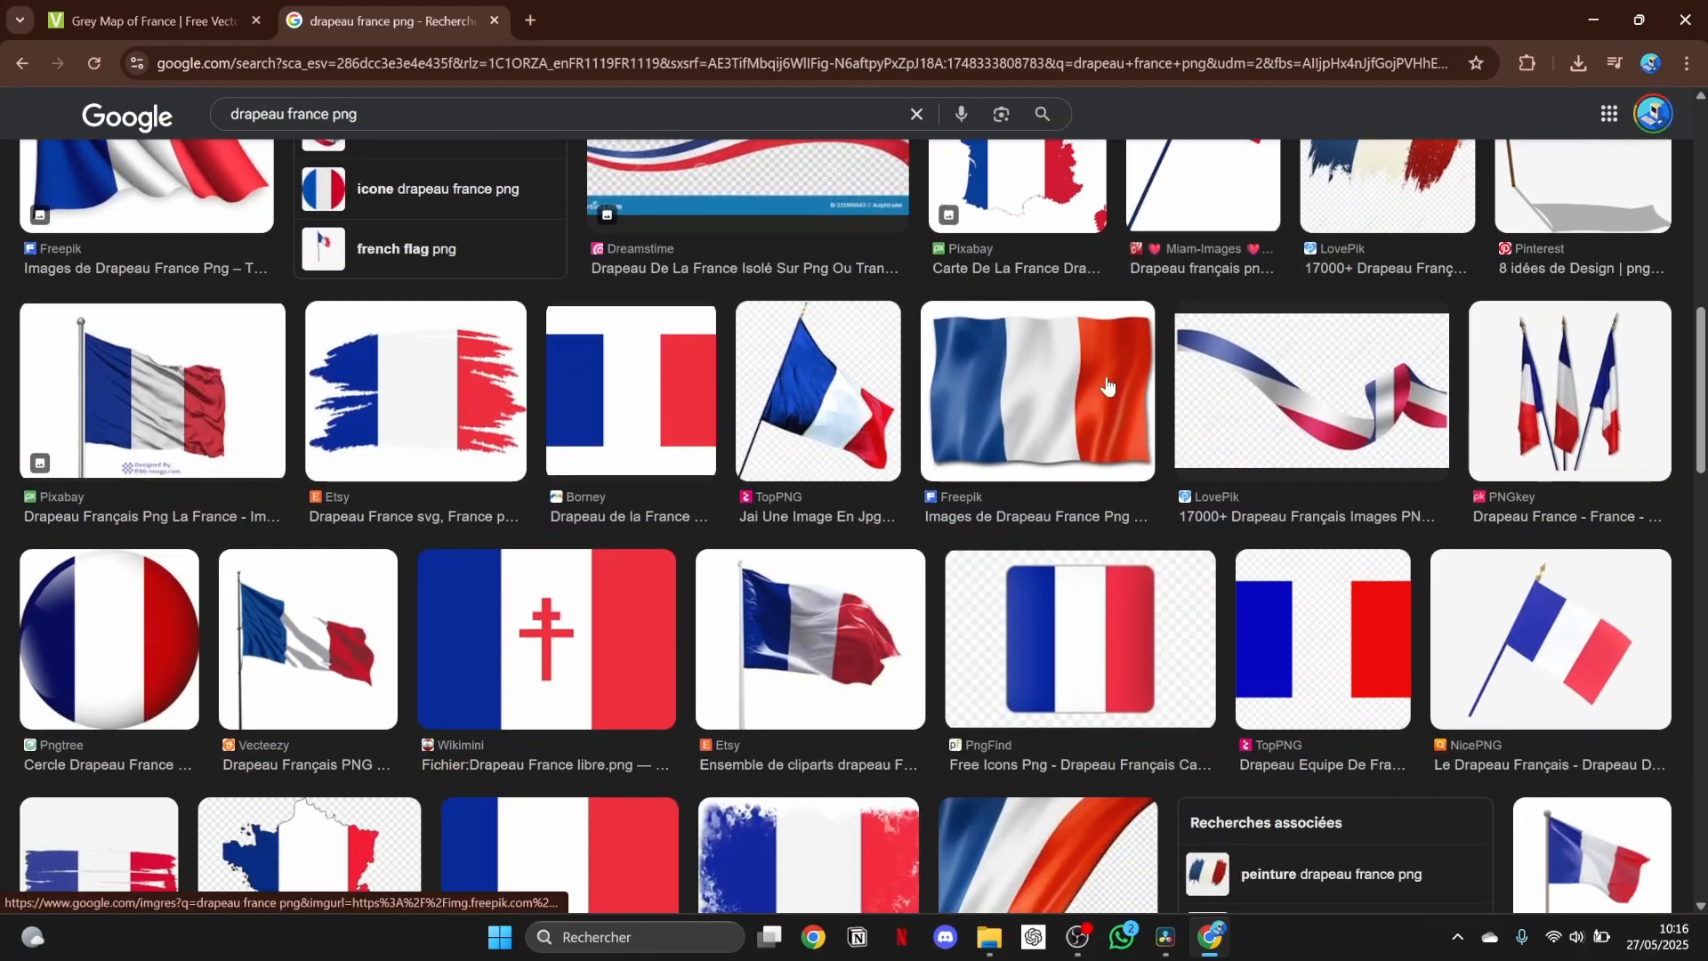
Open the waving French flag from Freepik on its source page and download it
click(1044, 398)
click(1587, 634)
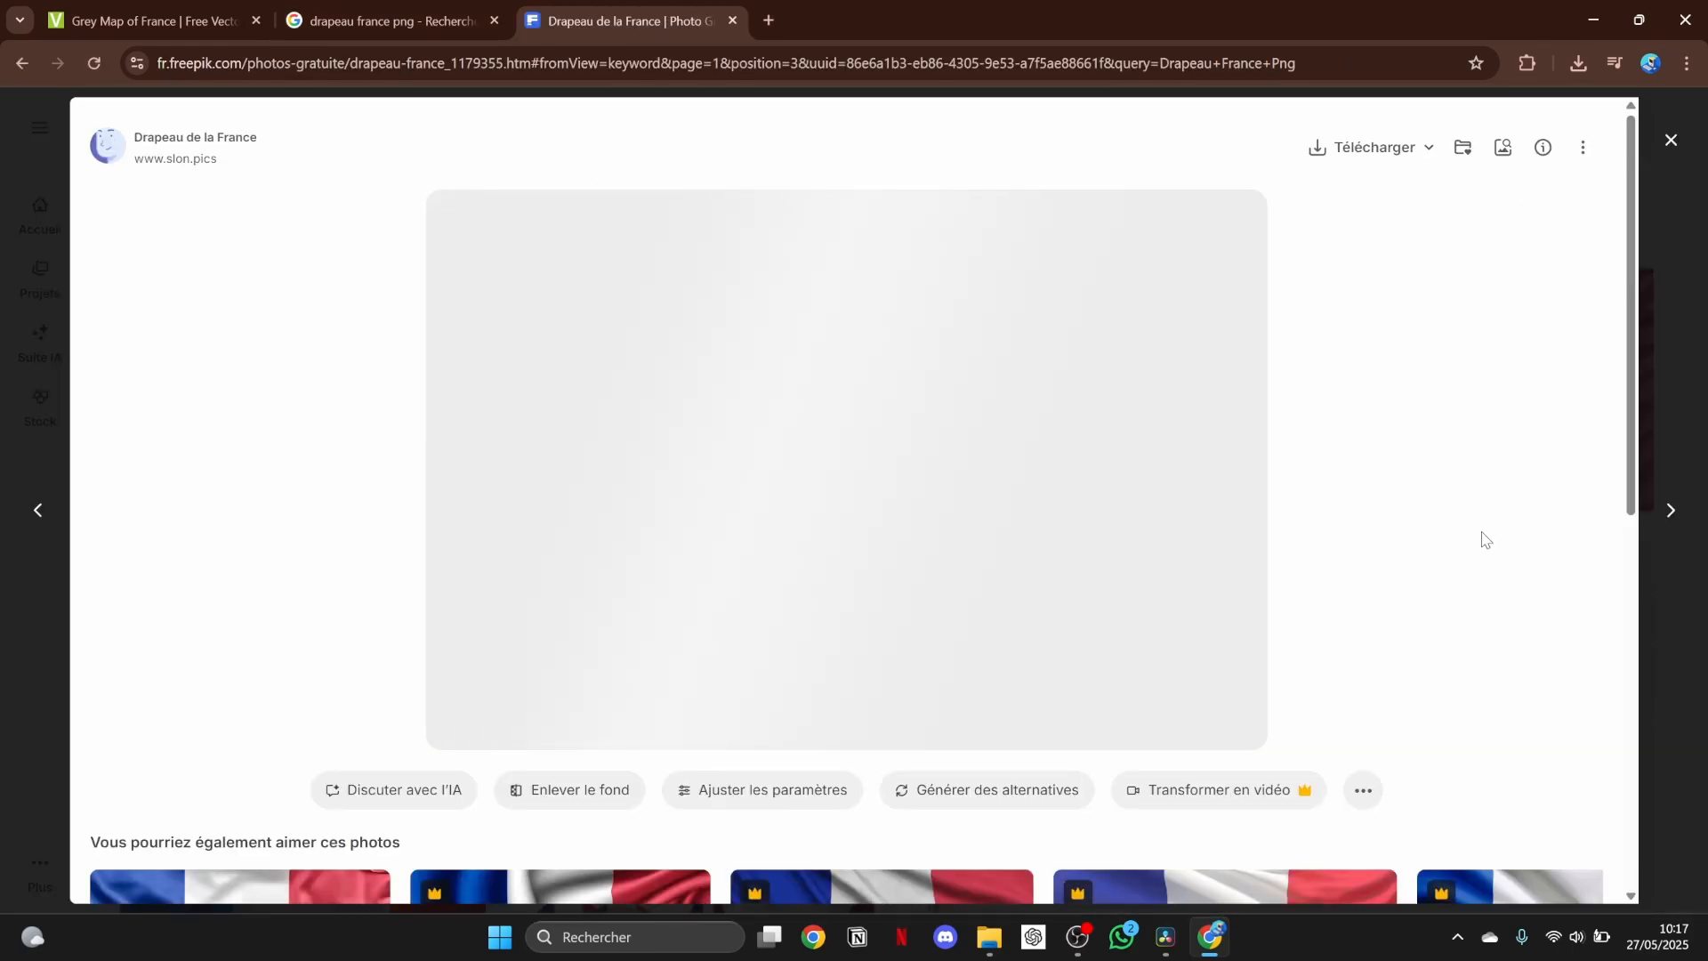
scroll(1441, 489, down, 5)
scroll(1436, 476, up, 5)
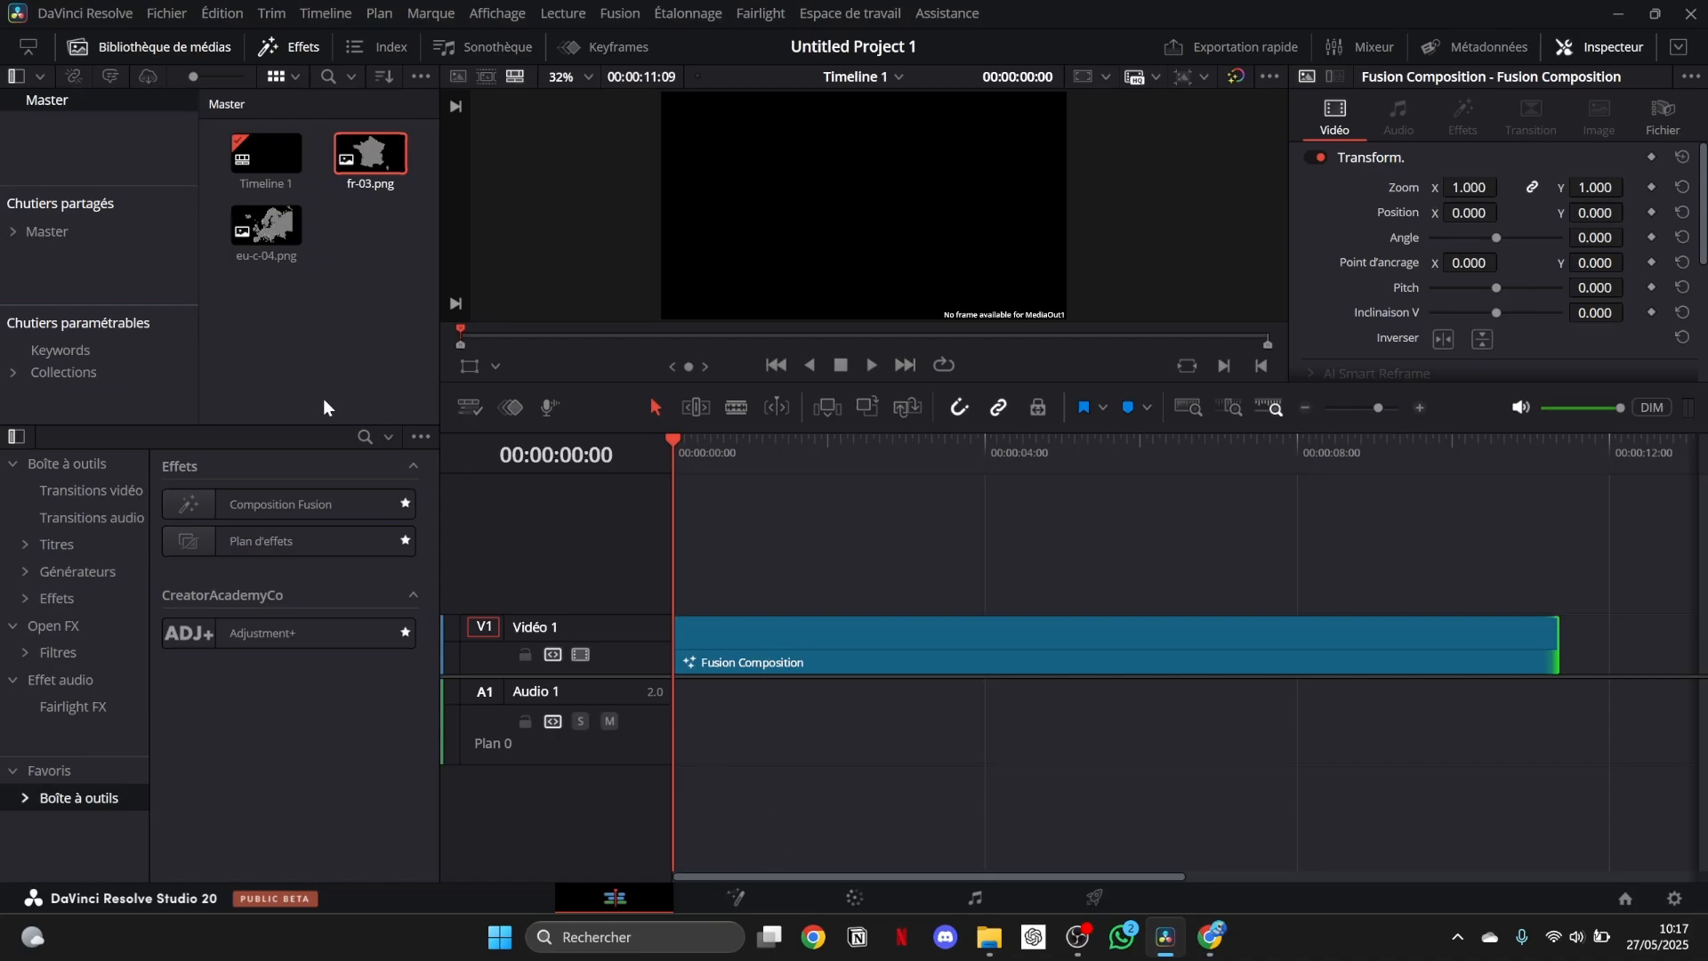
Return to DaVinci Resolve and import drapeau-de-la-france from the Téléchargements folder into the media pool
double_click(324, 407)
click(96, 256)
click(380, 183)
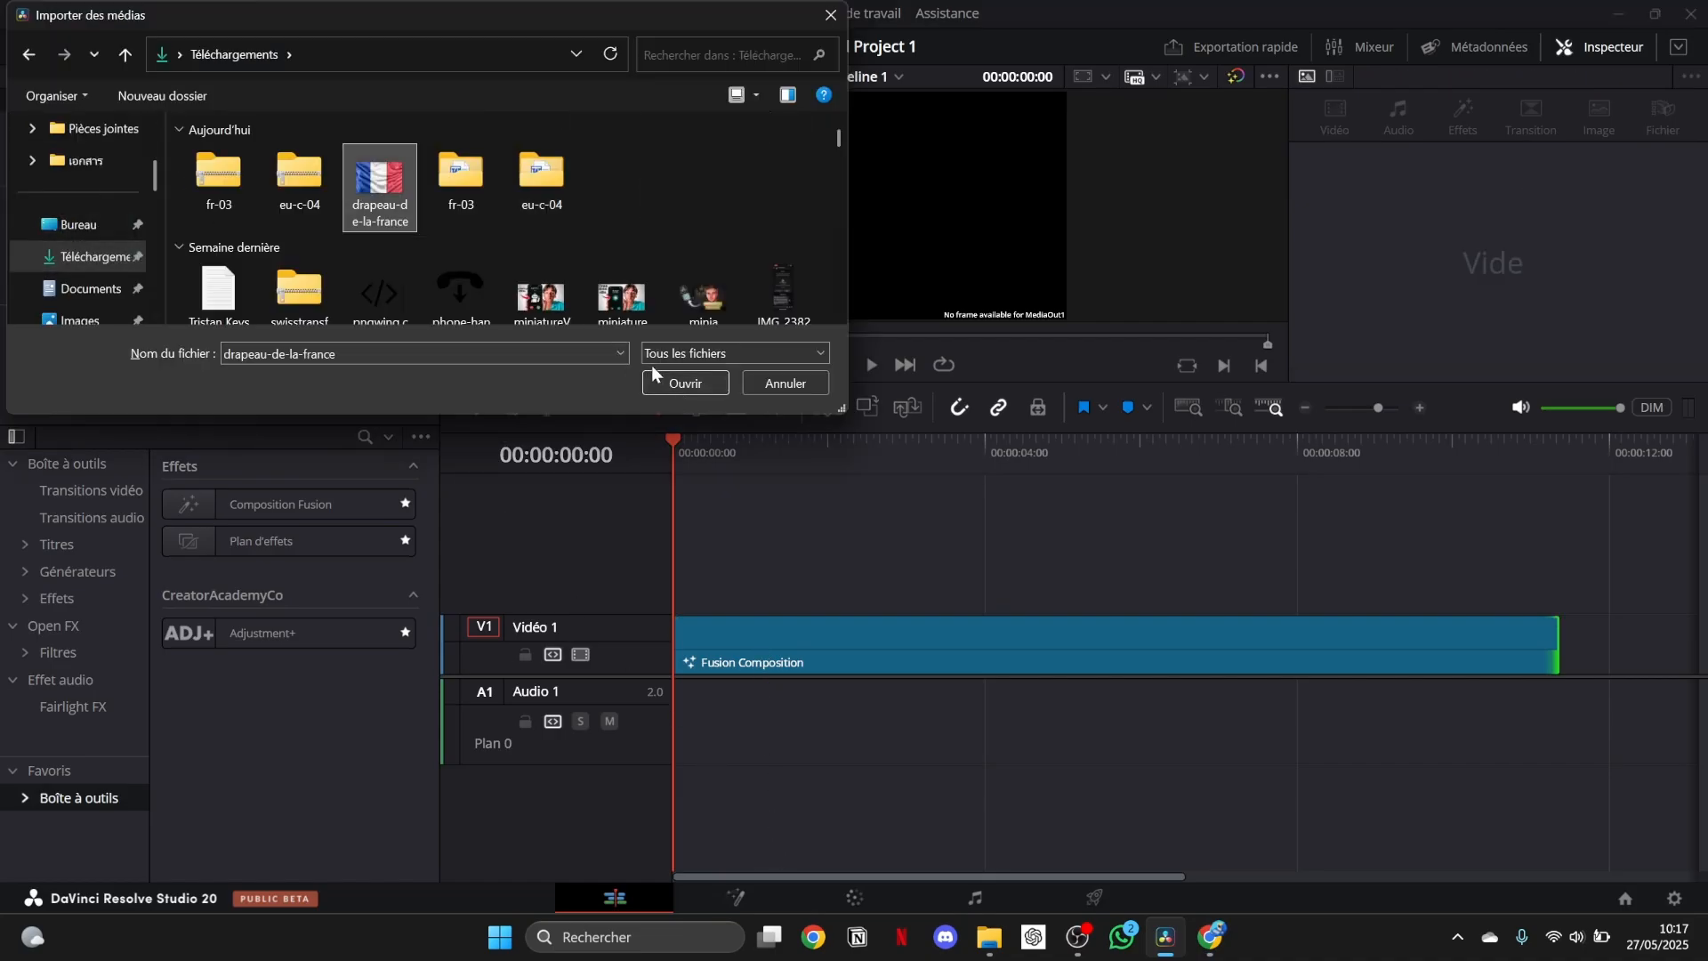
click(683, 383)
Add the flag image to the Fusion composition, merge it over Background1_2_1 ahead of Merge2, and space out the nodes
drag(202, 124, 948, 800)
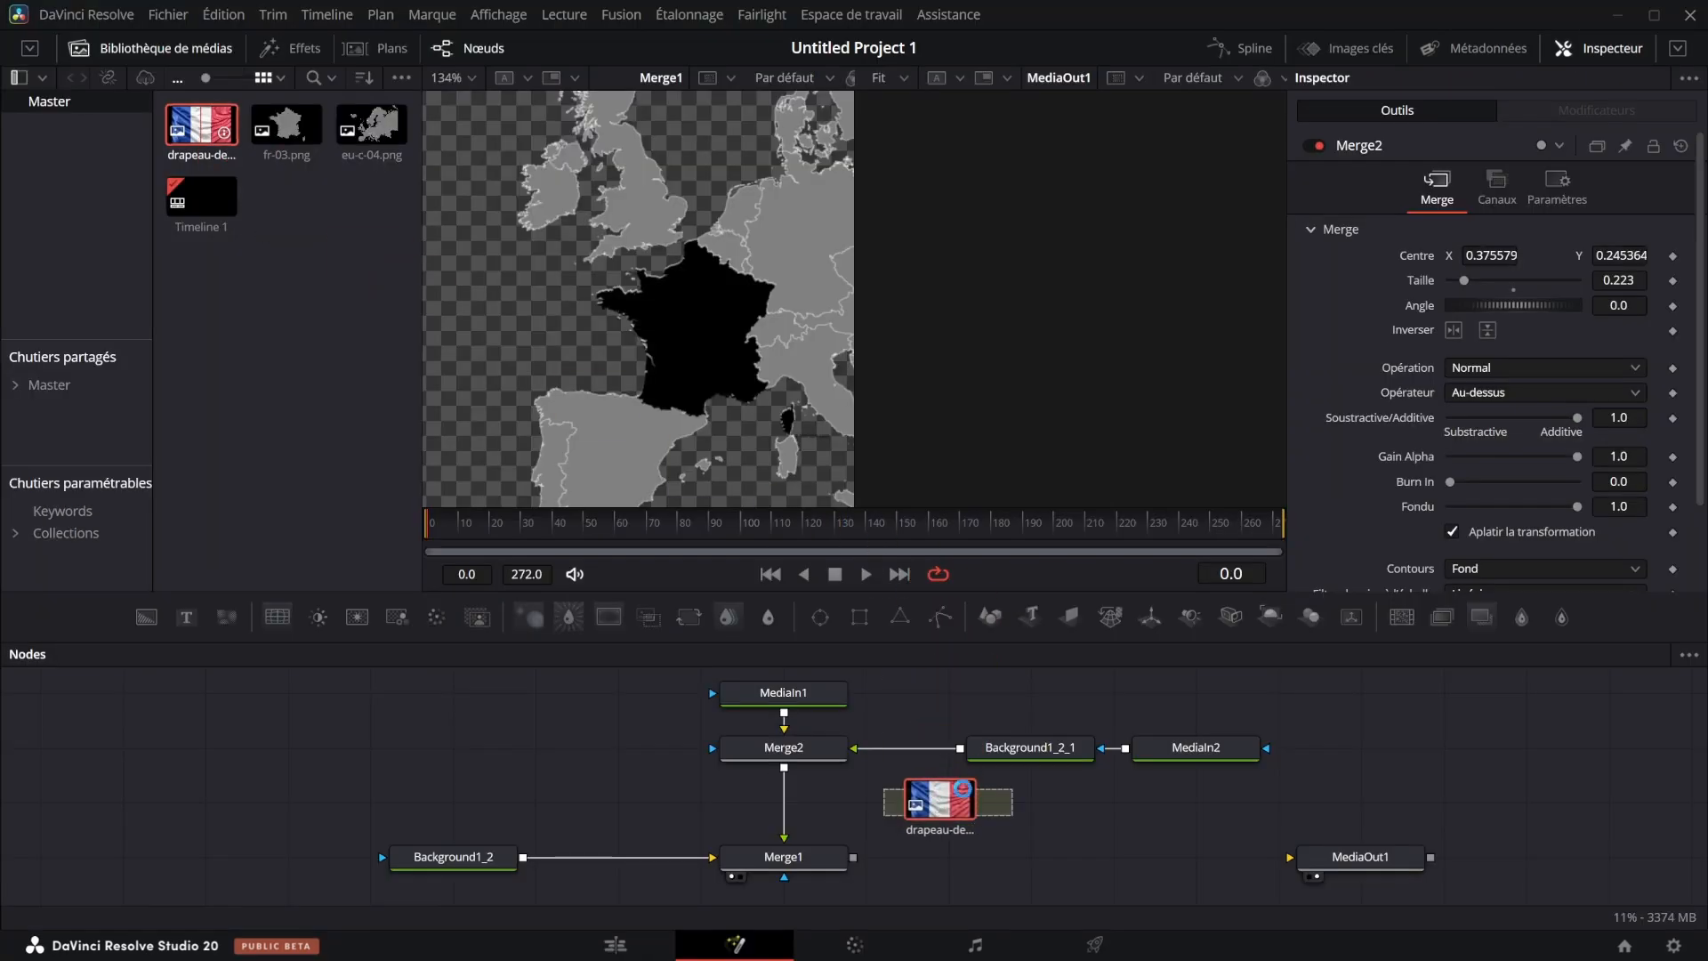
drag(1377, 736, 1036, 756)
drag(1035, 752, 1283, 752)
drag(1019, 802, 1211, 749)
drag(1287, 801, 1122, 749)
drag(974, 800, 1164, 824)
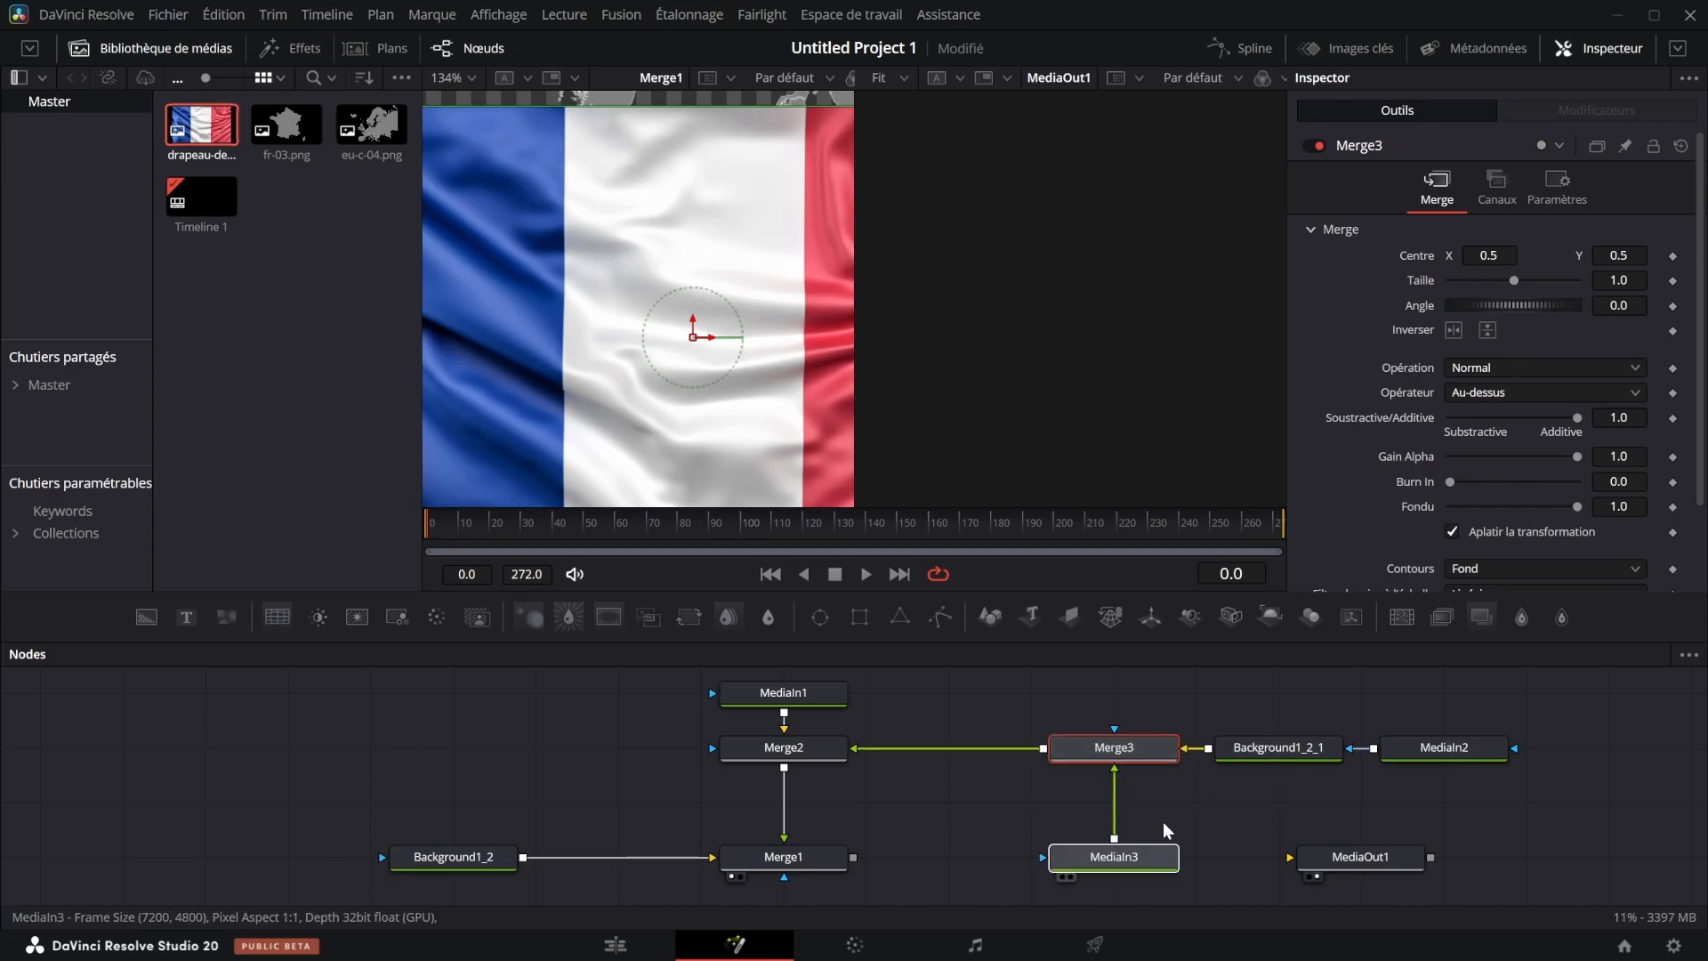
Set the Merge3 operator to Atop so the flag is confined to the France shape
click(1113, 747)
click(1534, 367)
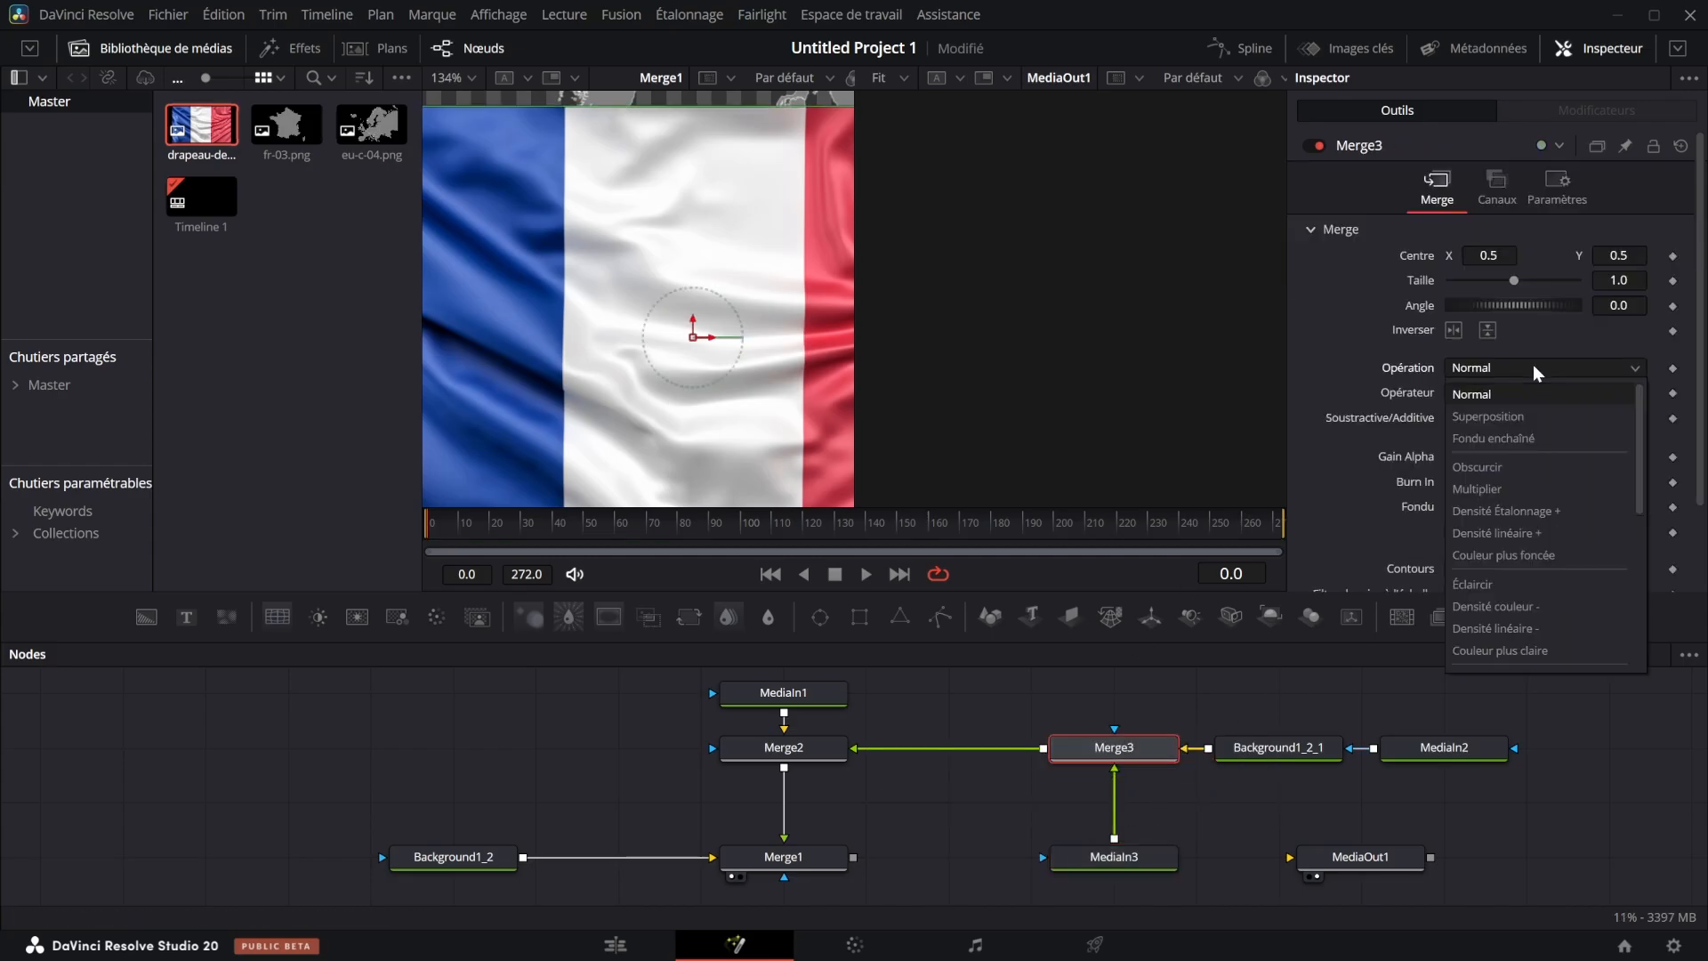
click(1534, 368)
click(1521, 393)
click(1467, 485)
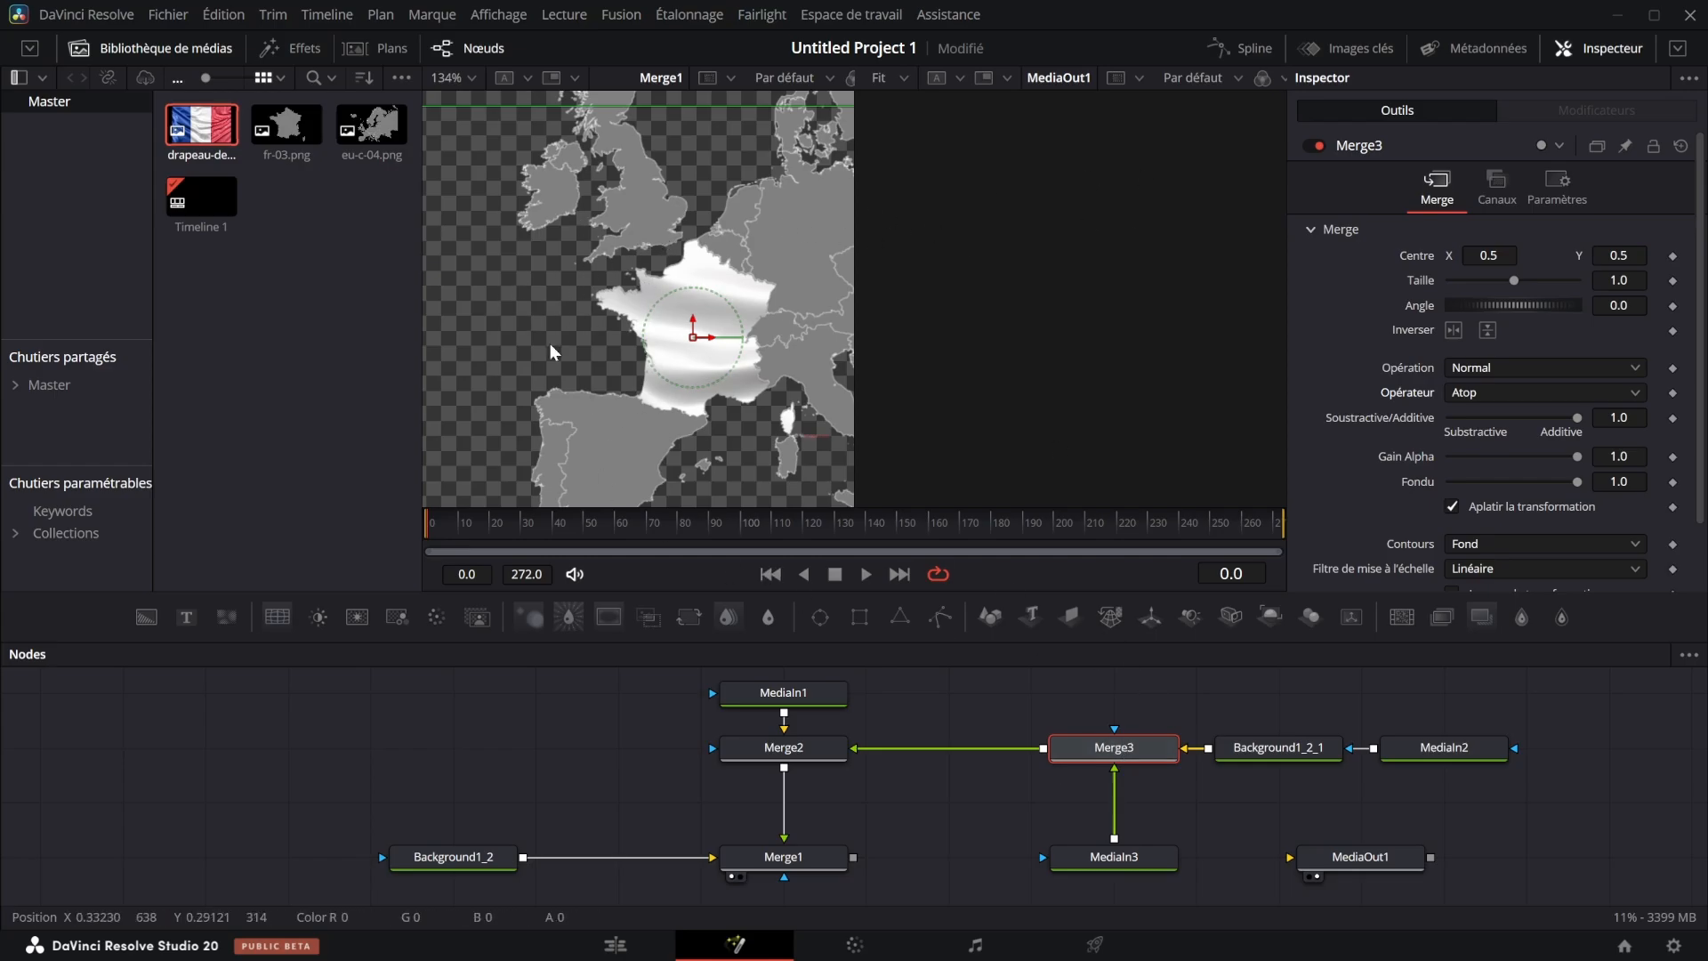
Reduce the flag's size in Merge3 to 0.446 and centre it at about X 0.507, Y 0.557
drag(1617, 282, 1566, 282)
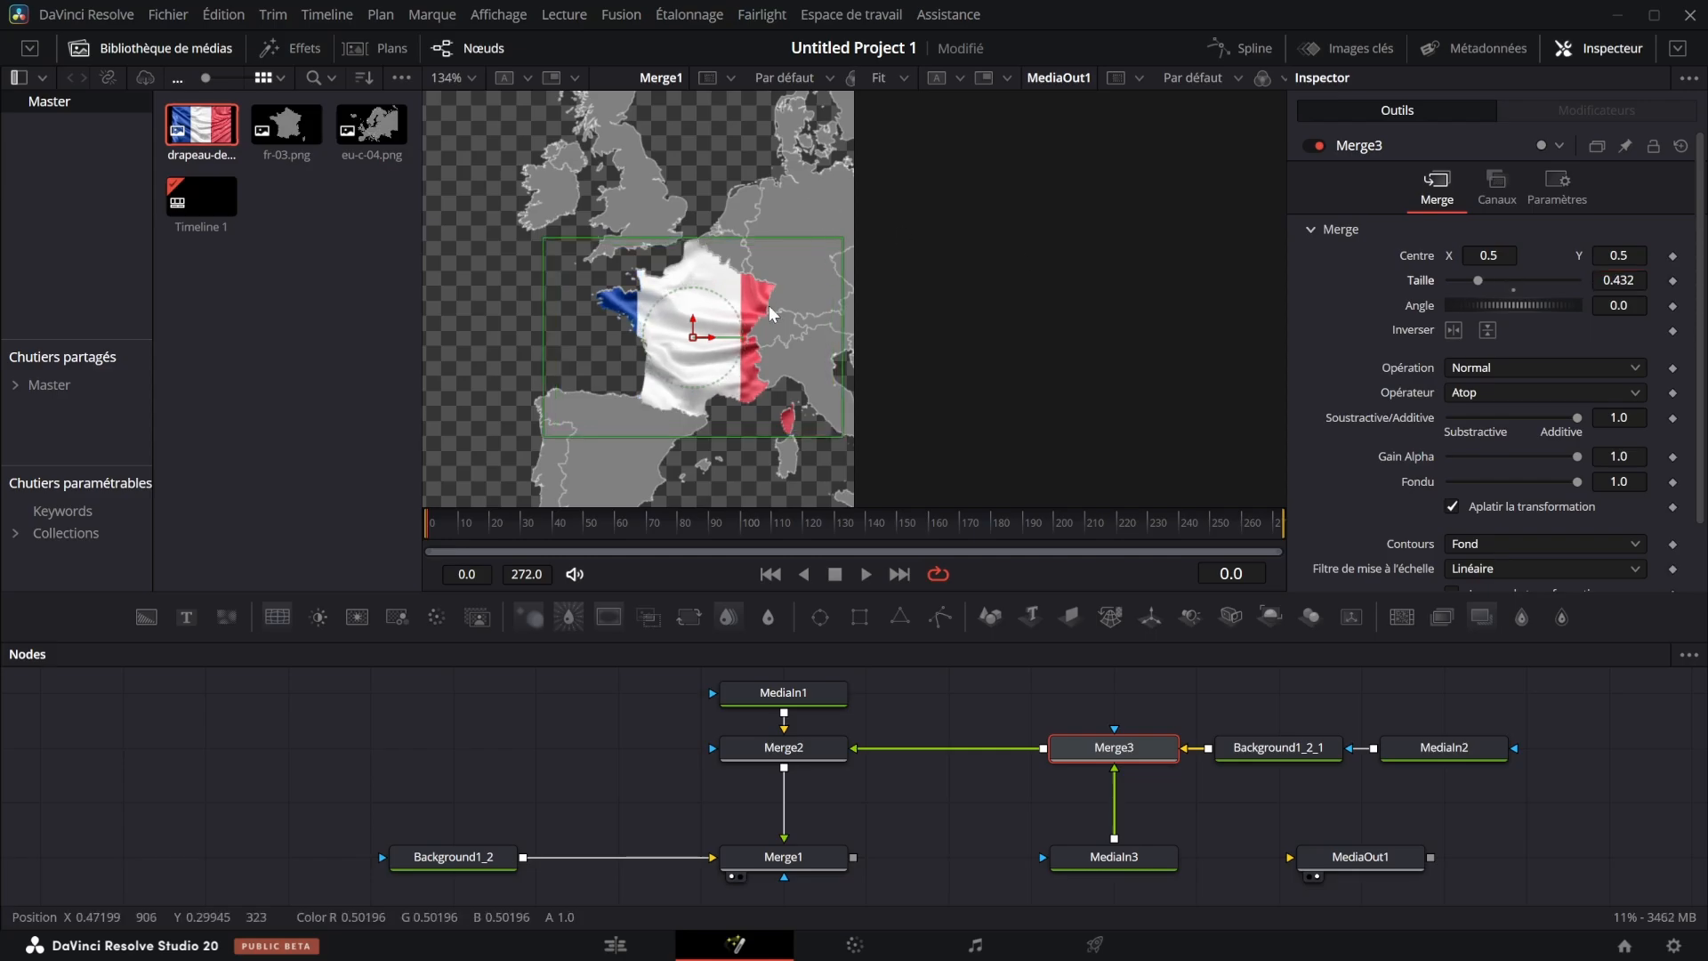
drag(711, 338, 716, 338)
mouse_move(1618, 256)
mouse_down()
mouse_move(1600, 256)
mouse_move(1668, 256)
mouse_move(1618, 281)
mouse_up()
drag(711, 325, 709, 325)
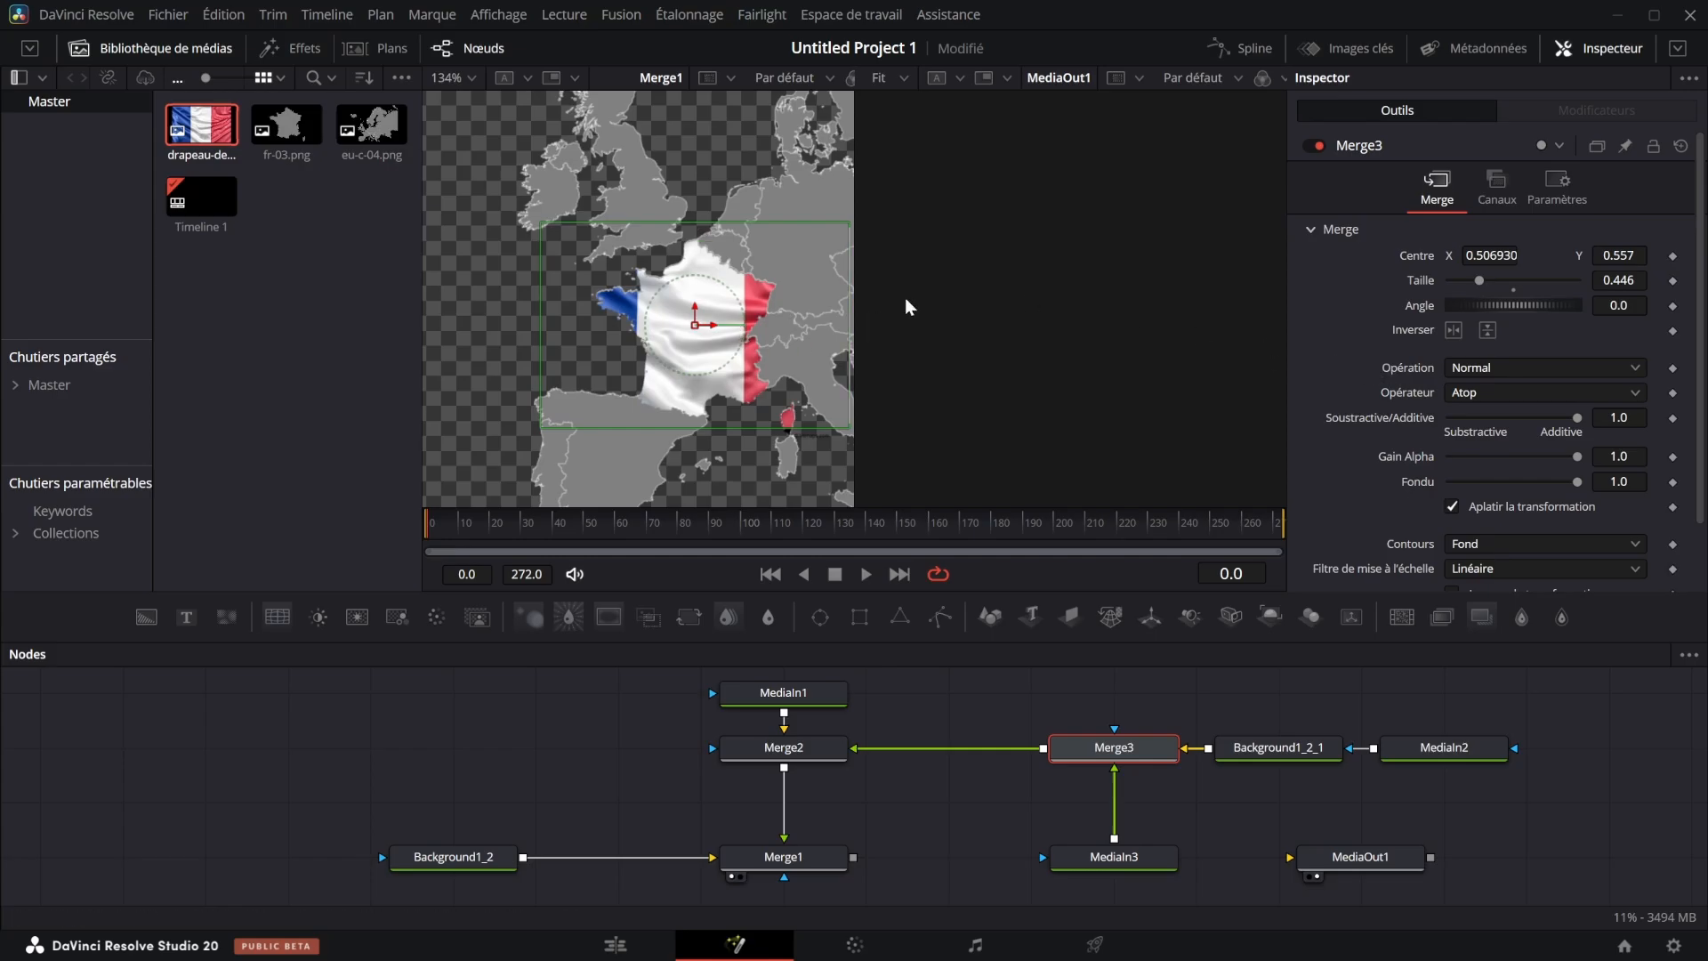
Tidy the node graph by moving MediaOut1 farther away and MediaIn3 directly beneath Merge3
click(430, 537)
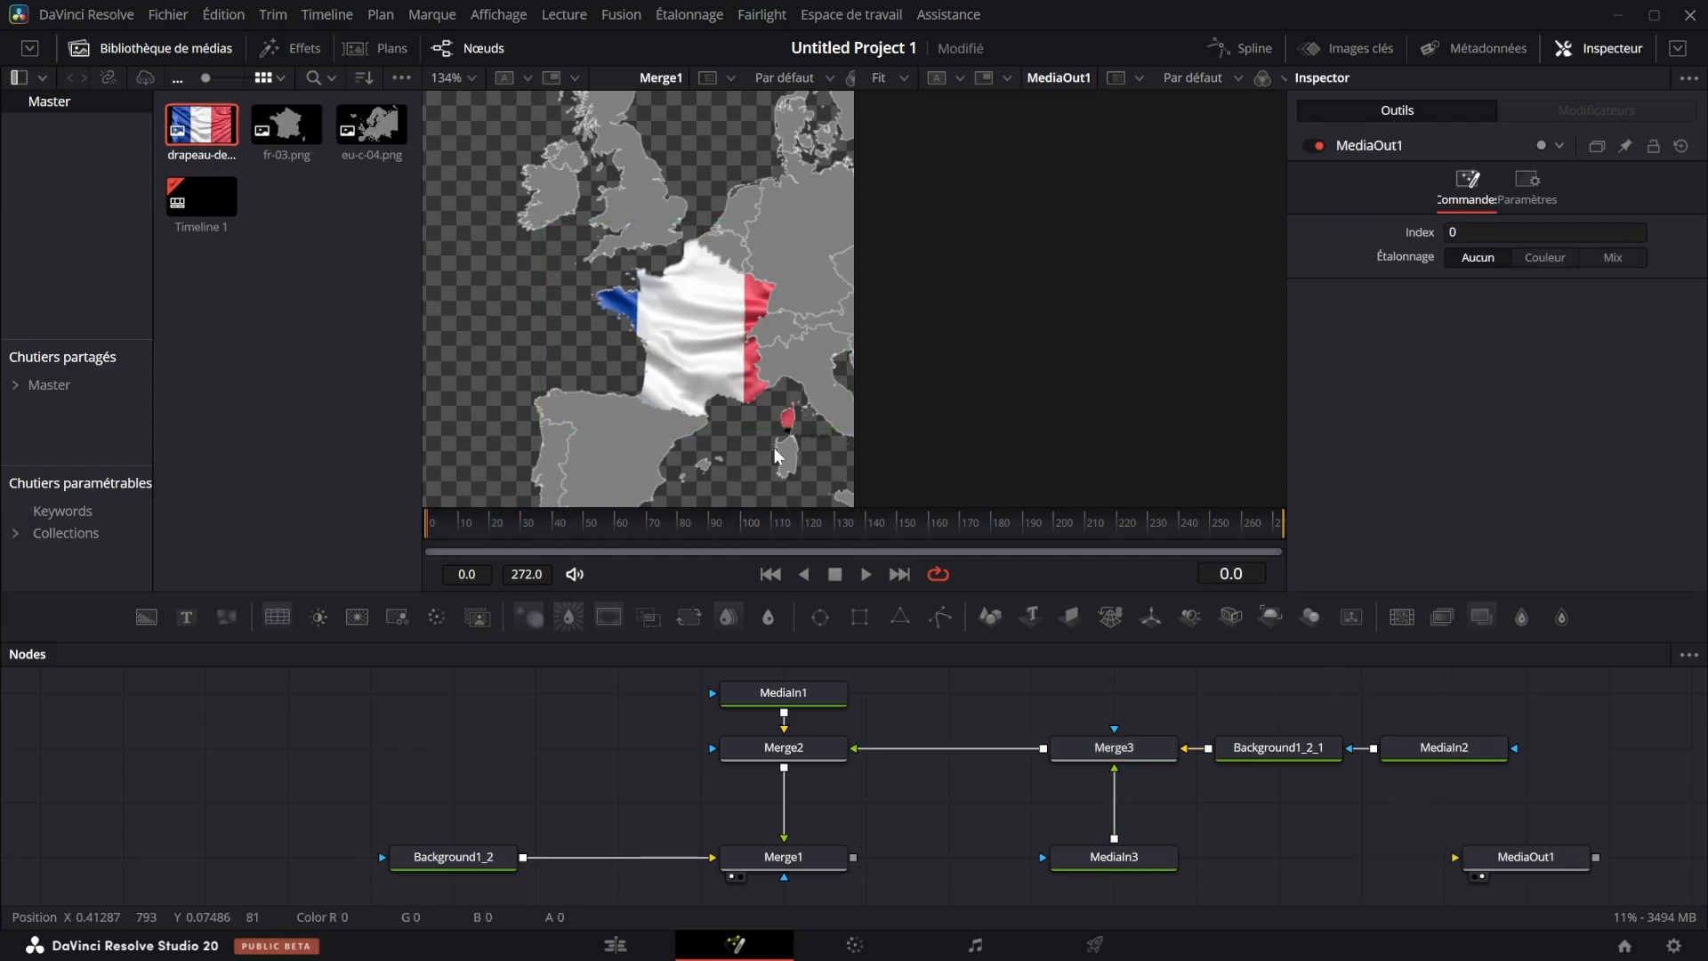
drag(1440, 810, 1250, 804)
key(ctrl+f)
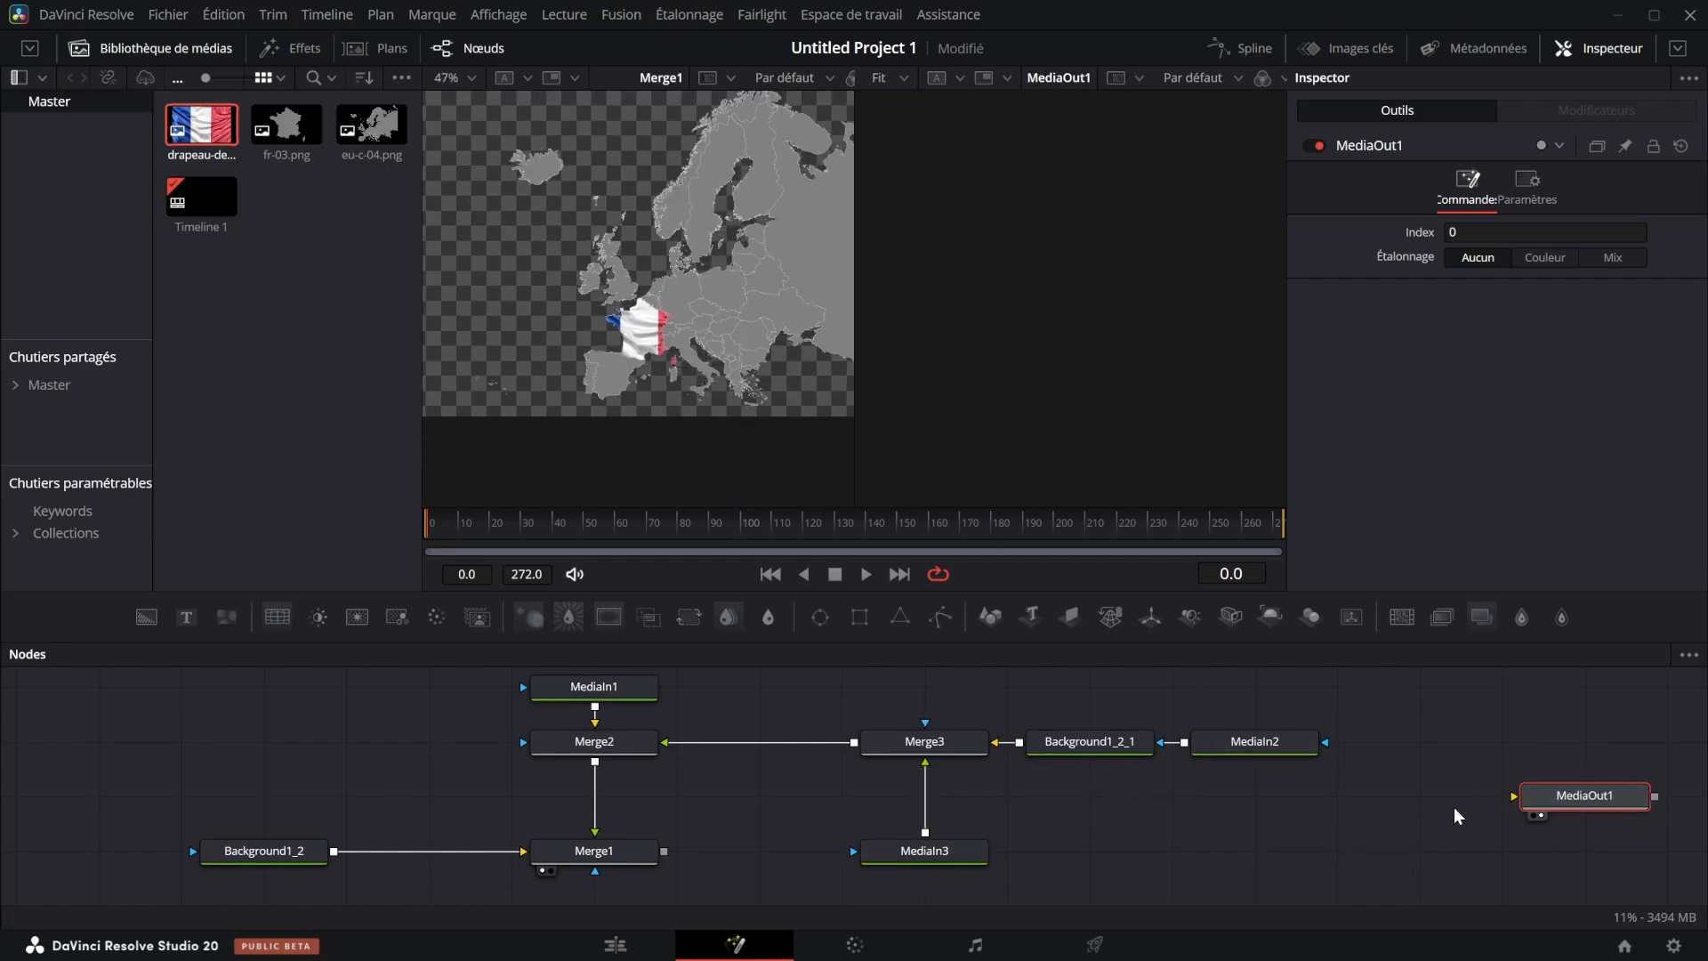
drag(934, 851, 934, 794)
Add another copy of the Background node, show it in the second viewer, and set it to a Radial gradient
key(ctrl+v)
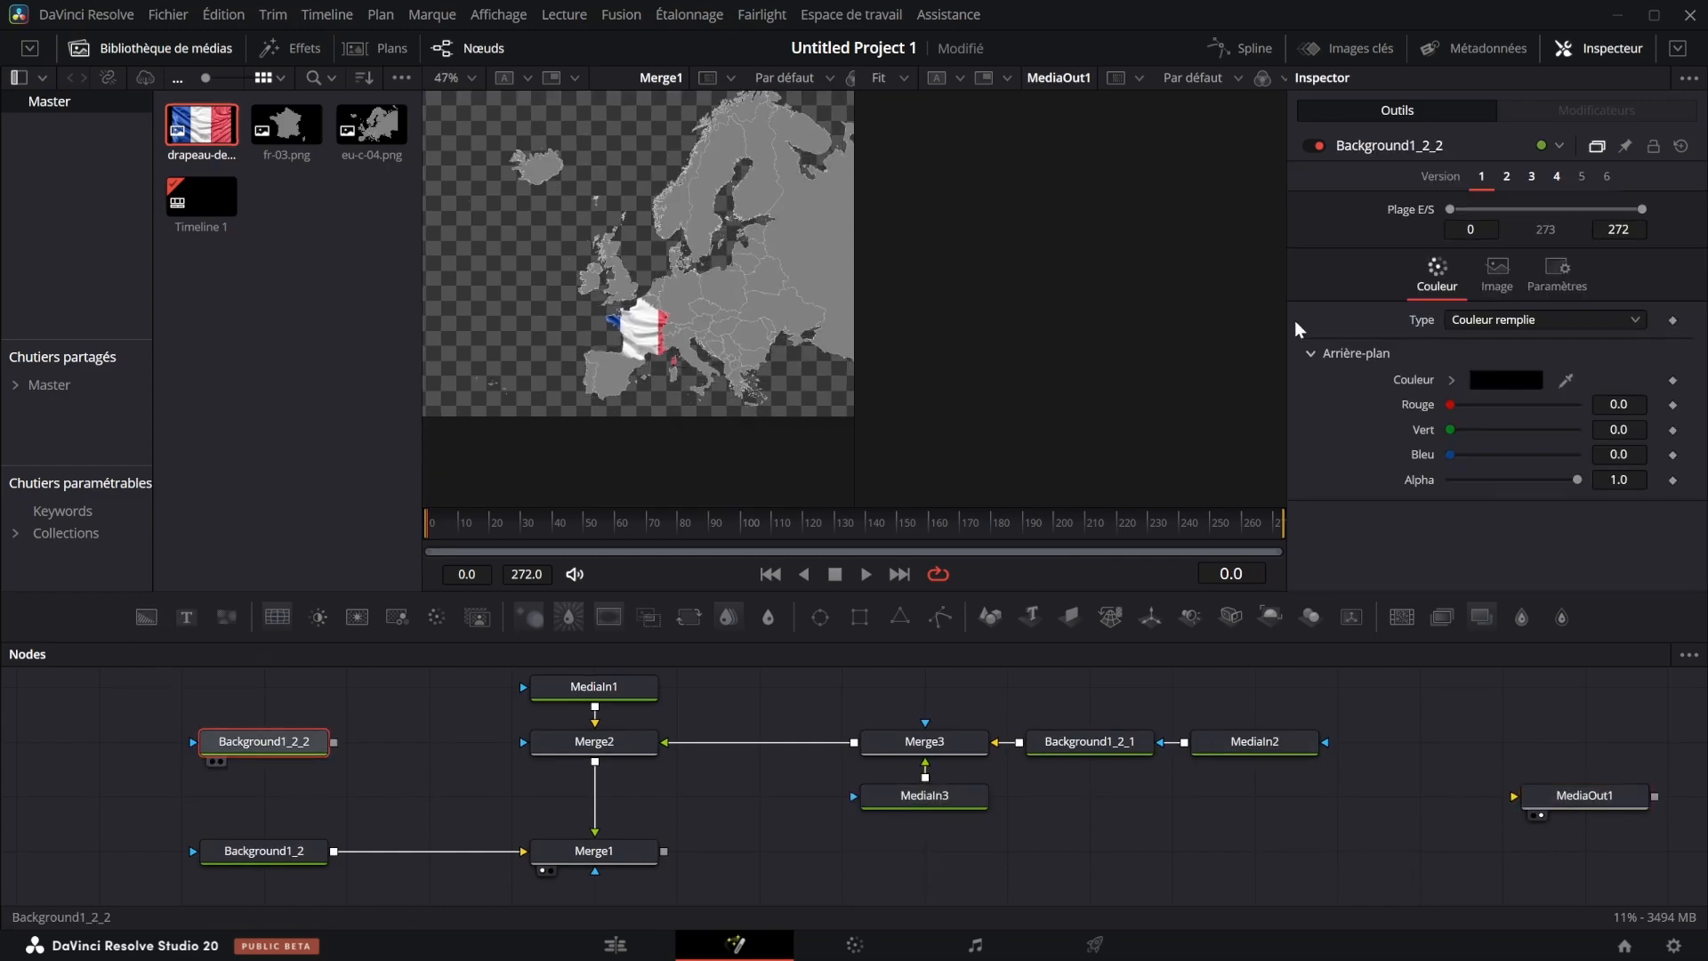
key(2)
click(1506, 380)
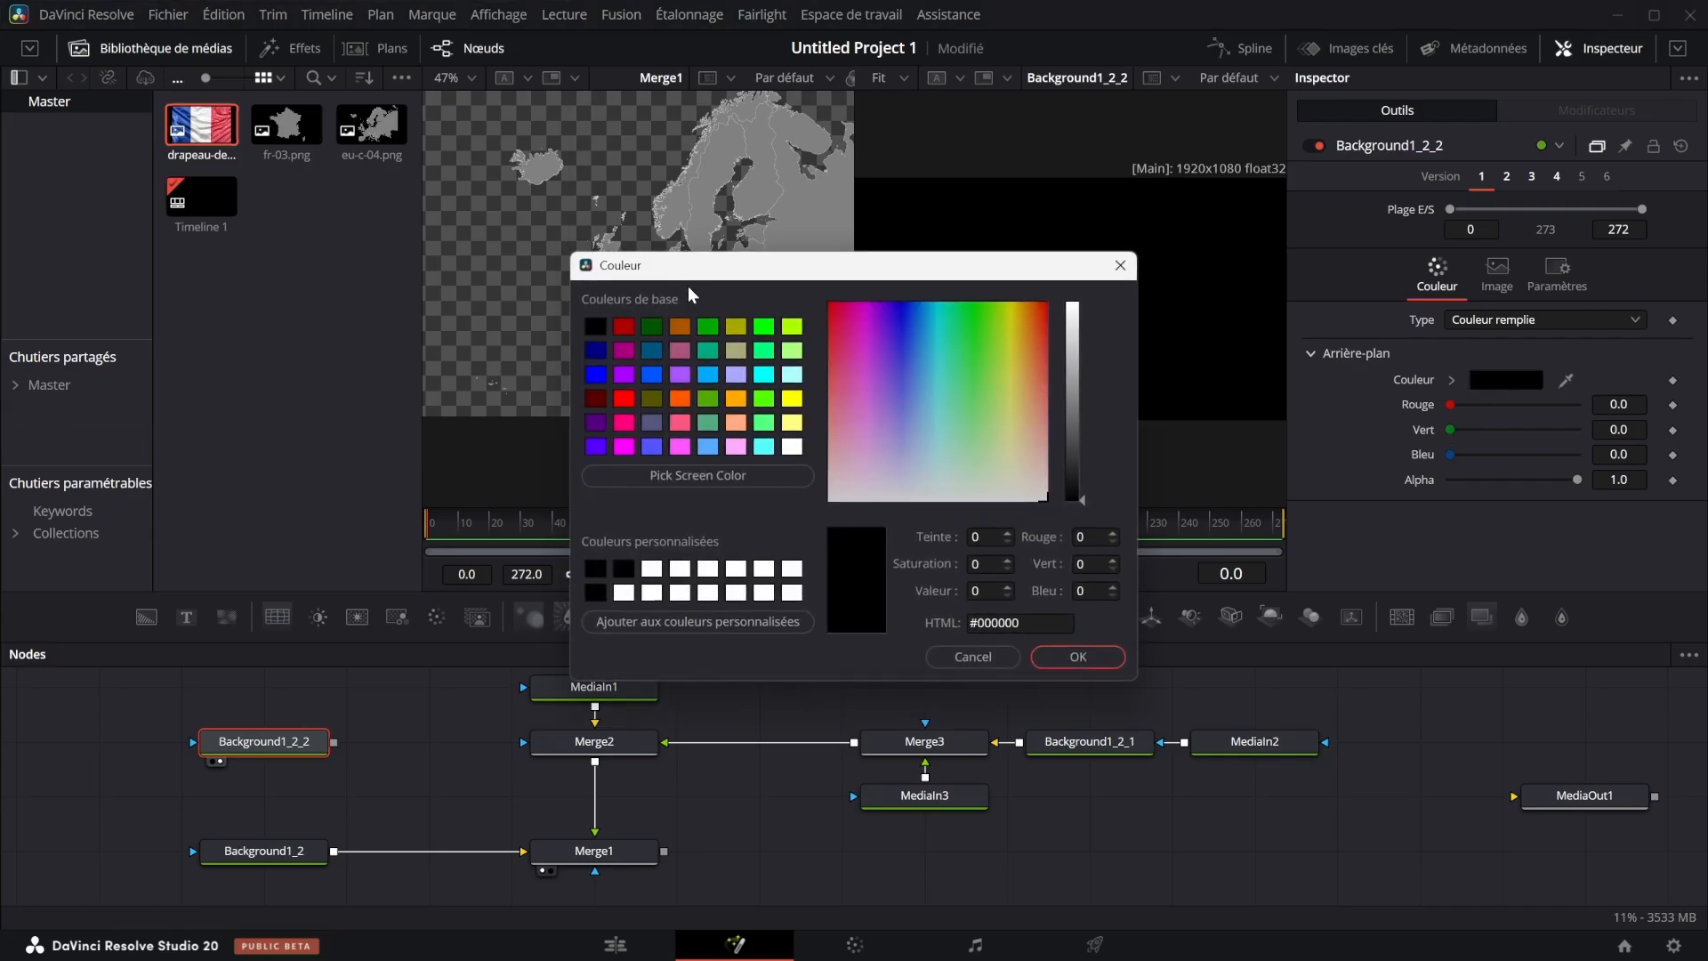
drag(740, 272, 989, 397)
click(902, 503)
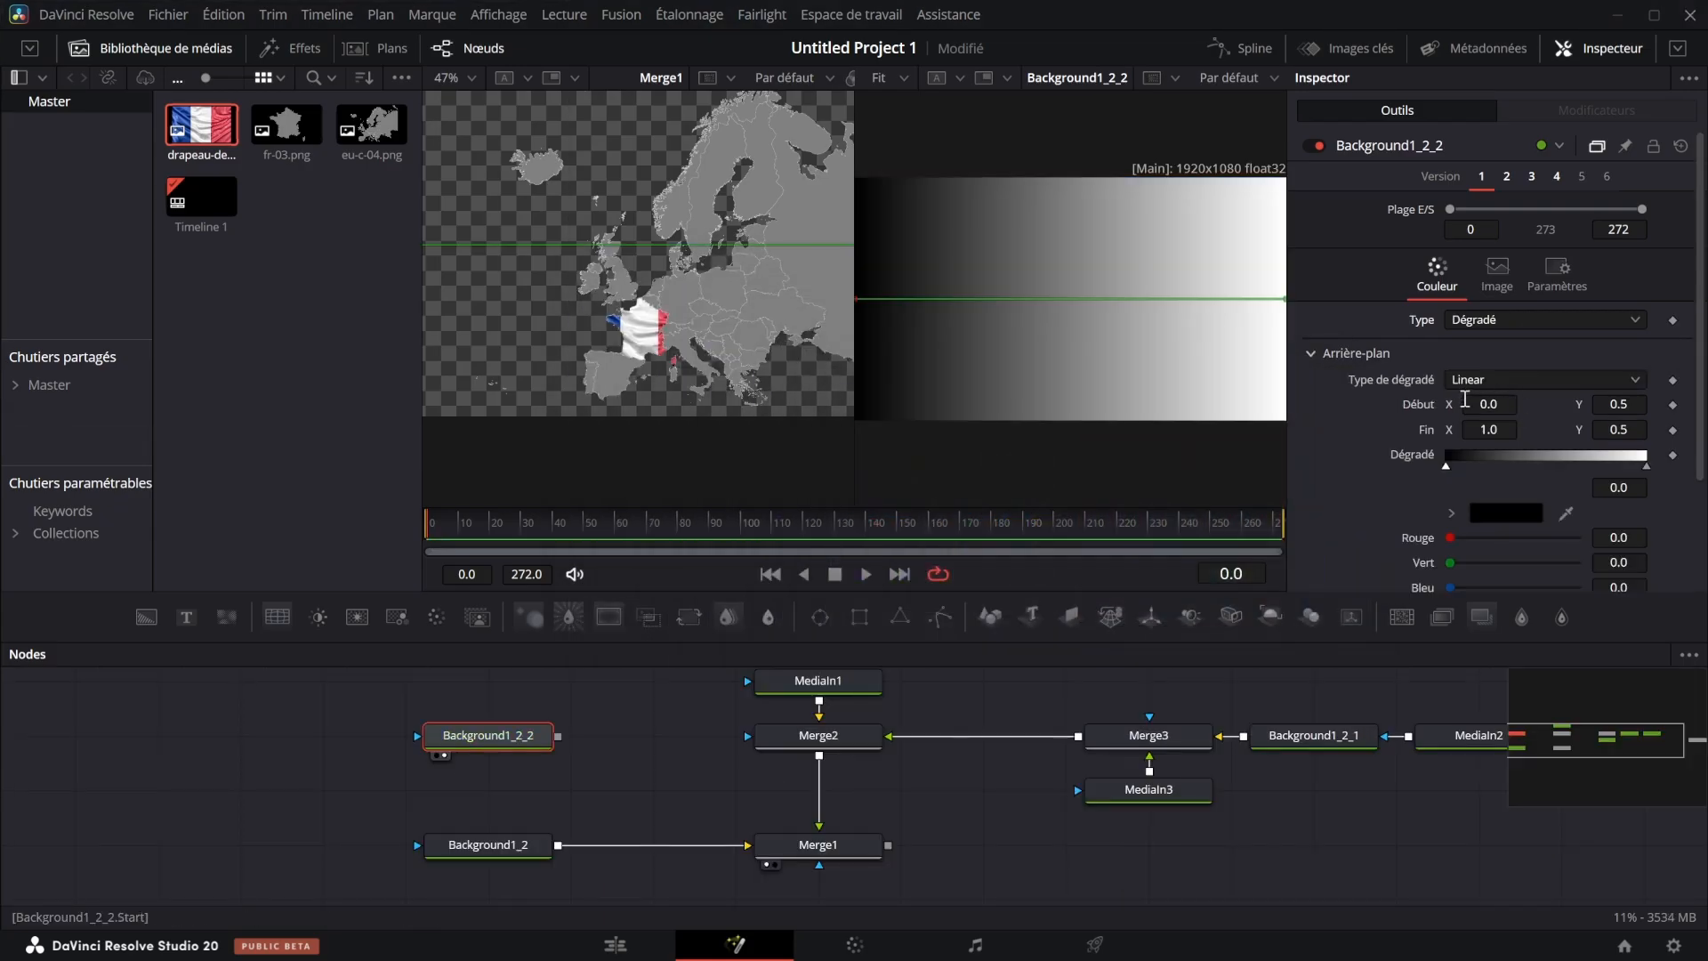
click(1512, 387)
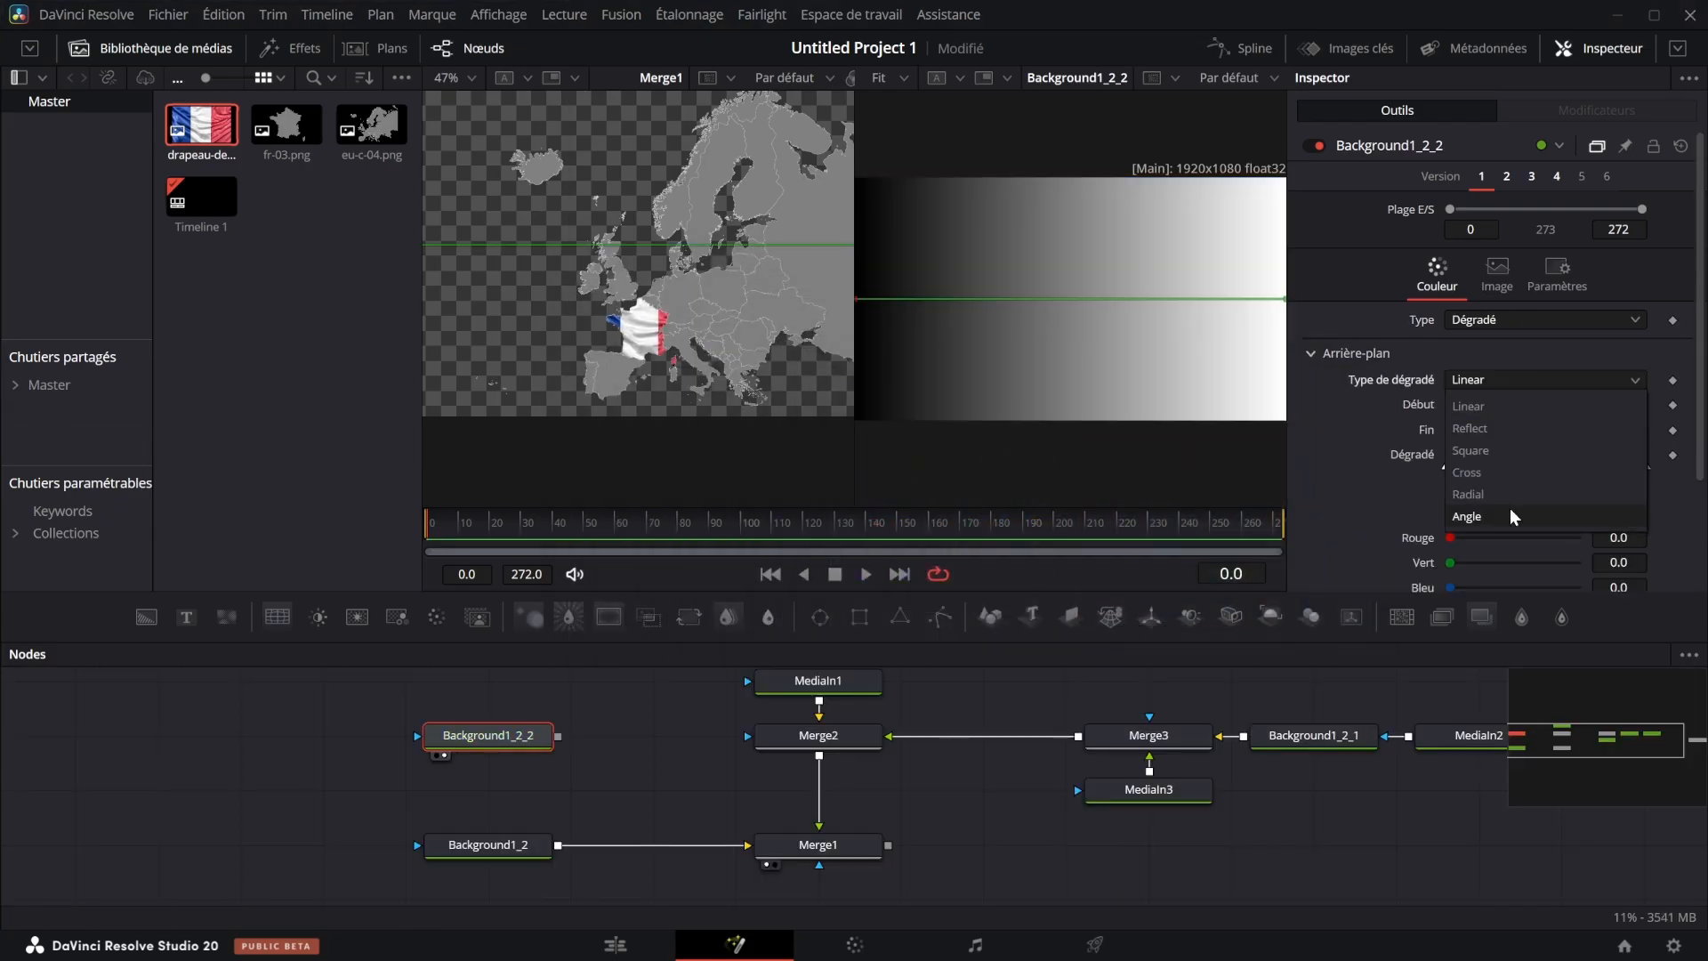
click(1504, 495)
Set the start colour of the Background1_2_2 gradient to bright blue, #0055ff
click(1503, 514)
drag(774, 267, 1008, 342)
click(890, 452)
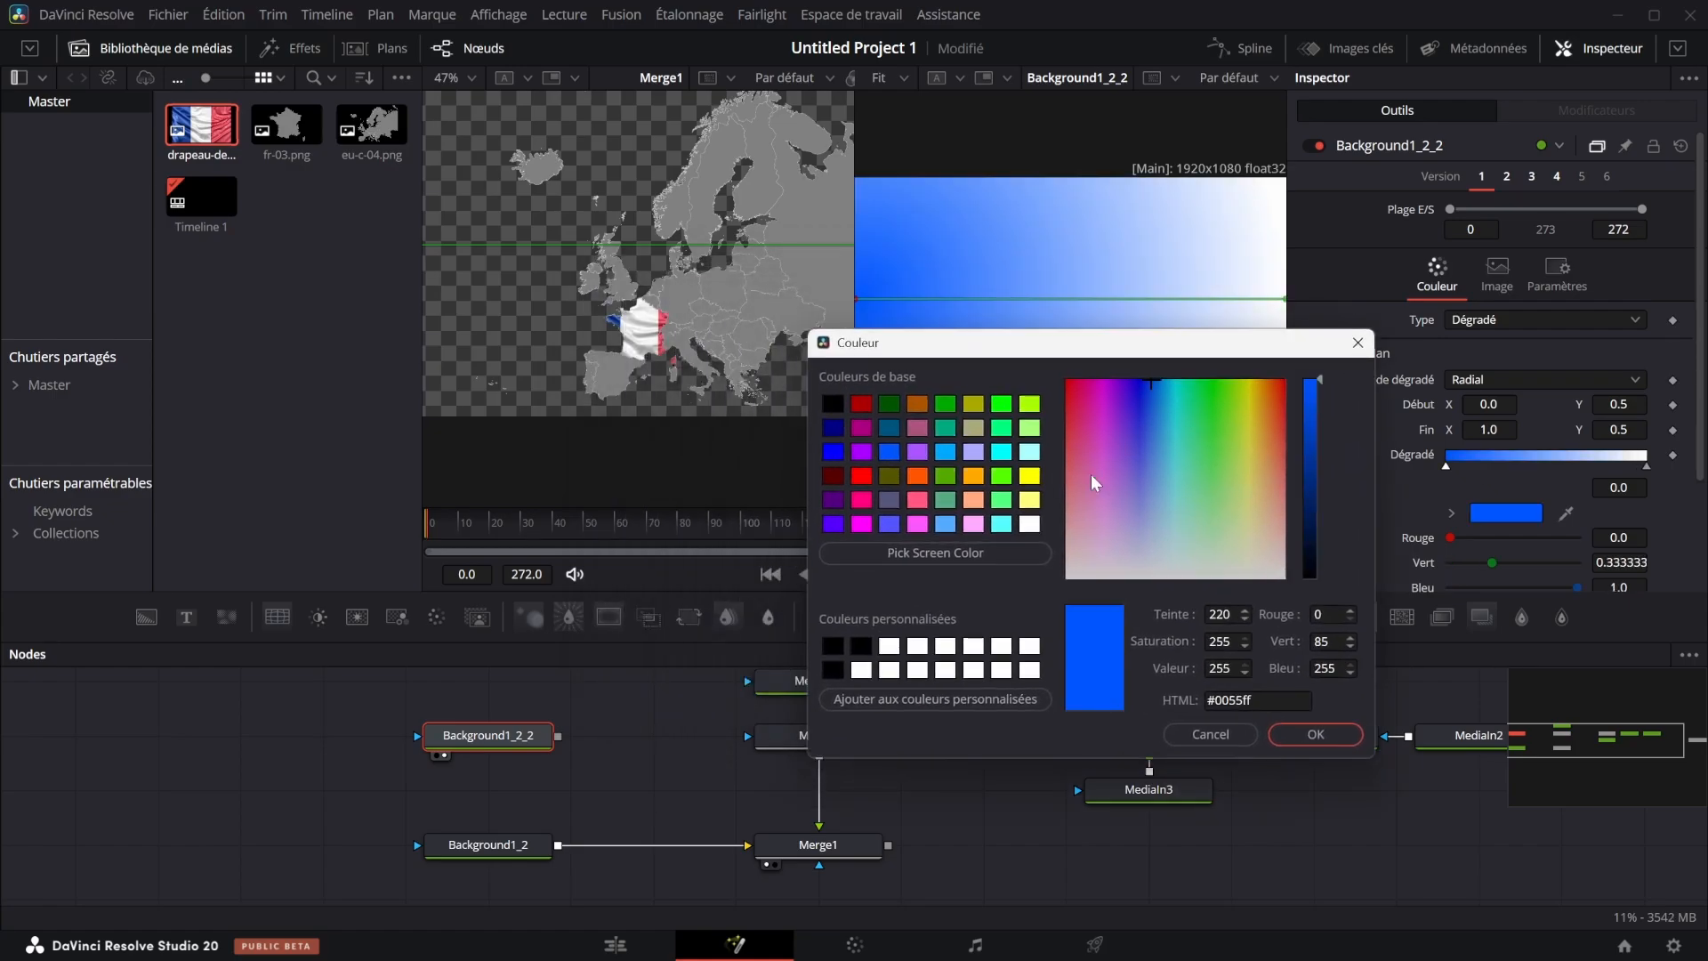
click(1314, 734)
Set the gradient's end colour to dark blue and move its start point to about X 0.52, Y 0.46
click(1647, 465)
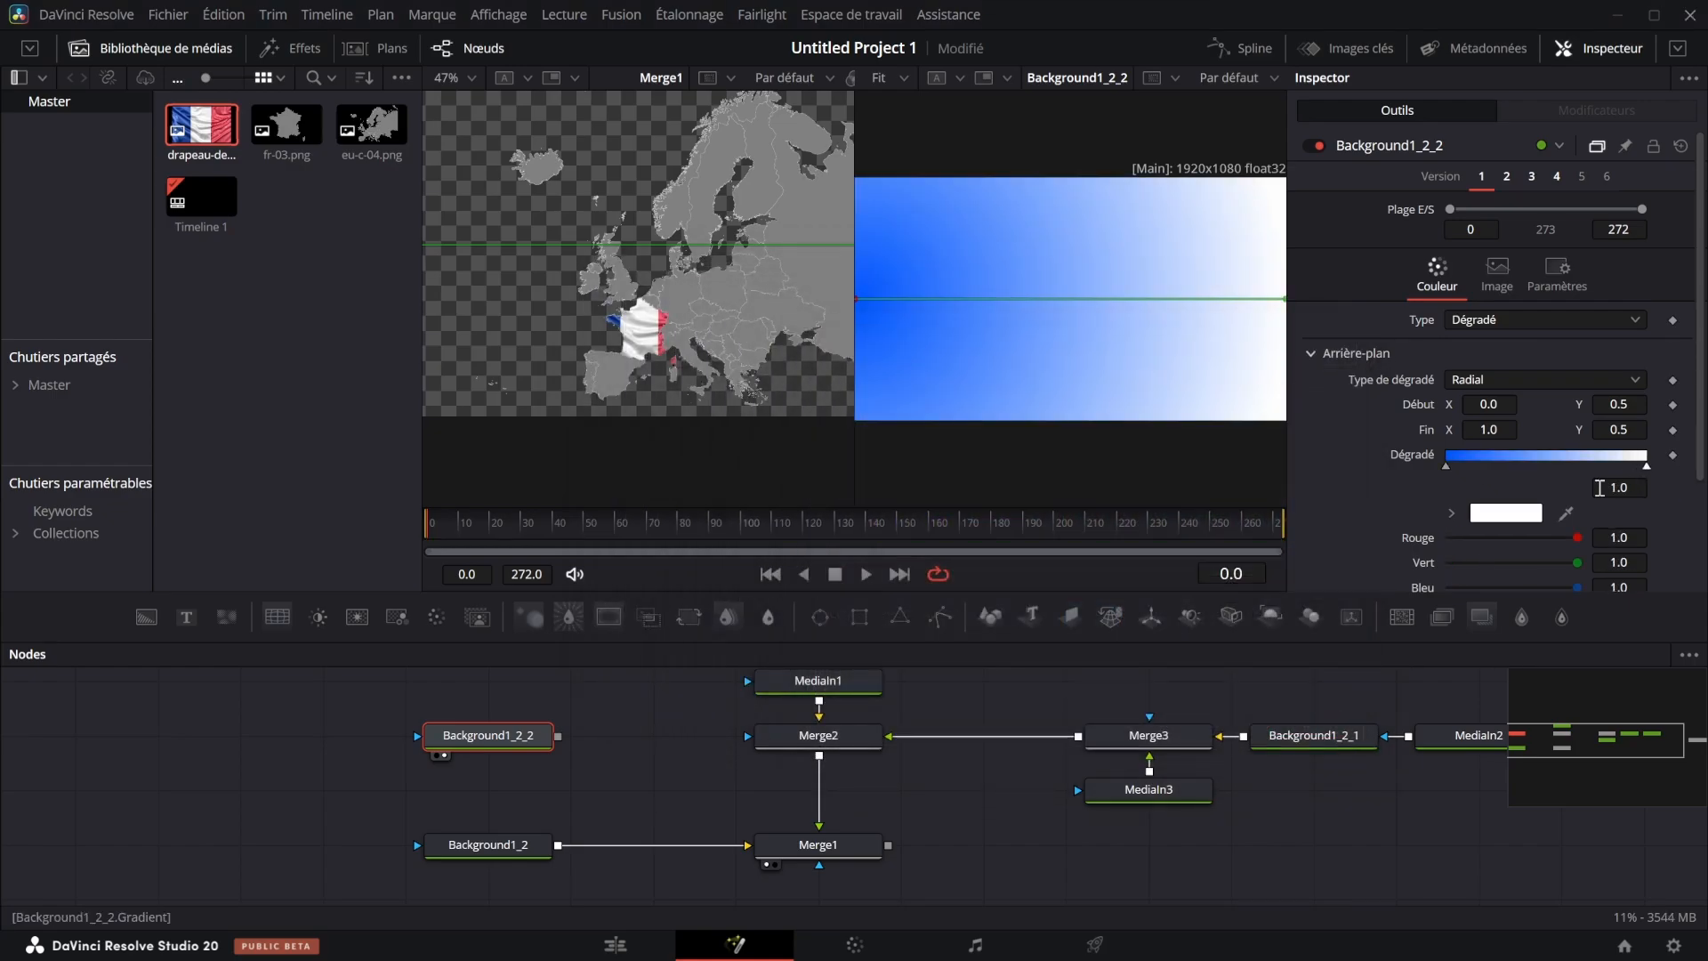
click(1506, 513)
click(603, 349)
click(1091, 656)
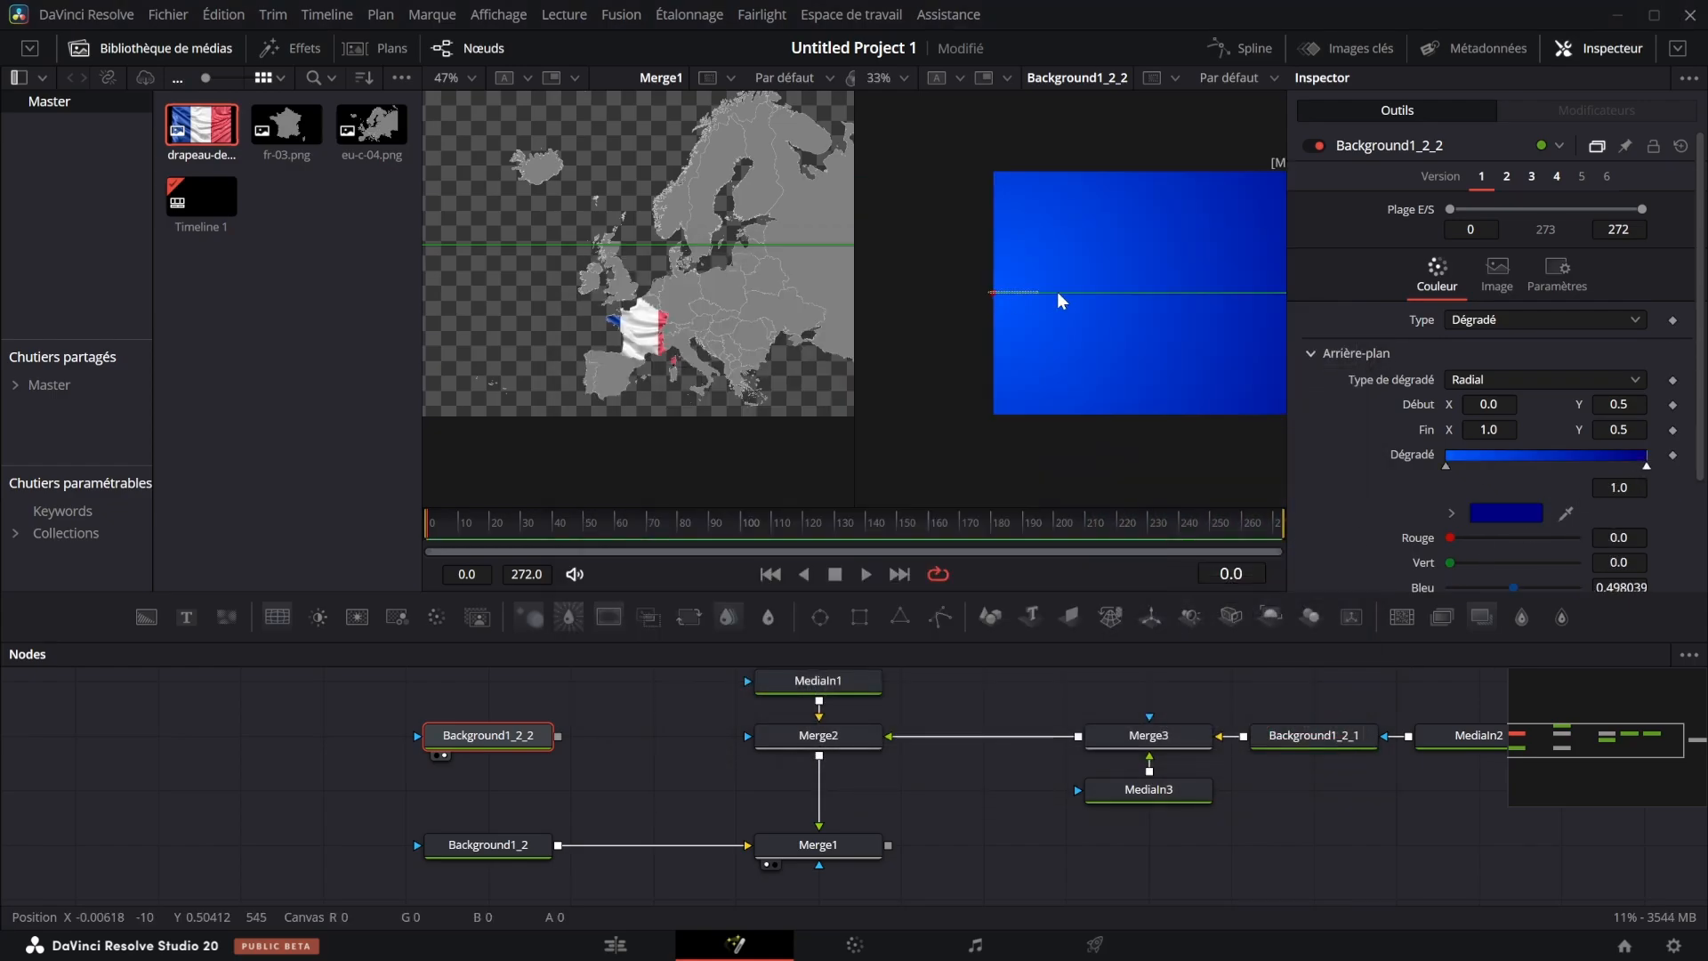
drag(990, 294, 1046, 297)
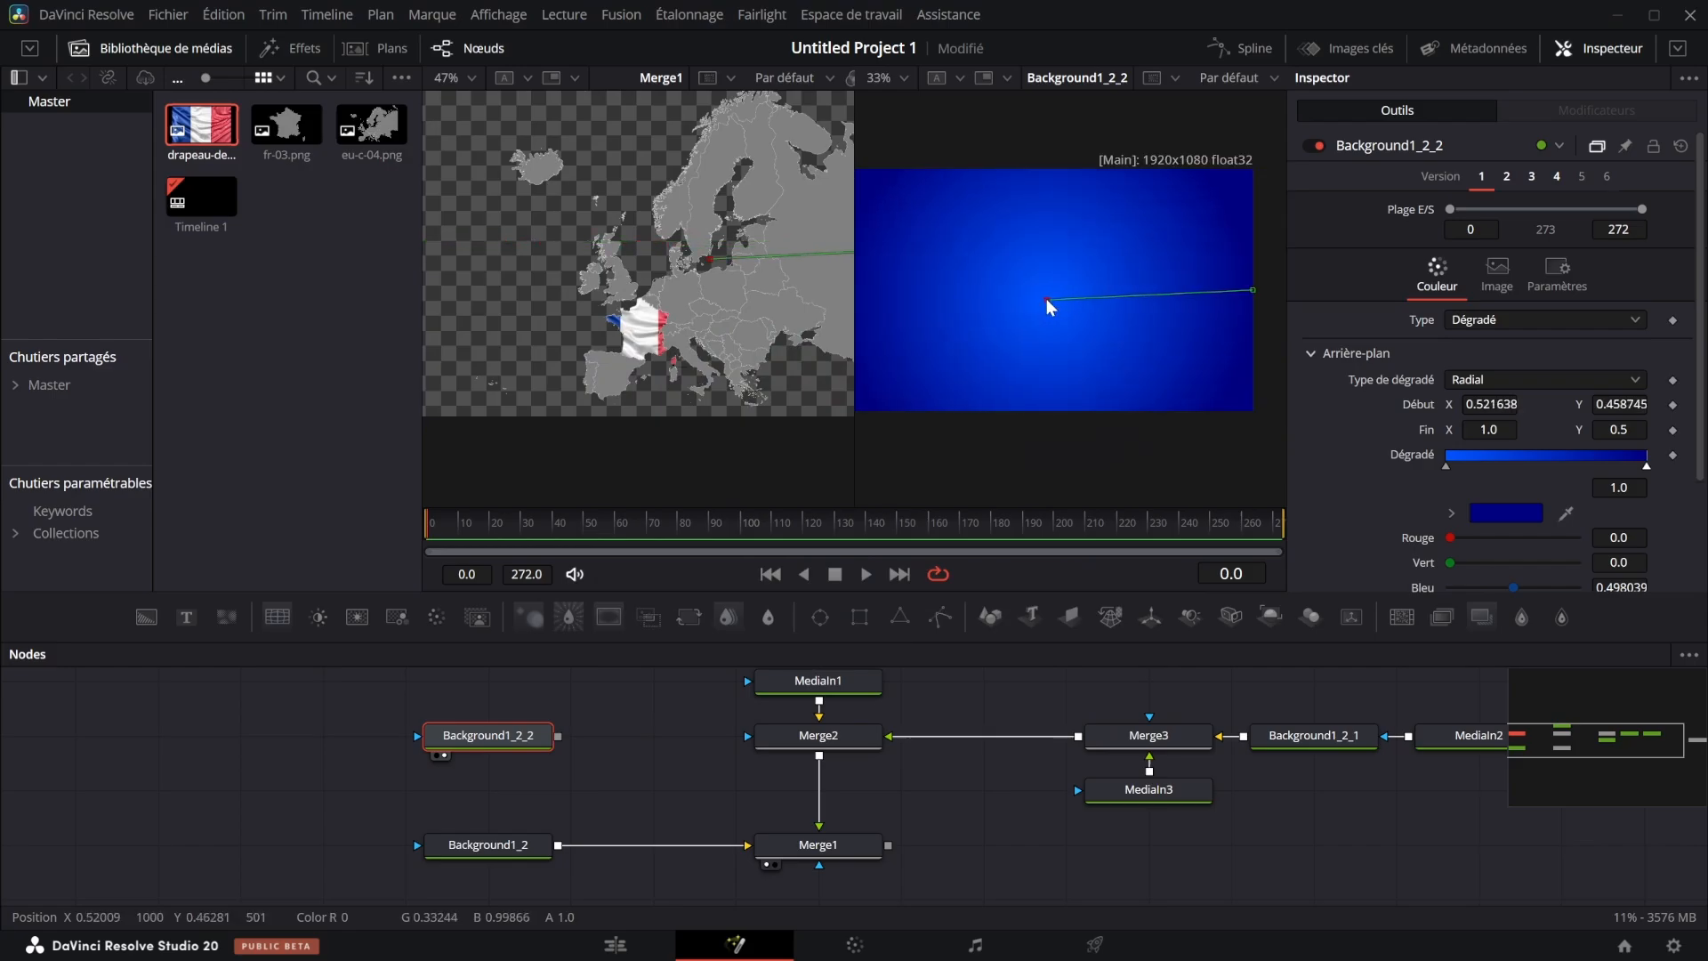
Add a Vignette after Background1_2_2 with size 0.7037, anamorphism 2.096 and softness 0.724, and move both nodes below MediaOut1
click(612, 616)
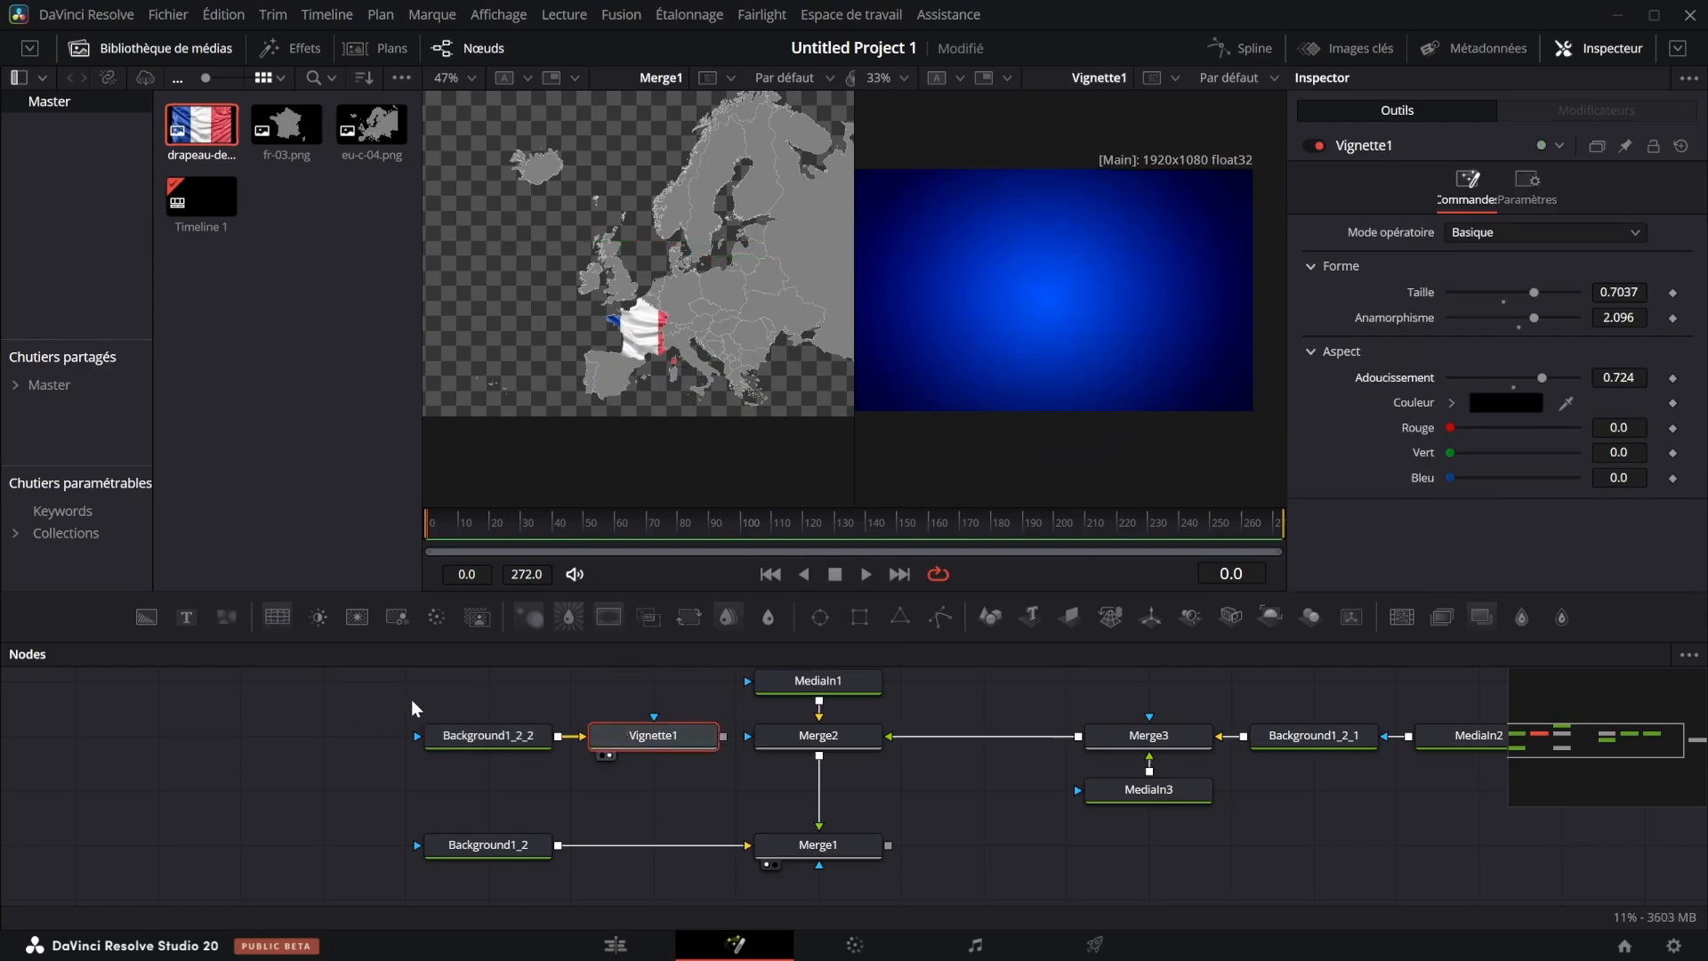
drag(404, 713, 640, 761)
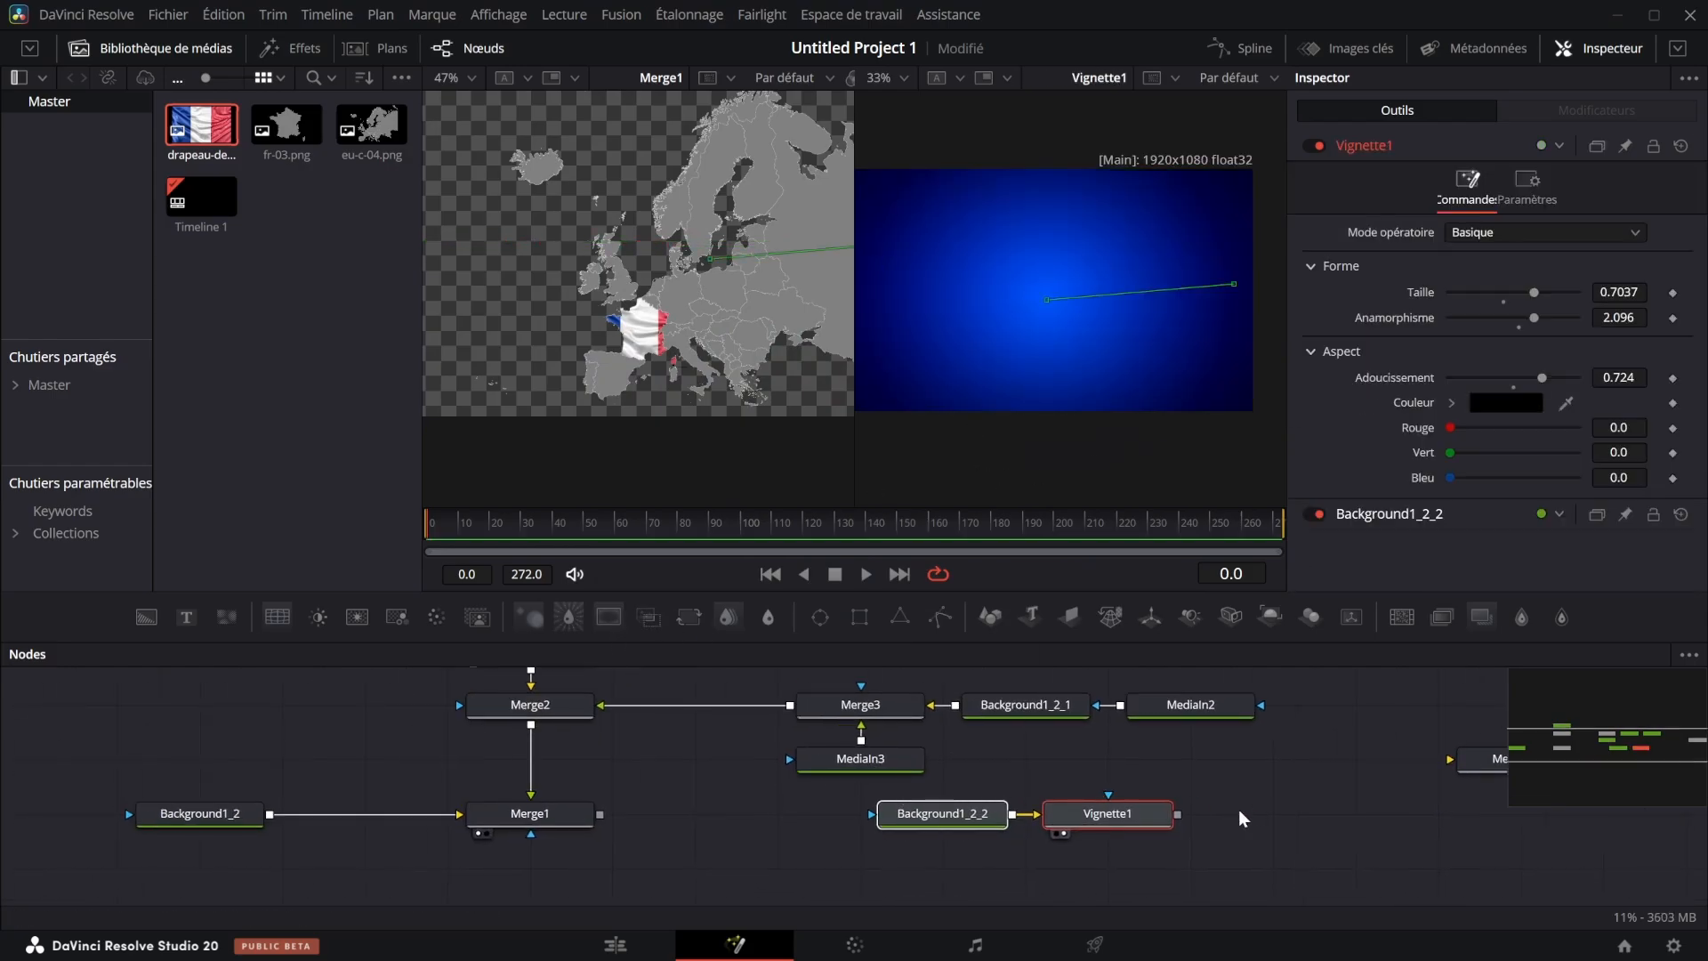
drag(1256, 798, 941, 841)
drag(986, 820, 1401, 821)
drag(1231, 802, 1216, 801)
drag(1216, 801, 915, 779)
Build a 3D chain after Merge1 with an ImagePlane3D, a Camera3D joined through a Merge3D, and a Renderer3D
click(214, 790)
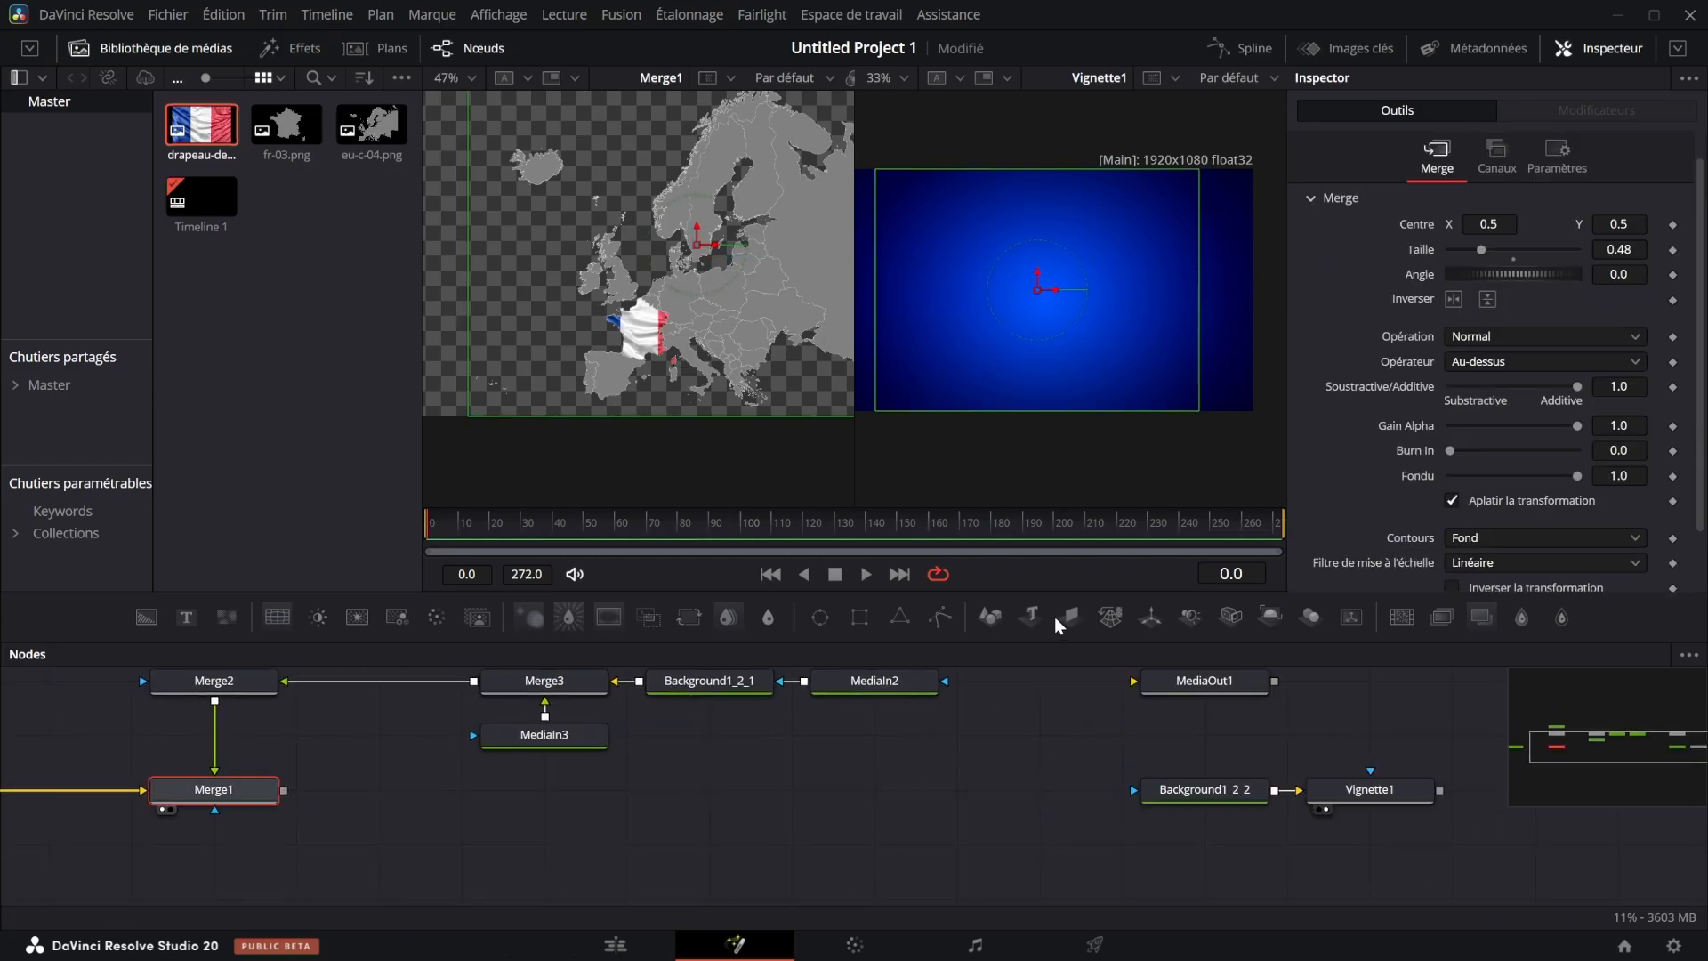
click(1069, 616)
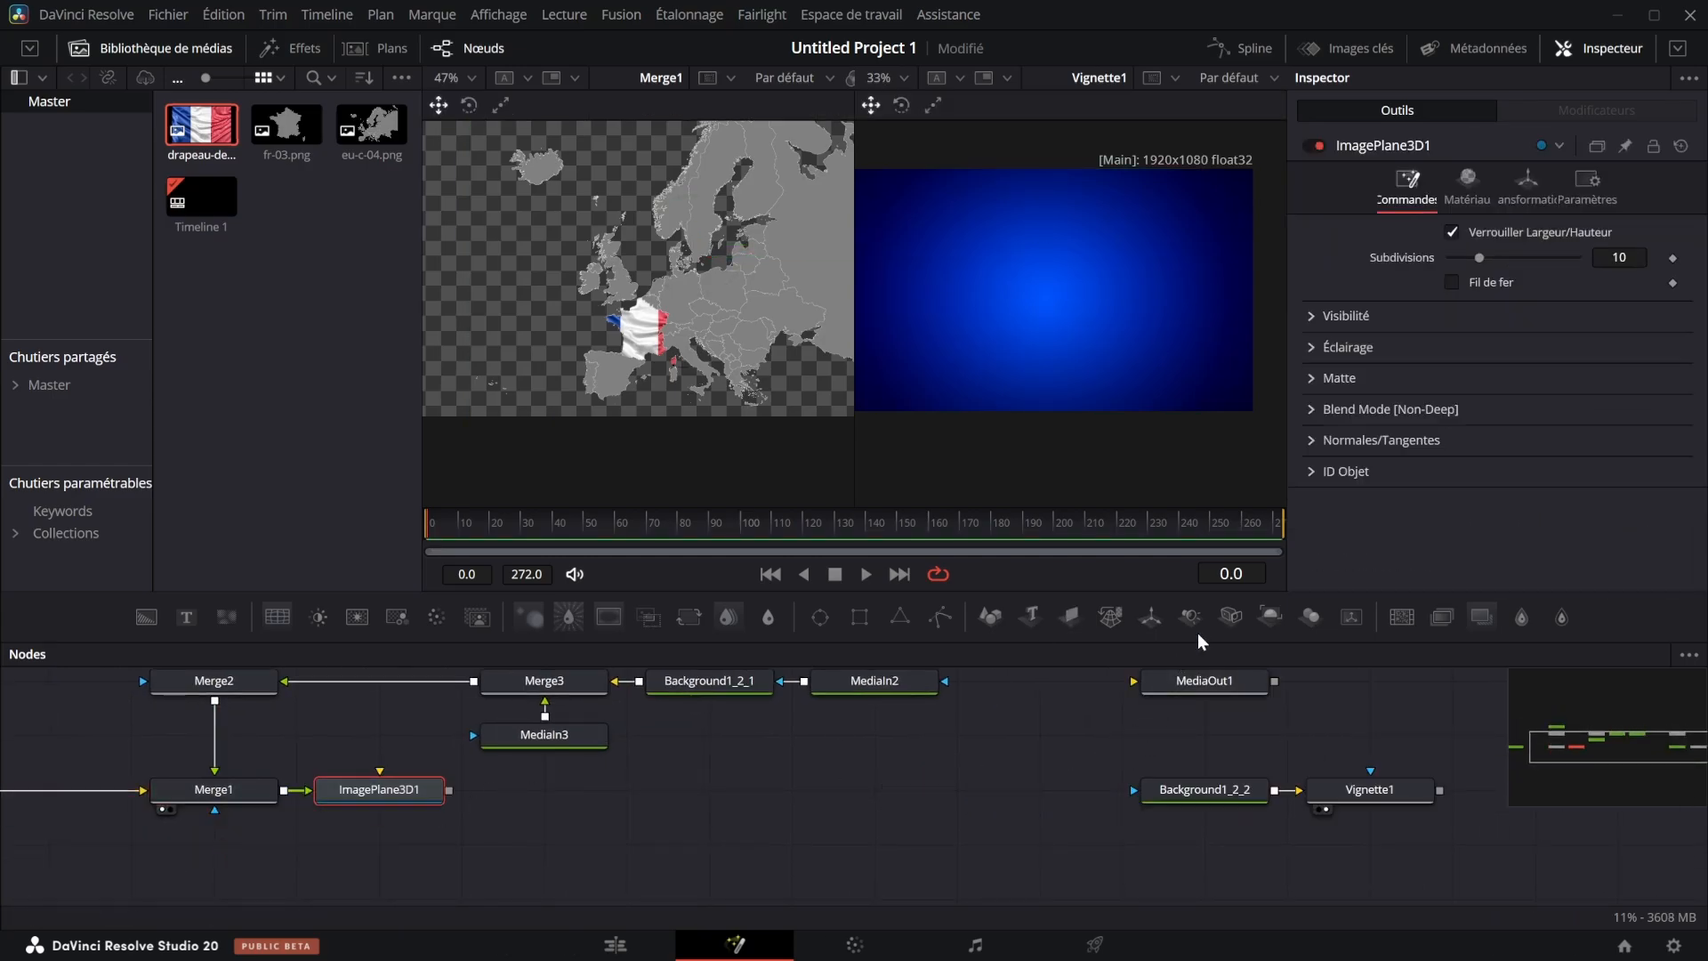
click(1244, 615)
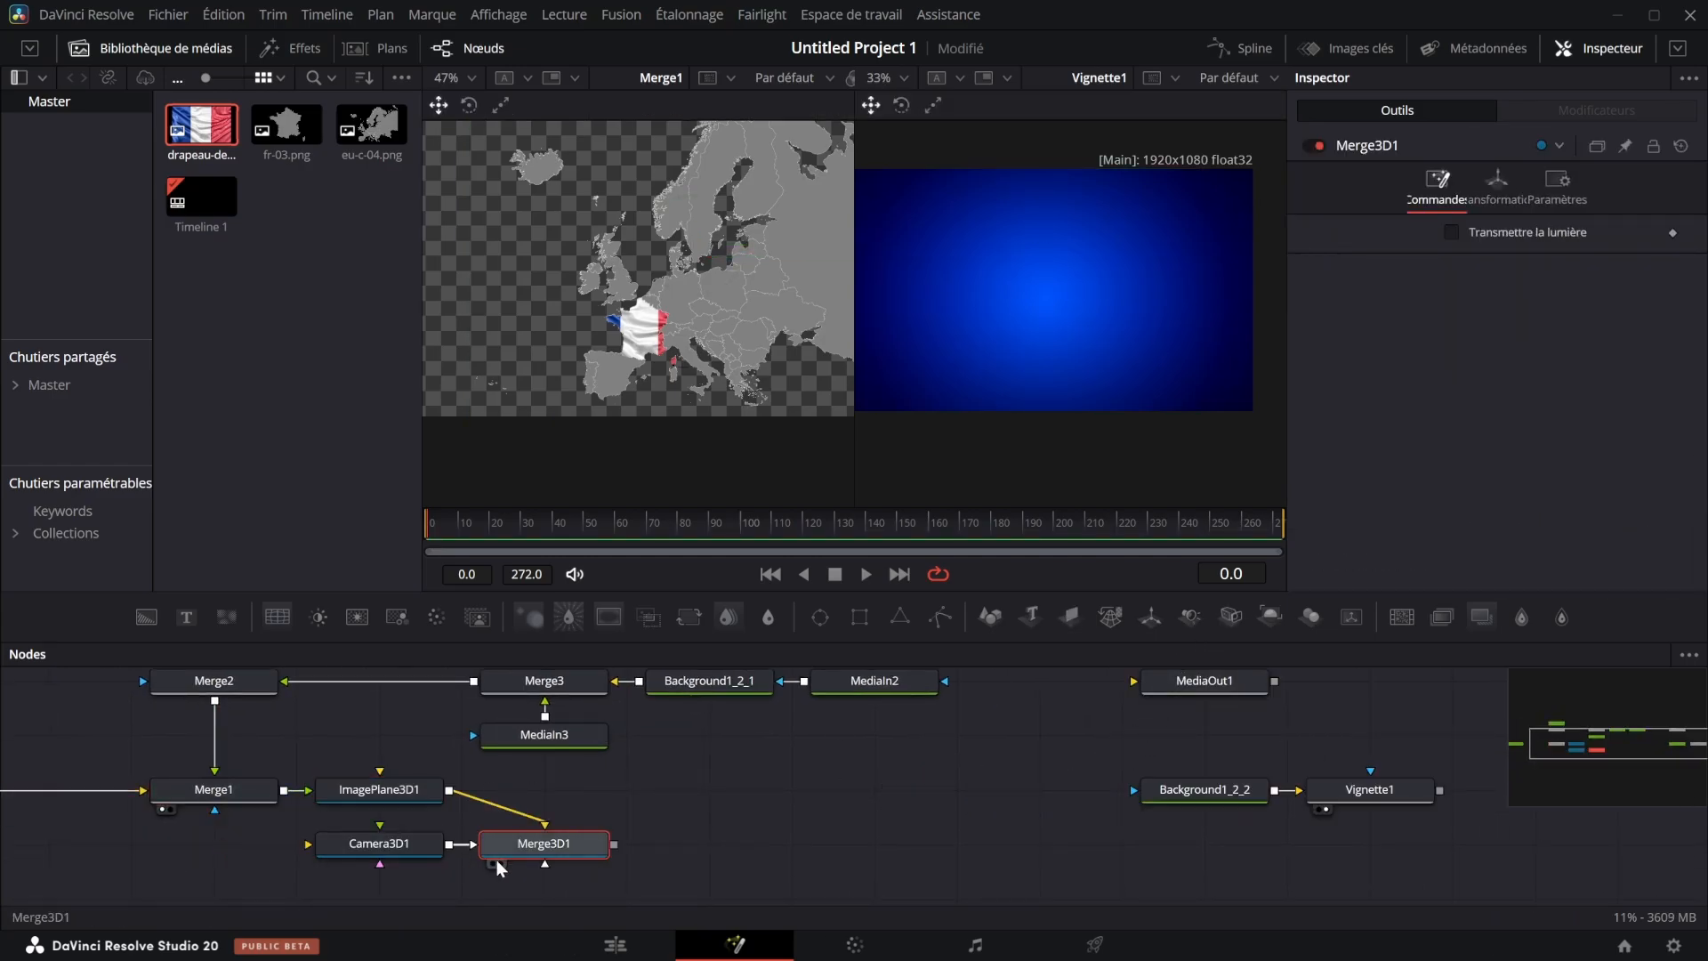
click(1264, 616)
Combine Vignette1 and Renderer3D1 in a new Merge node and place it below Vignette1
click(1425, 787)
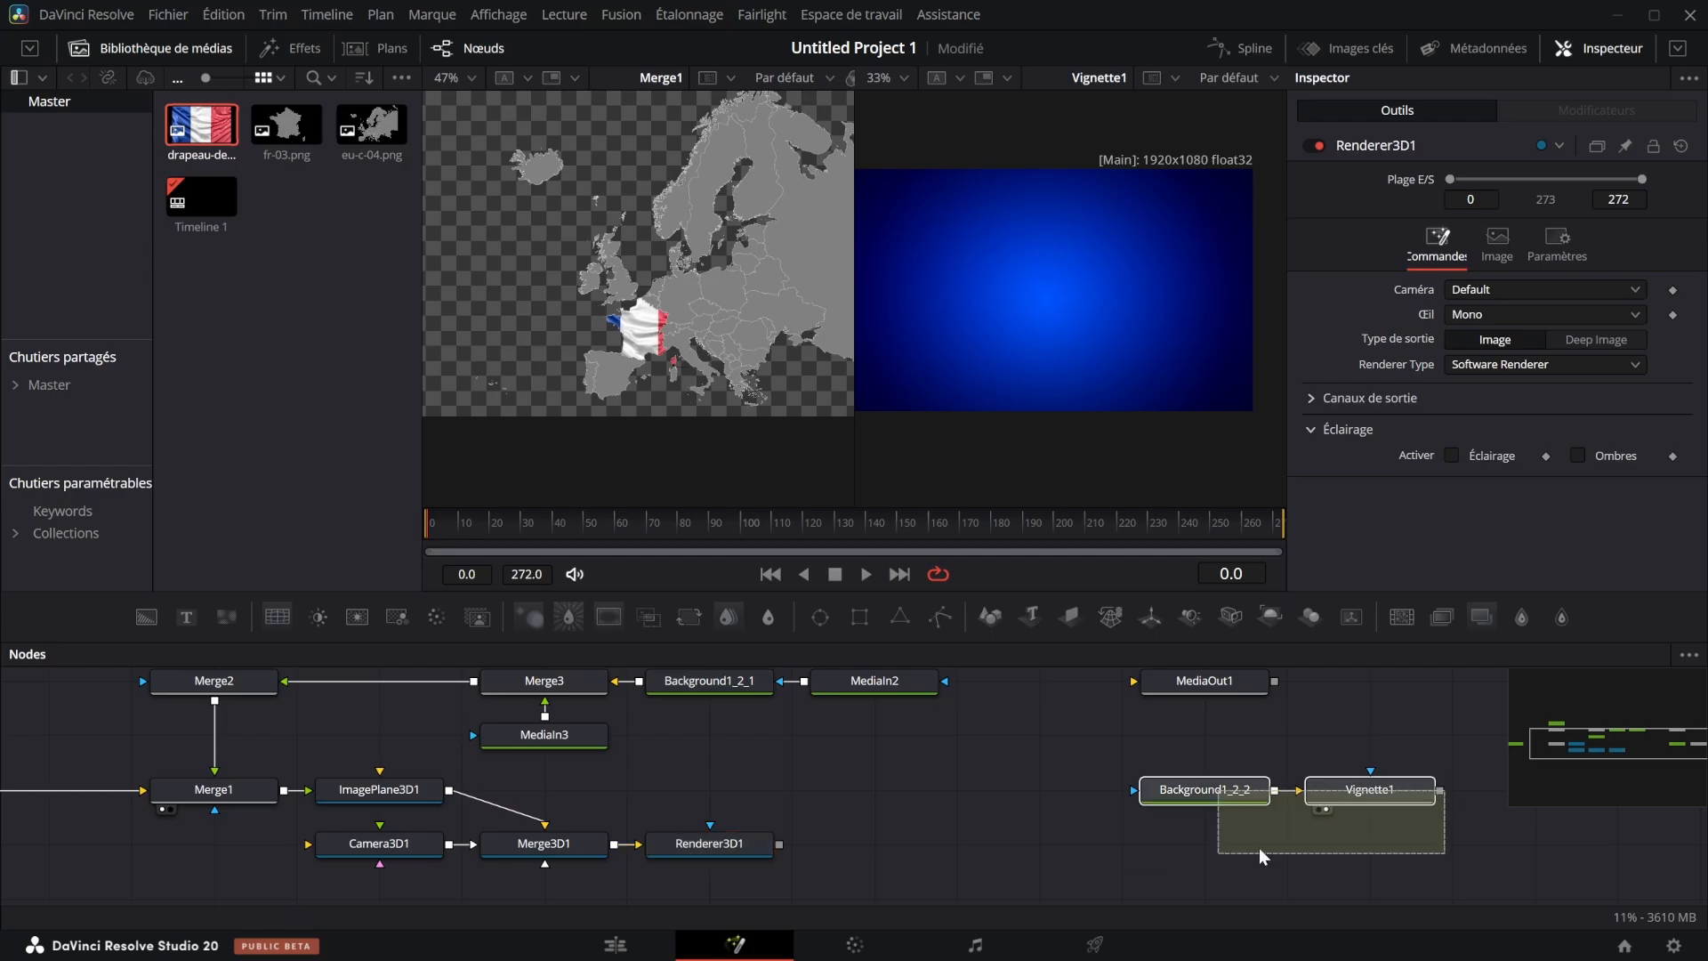
drag(1278, 852, 775, 849)
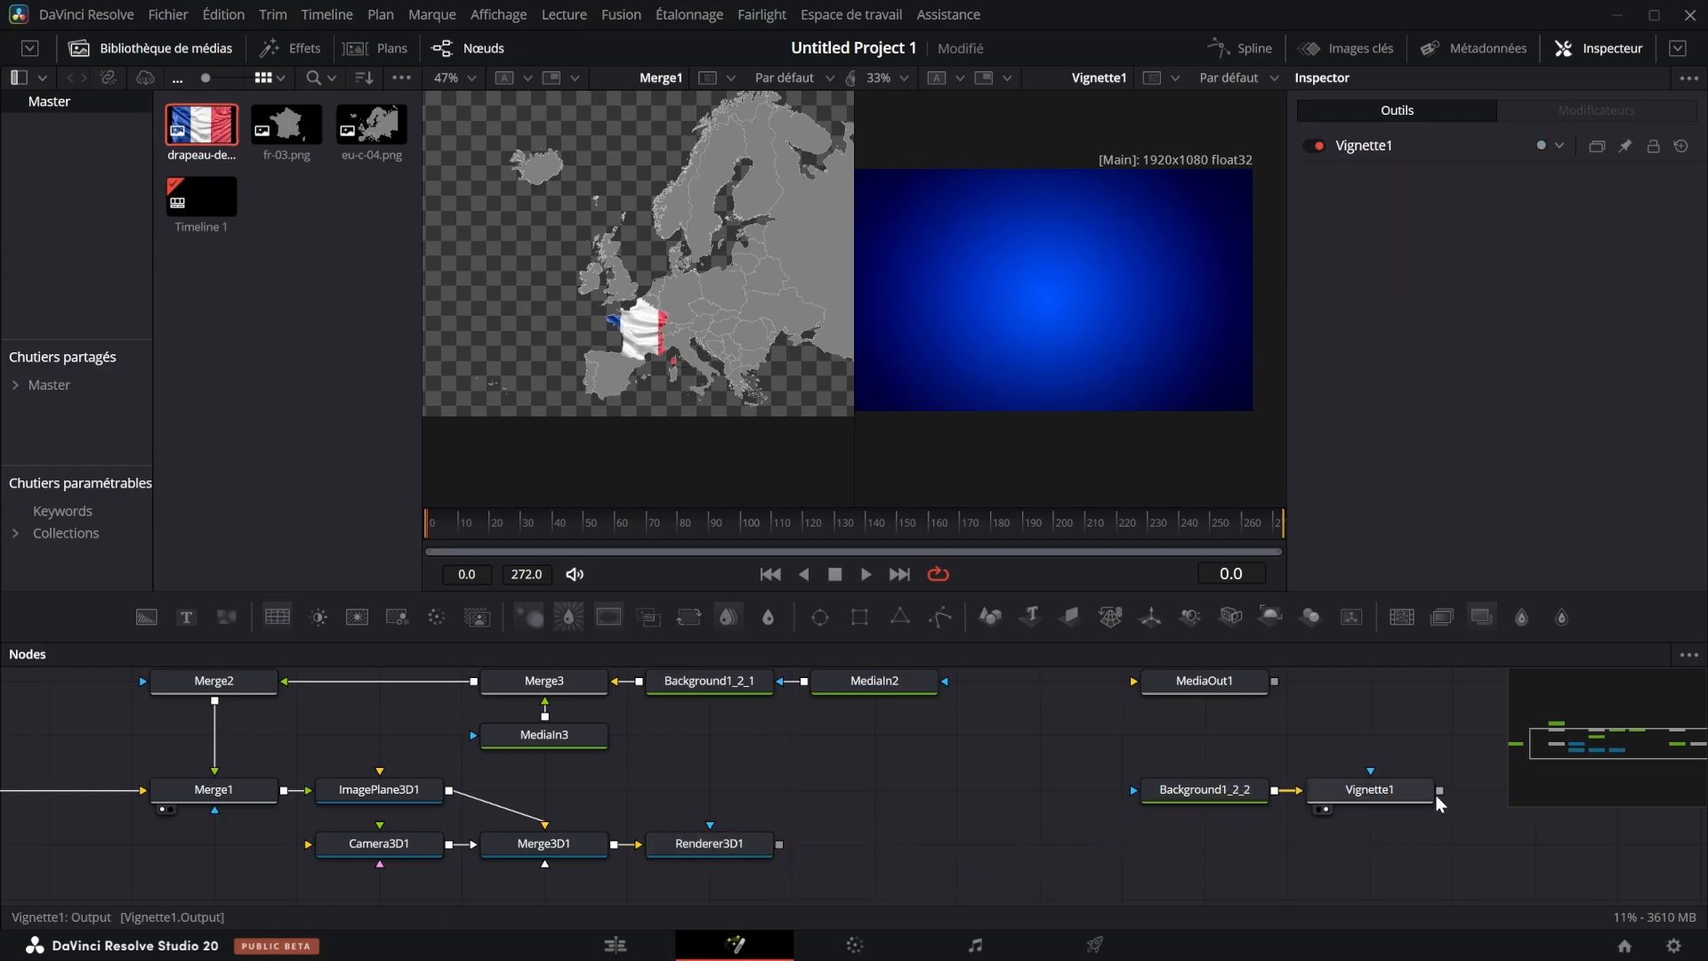
drag(1439, 793, 779, 843)
drag(801, 808, 1272, 868)
Show Merge2 in the first viewer and fit the flag over France by setting Merge3's size to 0.475 and centre to about X 0.507, Y 0.557
drag(719, 742, 638, 304)
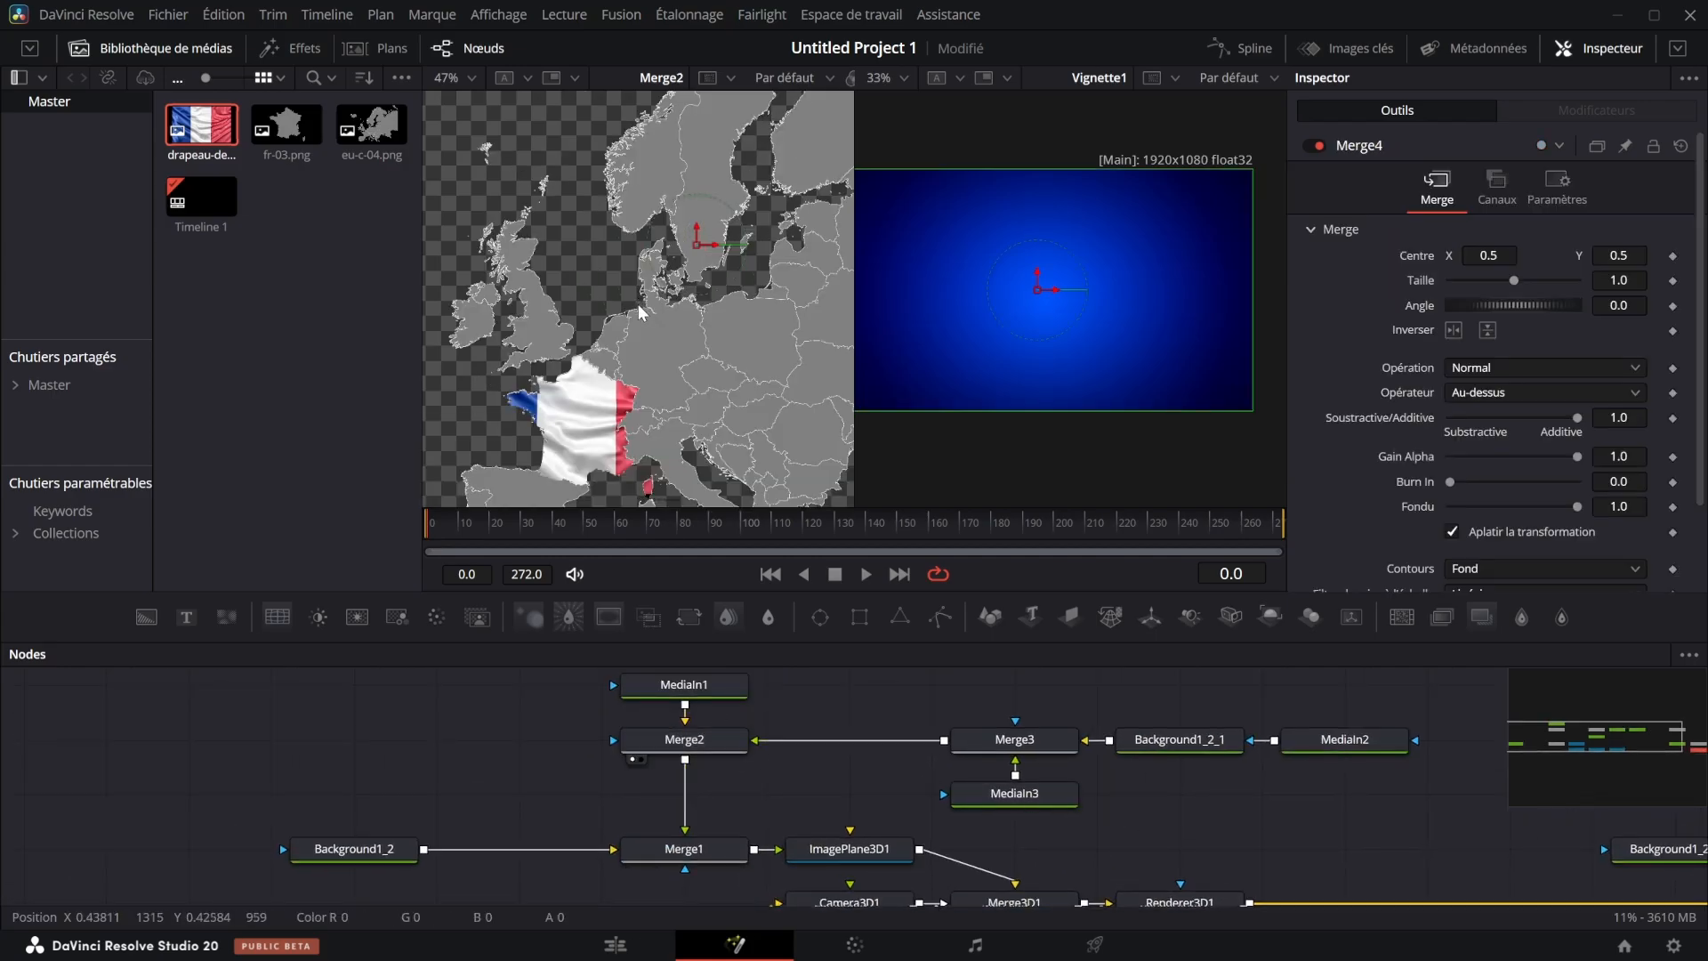
scroll(638, 304, up, 4)
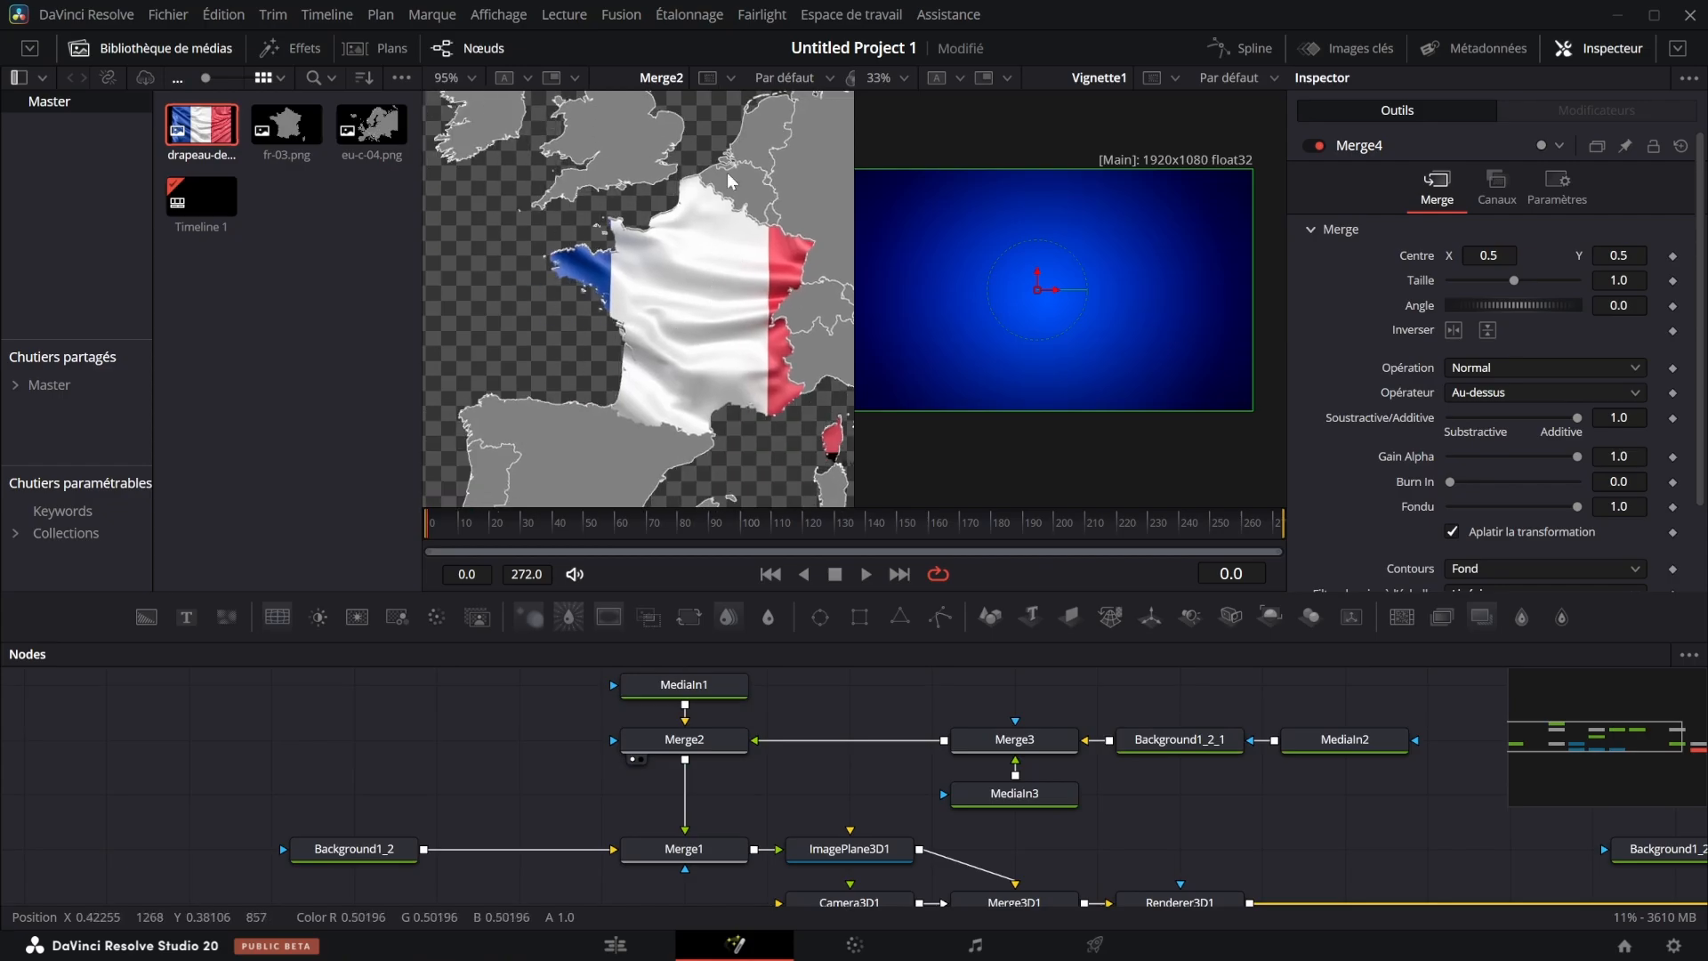
click(1014, 740)
drag(1619, 280, 1601, 280)
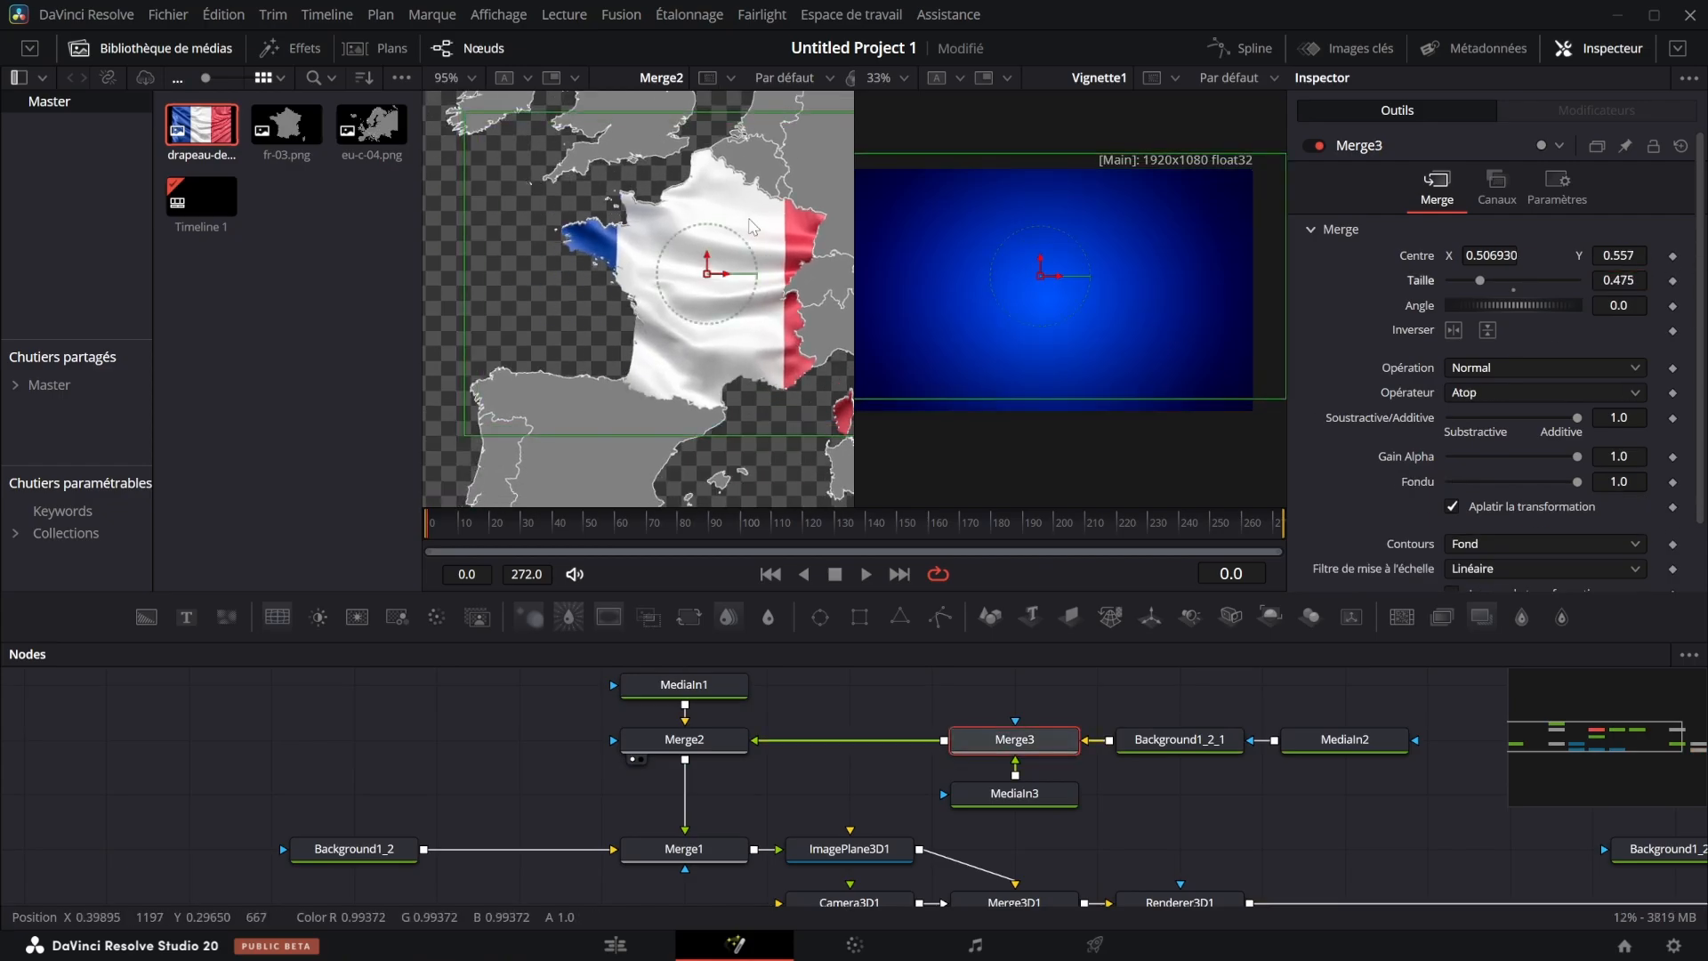
Import the Ink overlay video into the media library and add it to the node graph above Background1_2
click(431, 733)
click(293, 420)
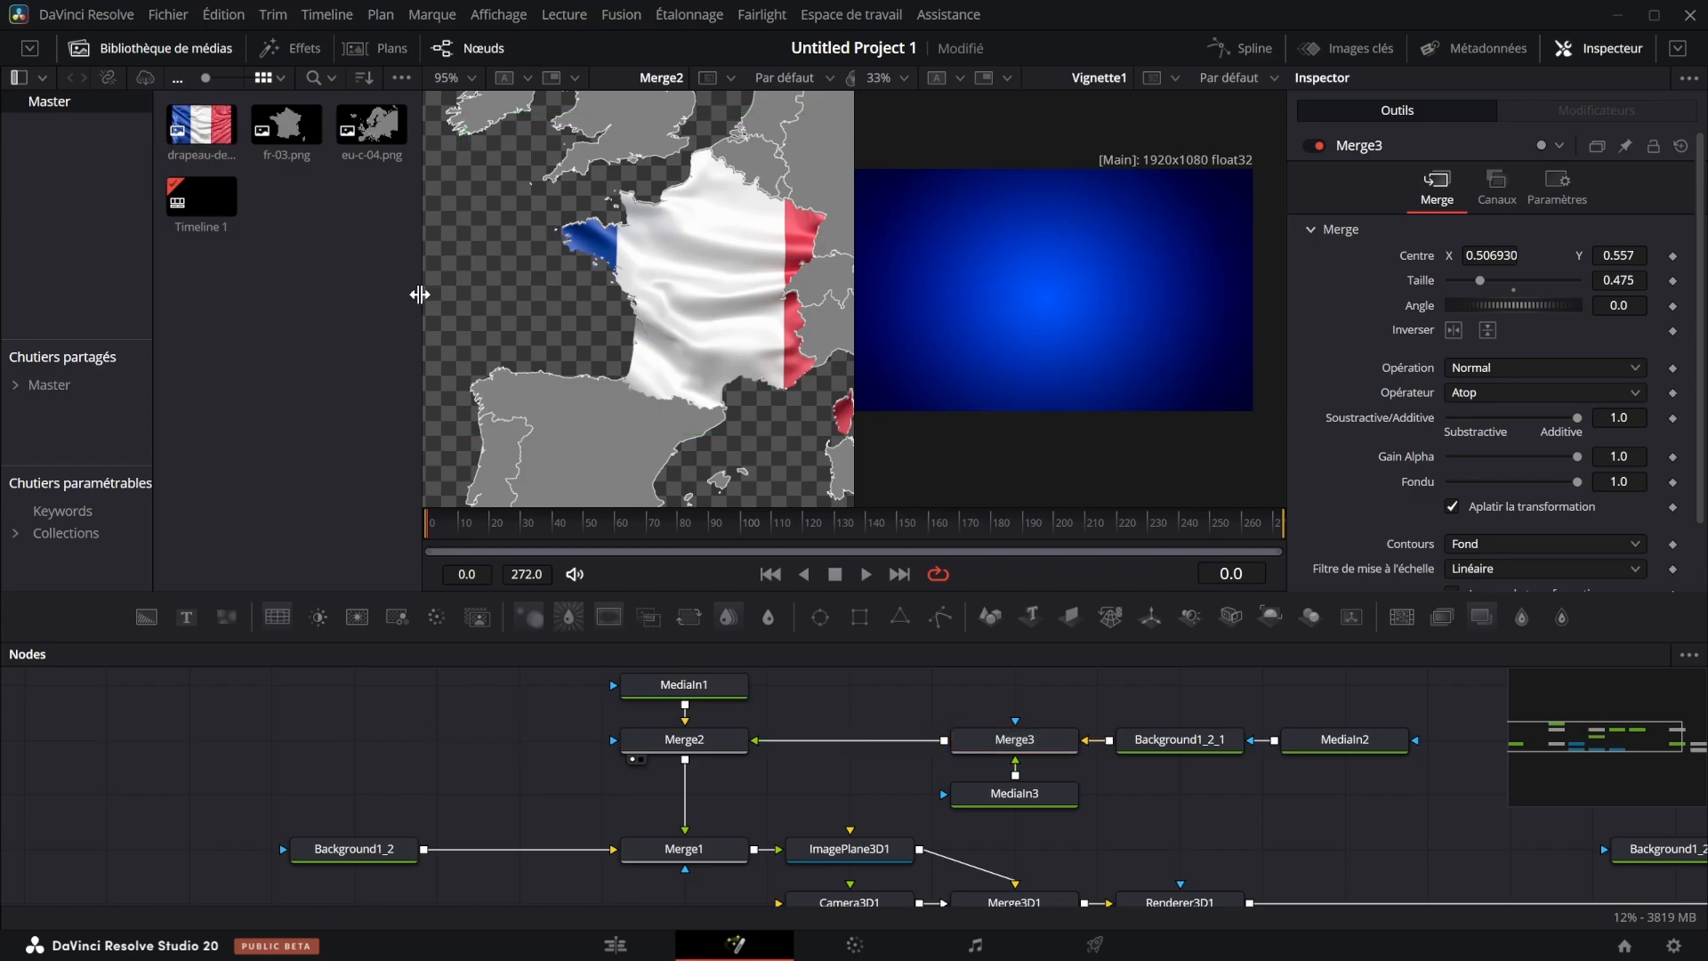
double_click(247, 396)
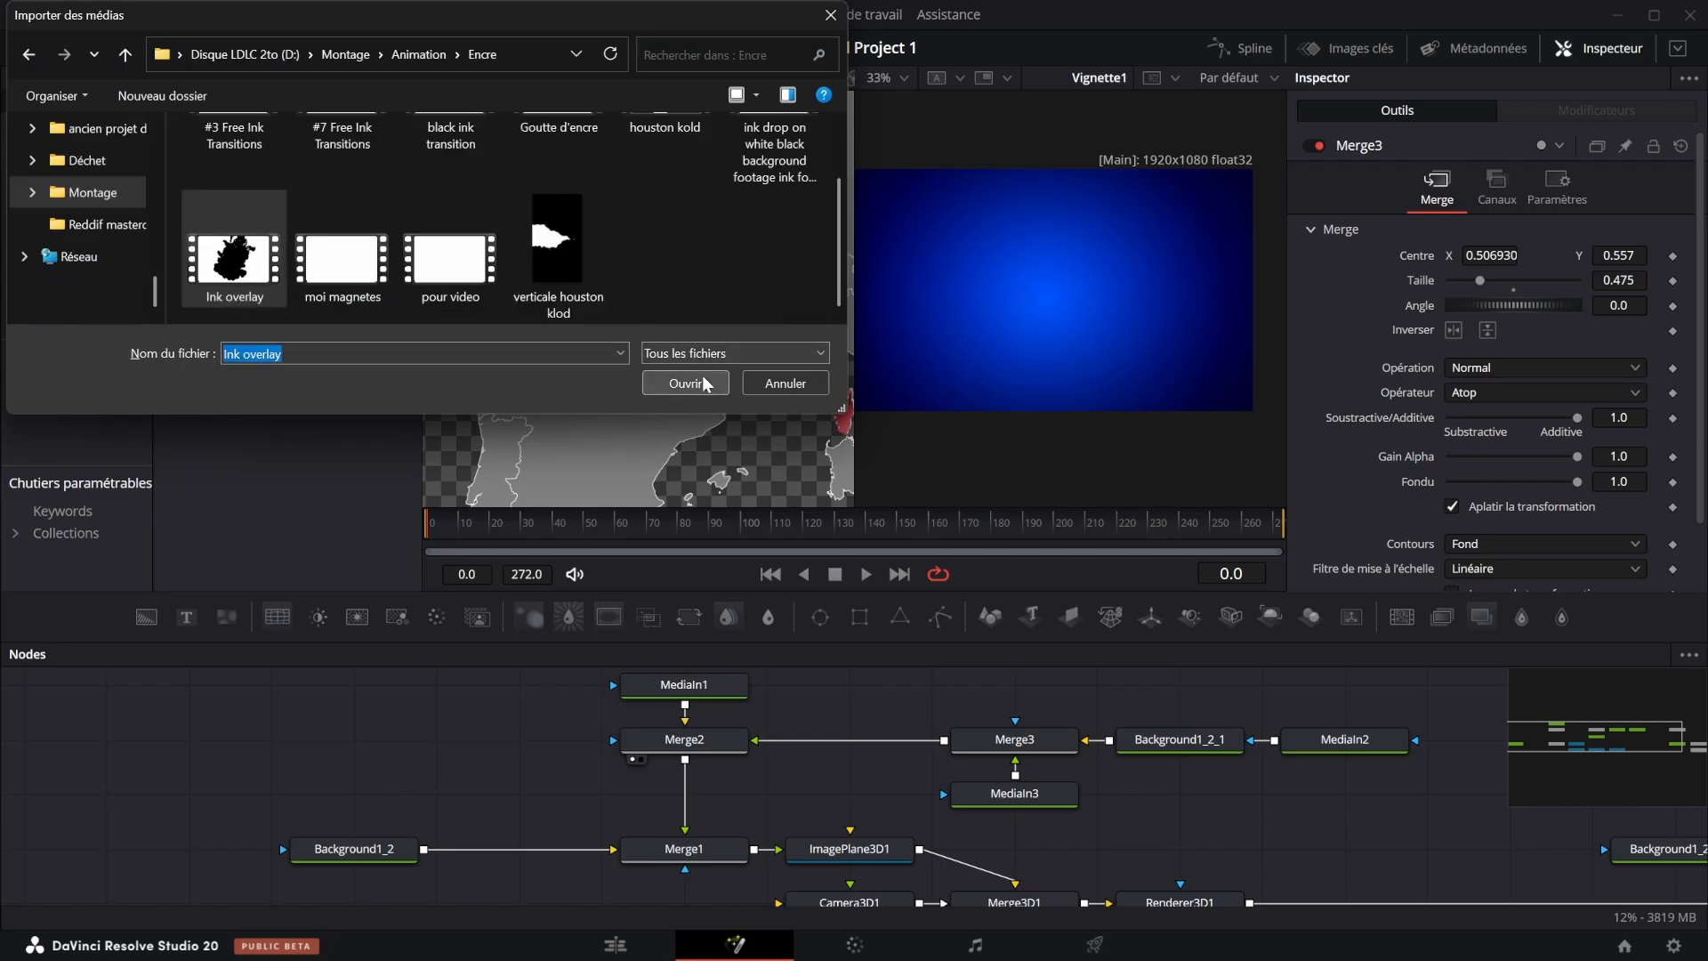
click(685, 383)
drag(201, 125, 354, 740)
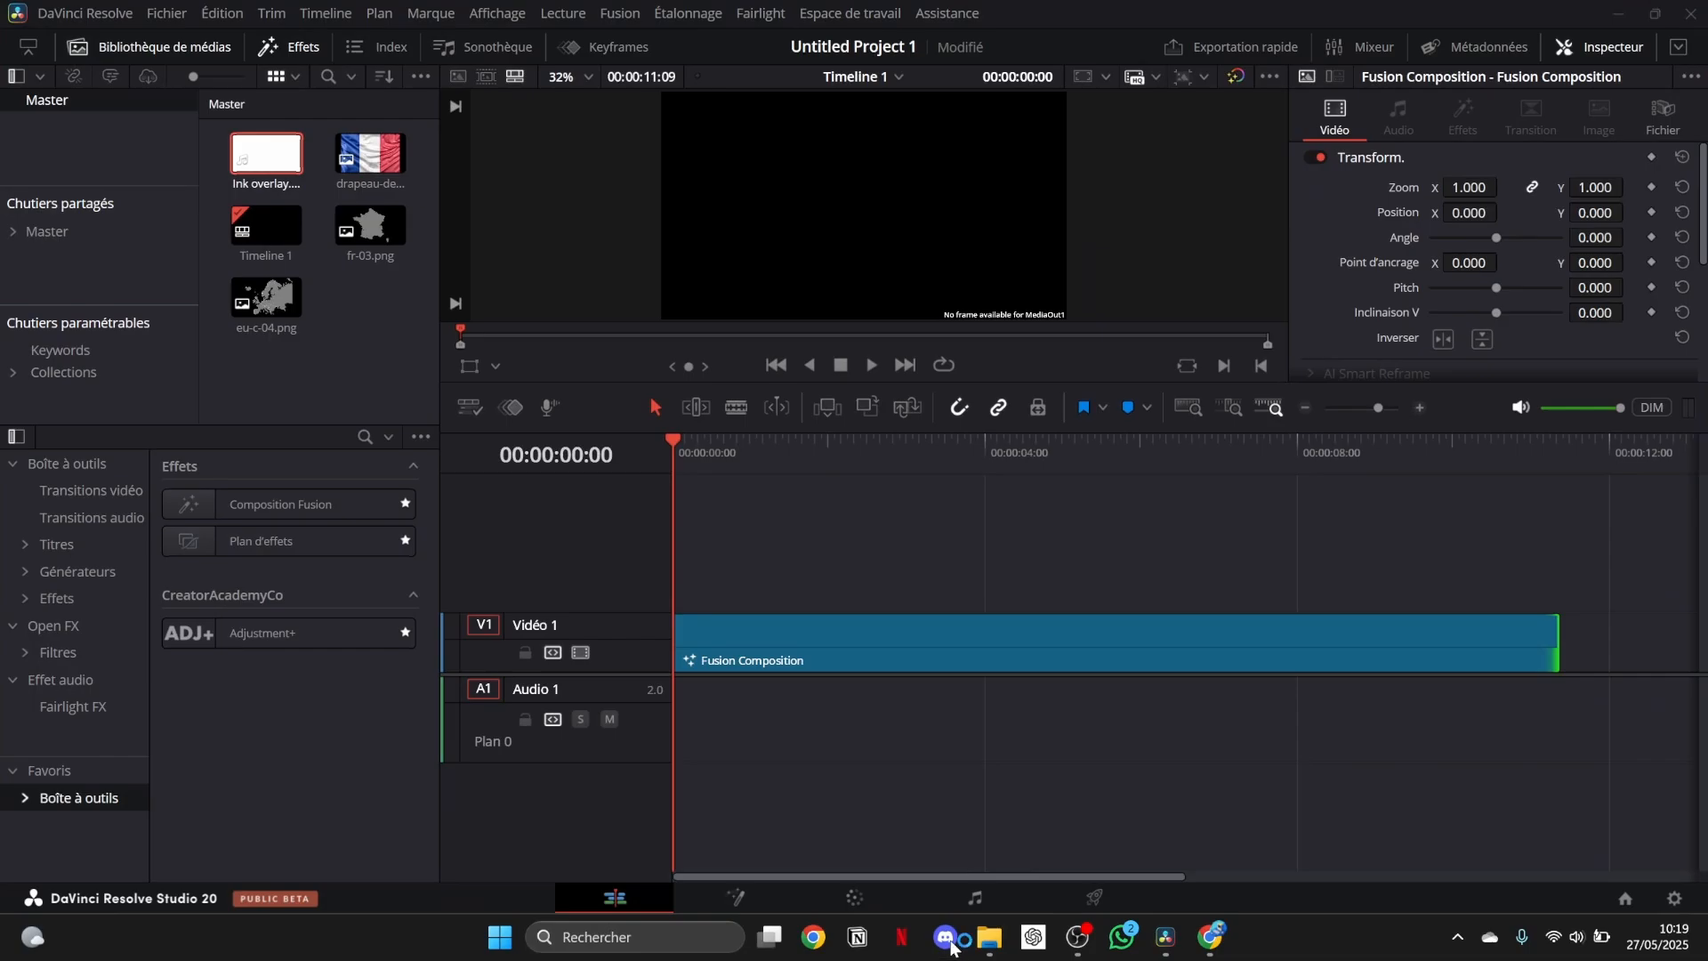
Switch to Discord, look through the files shared in the asset-vidéo-youtube channel, and close it
click(946, 937)
scroll(1230, 311, up, 15)
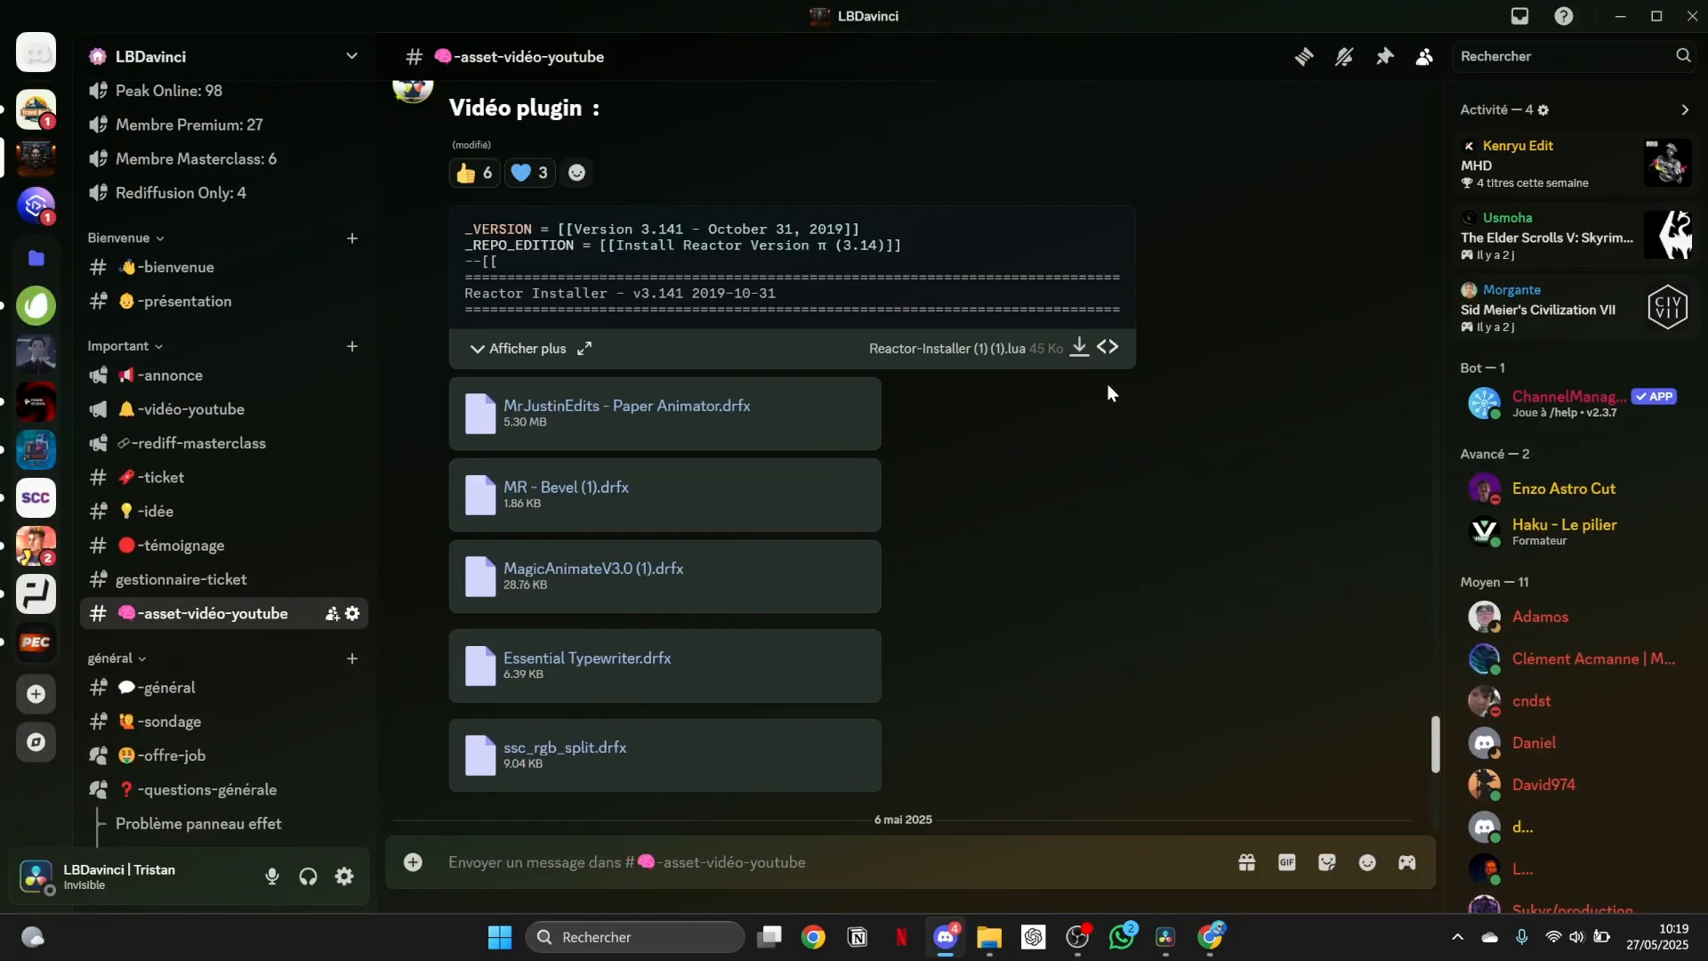
scroll(840, 423, down, 10)
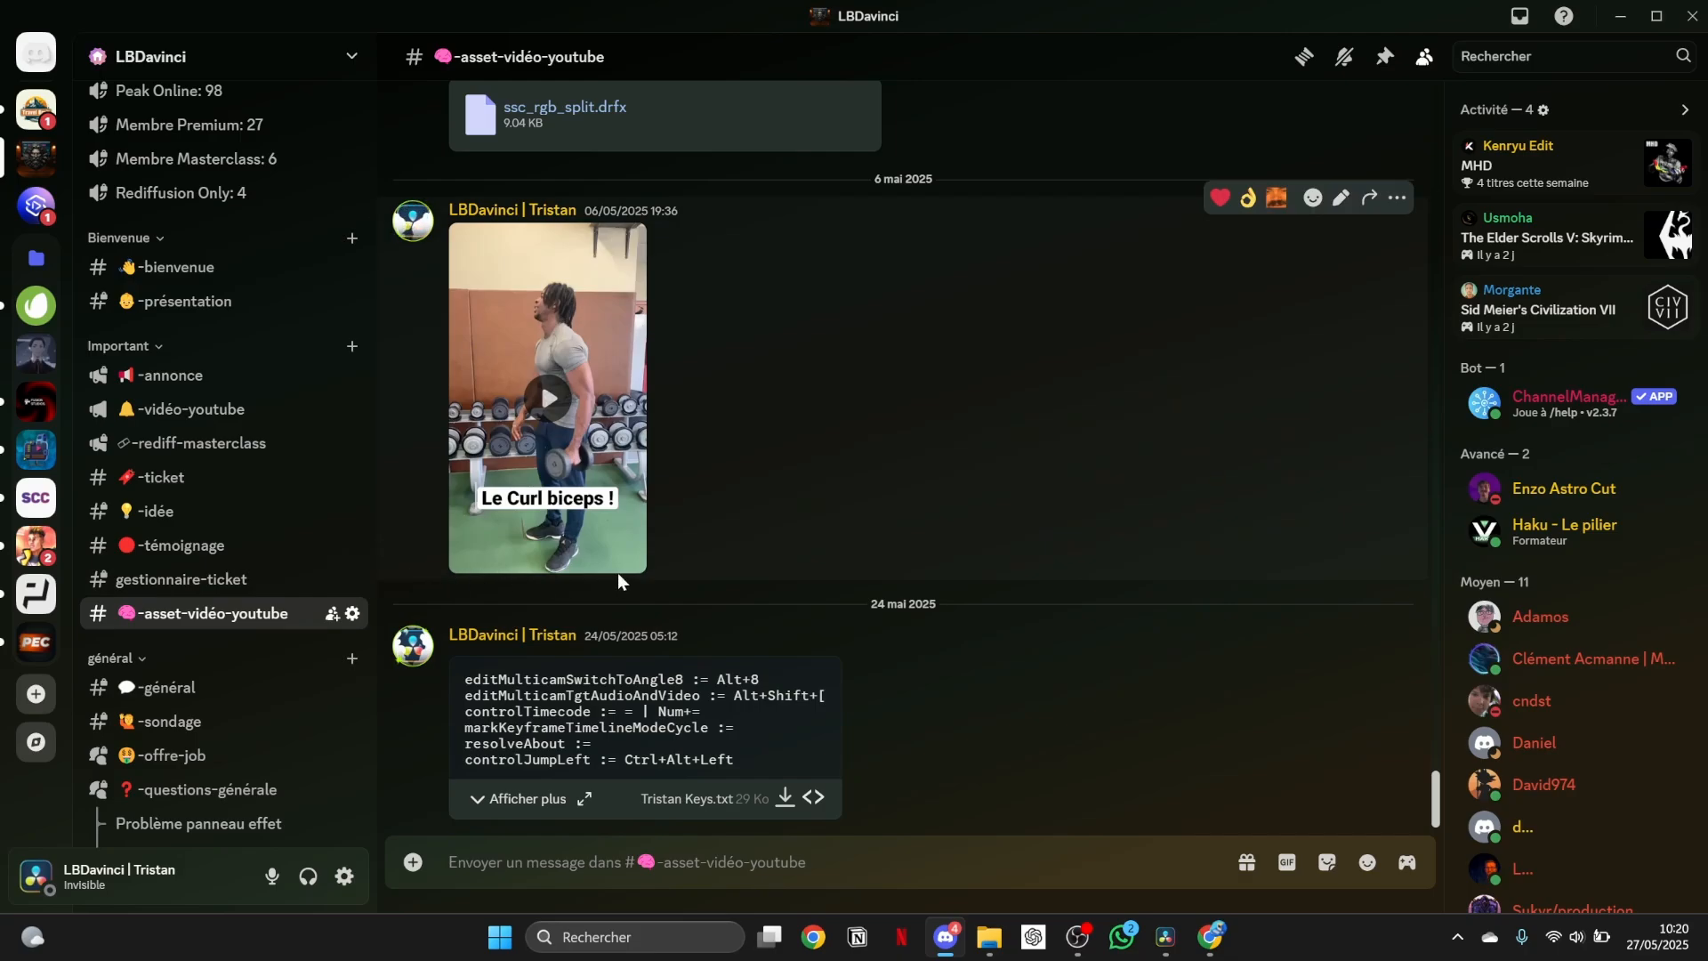
click(1692, 15)
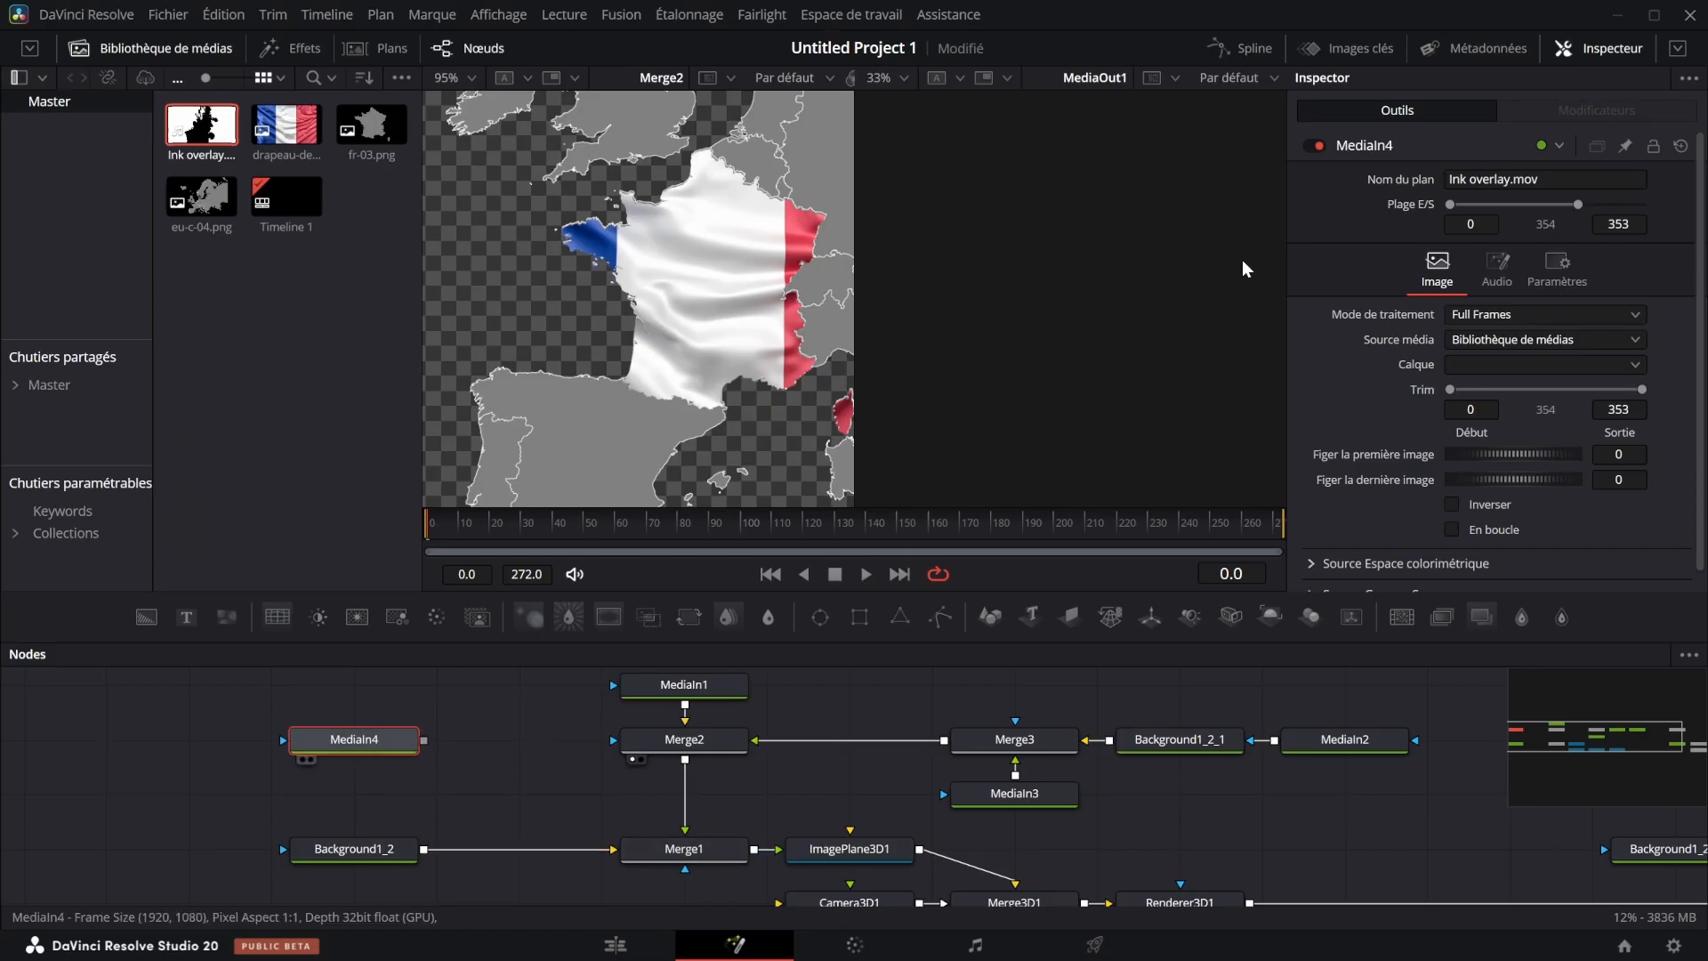
Preview the ink clip in the second viewer and connect it to Merge2's mask through a new Bitmap node
key(2)
key(space)
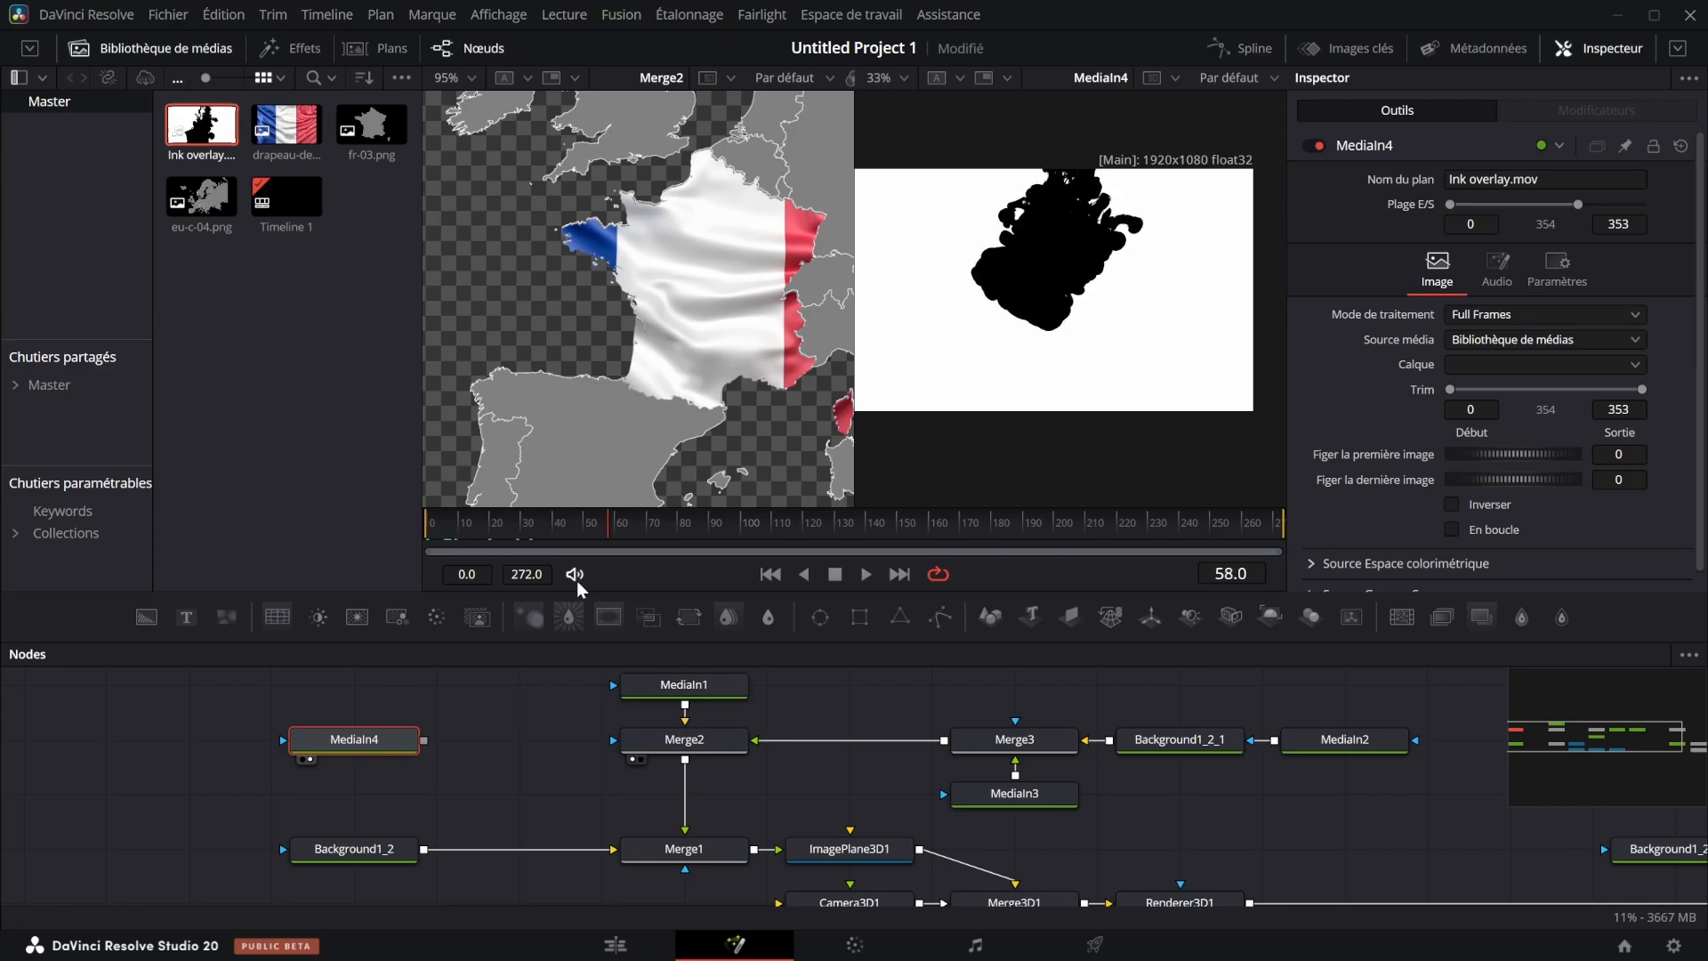
drag(373, 748, 291, 747)
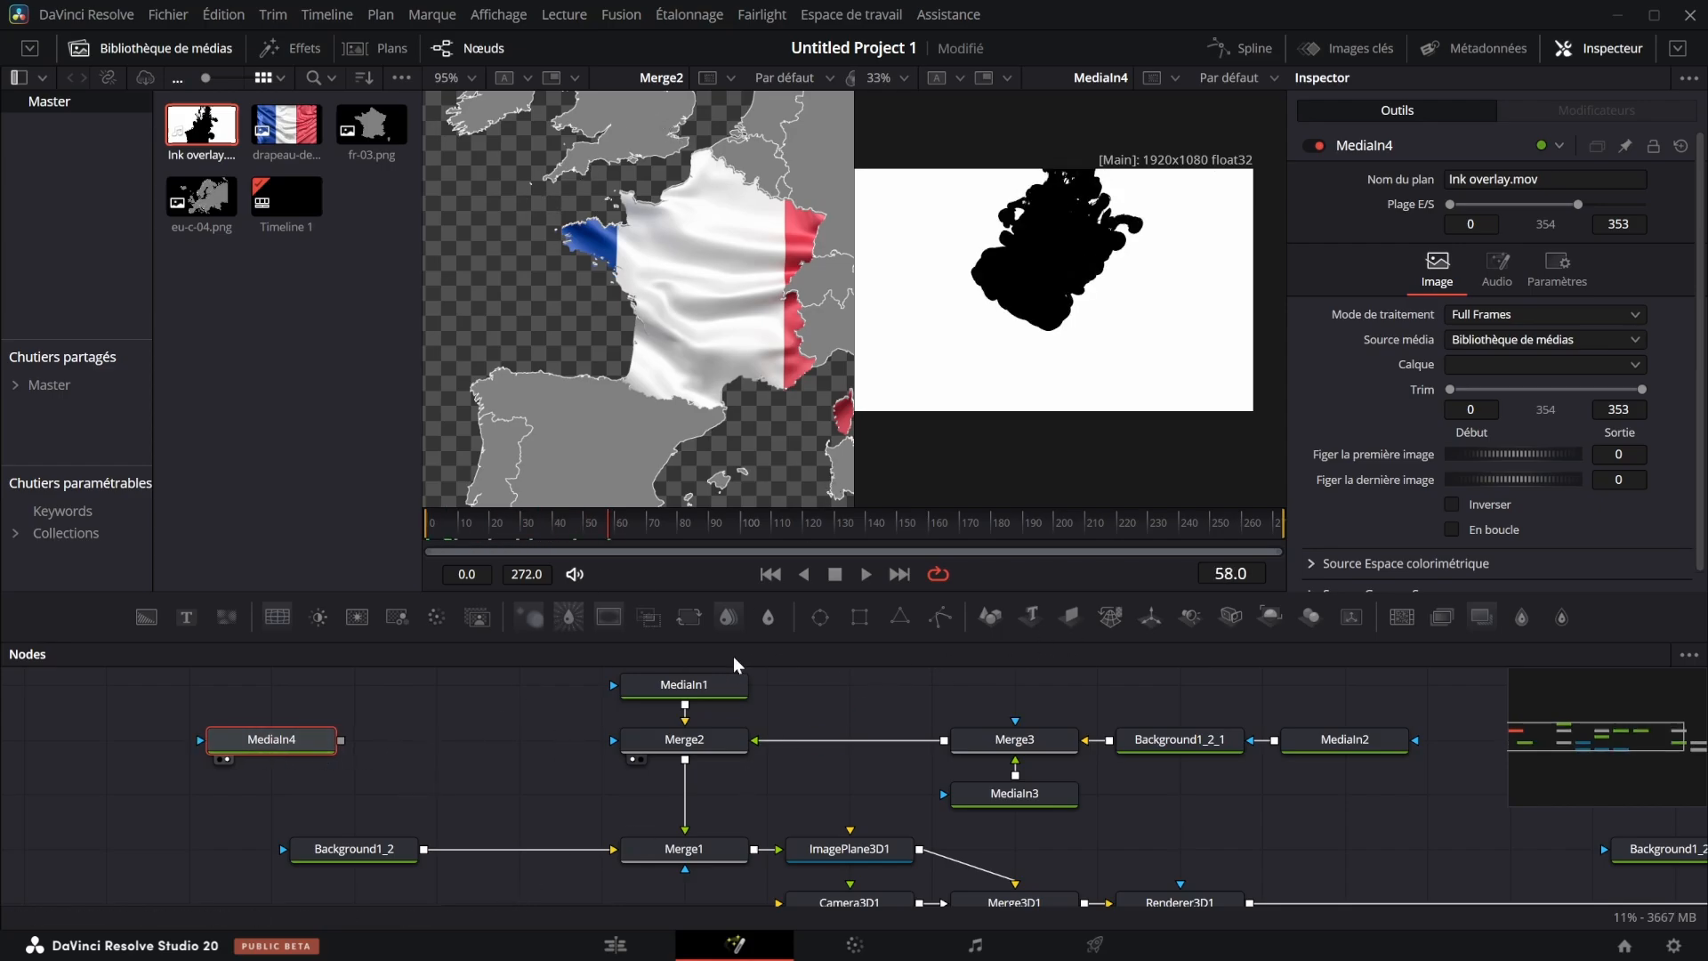
drag(610, 627, 437, 739)
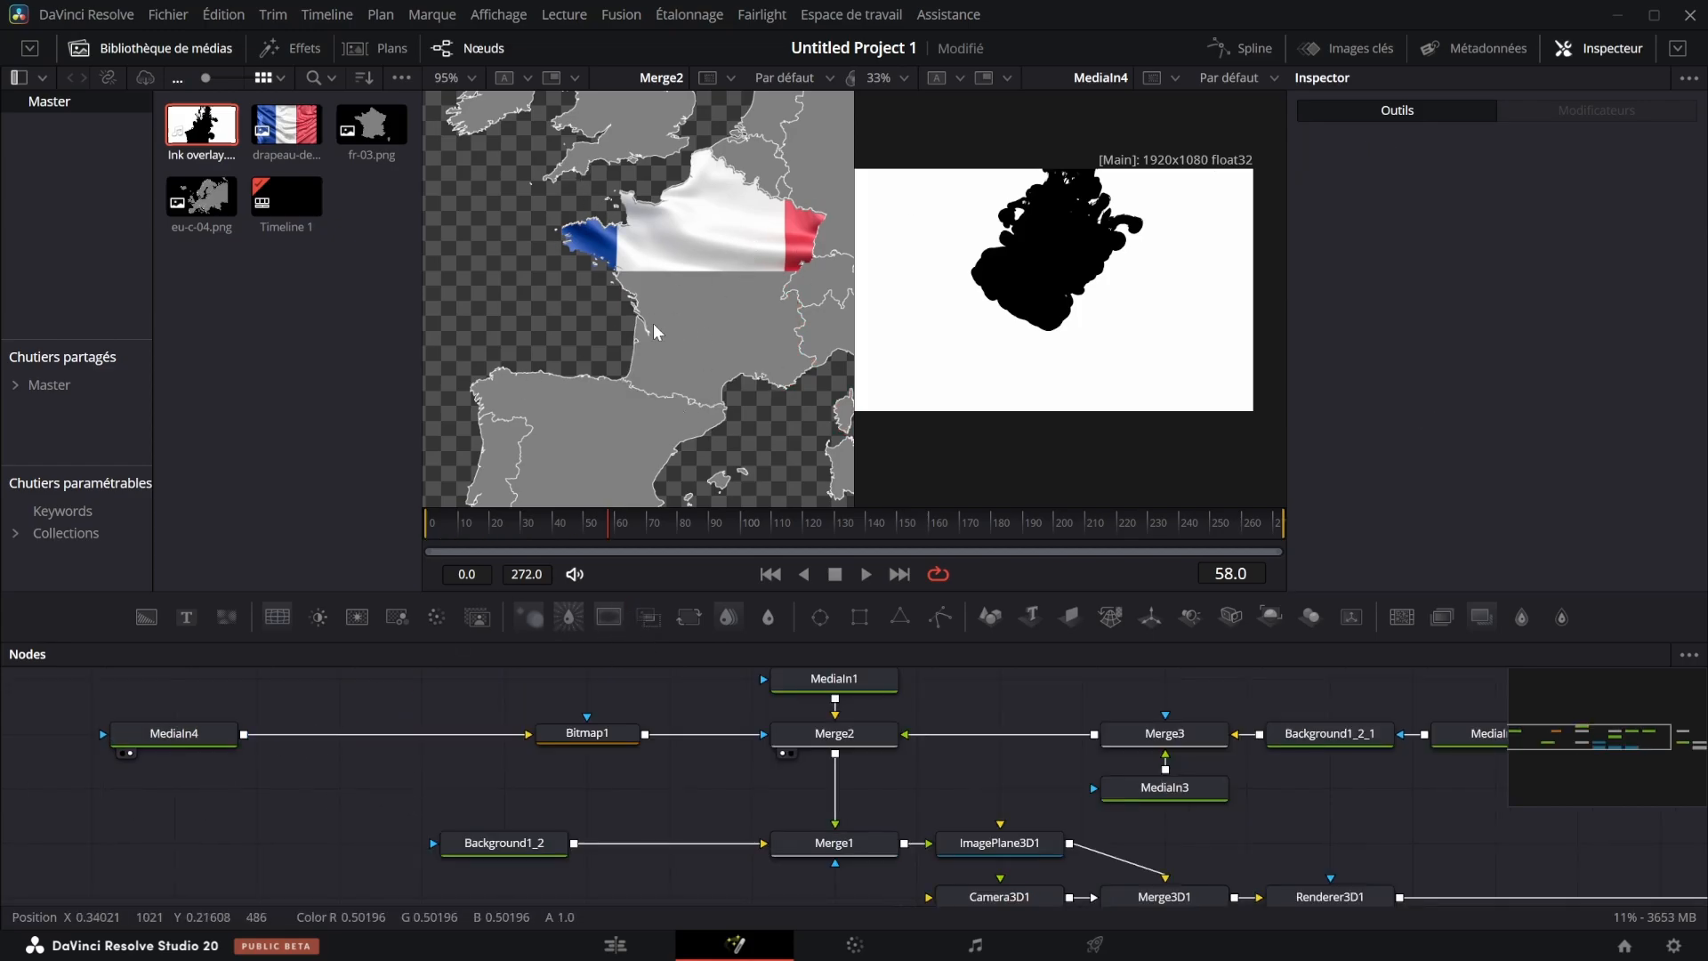
Insert a Transform after MediaIn4 with size 1.582 and centre at about X 0.506, Y 0.492
click(233, 731)
click(614, 618)
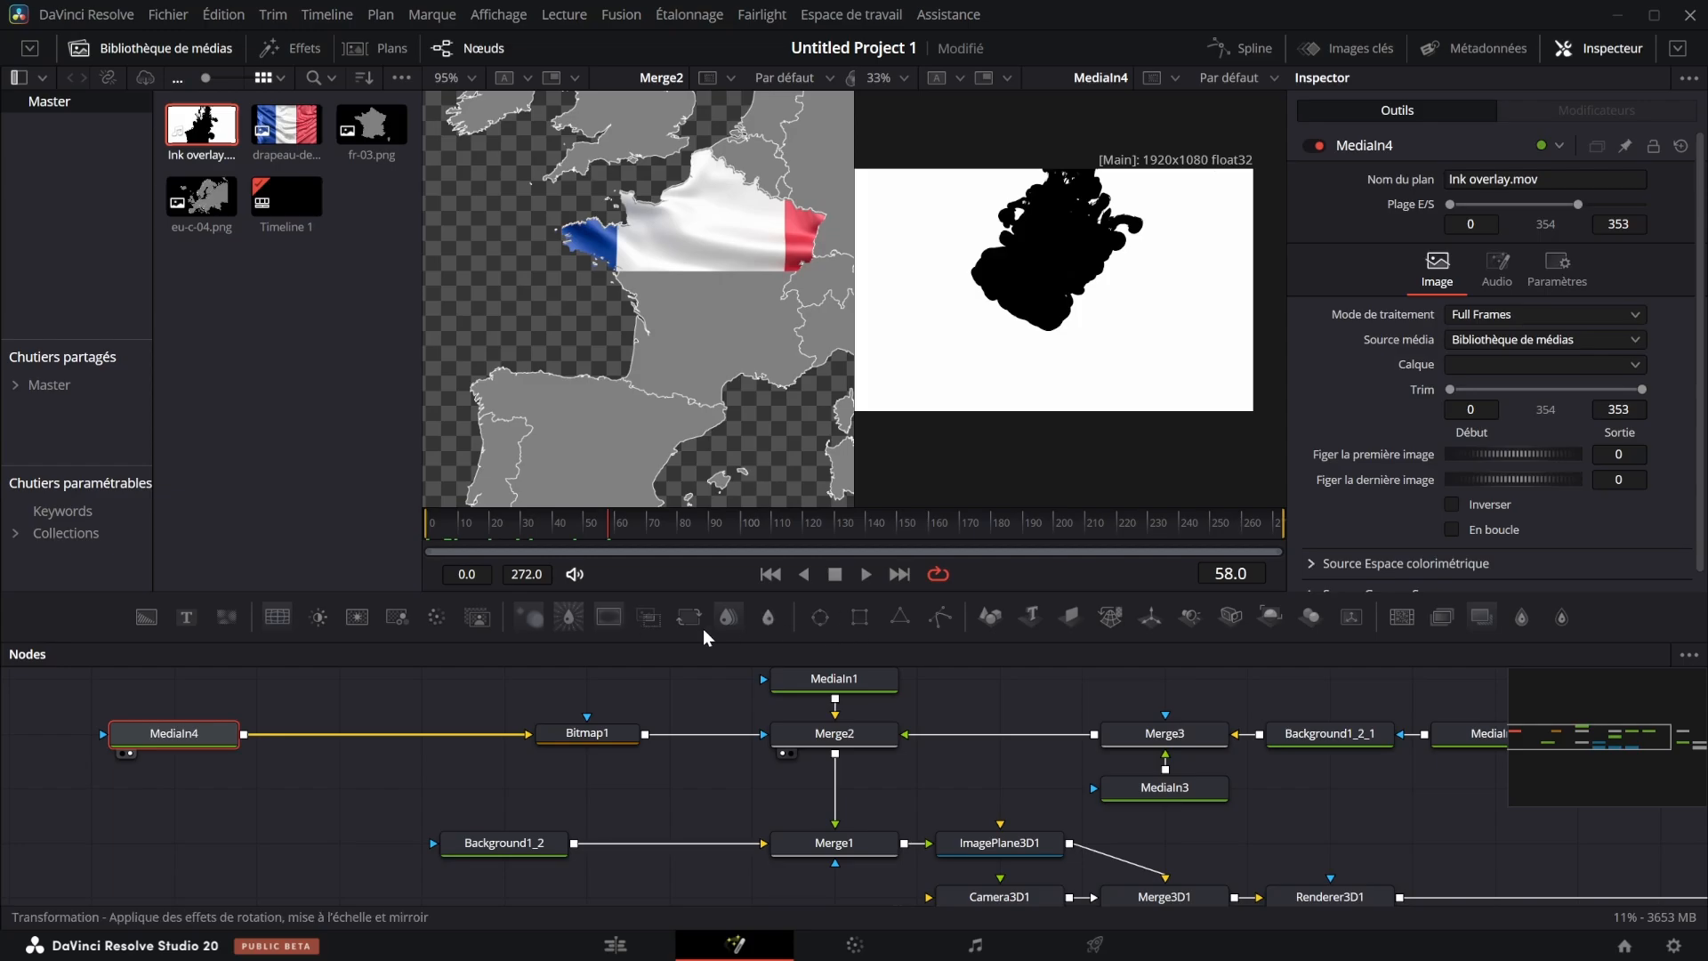
scroll(686, 317, down, 5)
drag(1611, 329, 1663, 328)
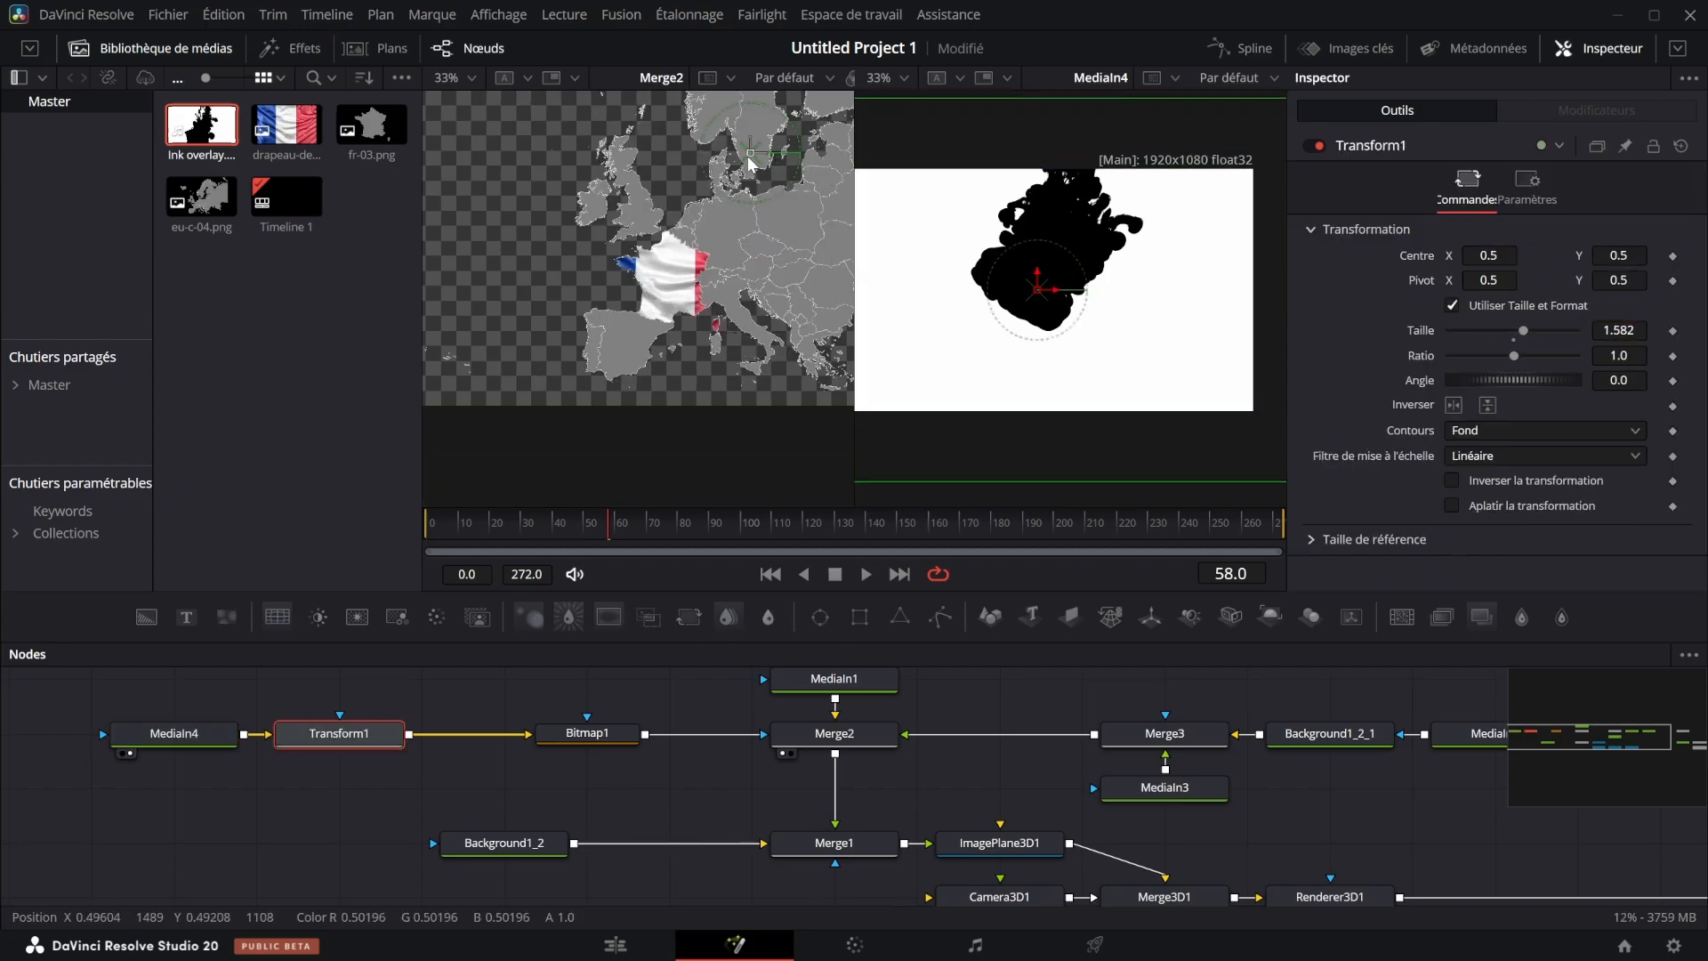
drag(750, 163, 753, 165)
drag(592, 526, 548, 528)
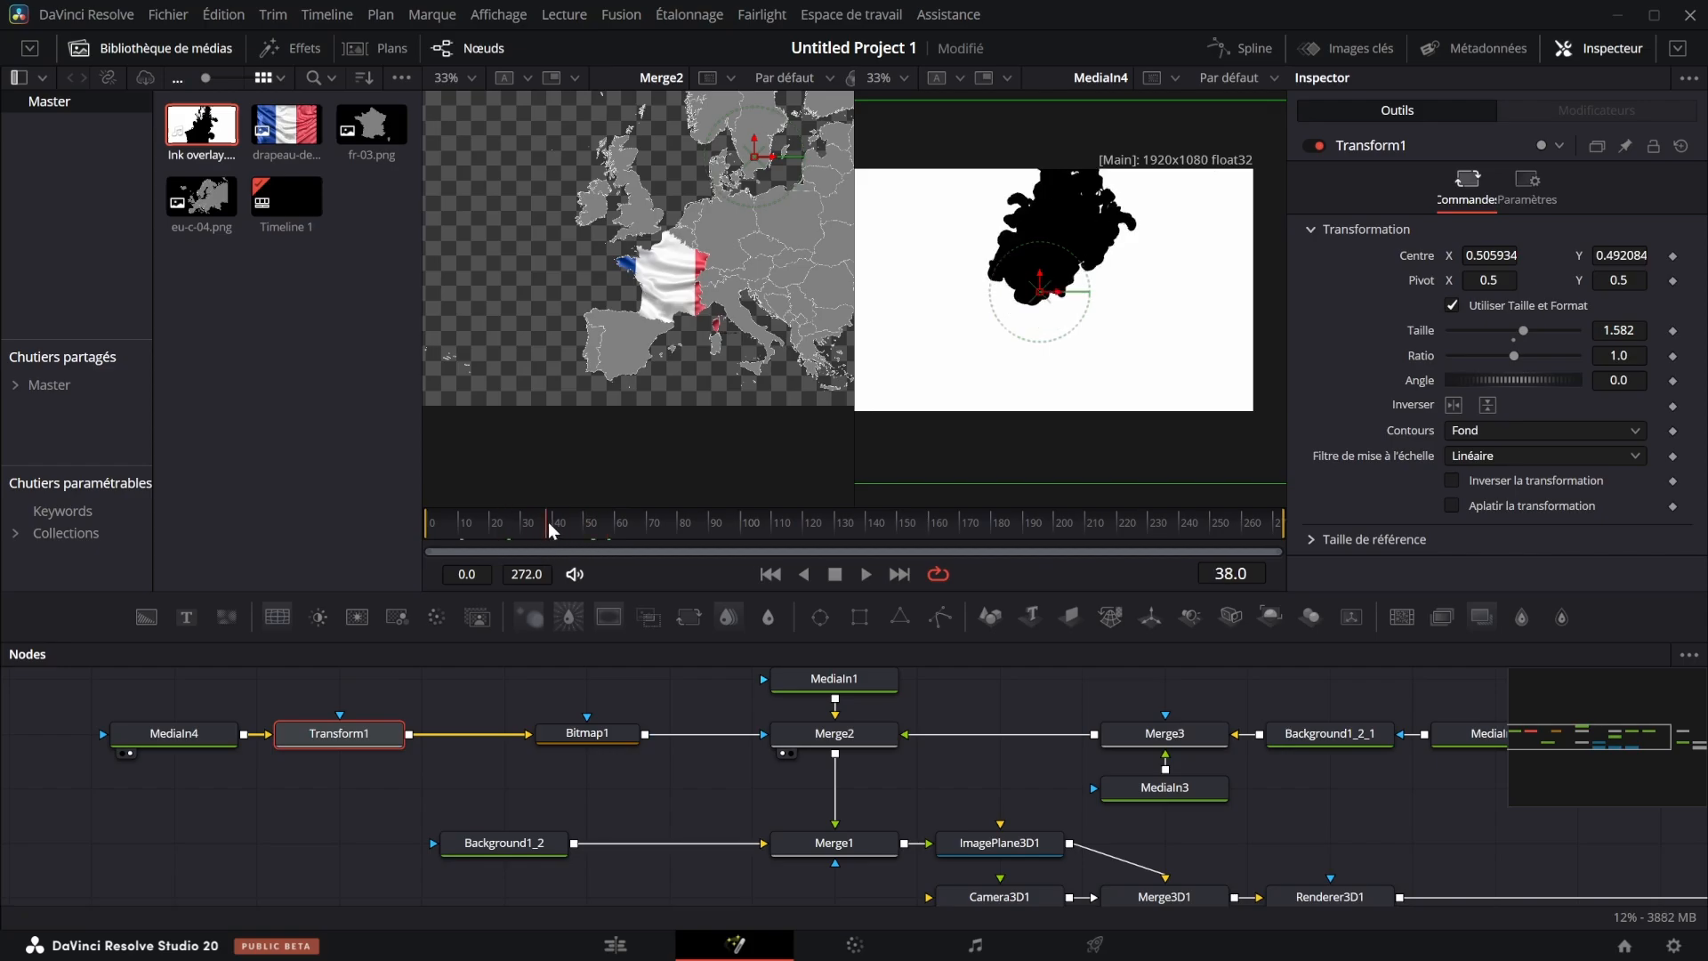
Set Bitmap1's channel to Luminance and invert it, checking the ink reveal across the animation
click(583, 733)
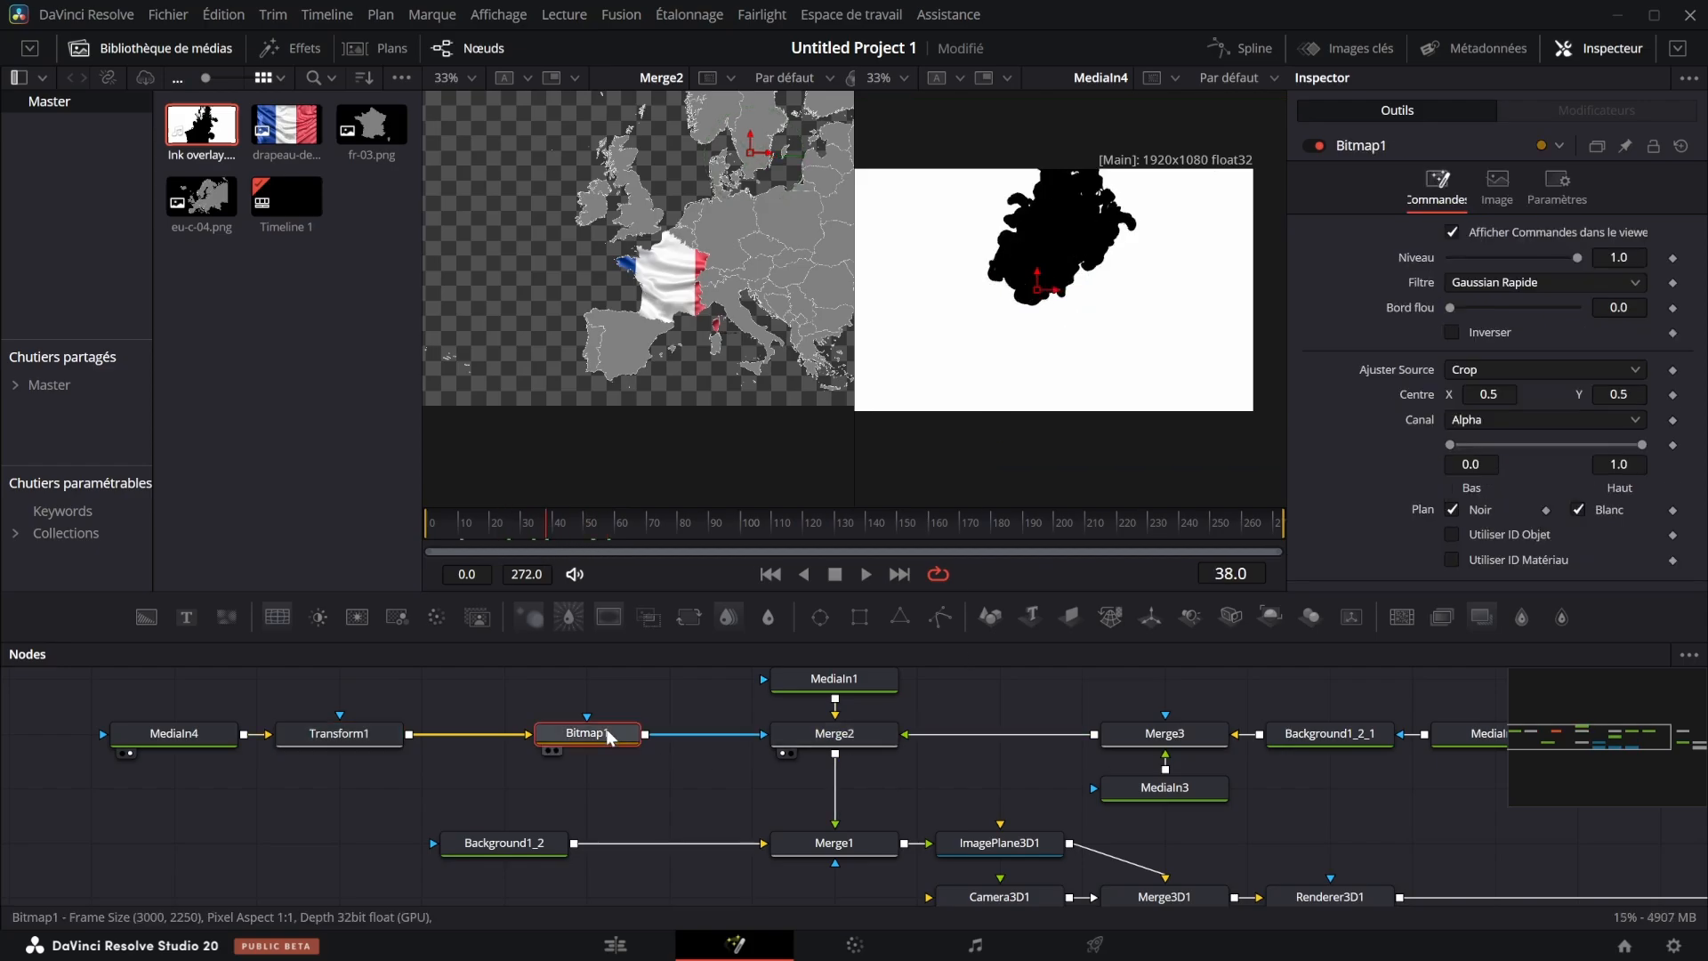
click(1525, 426)
click(1498, 558)
click(473, 535)
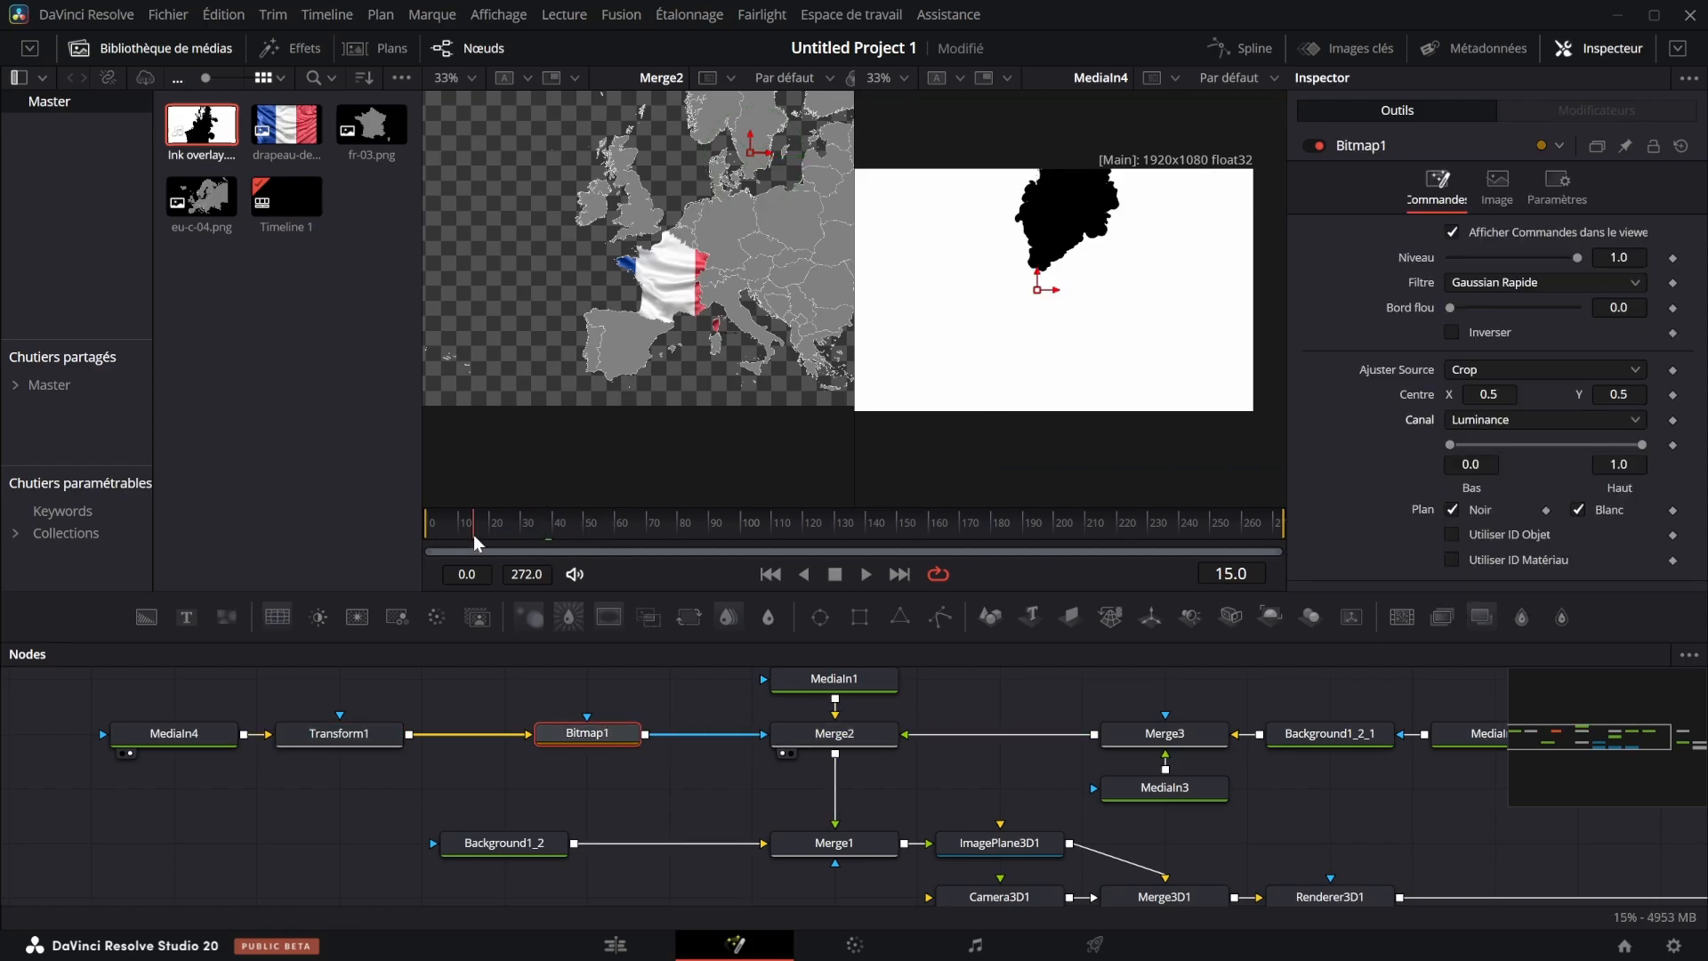
mouse_move(473, 535)
mouse_down()
mouse_move(418, 547)
mouse_move(872, 531)
mouse_move(797, 531)
mouse_up()
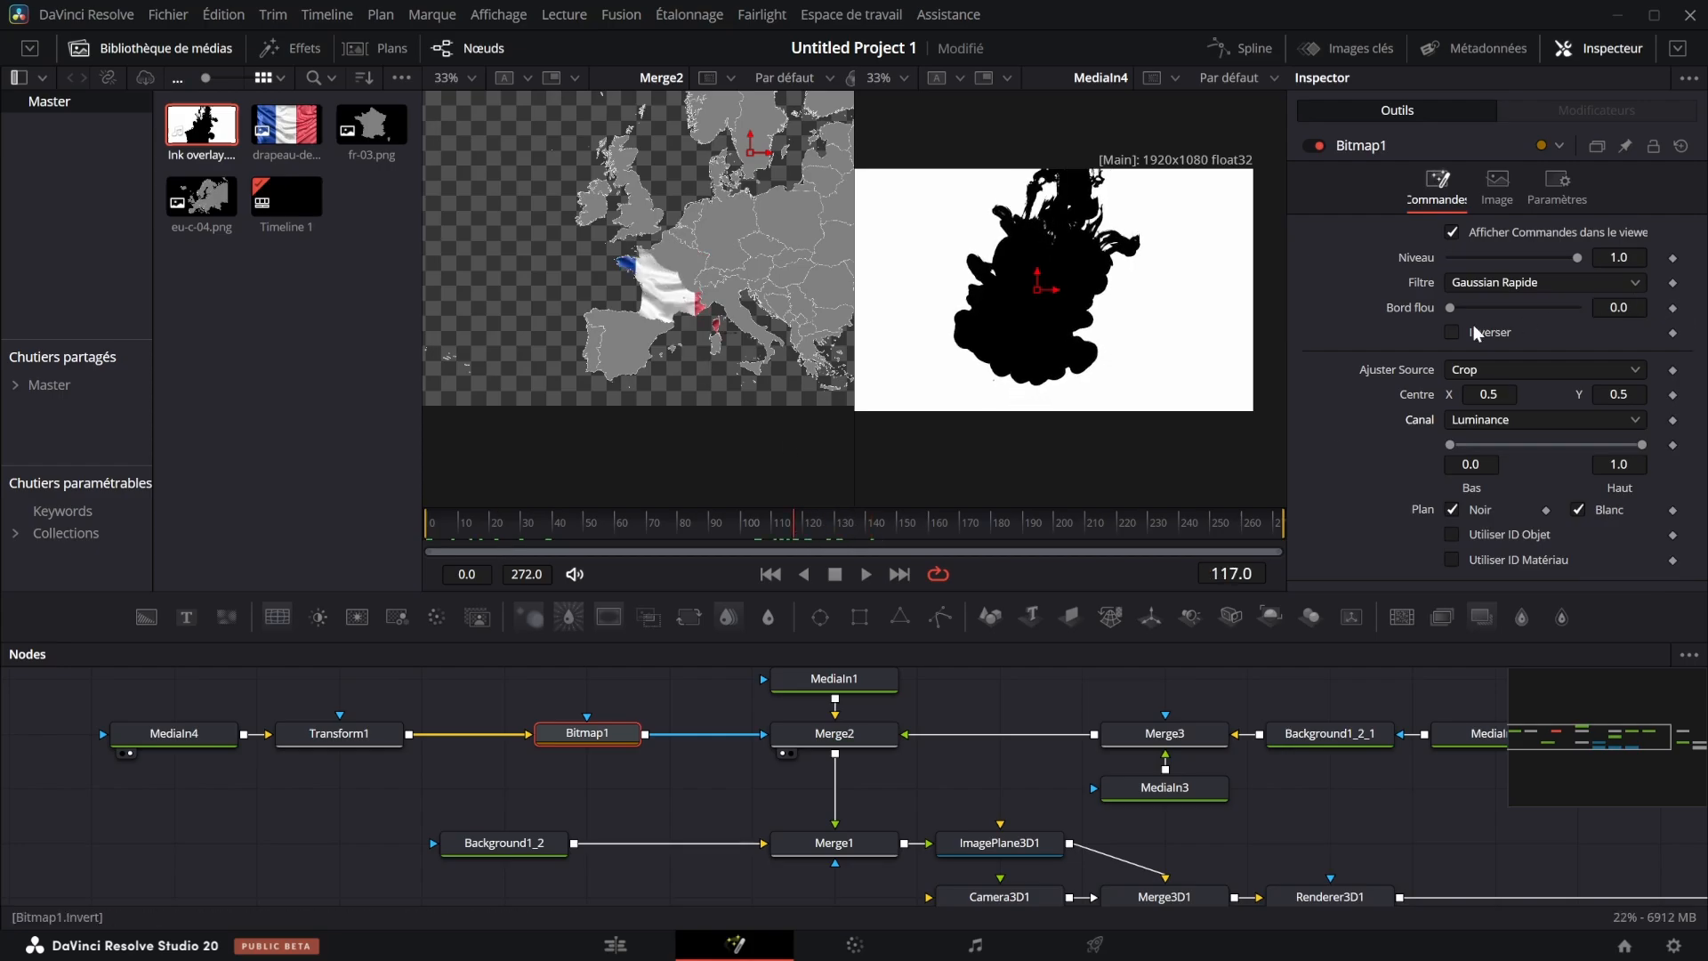
click(1452, 332)
mouse_move(794, 521)
mouse_down()
mouse_move(605, 512)
mouse_move(382, 550)
mouse_up()
Trim the start of the MediaIn4 ink clip to frame 86 and check the flag reveal
click(208, 736)
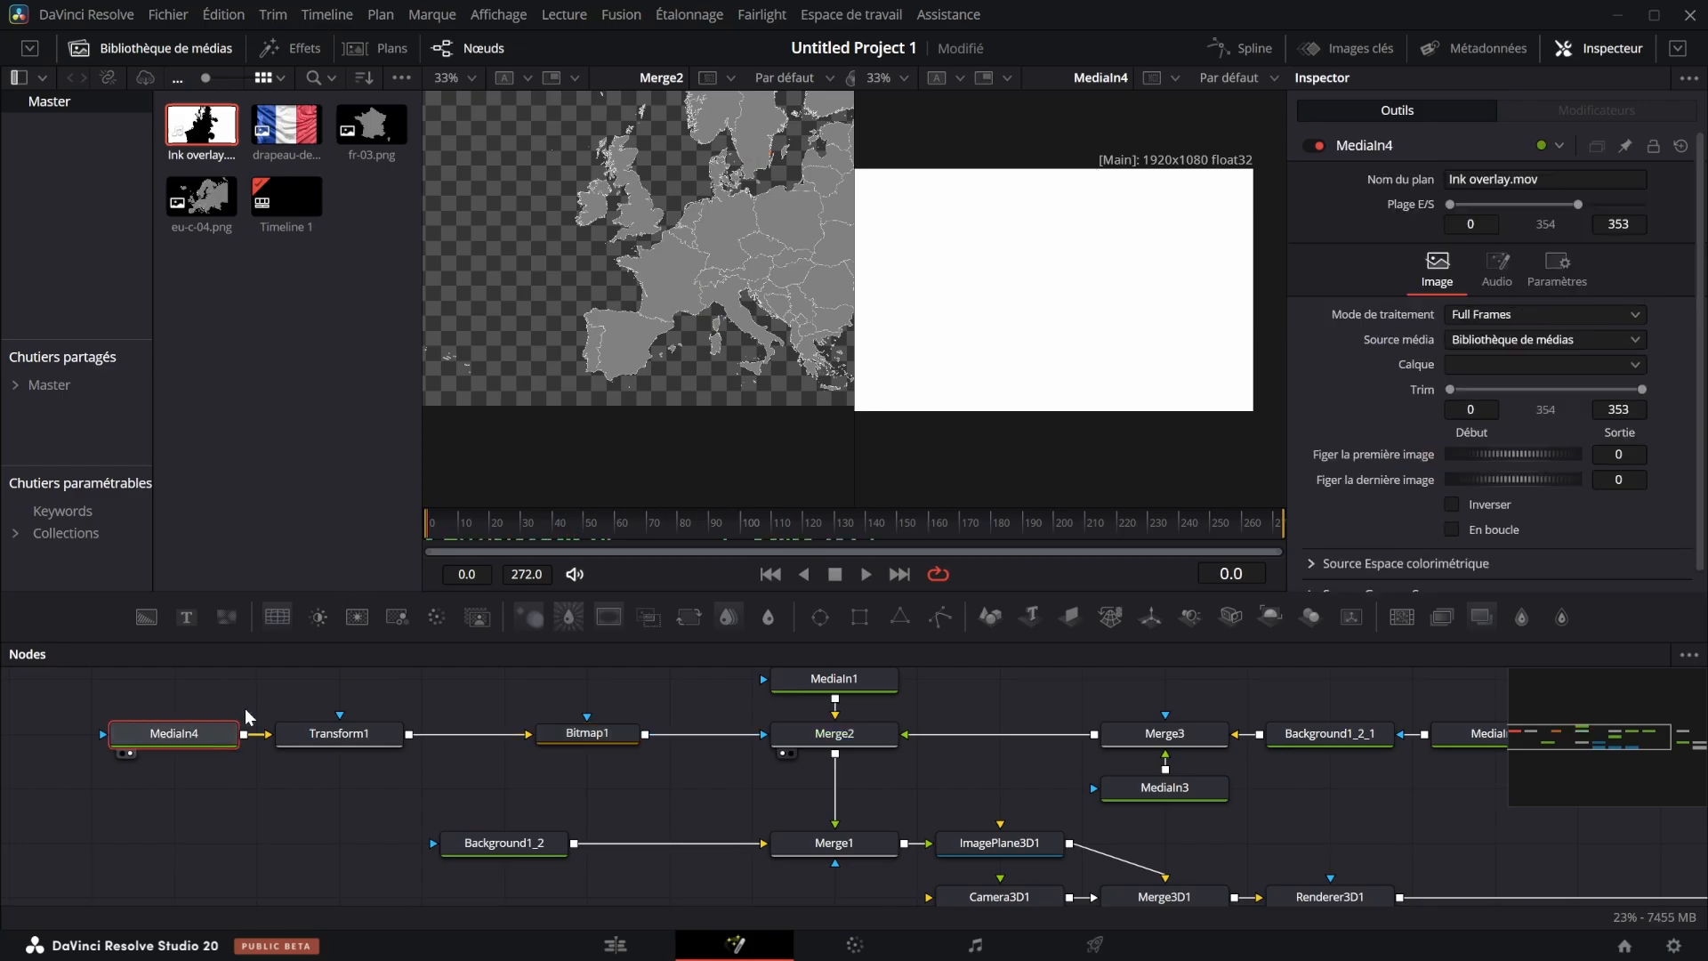
mouse_move(1450, 389)
mouse_down()
mouse_move(1507, 379)
mouse_move(1493, 382)
mouse_up()
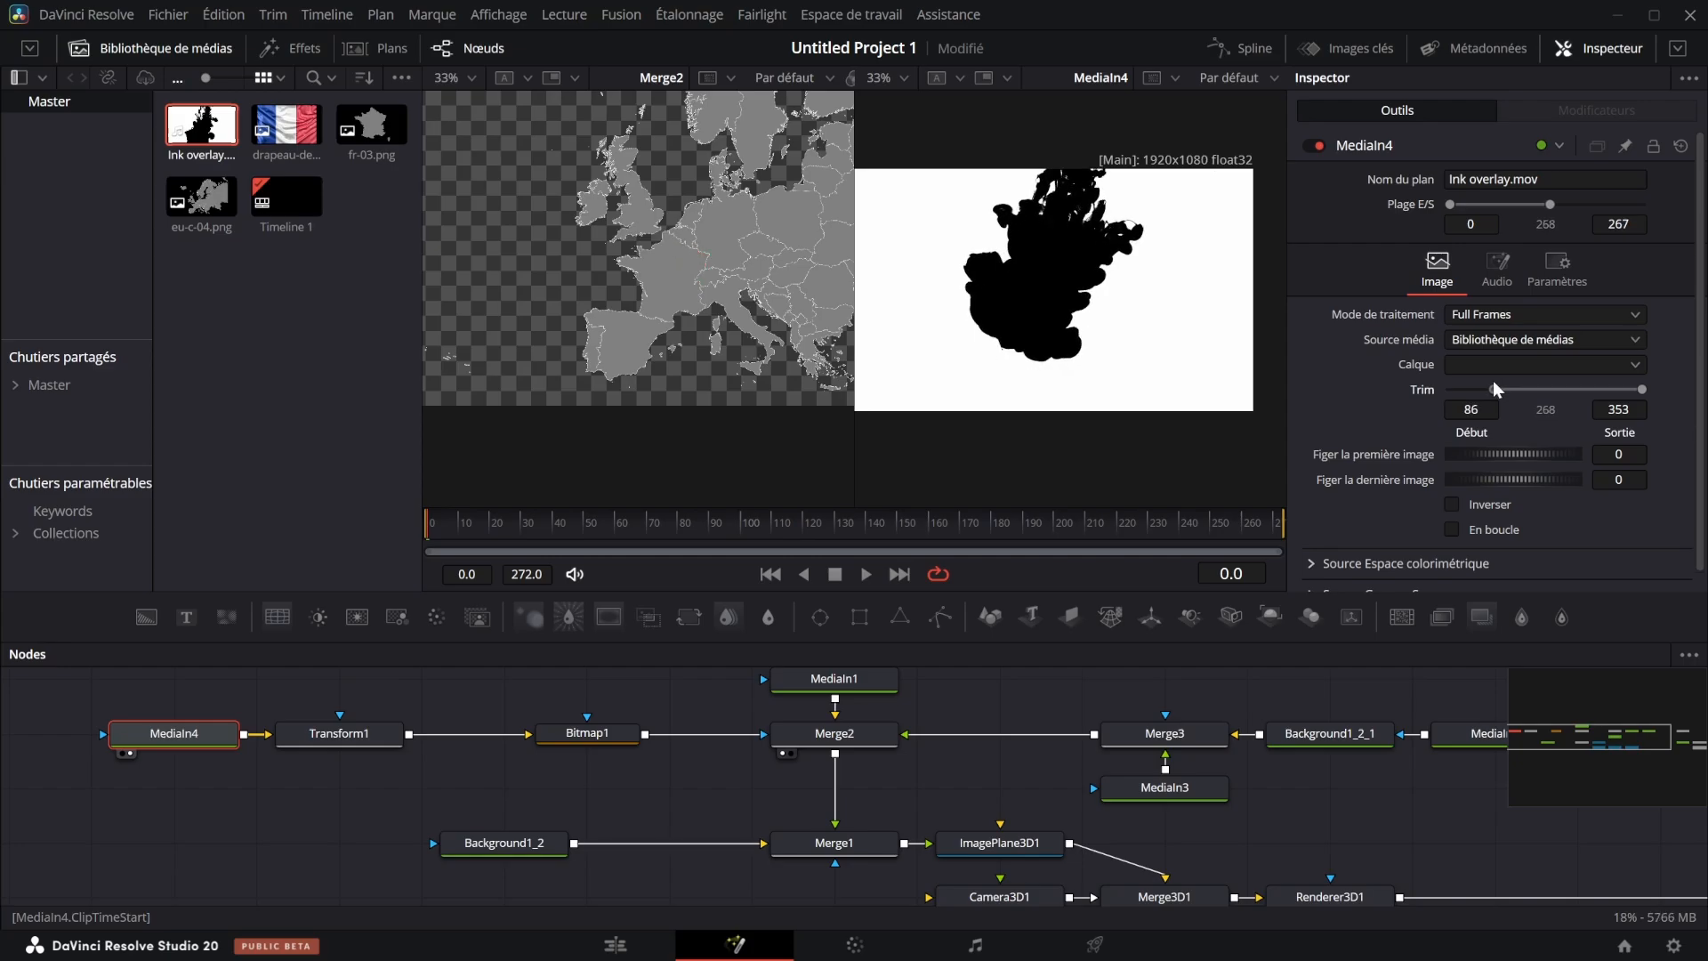
drag(537, 520, 685, 525)
Hold the last frame of the MediaIn4 ink clip for 110 frames, checking the end of the composition
drag(477, 710, 568, 739)
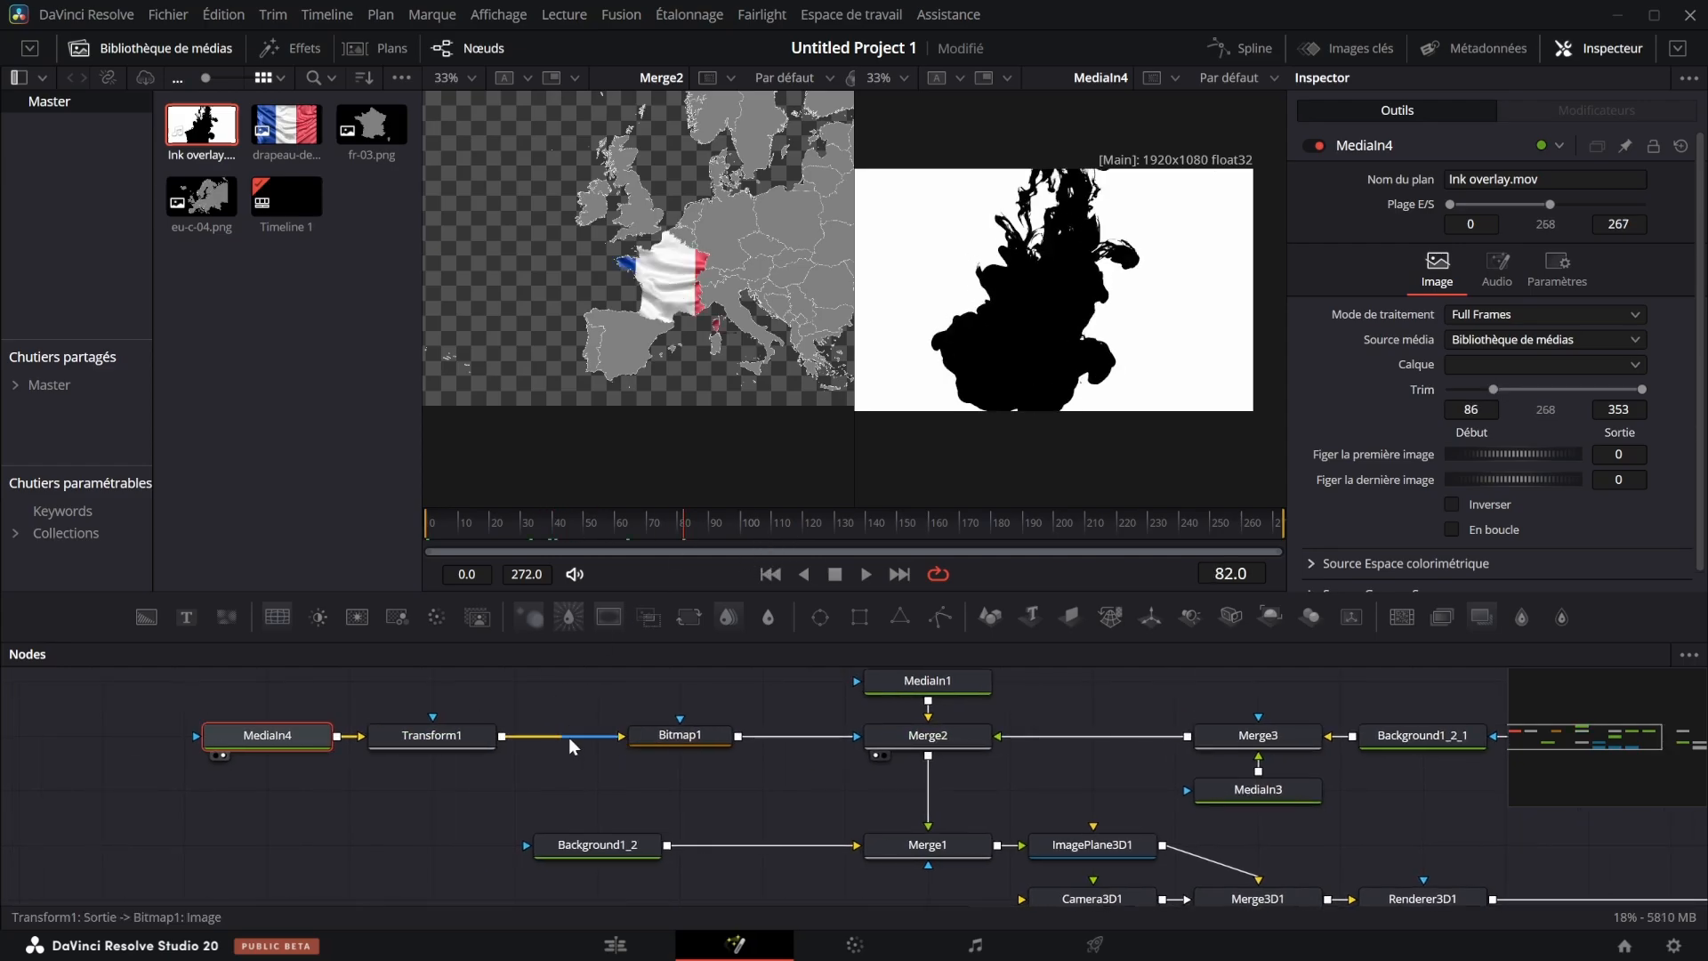
click(470, 743)
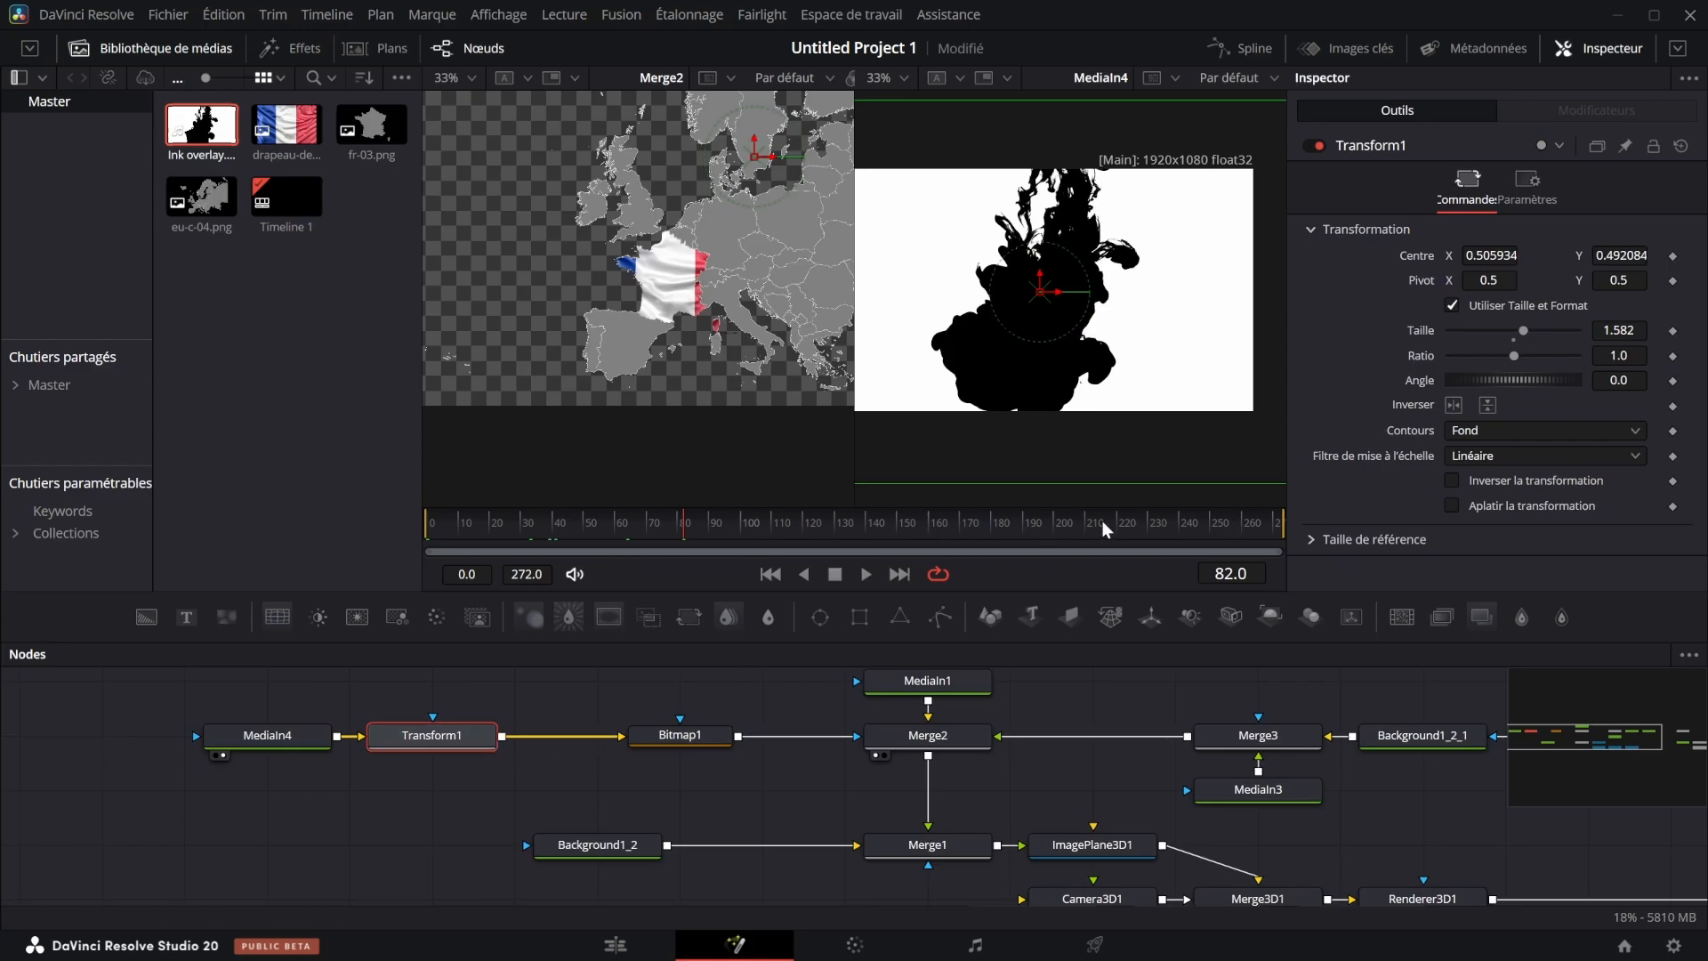
drag(1102, 521, 1272, 537)
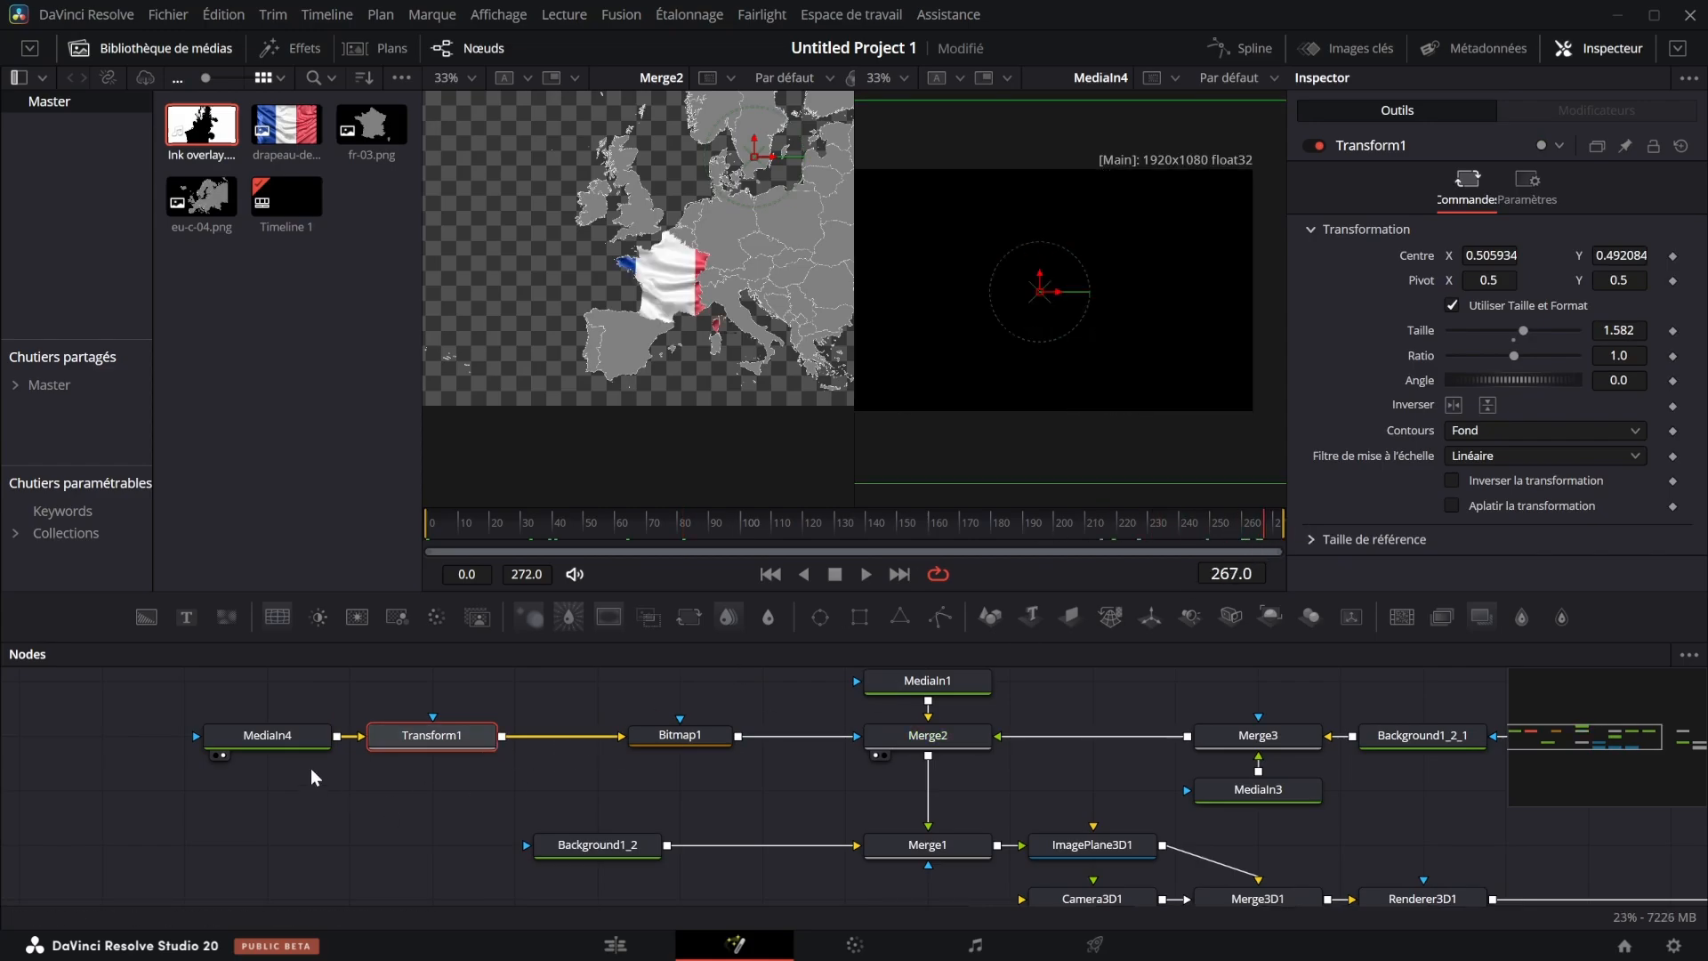
click(305, 742)
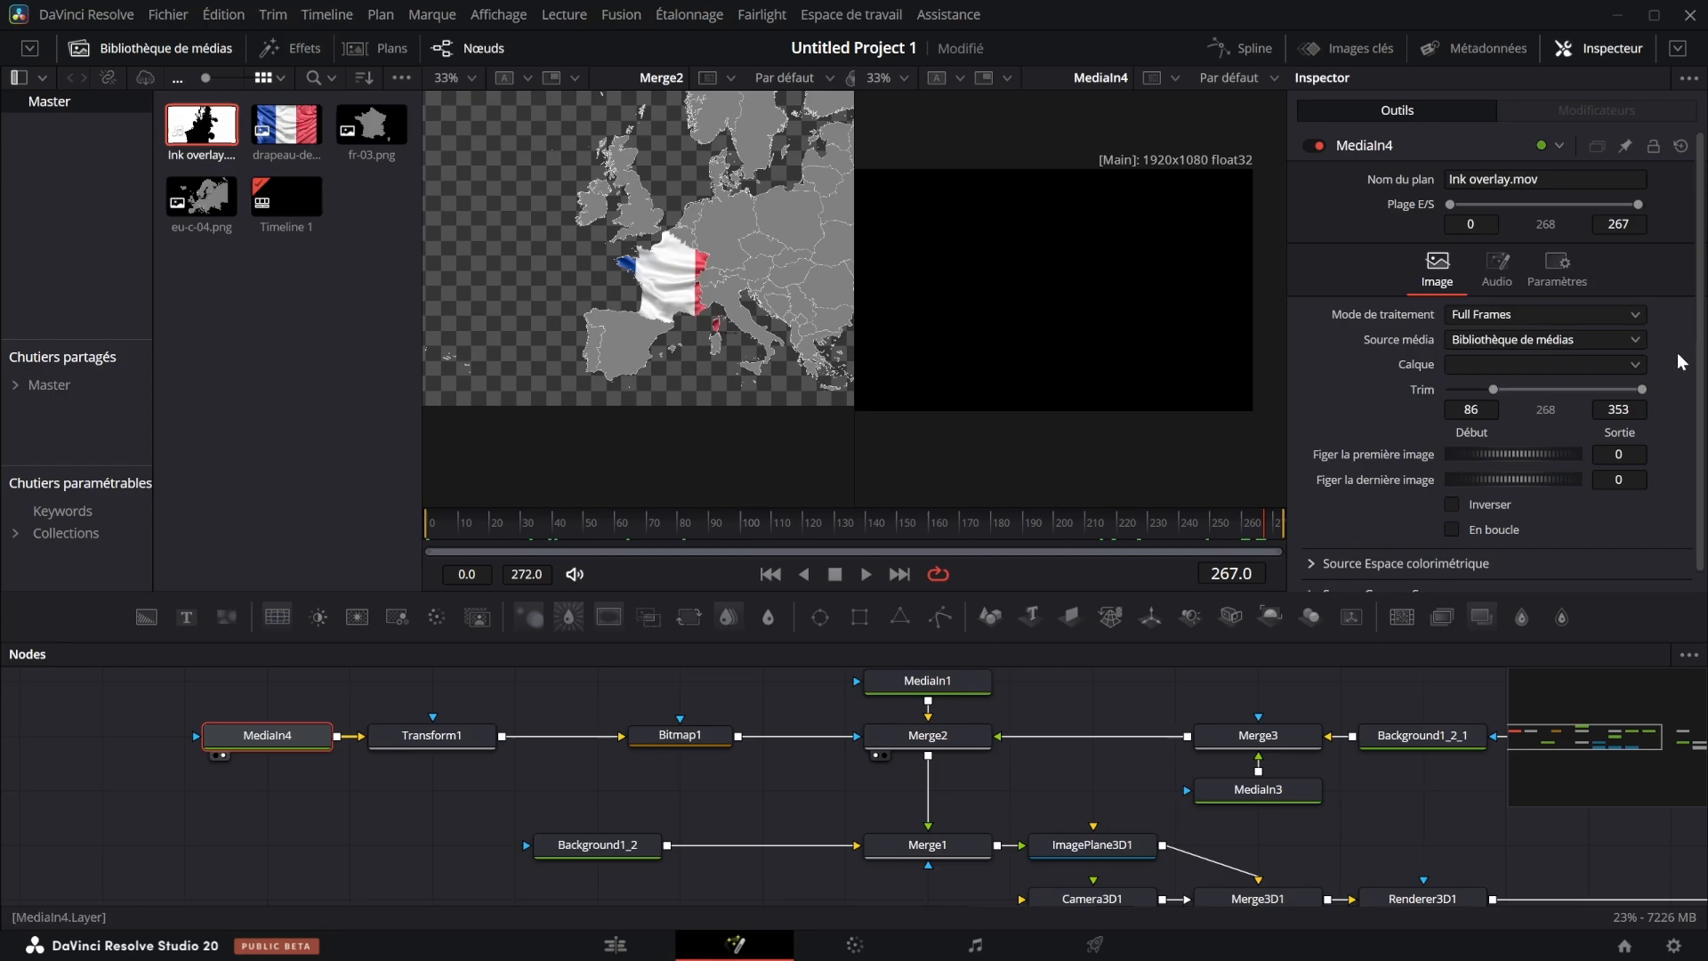
click(1619, 480)
text(150)
key(Return)
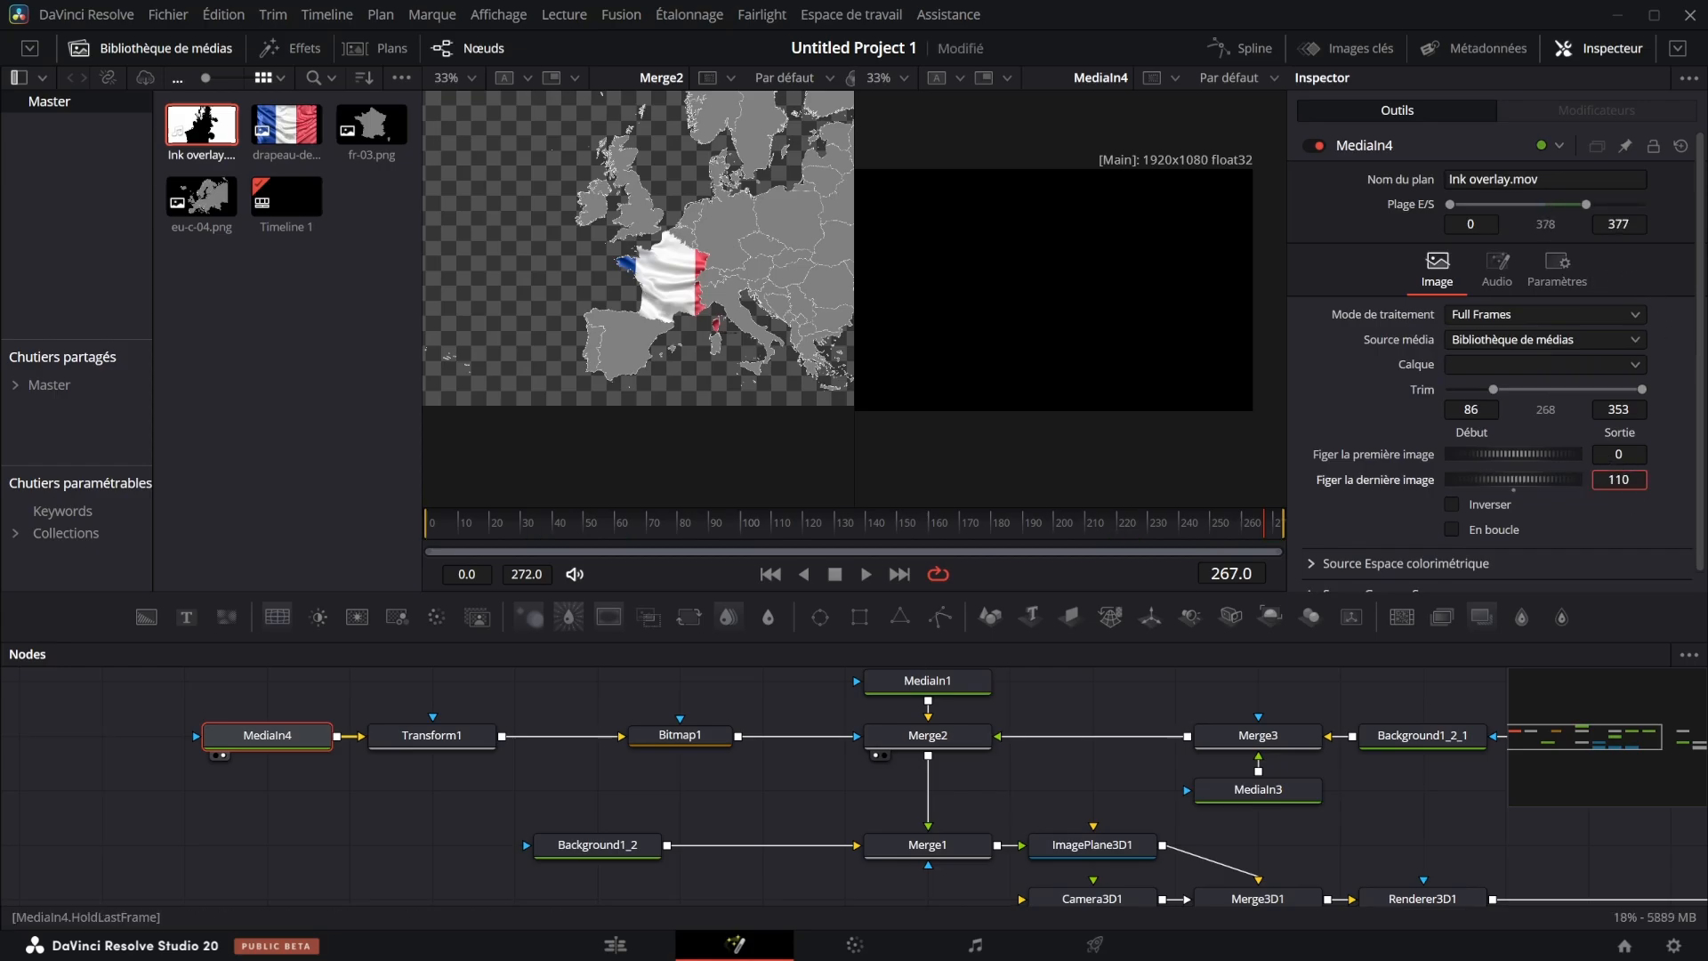
mouse_move(1270, 518)
mouse_down()
mouse_move(458, 521)
mouse_move(652, 521)
mouse_up()
Paste a SoftGlow with gain 0.433 and glow size 53.5 between Merge3 and Merge2
scroll(939, 704, up, 1)
click(1256, 805)
key(ctrl+v)
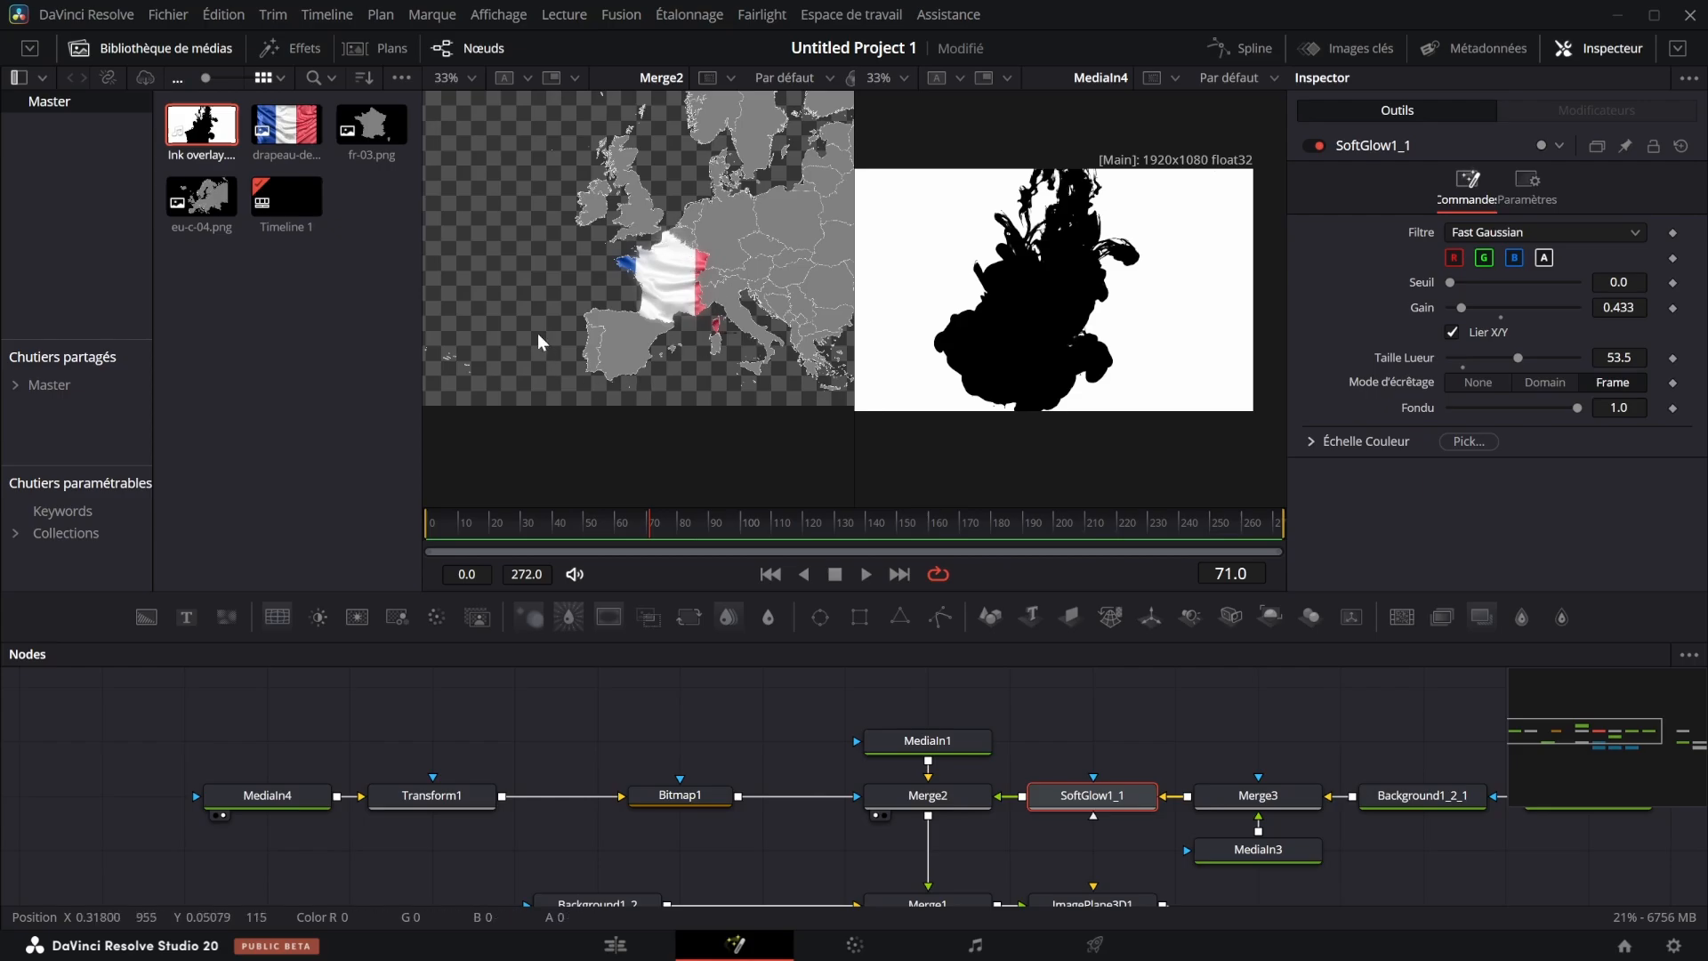
drag(715, 309, 674, 300)
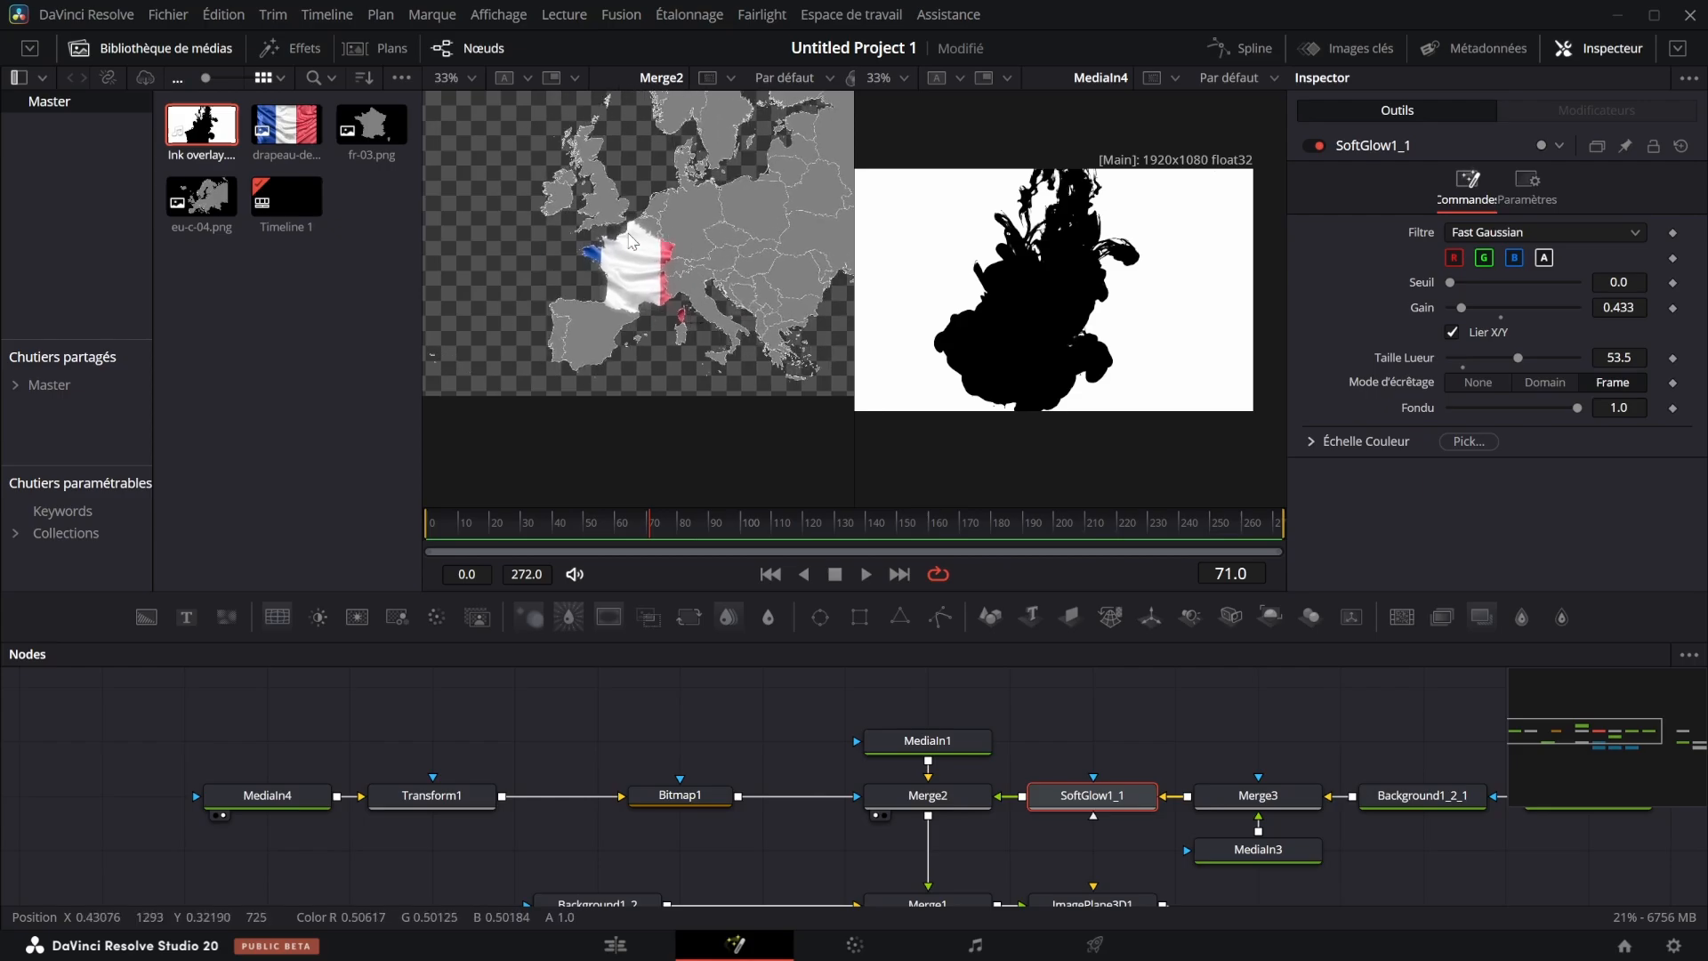
drag(653, 218, 670, 182)
drag(788, 345, 534, 417)
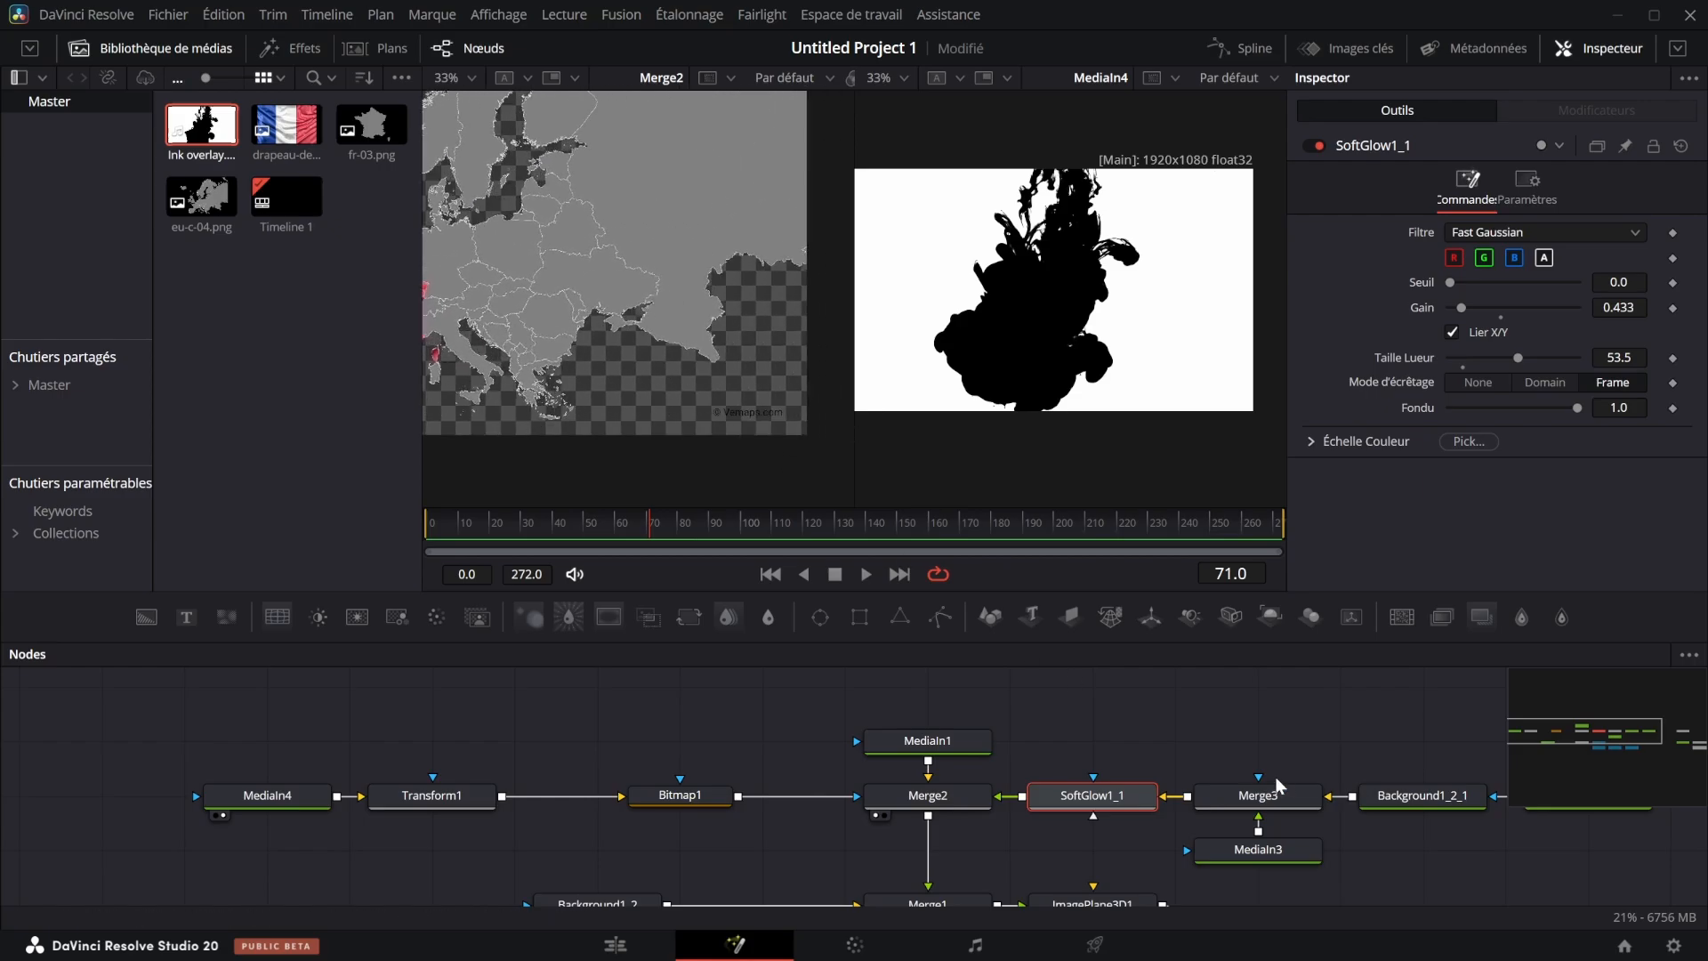
Show Merge4 in the second viewer and the Merge3D1 scene in the first viewer
drag(1281, 801, 769, 747)
drag(1212, 802, 1054, 303)
drag(682, 785, 1003, 824)
drag(709, 840, 645, 299)
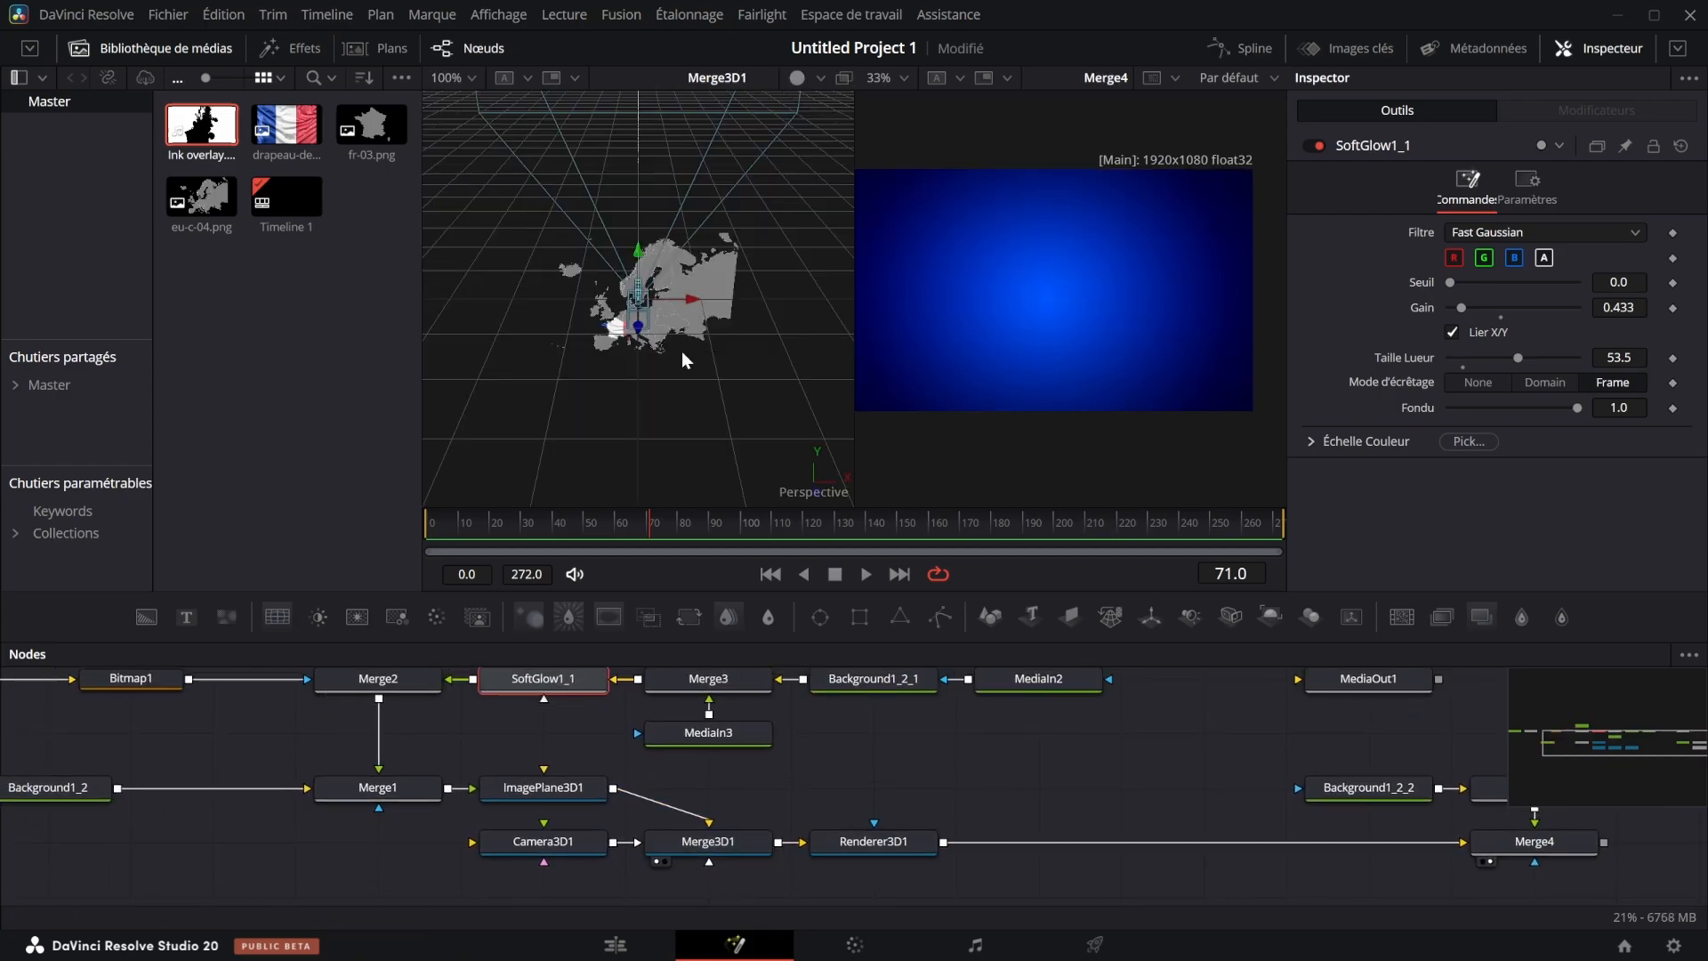
Place the Camera3D1 node below Merge3D1 and pull the camera back until the map fits in its view
drag(594, 854, 595, 909)
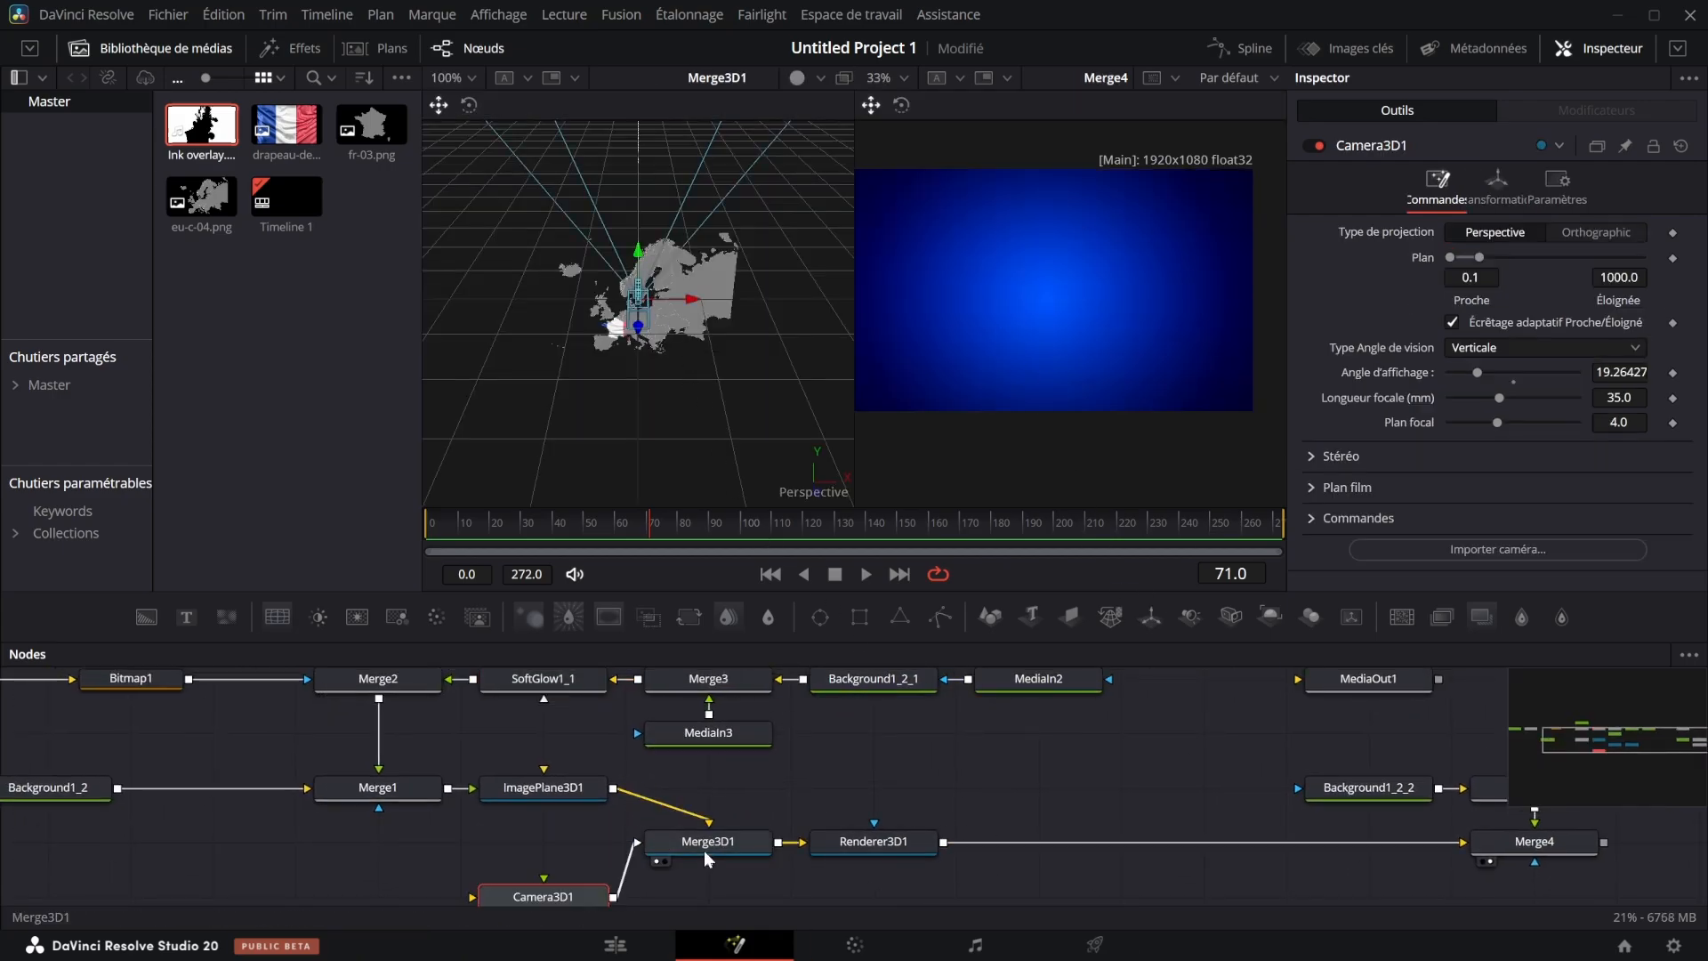
click(703, 845)
click(665, 330)
drag(639, 320, 639, 214)
Set Merge4's operator to Dessous so the rendered map sits over the blue background
drag(1472, 850, 1247, 838)
click(1281, 832)
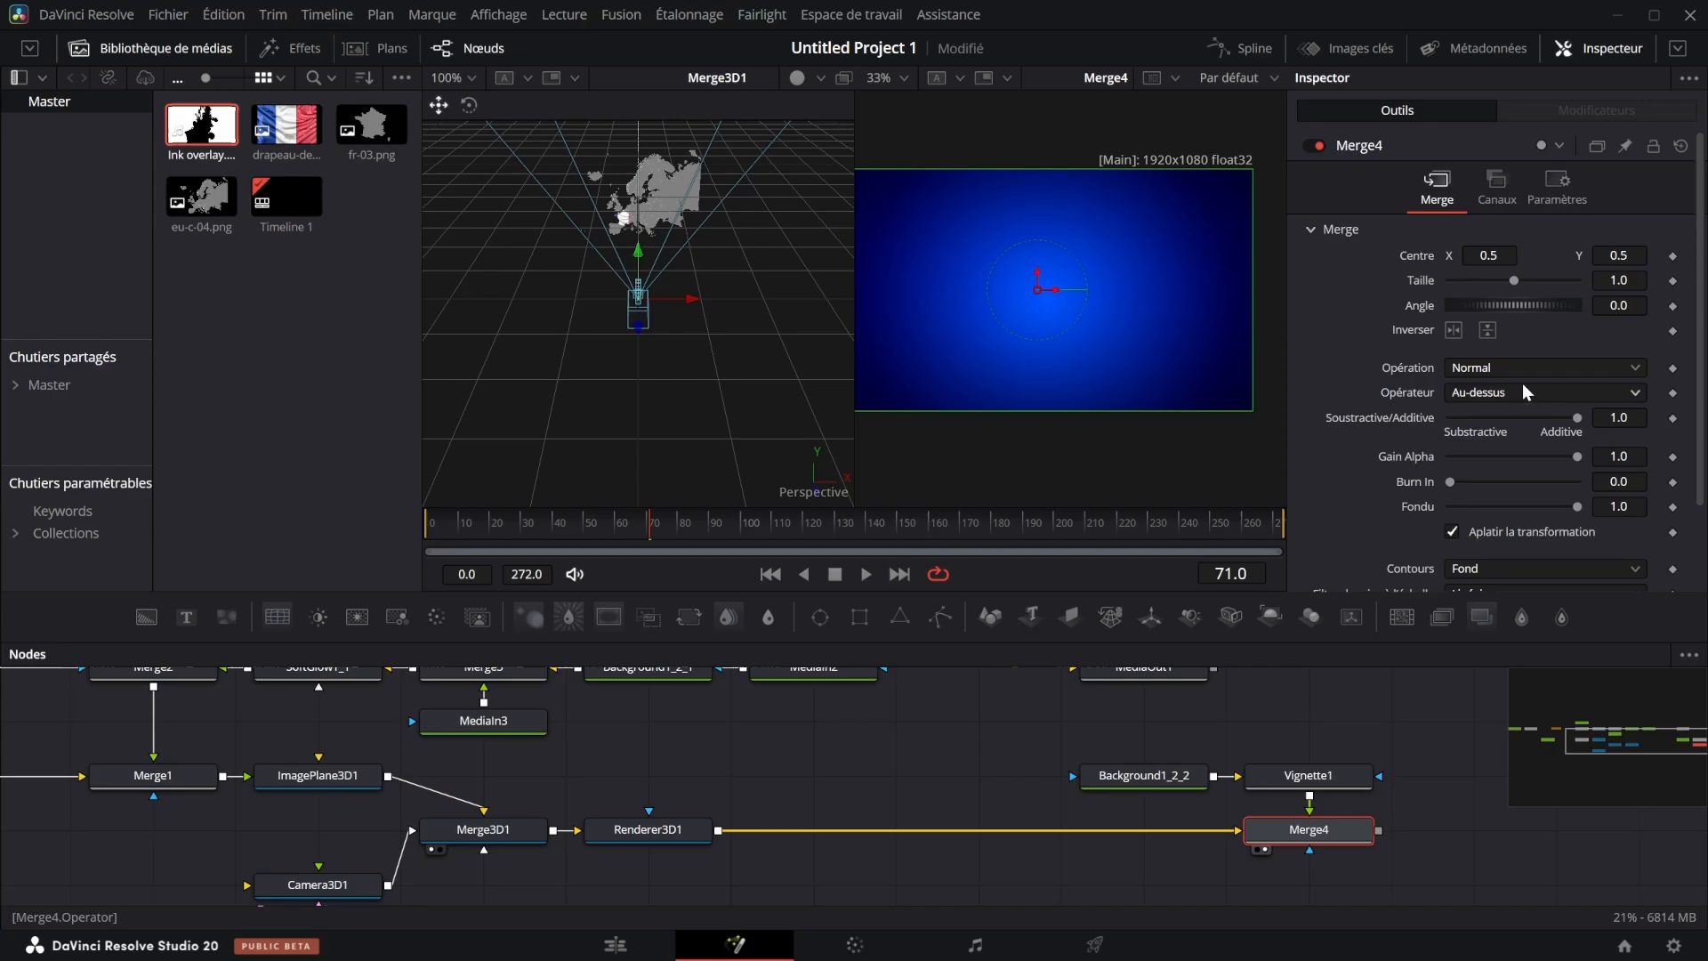
click(1475, 396)
click(1502, 626)
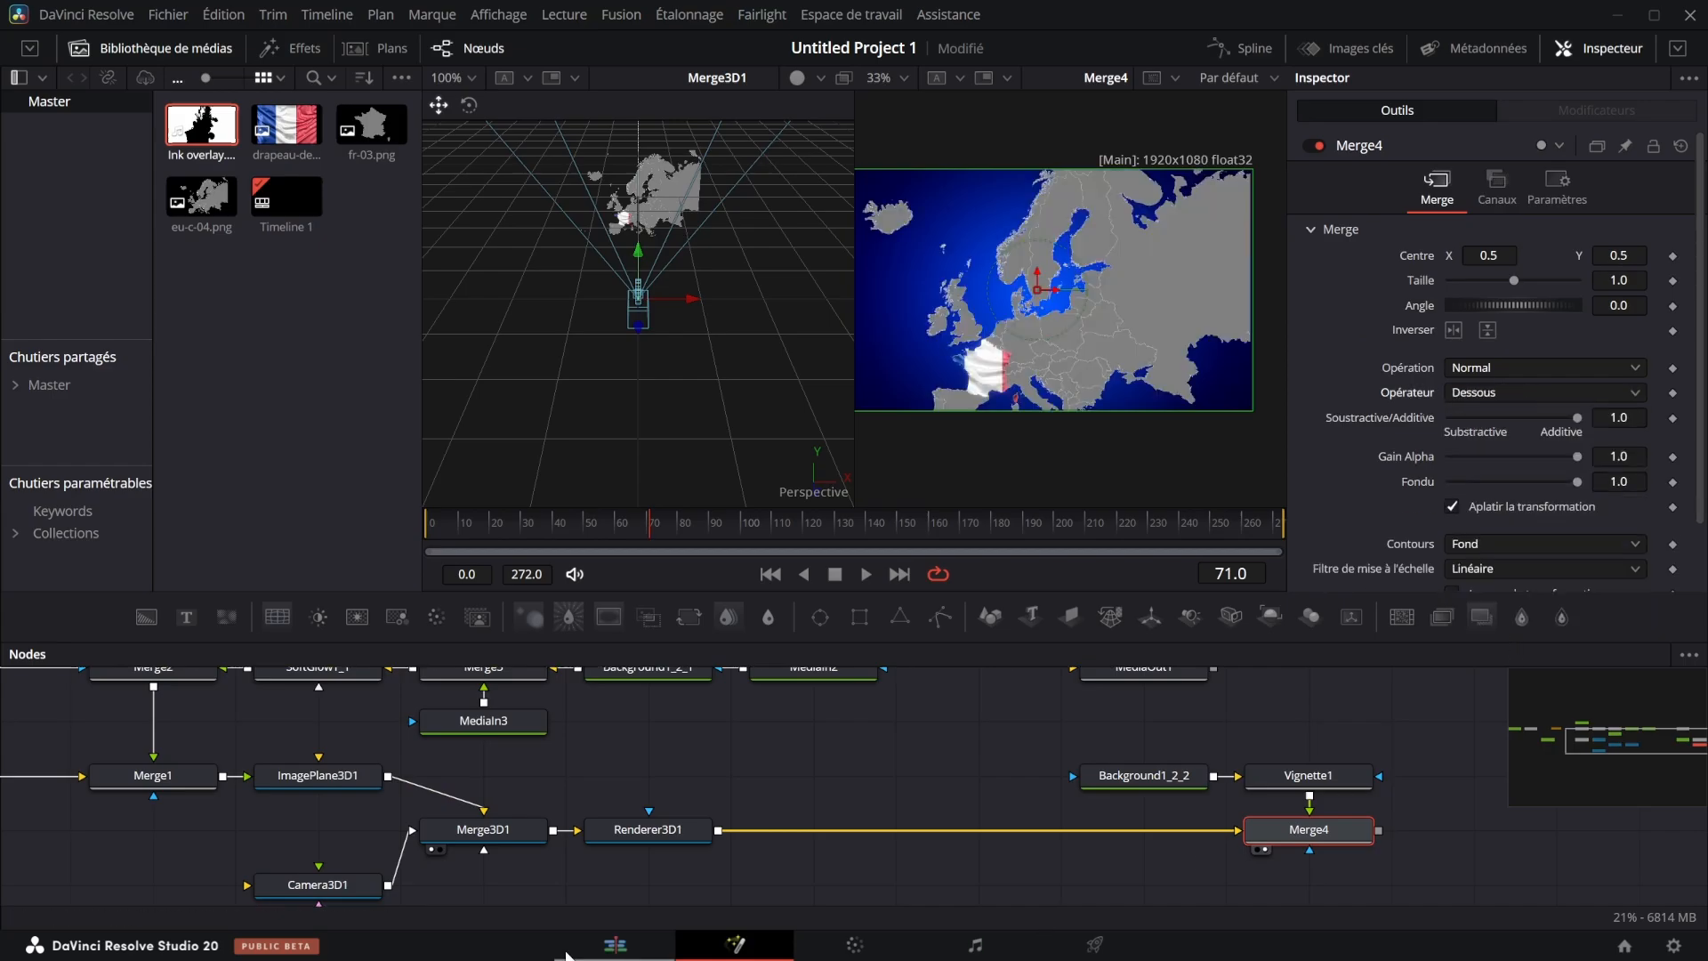
Add another SoftGlow between MediaIn1 and Merge2 with gain 0.315 and glow size 53.5
drag(548, 813, 695, 829)
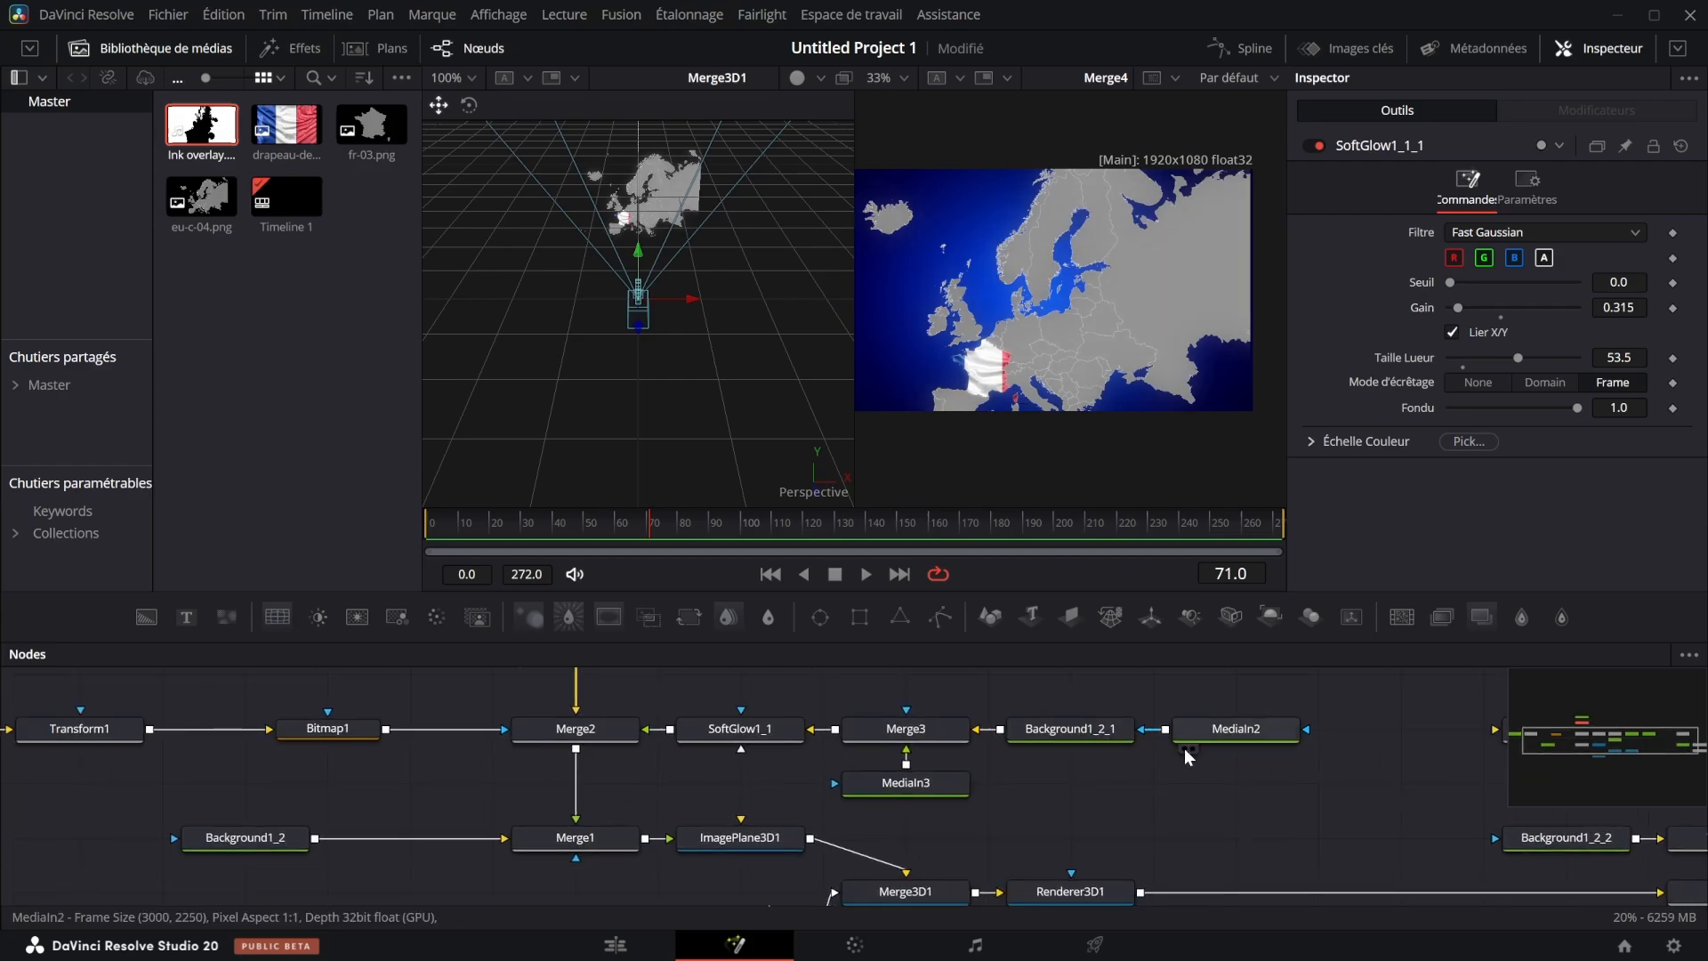
Enable Utiliser Destination in Camera3D1's transformation settings
click(651, 745)
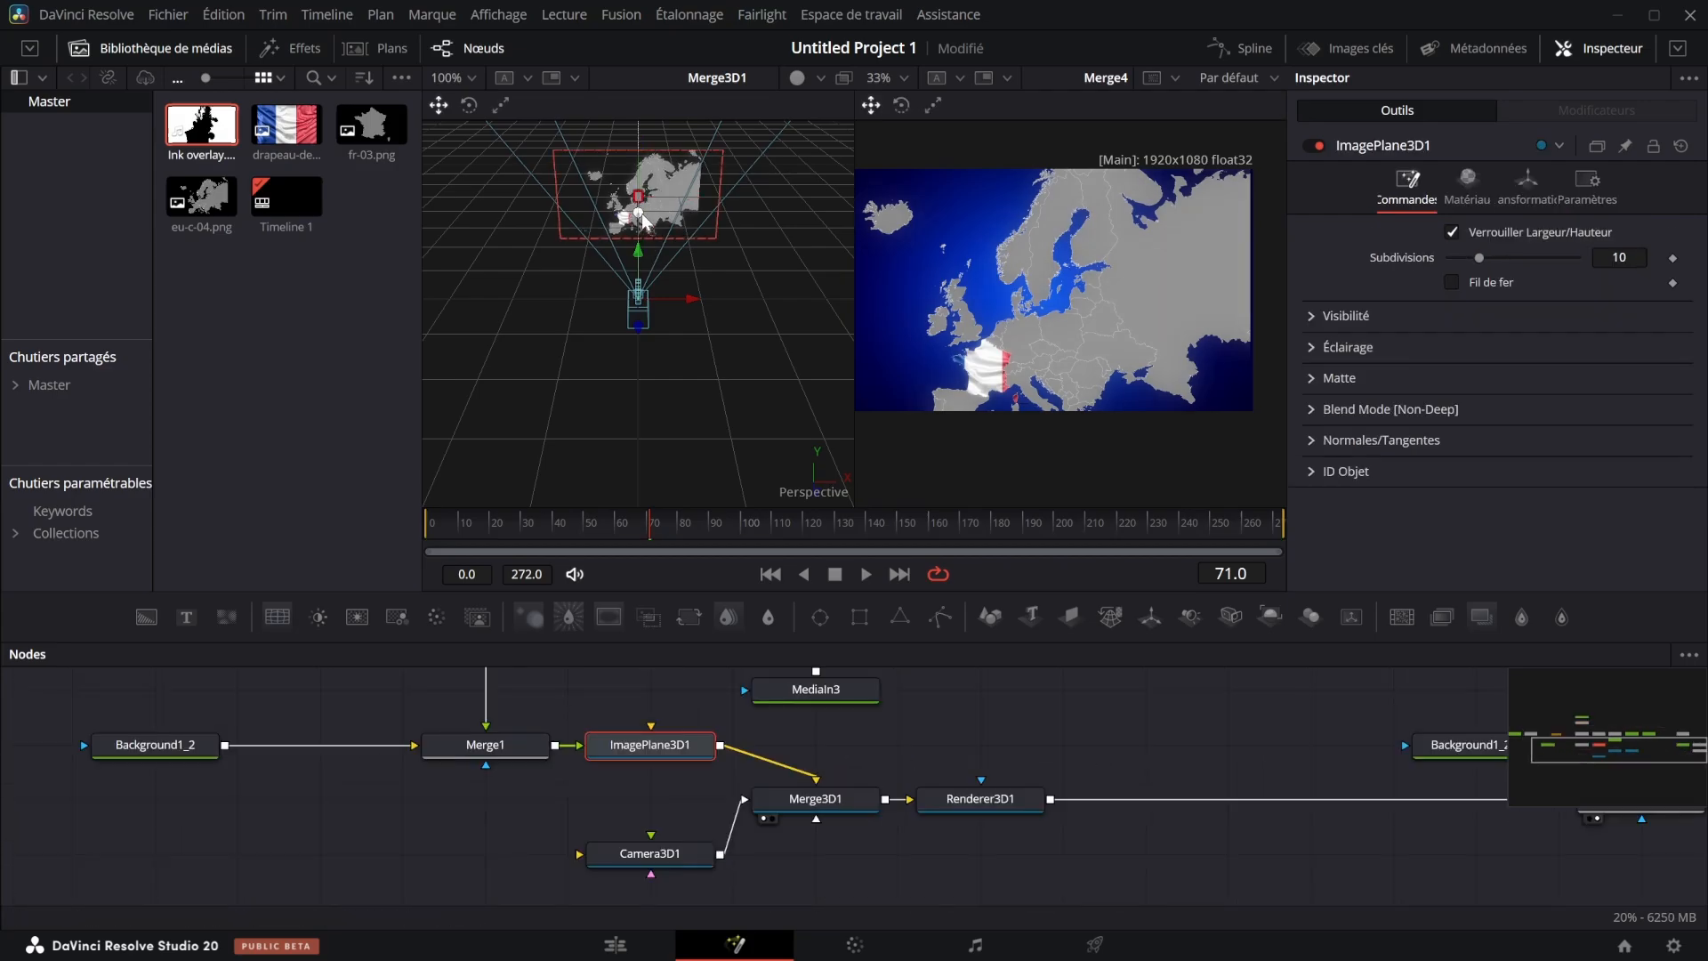
drag(1098, 330, 1131, 306)
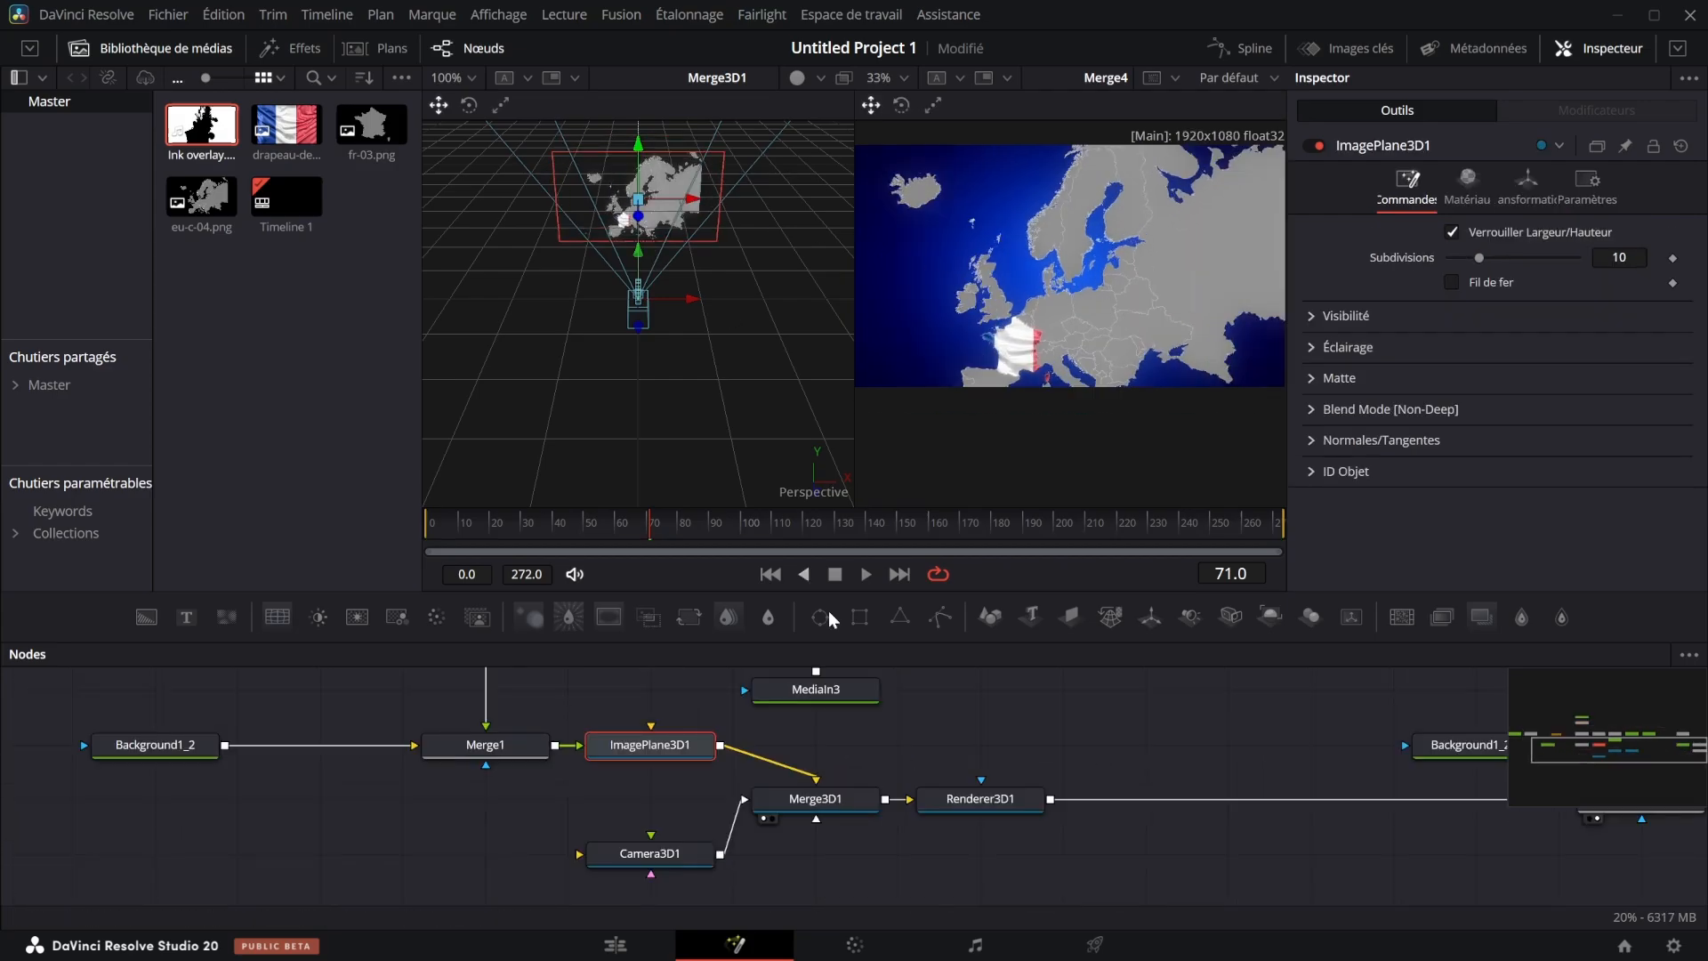
click(685, 858)
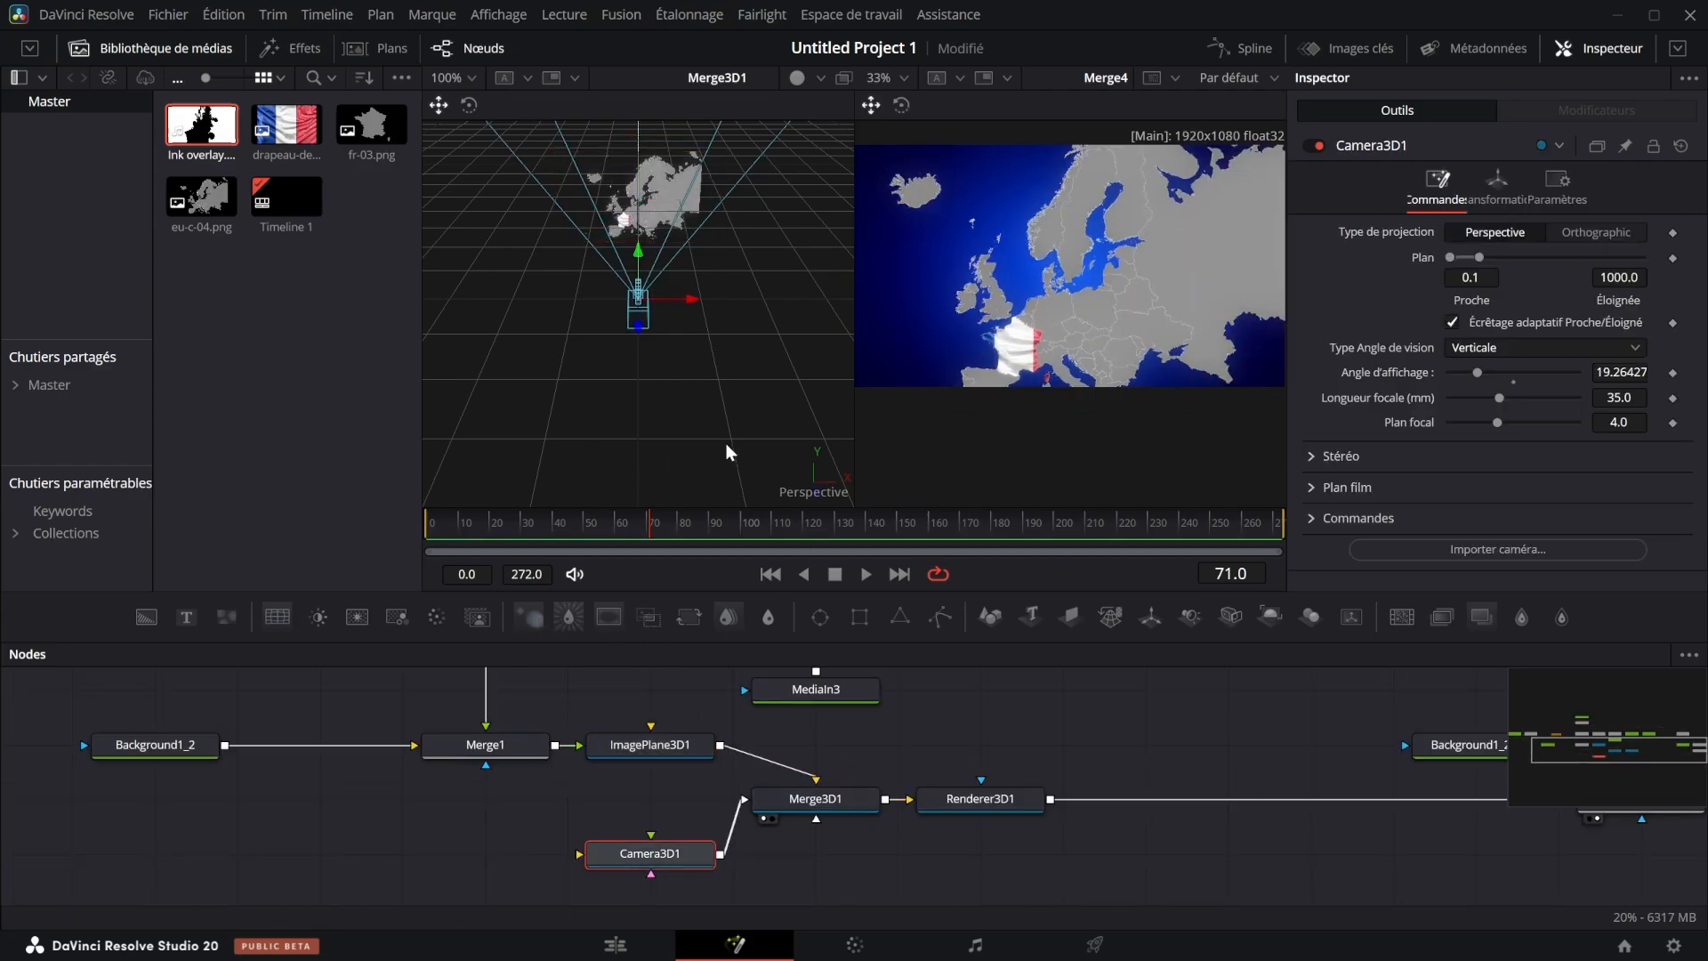
click(1499, 178)
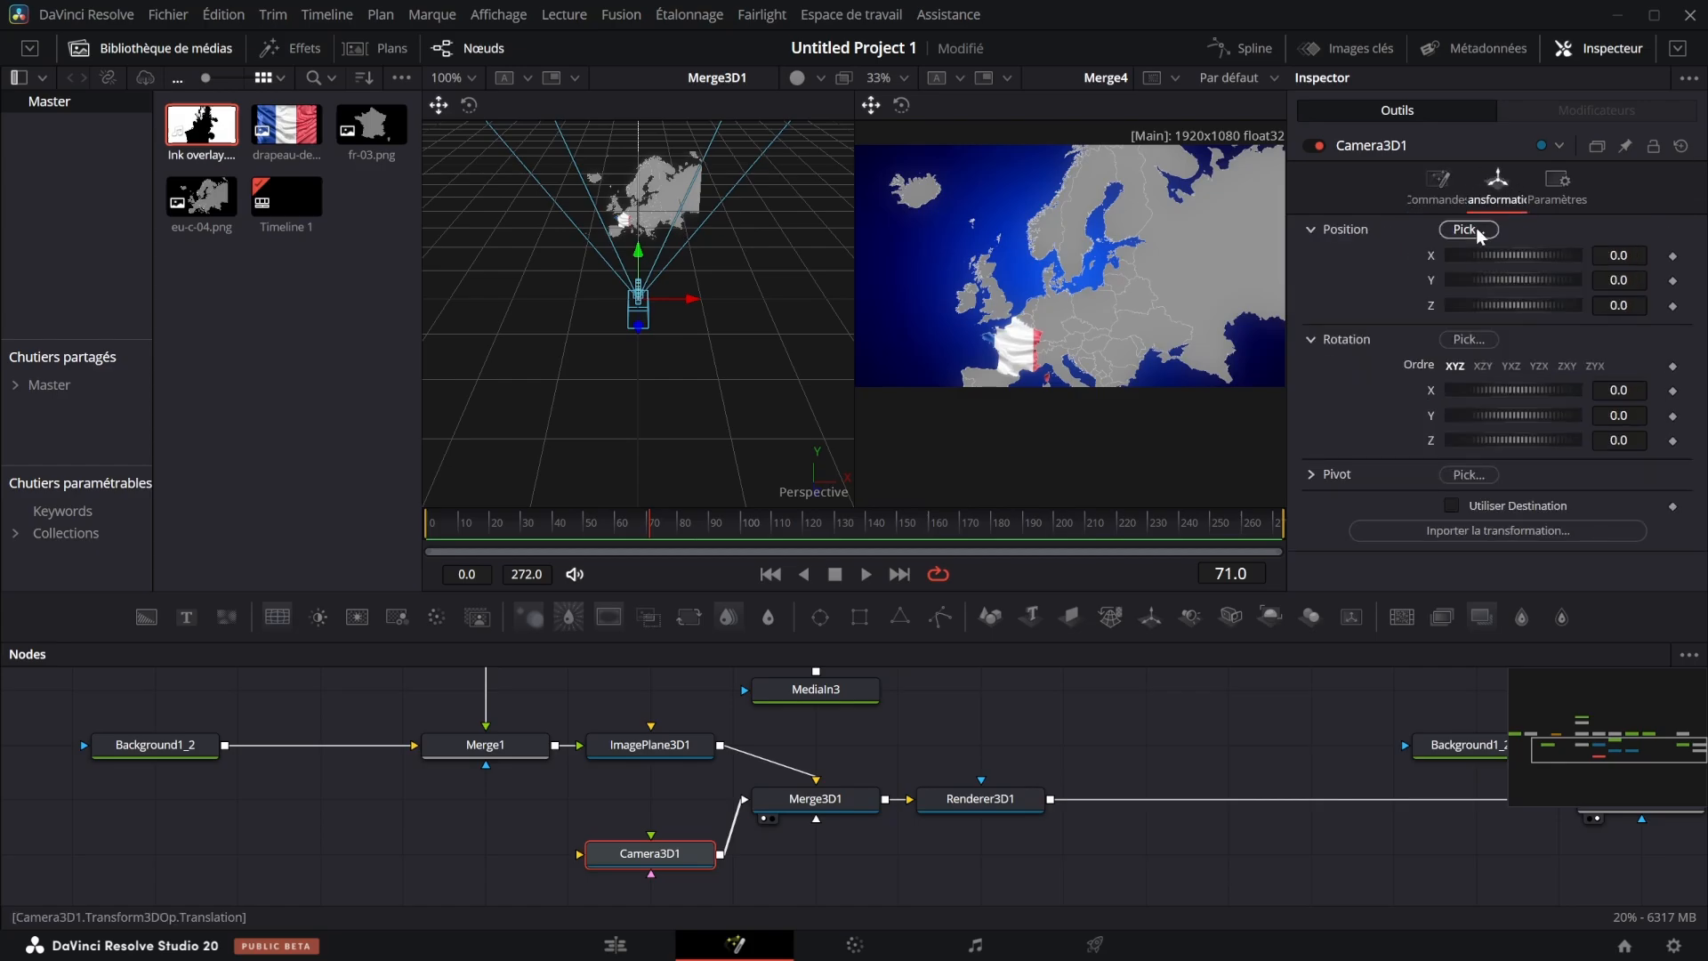
click(1453, 506)
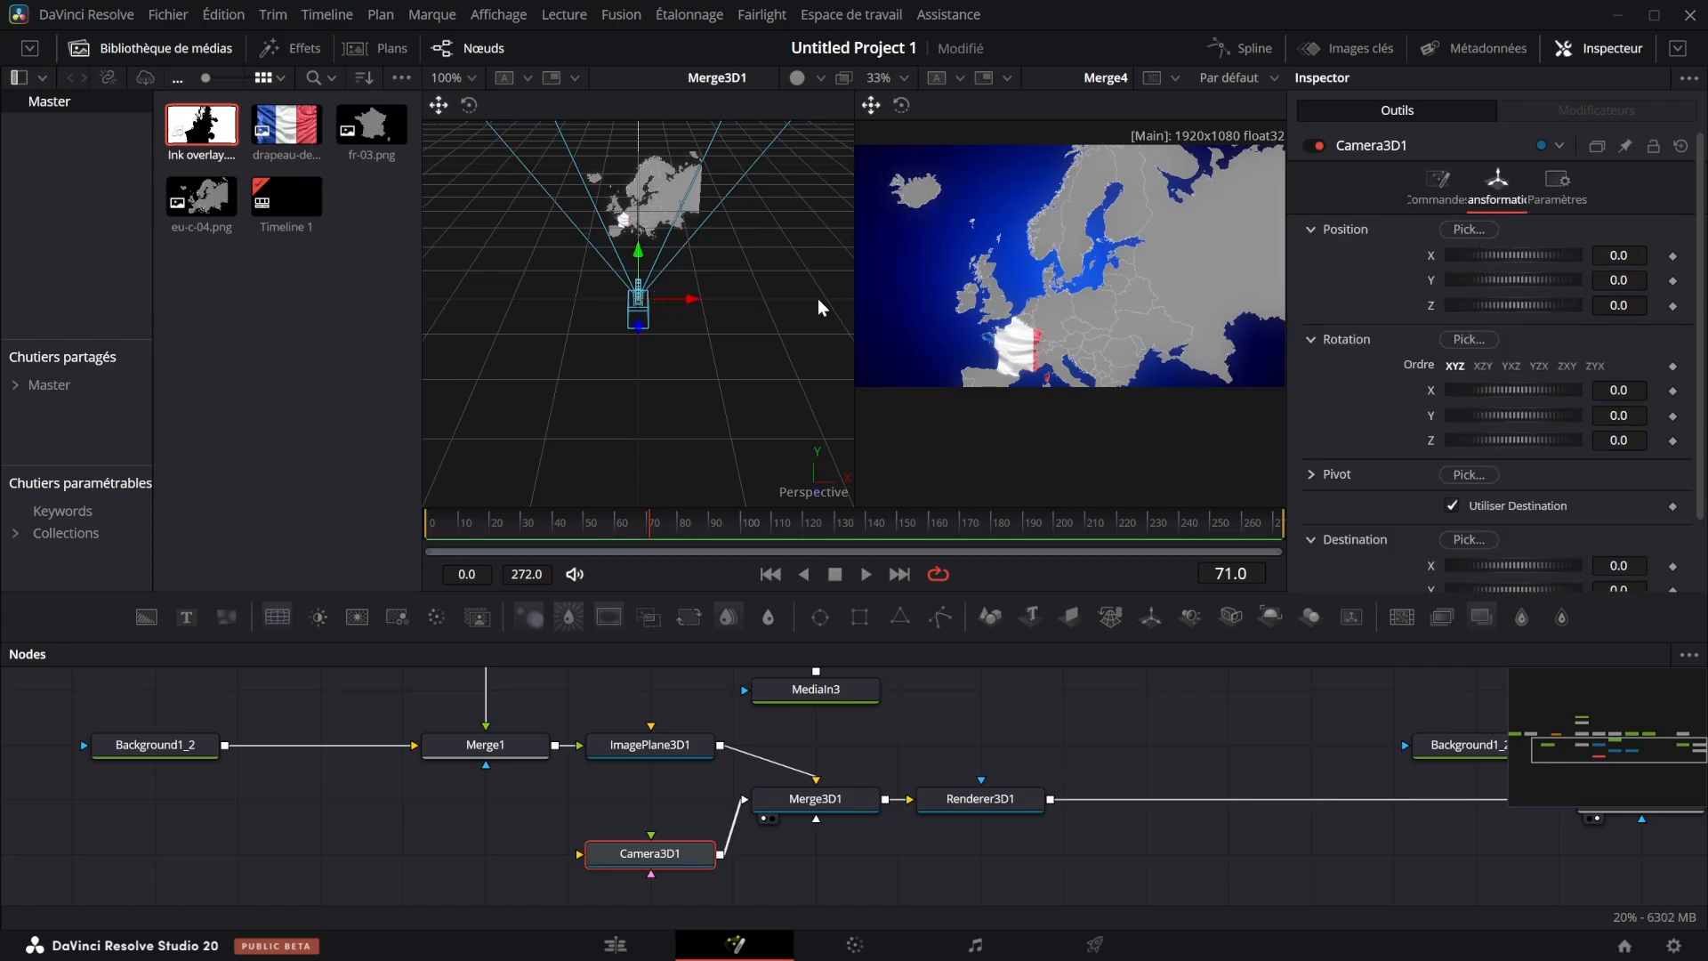
Set Camera3D1's destination Z to -1.18 so the target sits at the map plane
drag(667, 214, 765, 213)
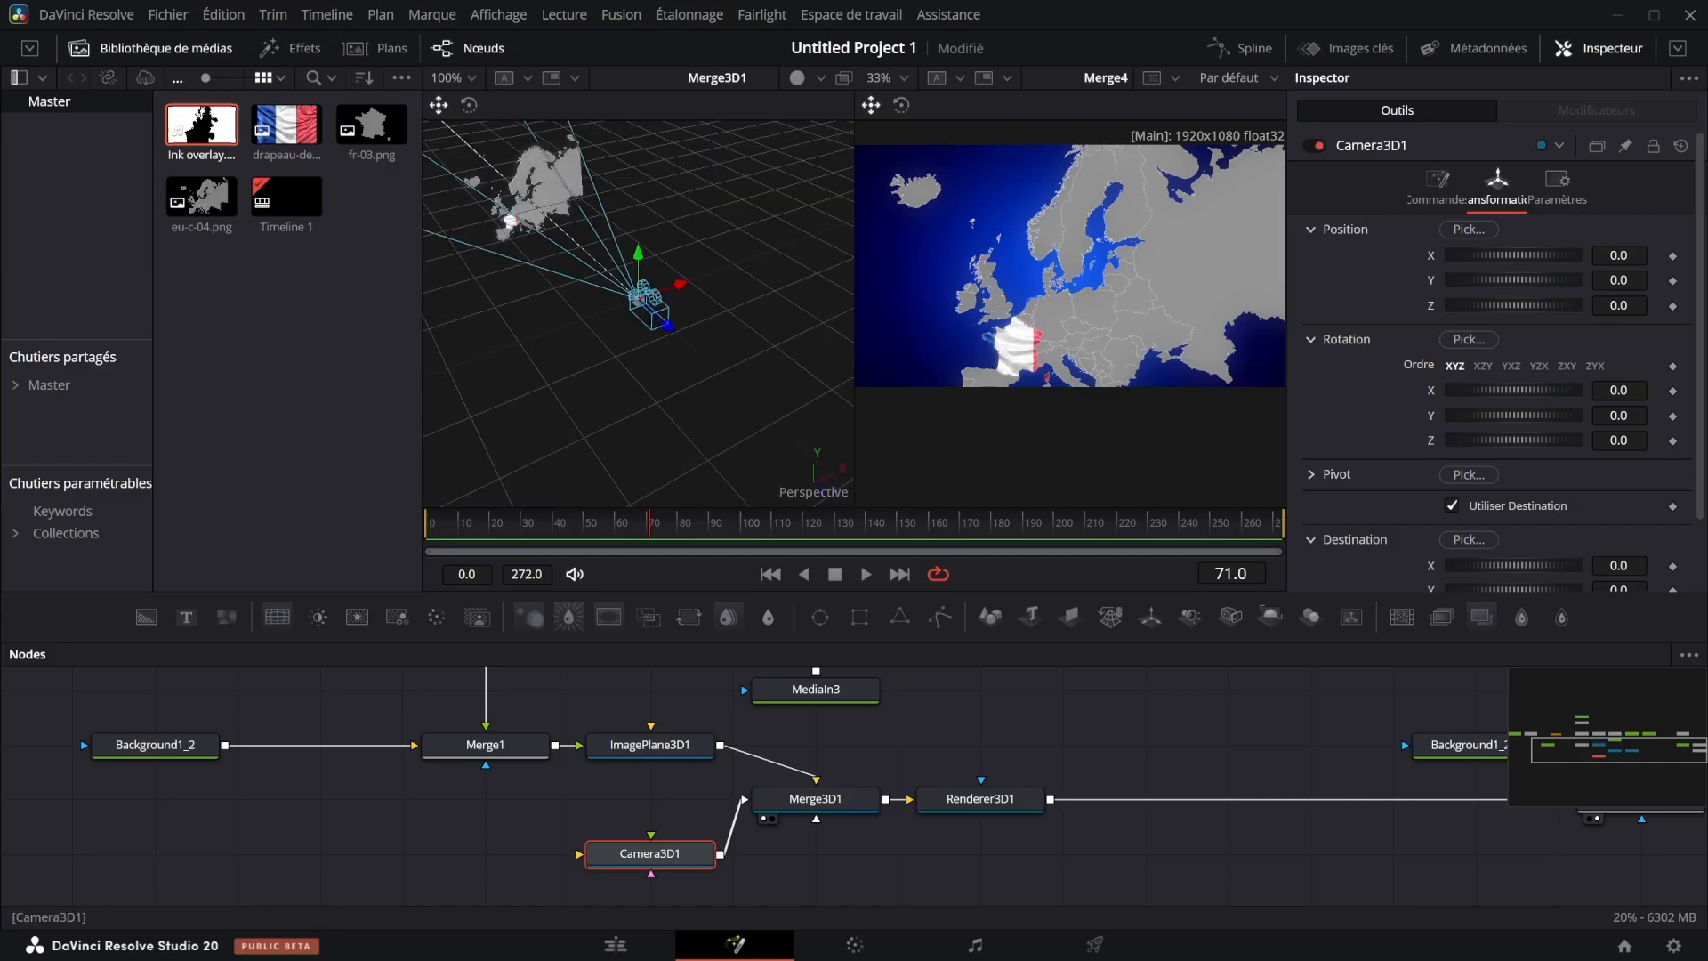
scroll(1623, 552, down, 3)
drag(1628, 483, 1565, 534)
key(ctrl+z)
key(ctrl+z)
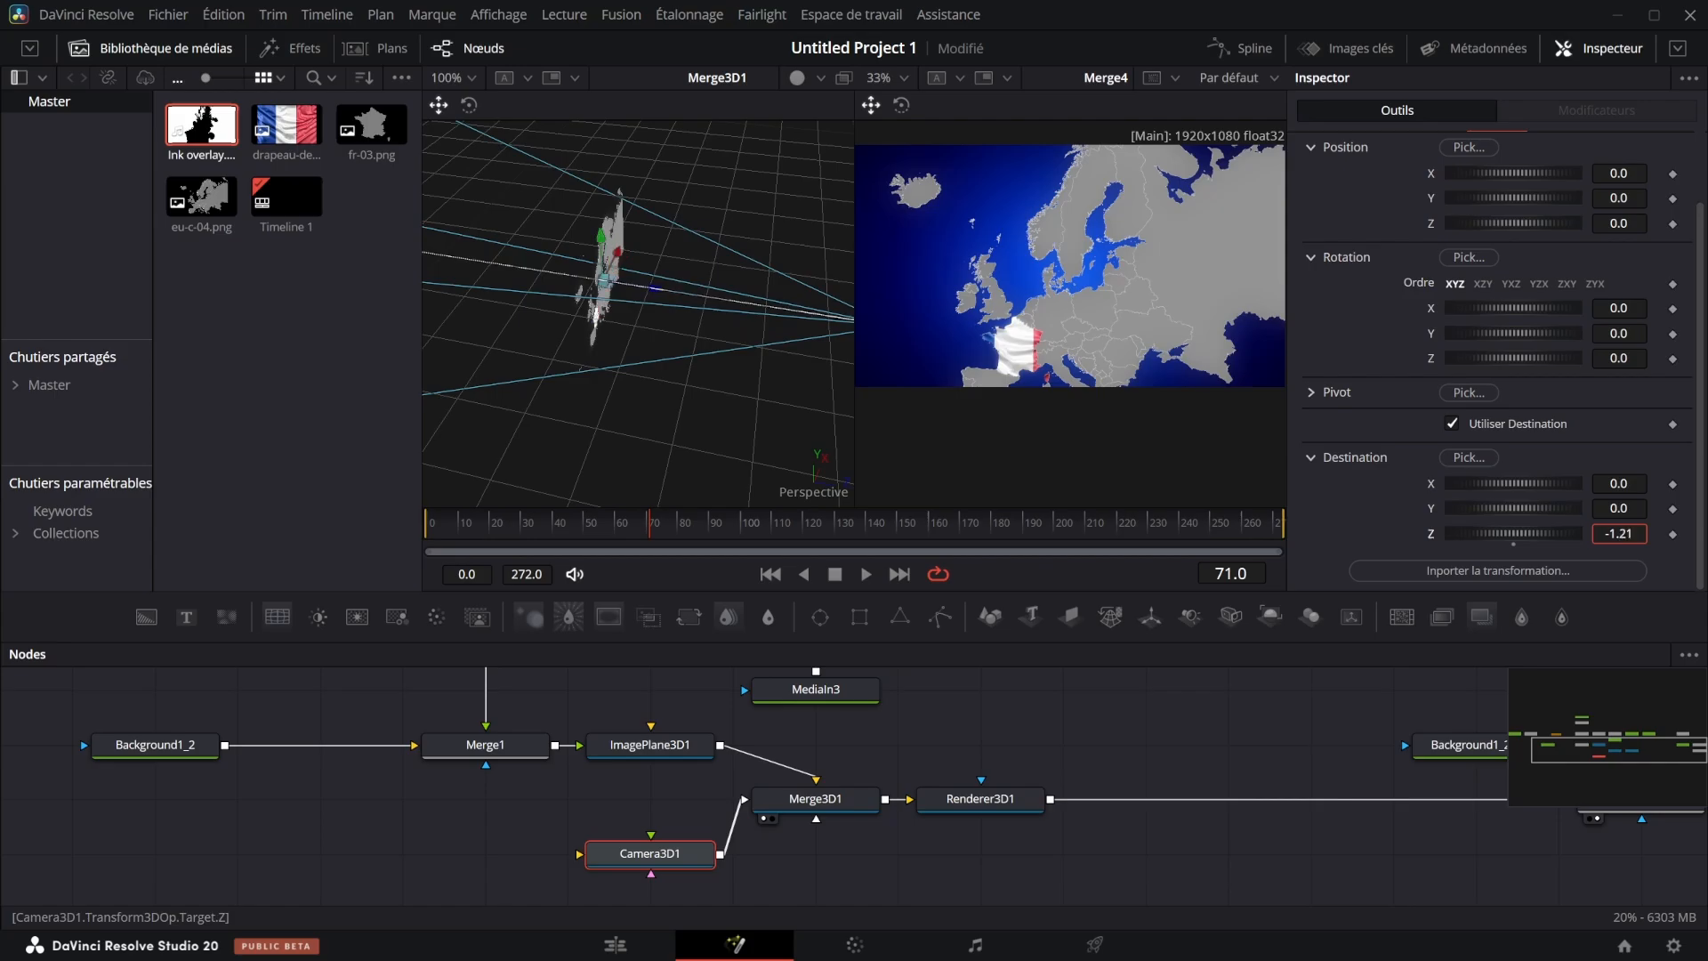
drag(1614, 533, 1622, 534)
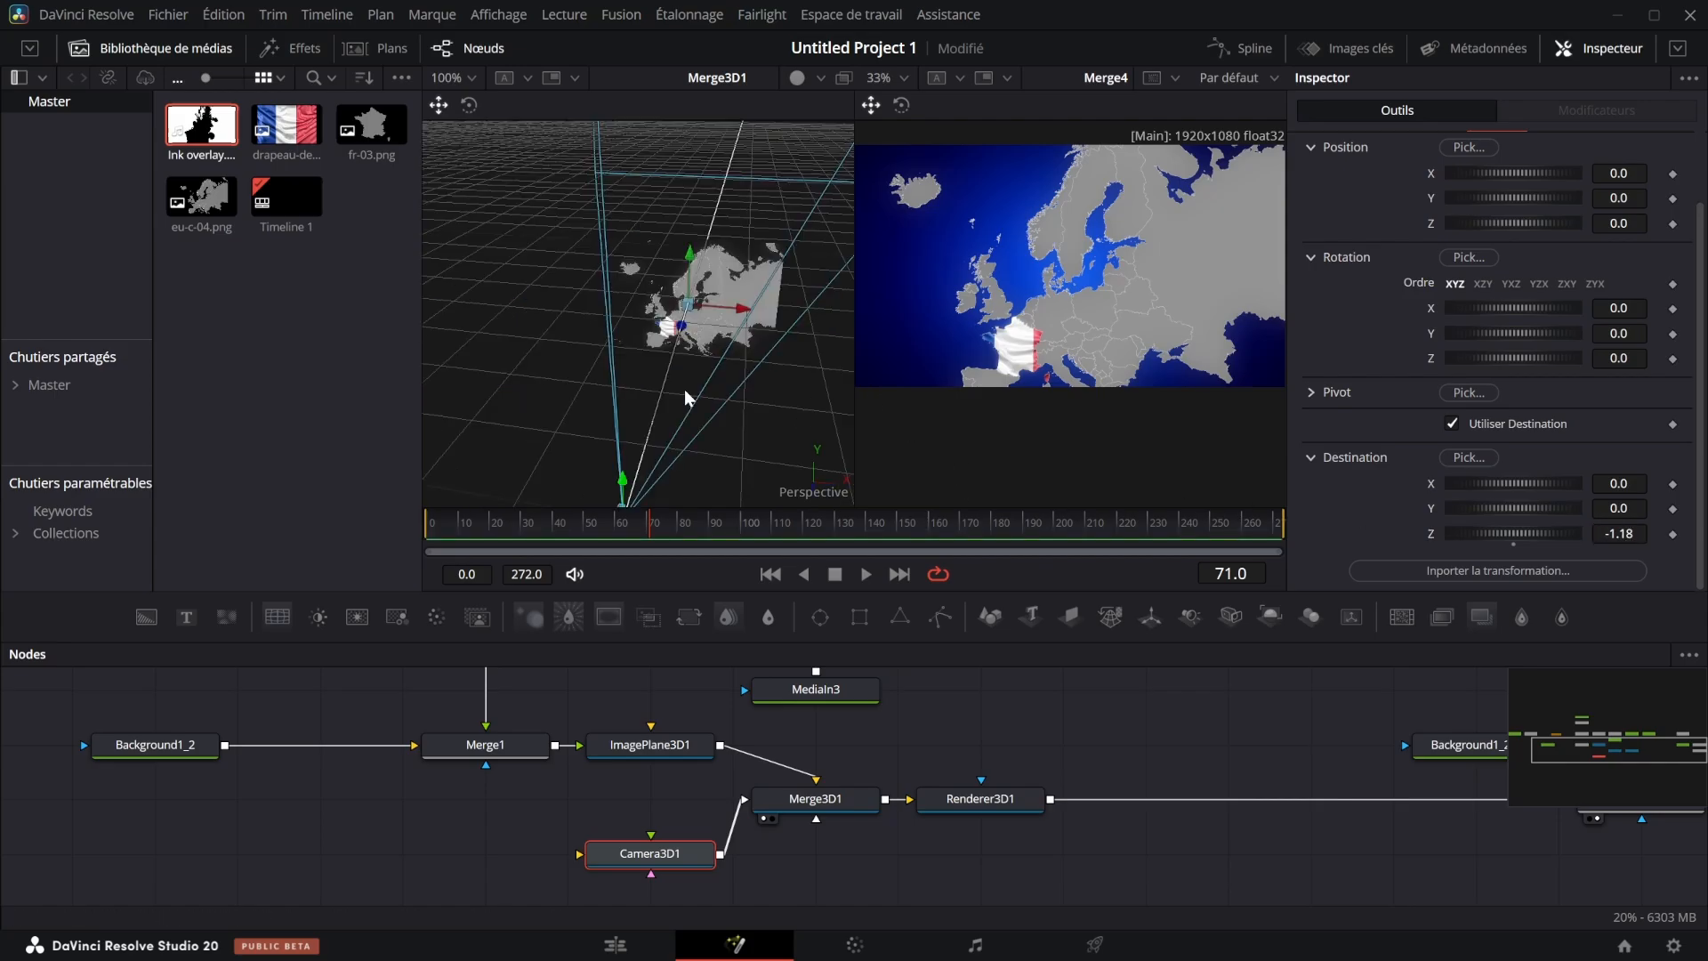
At frame 0, set Camera3D1's position to X 0.268, Y -0.776, Z -0.4 and keyframe all three axes
scroll(685, 397, down, 2)
mouse_move(1630, 173)
mouse_down()
mouse_move(1601, 173)
mouse_move(1668, 172)
mouse_move(1644, 172)
mouse_up()
drag(639, 526, 302, 566)
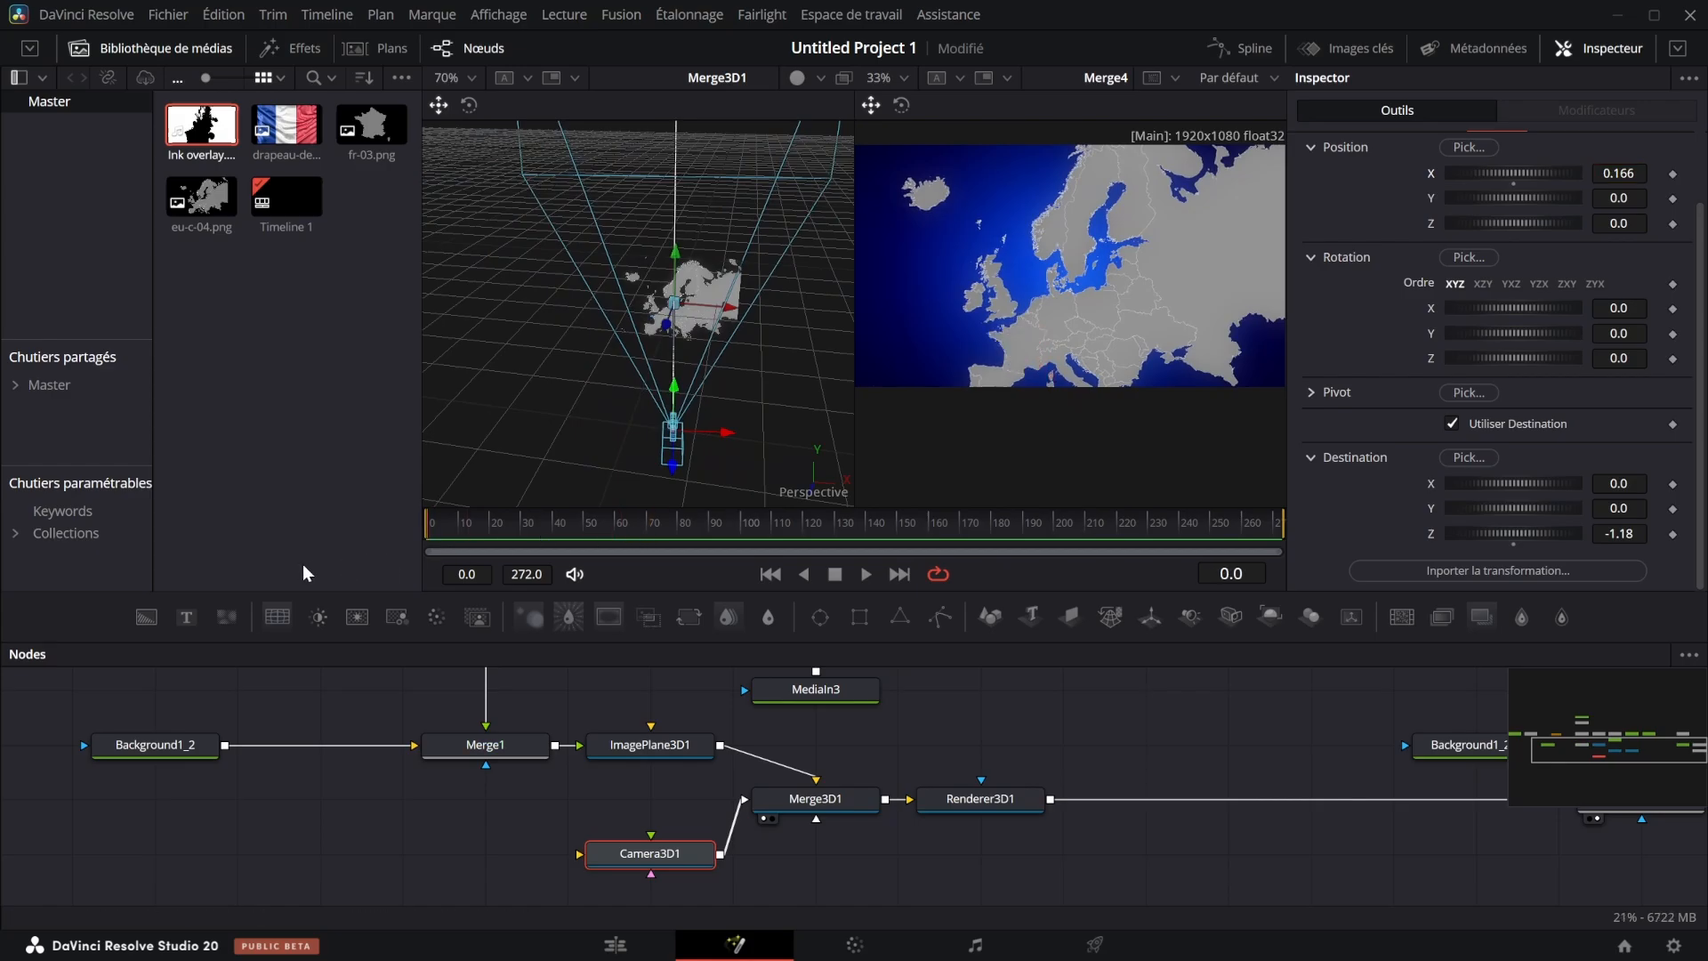
drag(1614, 223, 1579, 224)
mouse_move(1617, 199)
mouse_down()
mouse_move(1543, 198)
mouse_move(1623, 173)
mouse_up()
click(1672, 224)
click(1672, 199)
click(1672, 175)
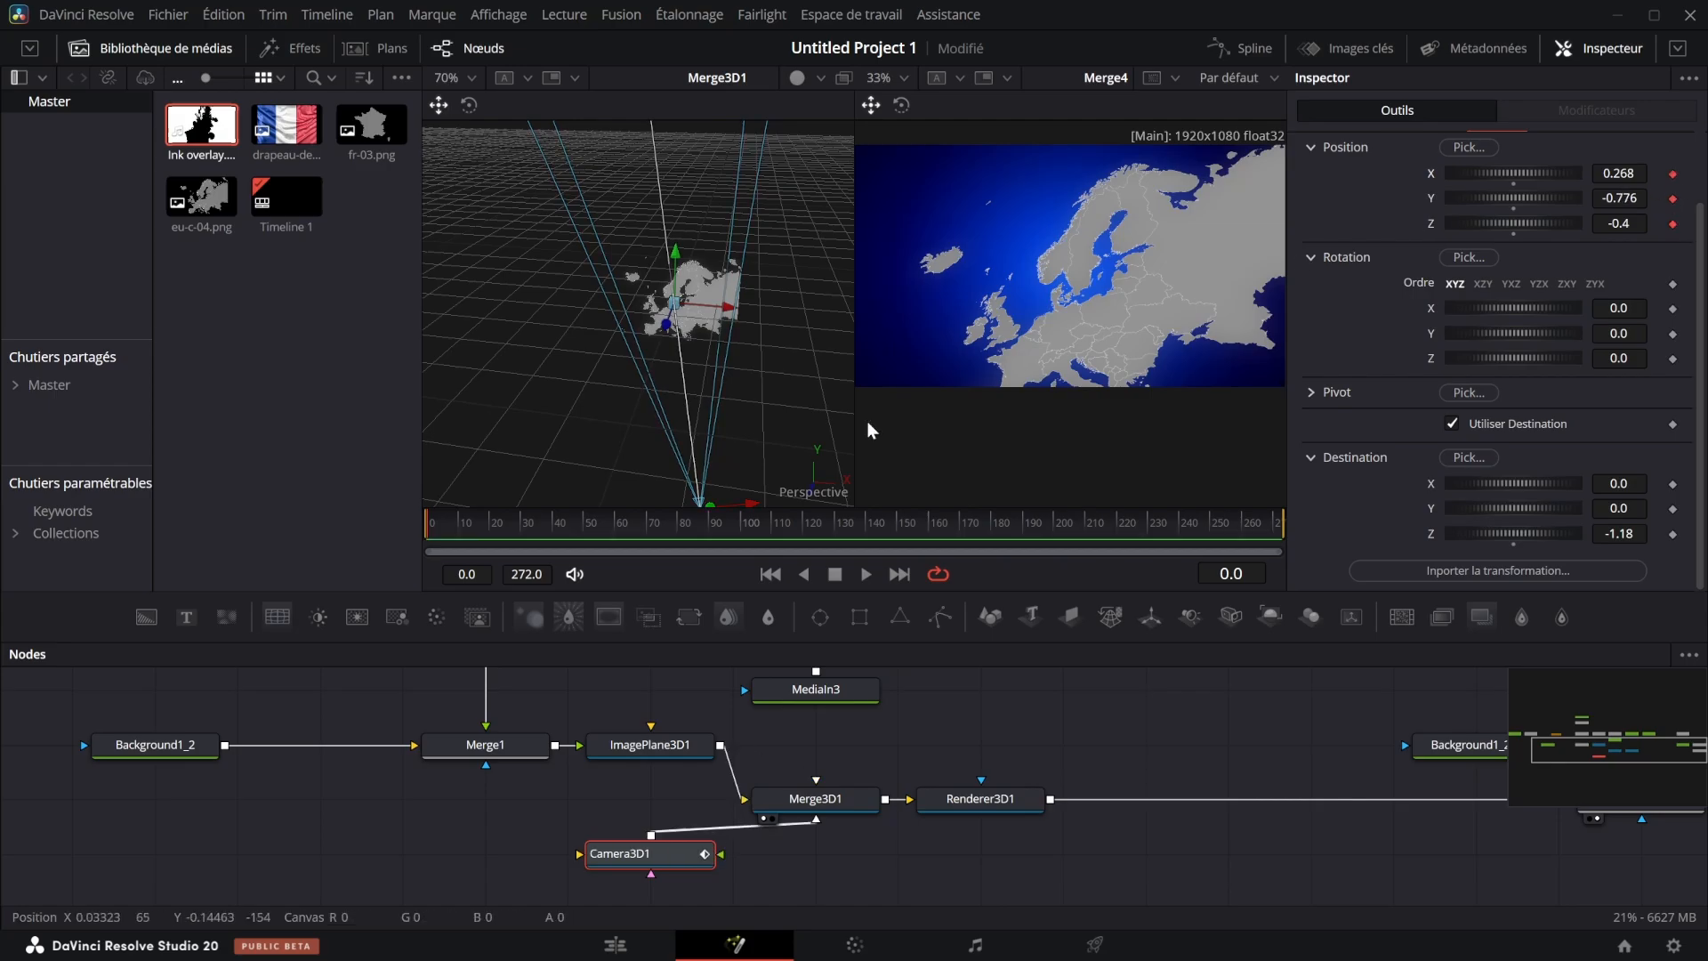
At frame 70, keyframe Camera3D1's position at X -0.136, Y -0.344, Z -0.17
click(644, 529)
click(646, 529)
mouse_move(1614, 223)
mouse_down()
mouse_move(1640, 224)
mouse_move(1548, 224)
mouse_move(1585, 223)
mouse_up()
drag(1614, 198, 1657, 198)
drag(1615, 173, 1579, 174)
drag(1615, 198, 1609, 199)
drag(1615, 223, 1561, 223)
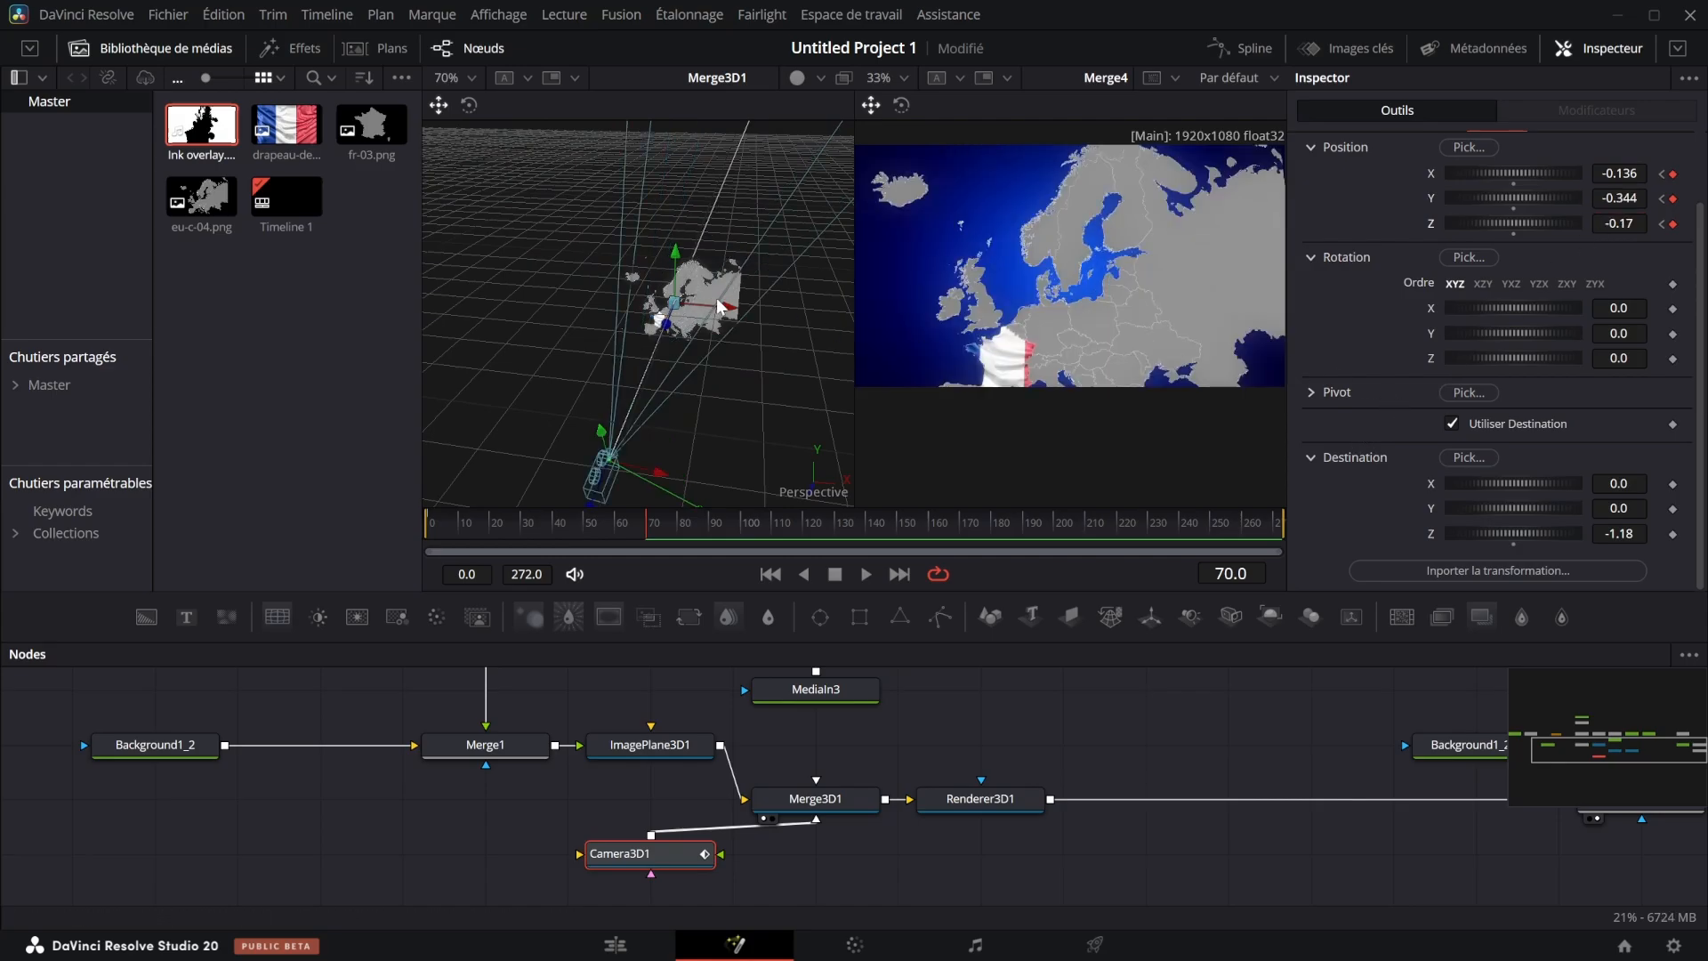
Aim the camera at France with destination X -0.088, Y -0.114, and set its frame-70 position to X -0.08, Y -0.097, Z -0.6
scroll(678, 328, up, 10)
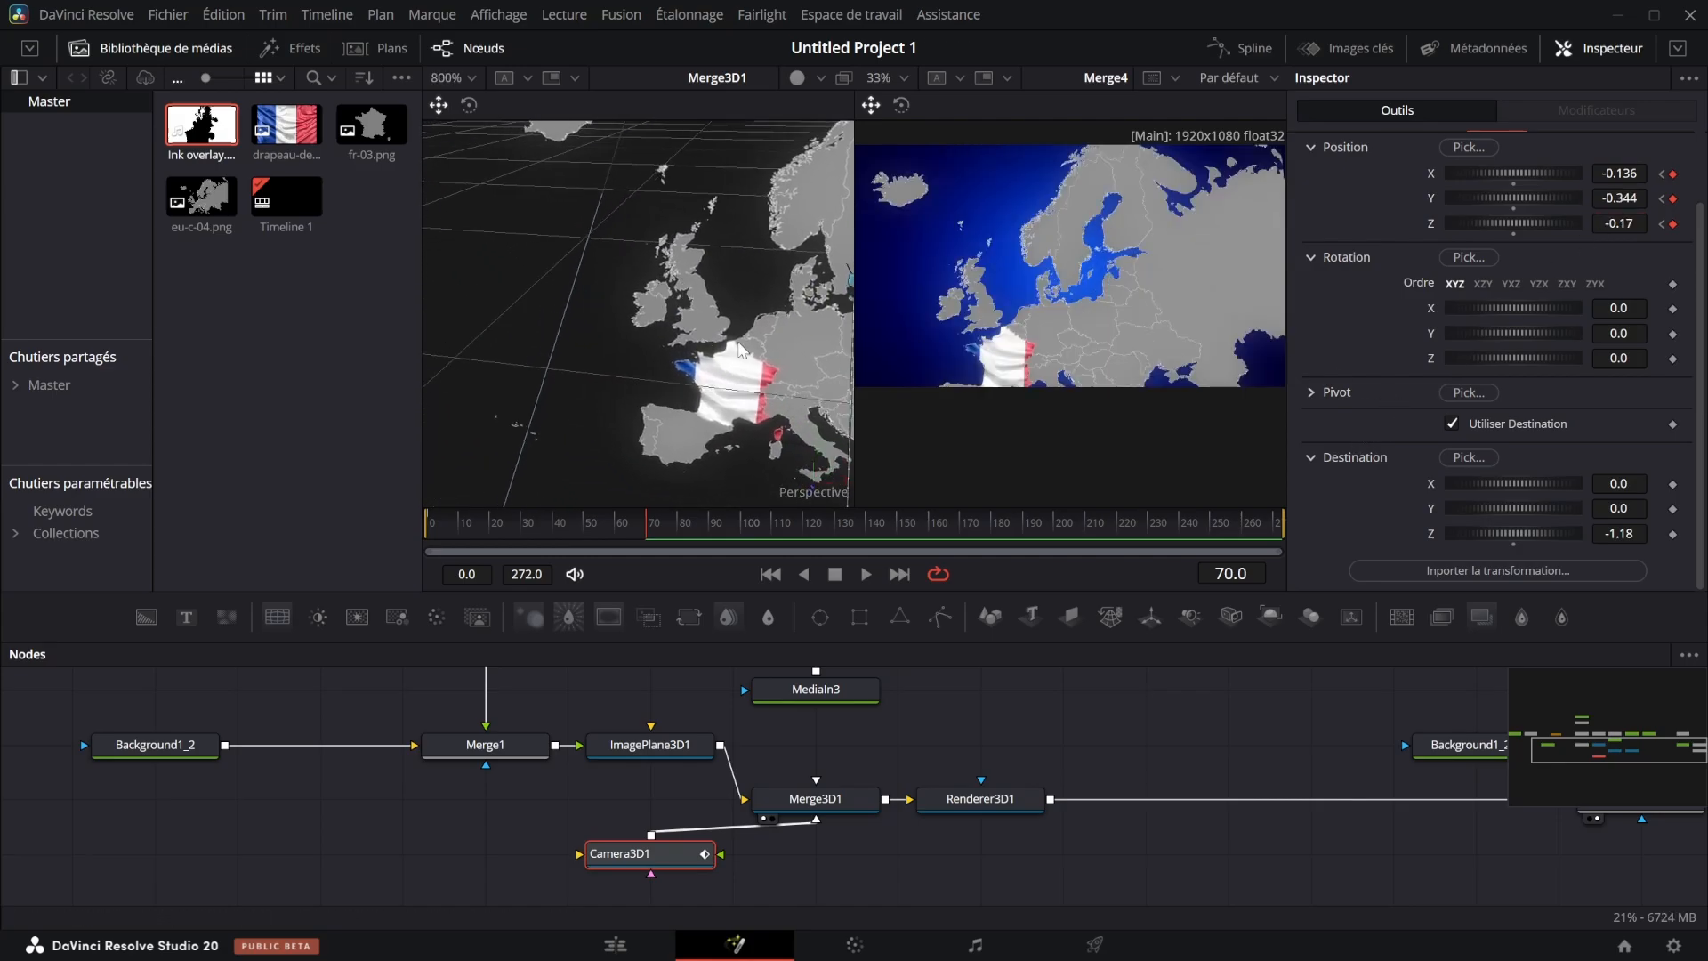
mouse_move(1612, 483)
mouse_down()
mouse_move(1590, 483)
mouse_move(1603, 509)
mouse_move(1634, 482)
mouse_up()
drag(1630, 224, 1545, 224)
drag(1620, 199, 1673, 198)
drag(1621, 174, 1633, 173)
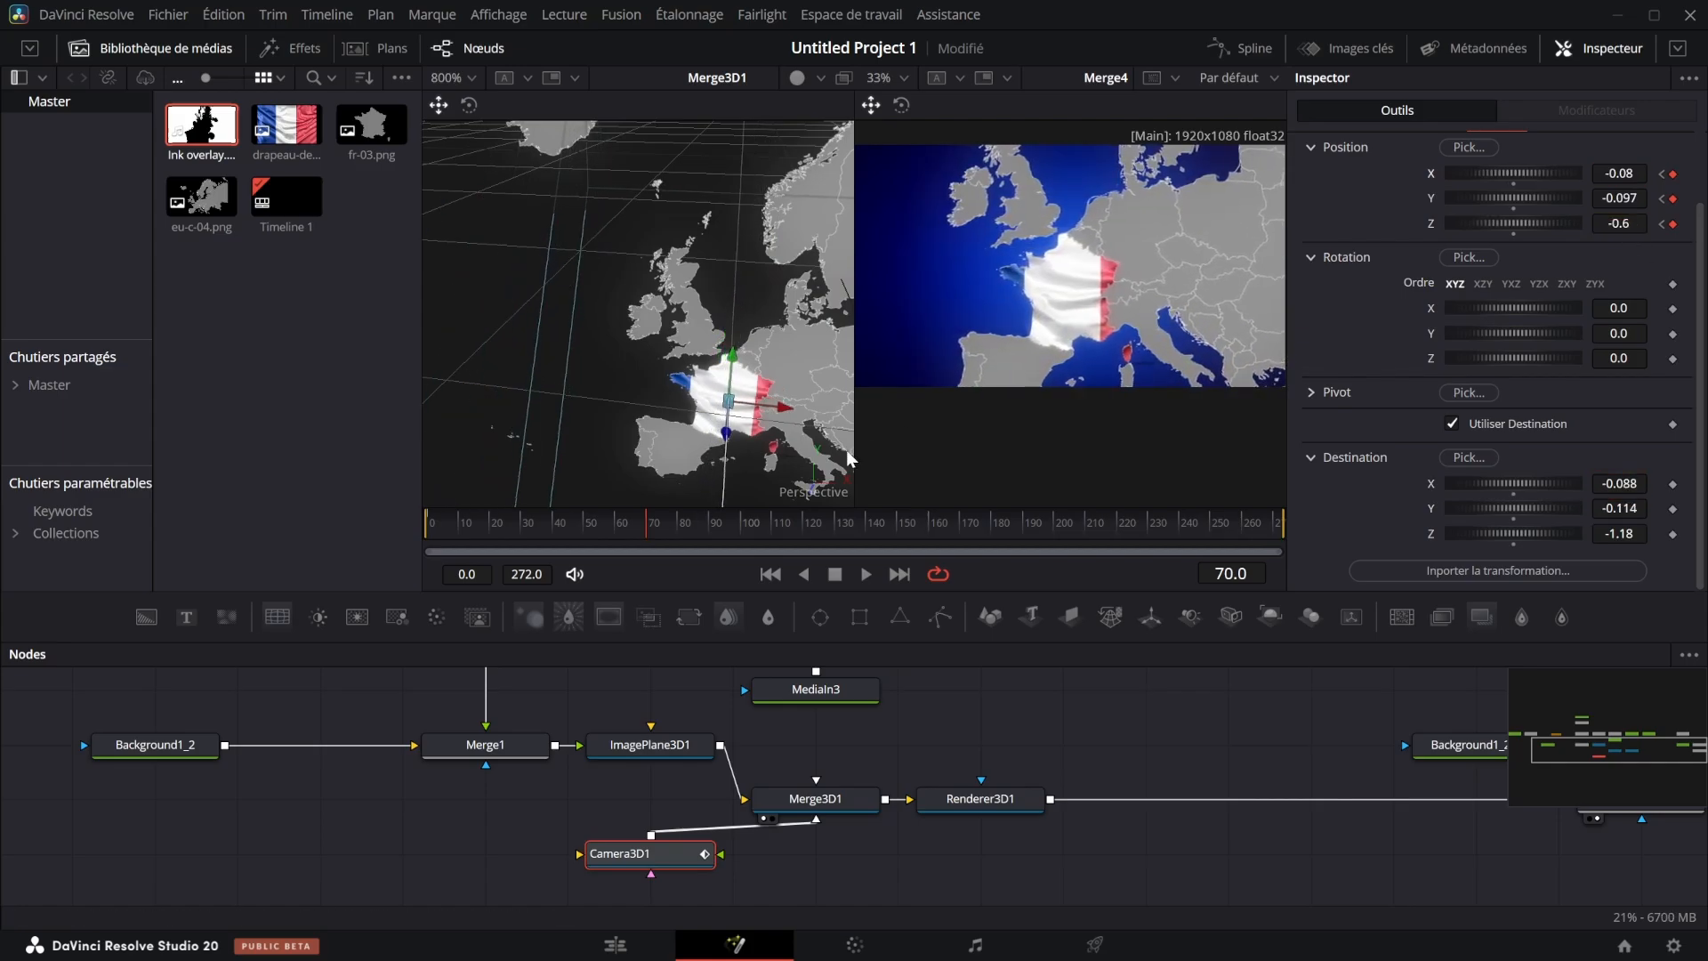
Keyframe Camera3D1's position at frame 140 to X 0.297, Y 0.112, Z -0.65 and return to frame 0
drag(643, 522, 436, 551)
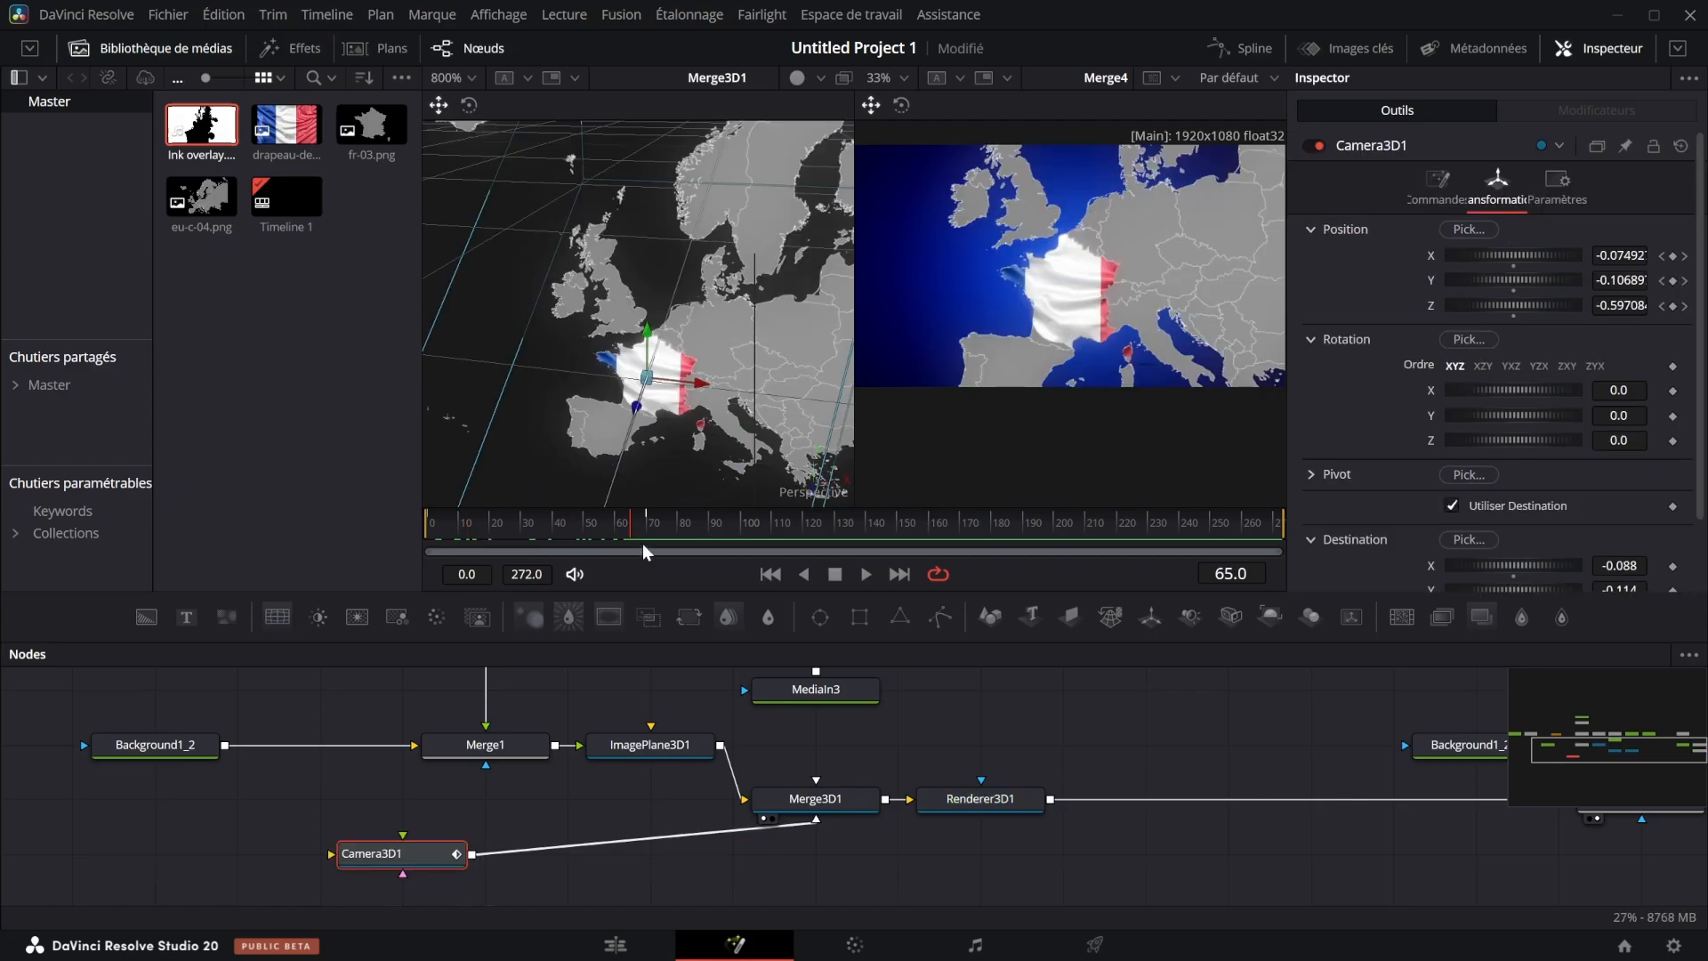
drag(643, 542, 859, 532)
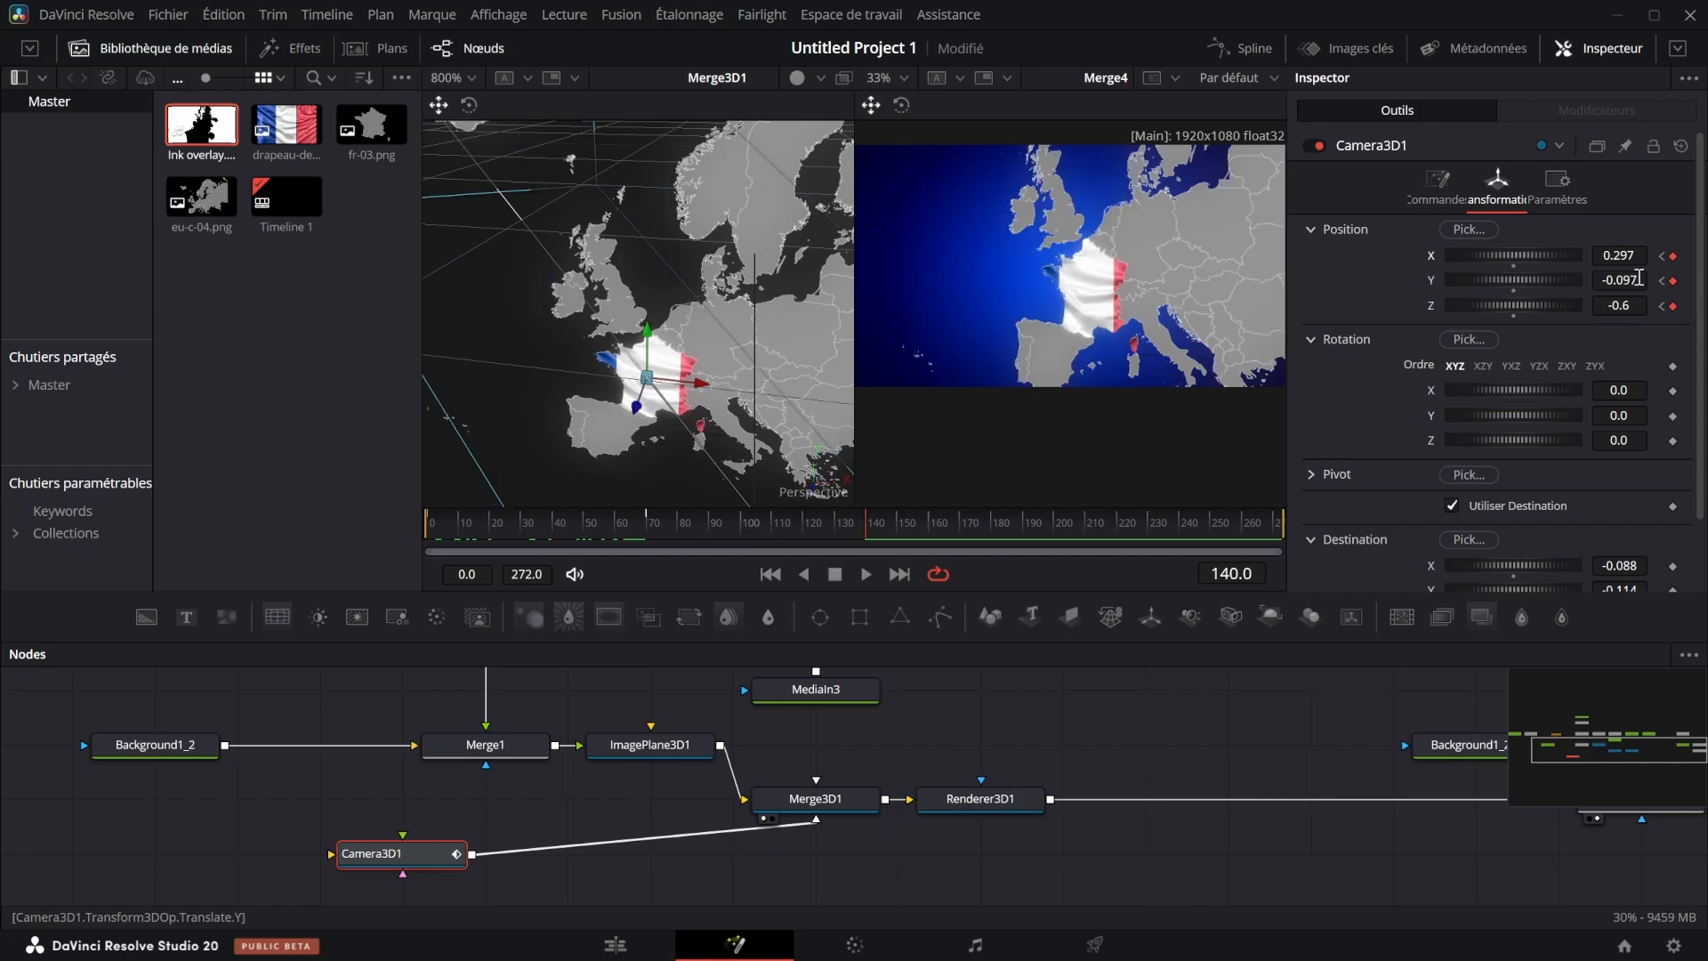
mouse_move(1633, 280)
mouse_down()
mouse_move(1681, 280)
mouse_move(1619, 308)
mouse_up()
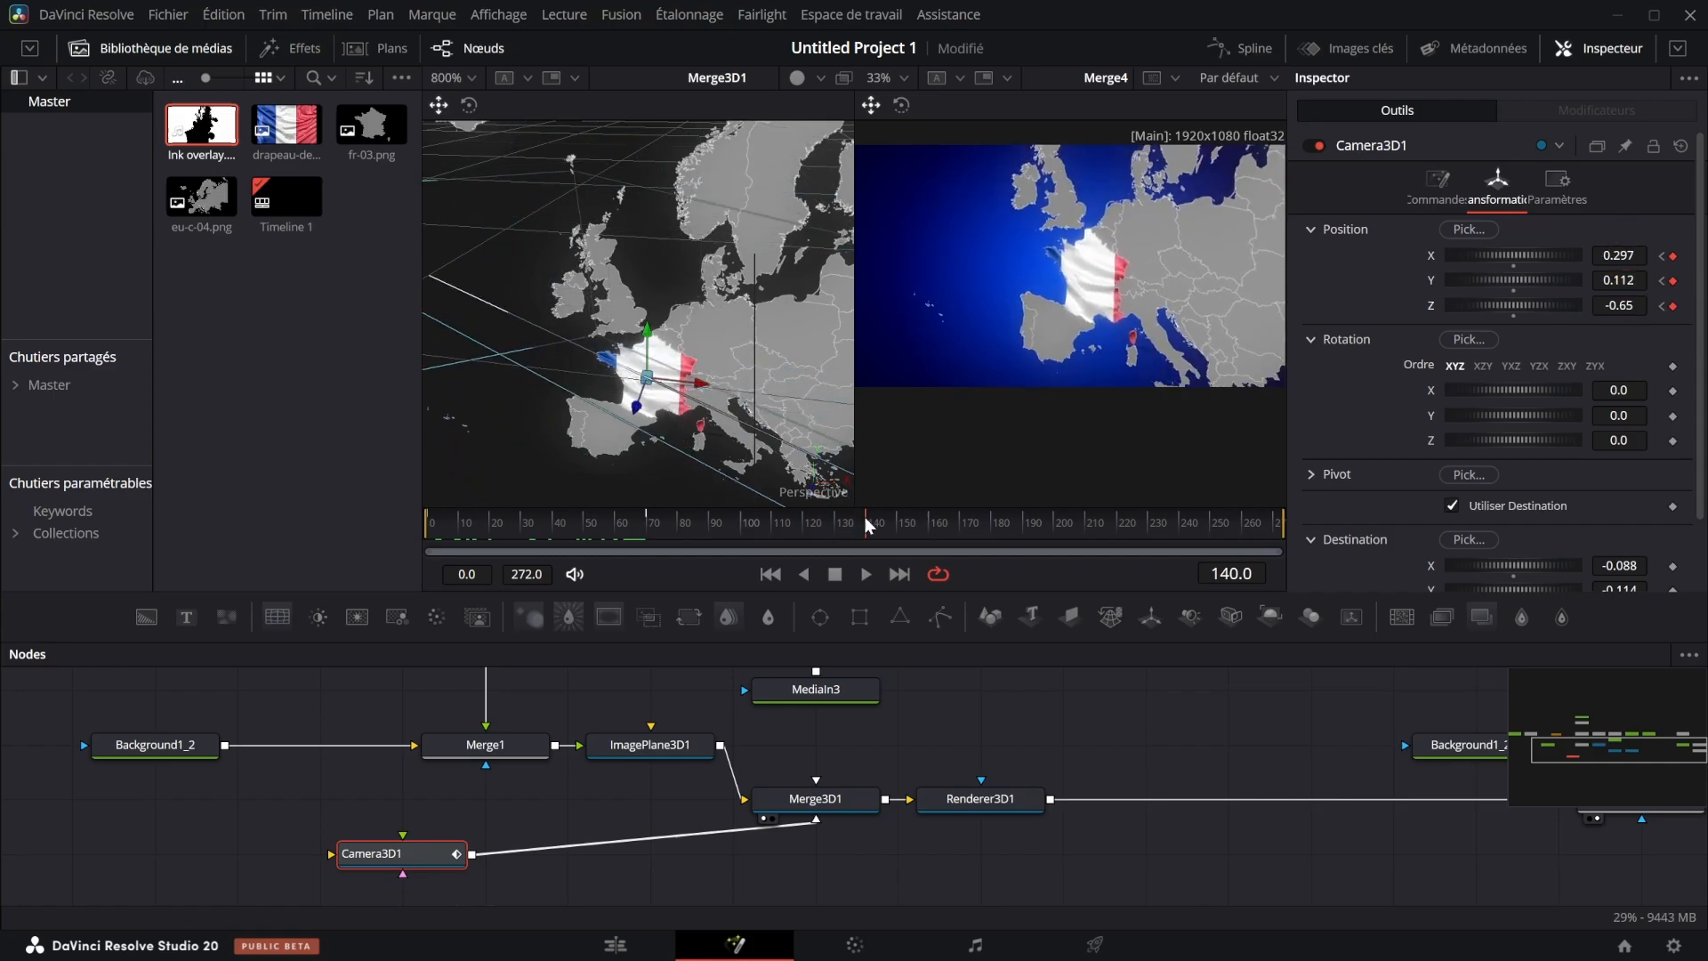
drag(865, 525, 384, 585)
Add a Vignette after Merge4 with size 0.7382, anamorphism 2.264 and softness 0.654
drag(1106, 683, 728, 669)
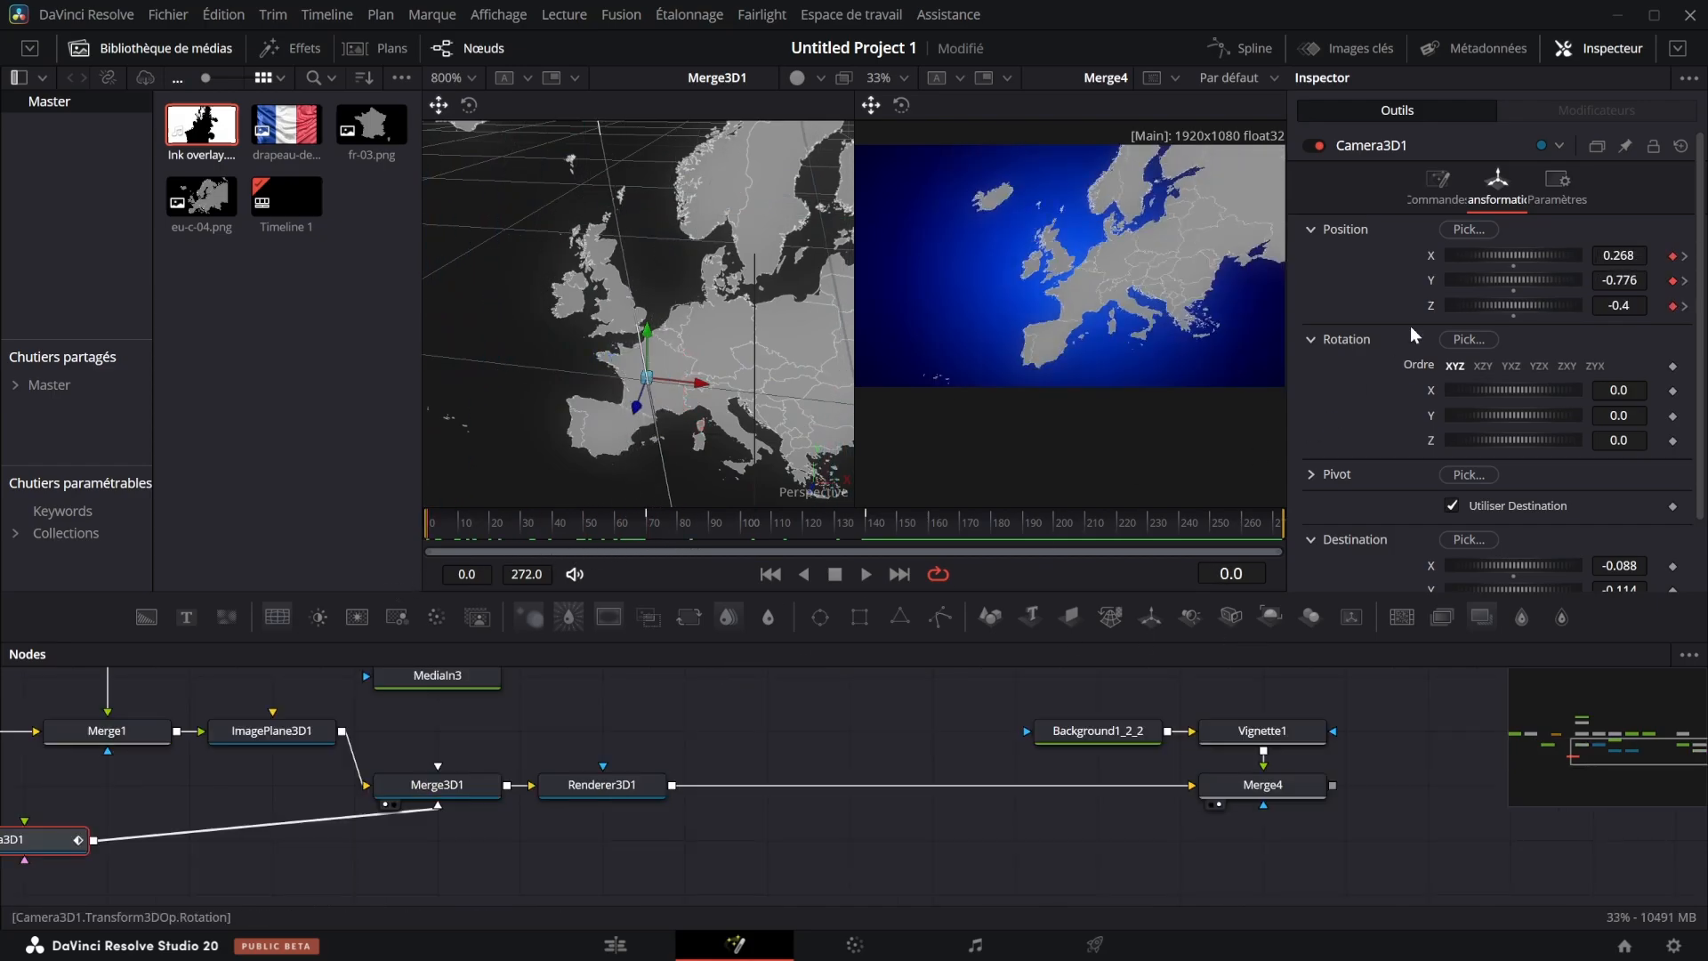
drag(1217, 792, 913, 799)
click(646, 826)
click(569, 616)
drag(1505, 292, 1539, 294)
drag(1519, 317, 1549, 319)
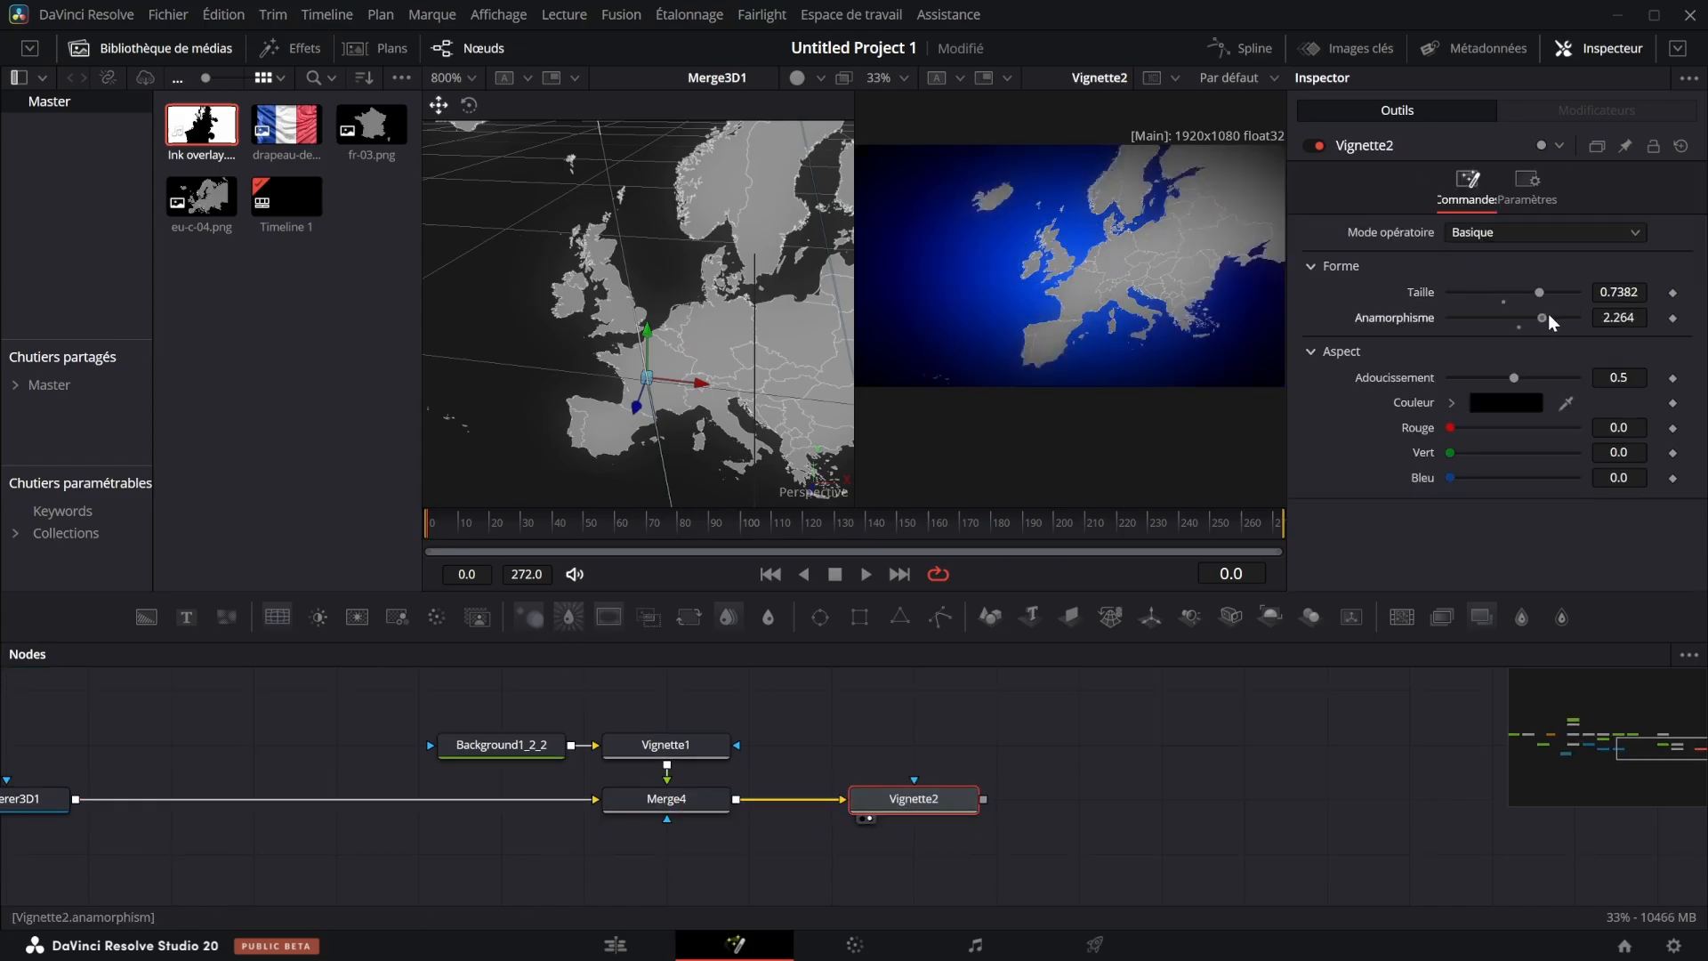
drag(1514, 378, 1543, 379)
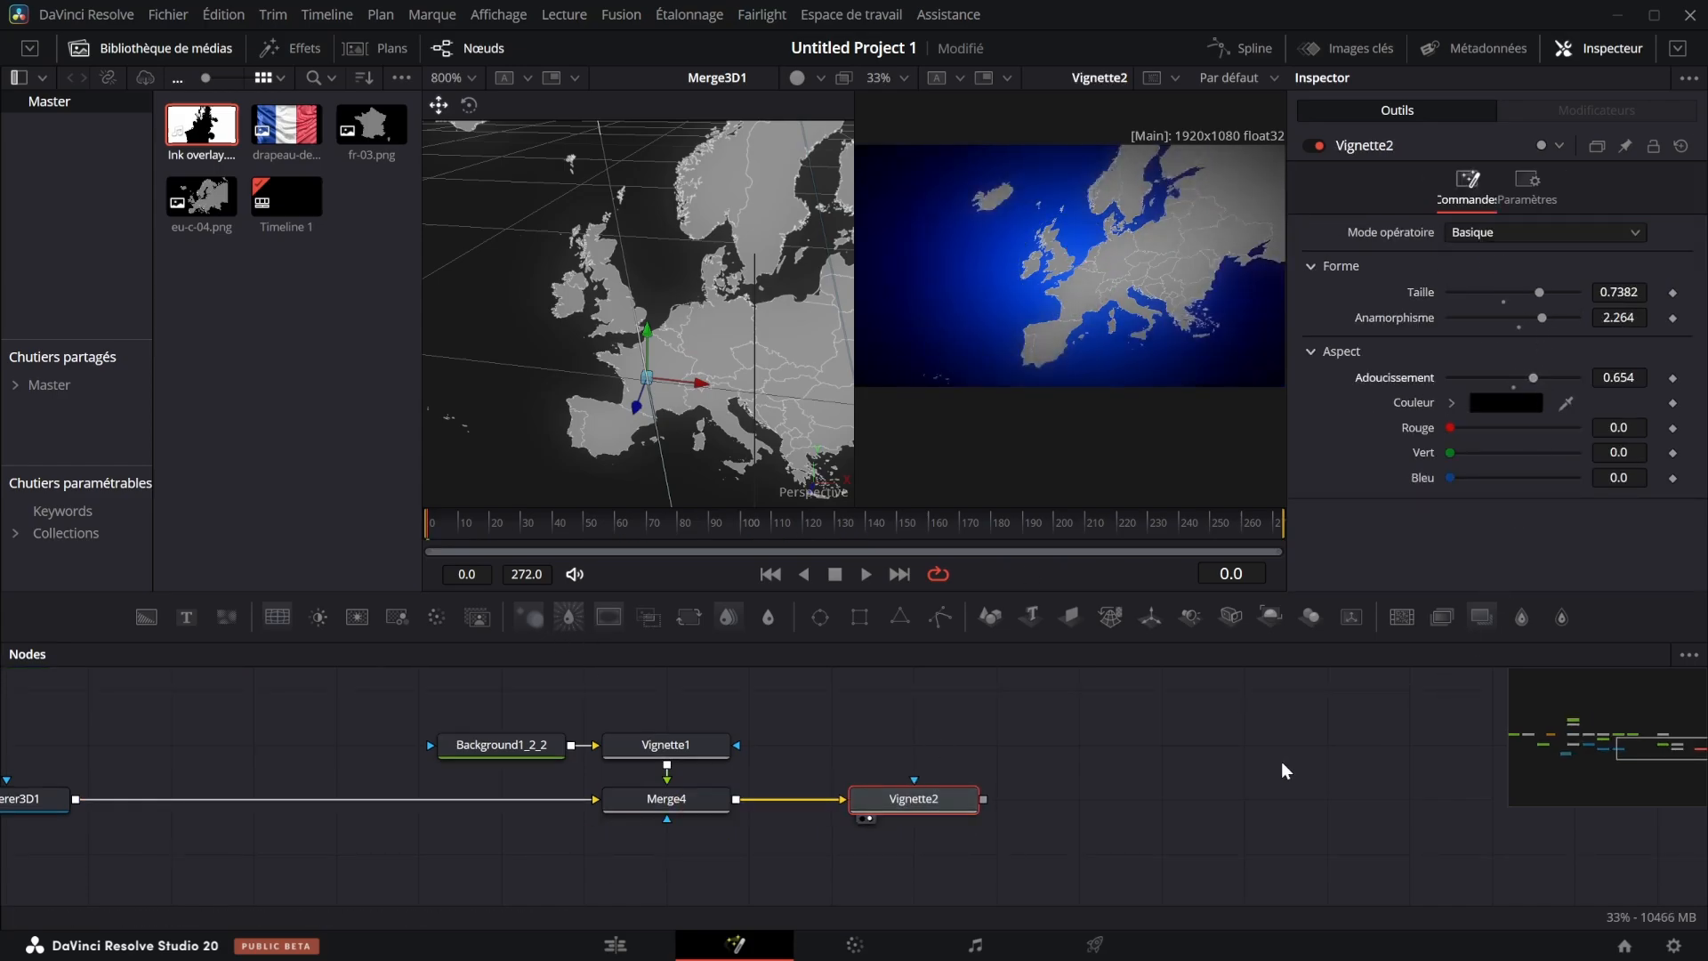
Add a FilmGrain node with strength 0.0354 after Vignette2, followed by a Flare node using the Science-fiction années 70 preset
click(1352, 618)
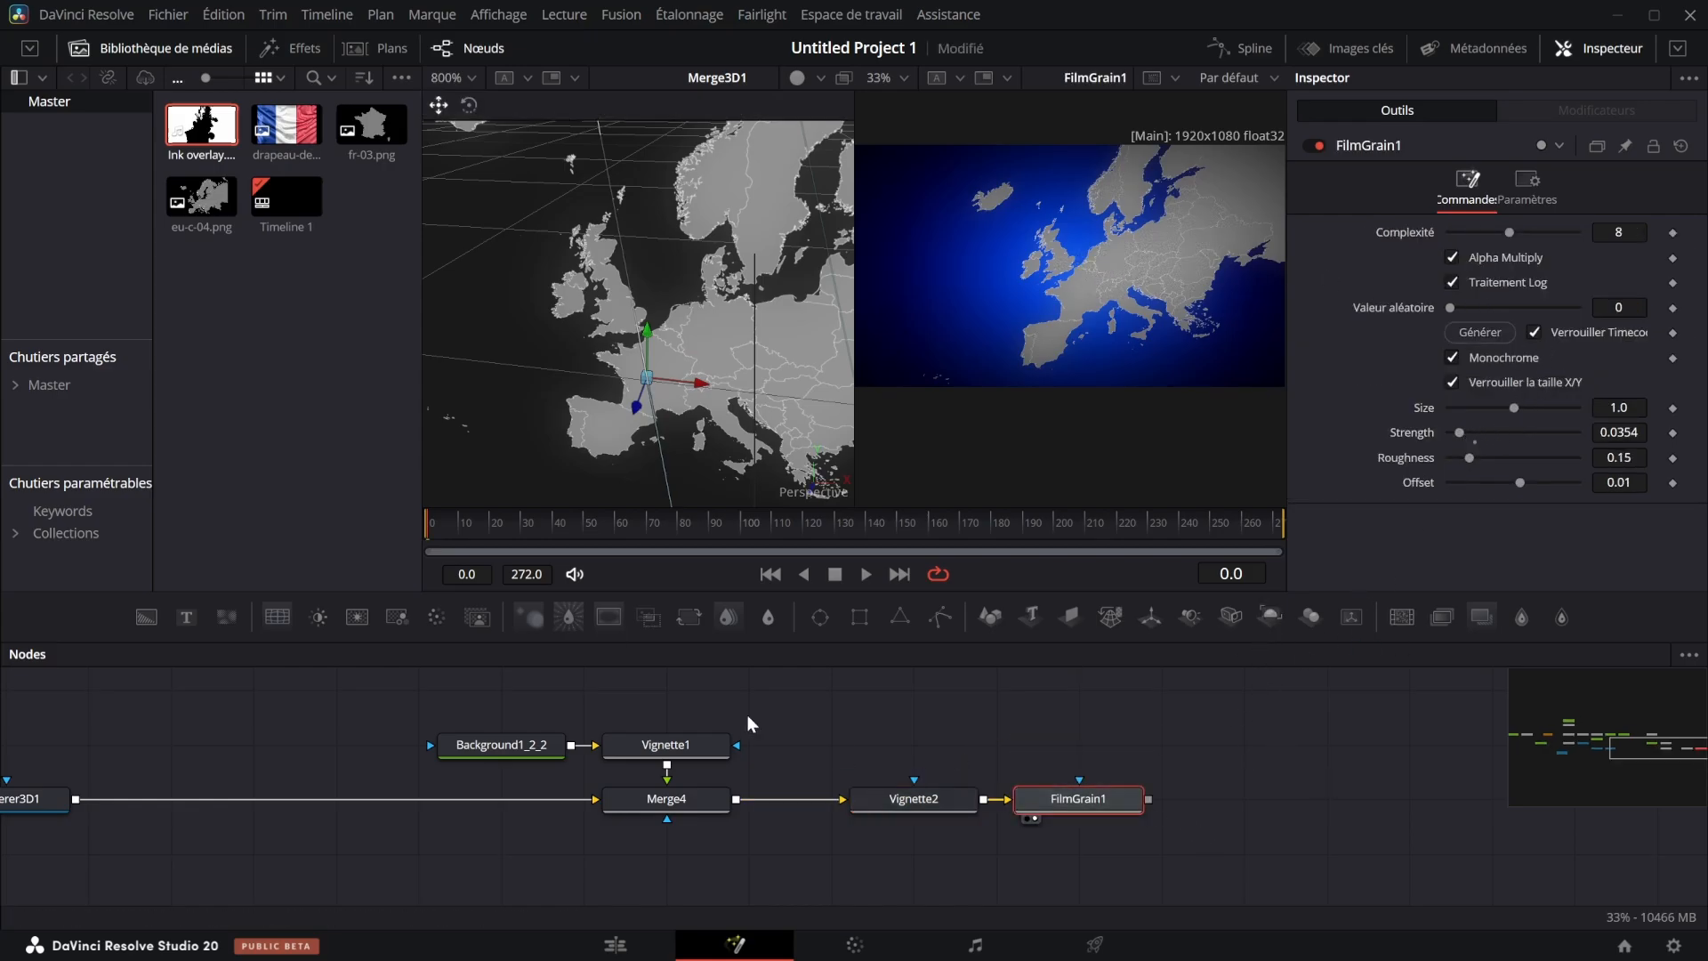
click(528, 622)
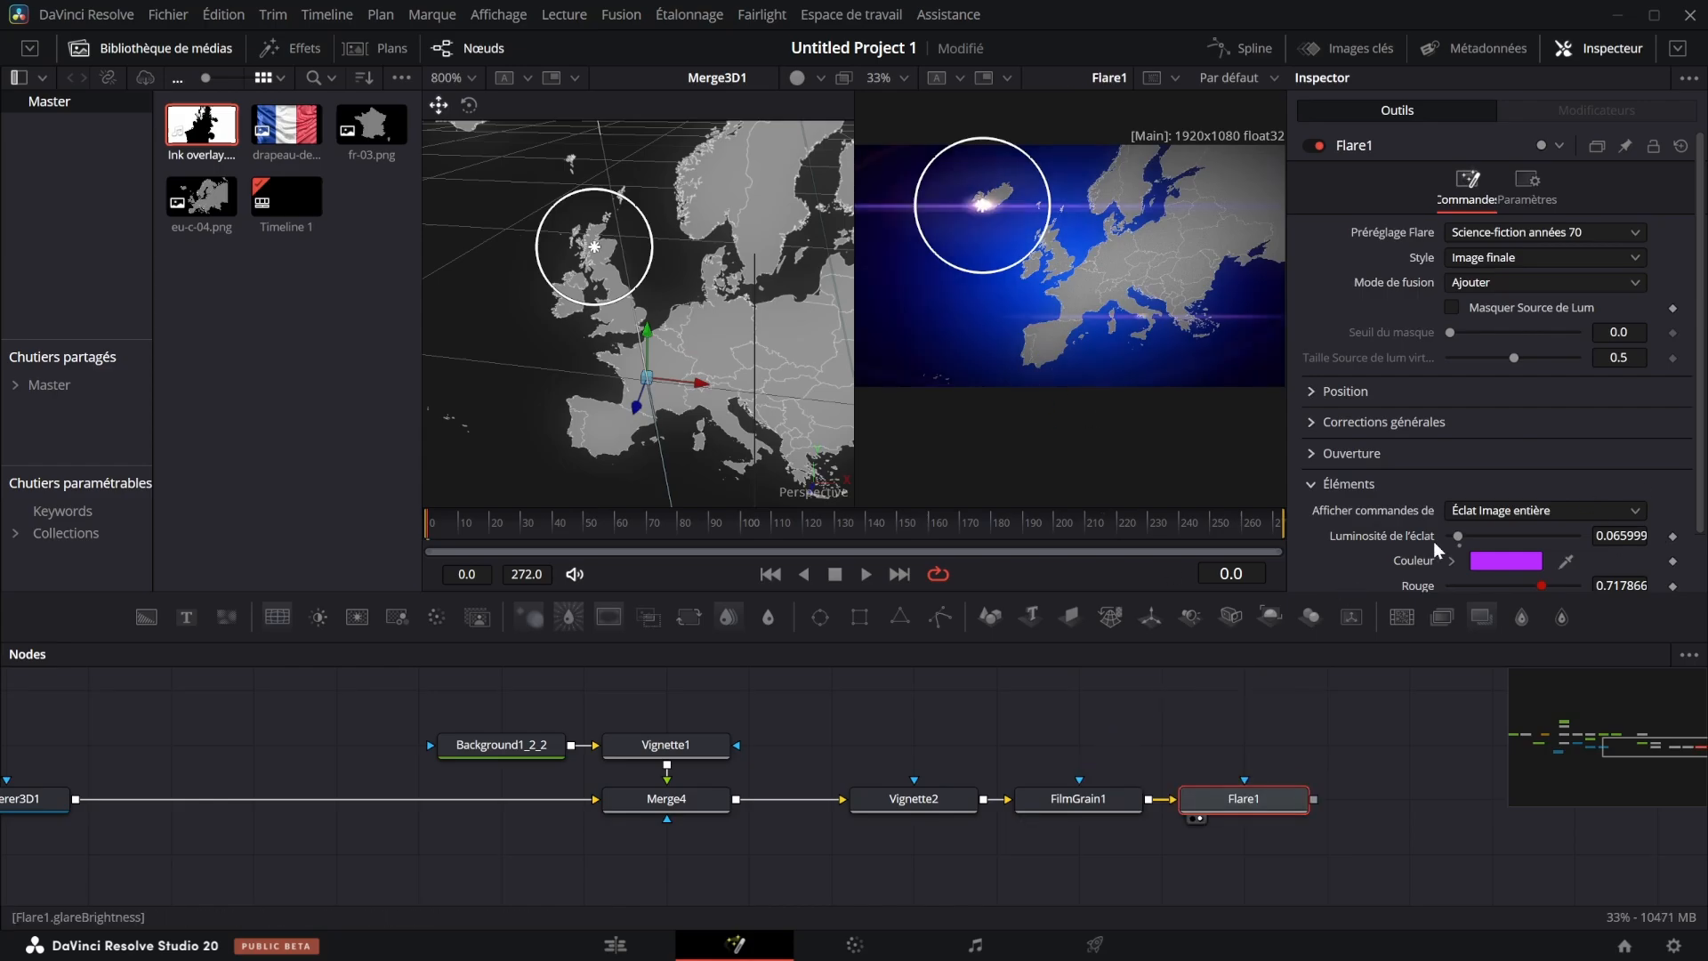
Colorise the flare at 1.0 with blue #0055ff and move its light source just outside the image
click(1398, 426)
scroll(1512, 385, down, 3)
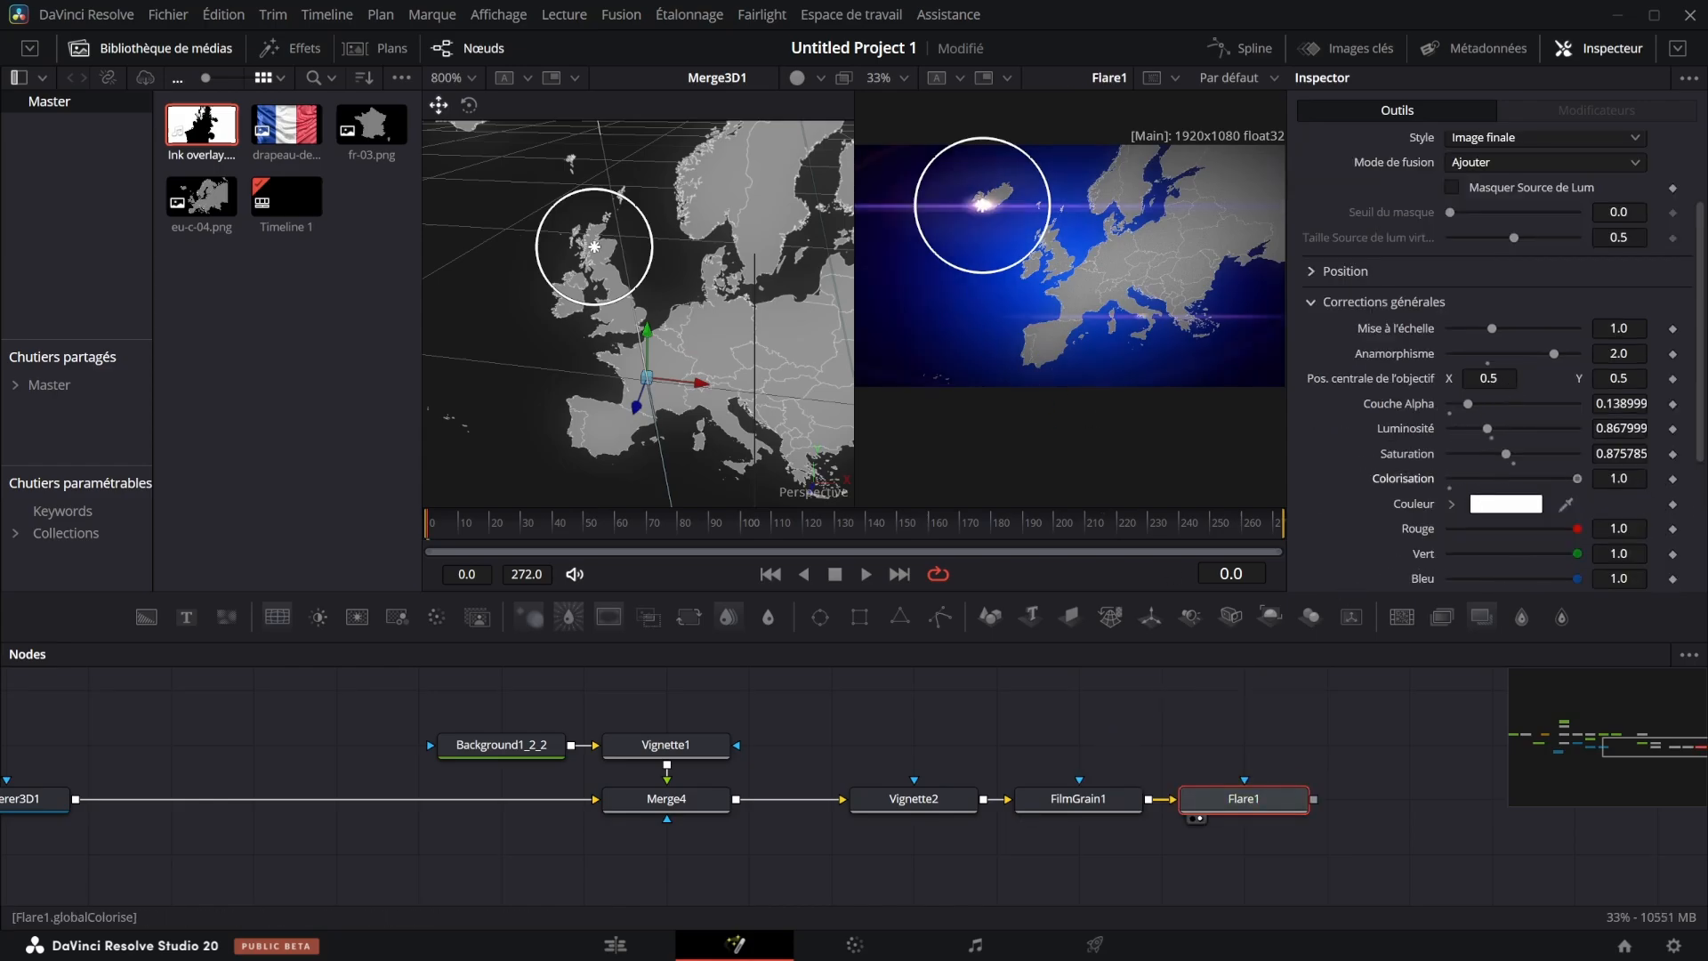
click(1510, 505)
drag(676, 266, 996, 314)
click(965, 424)
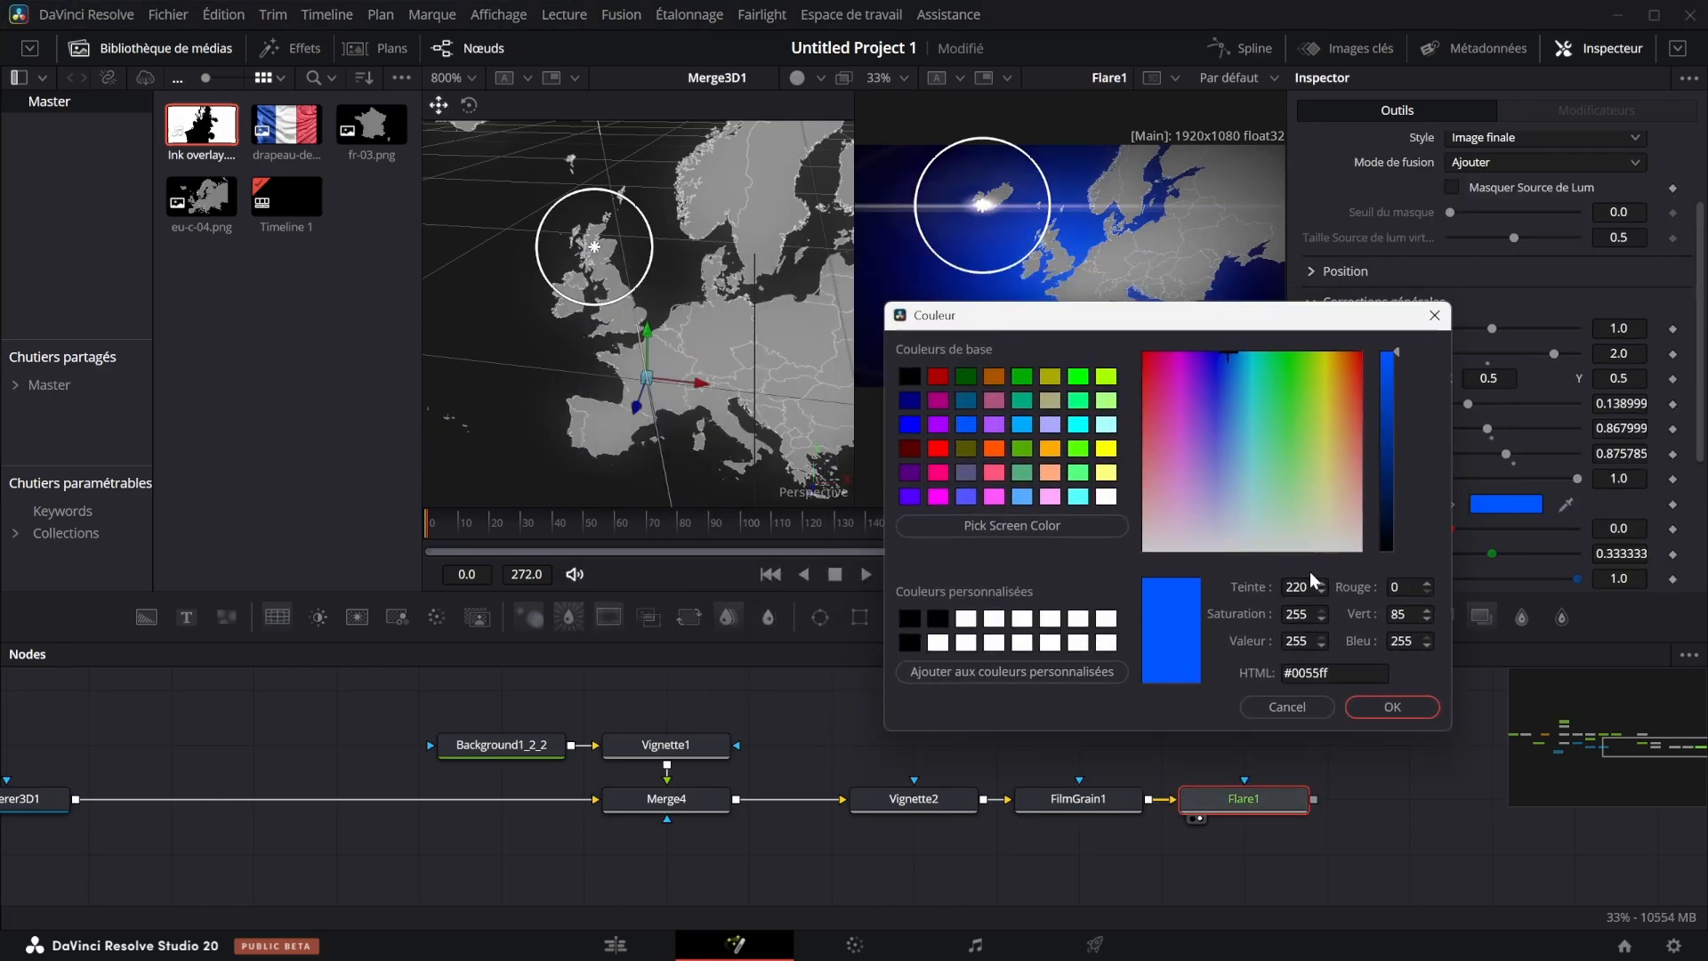
click(1392, 706)
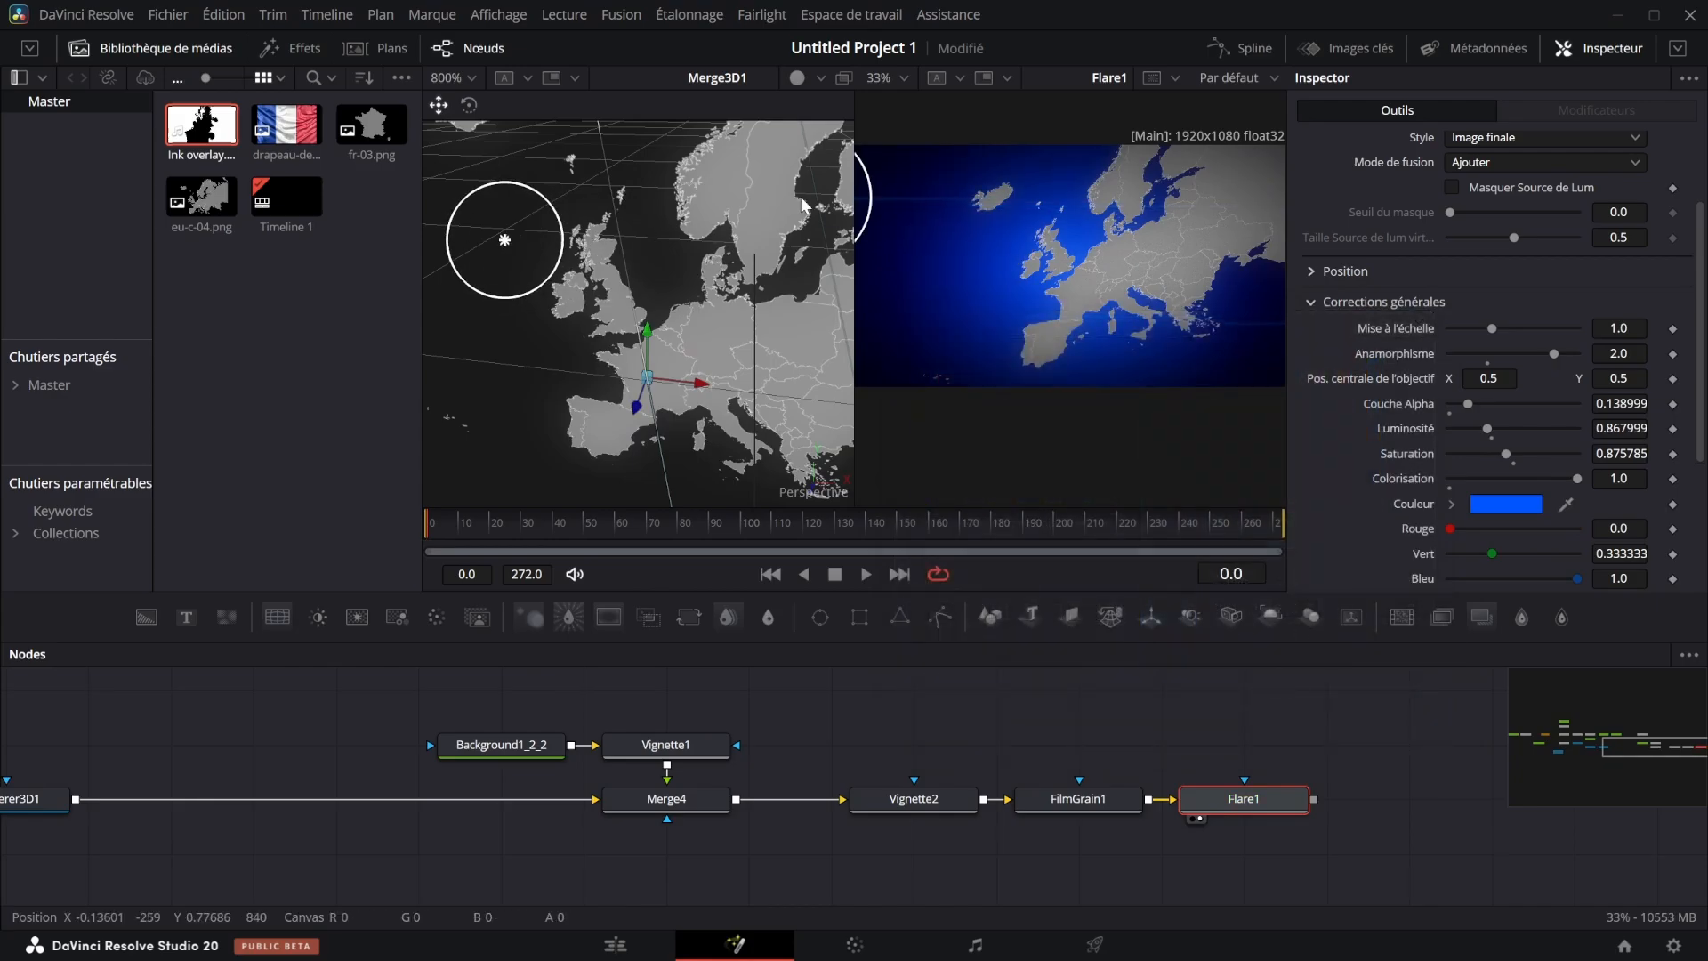
Add a directional blur of intensity 0.378 after Flare1 and mask it with a wide ellipse
click(1399, 617)
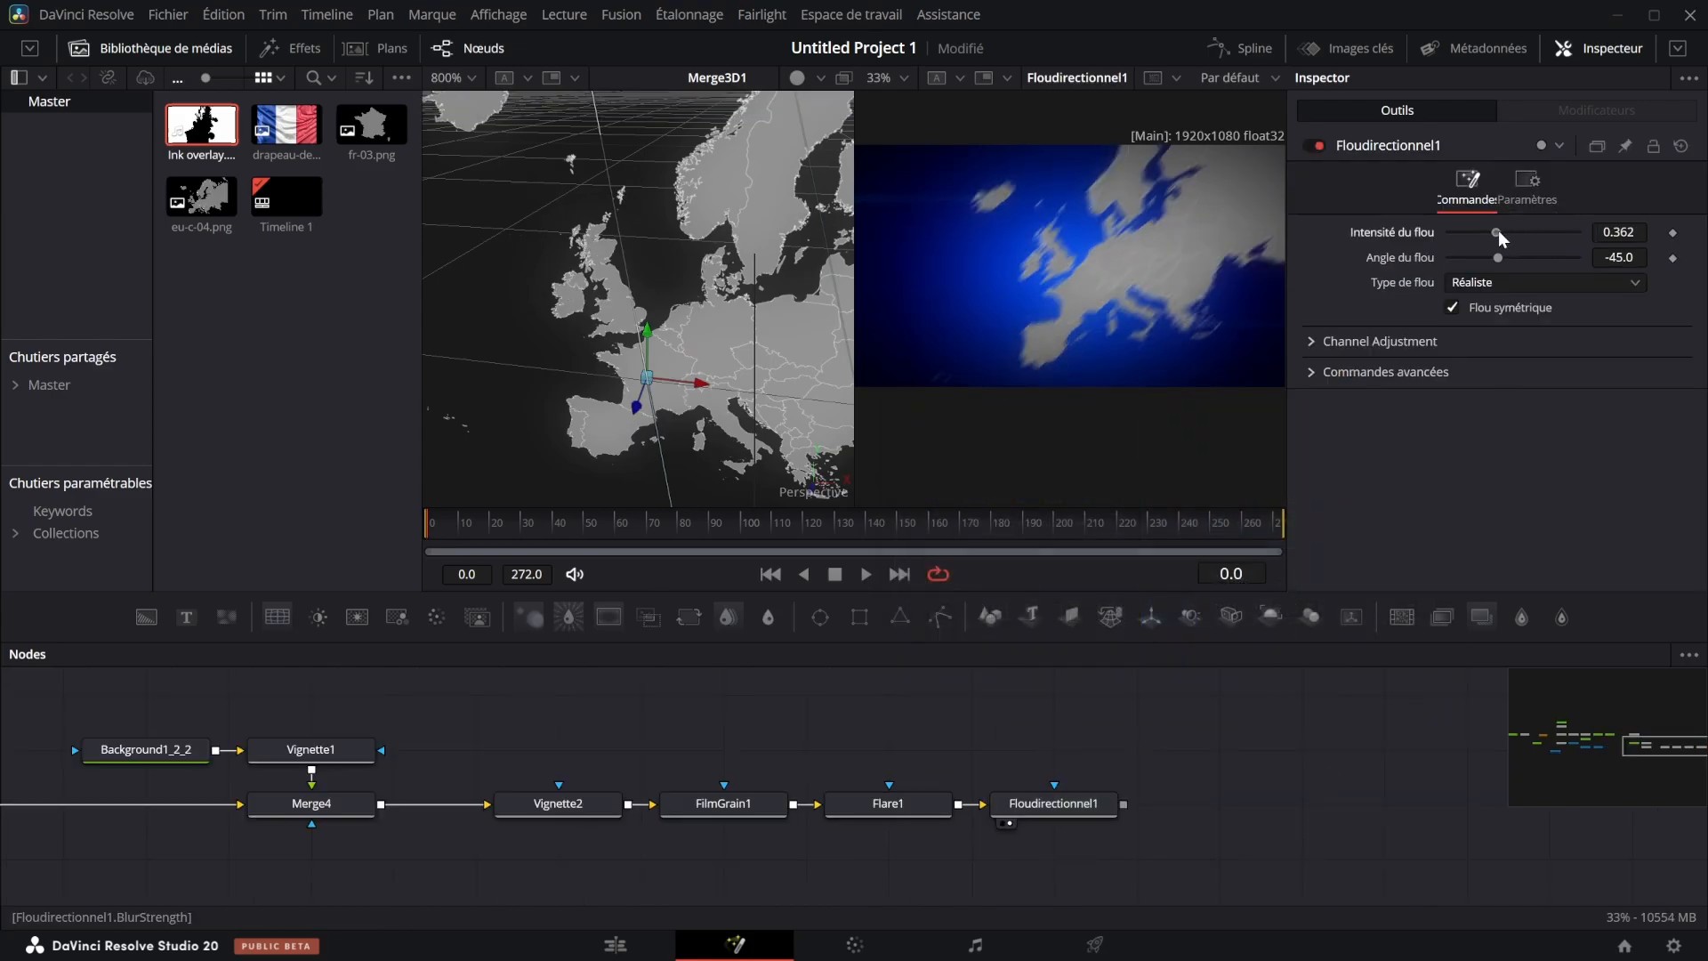
drag(1065, 717, 1070, 805)
drag(1178, 264, 1332, 266)
drag(1116, 160, 1117, 155)
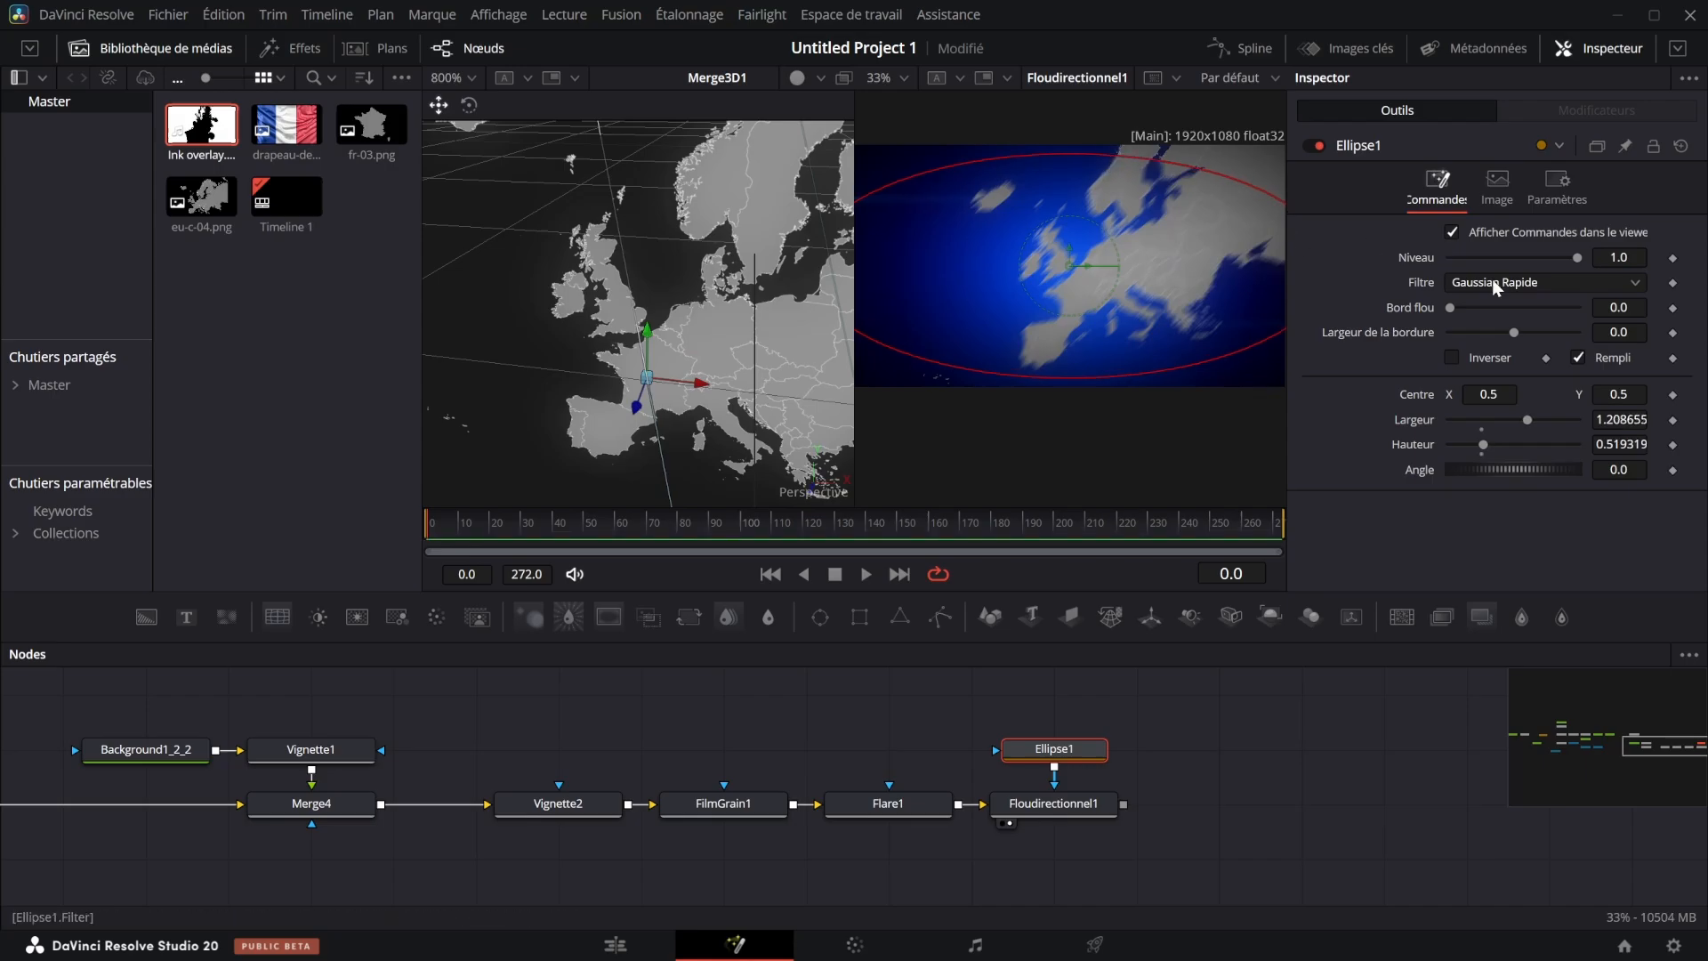
Invert the ellipse mask with soft edge 0.0441 and resize it to about 0.861 wide and 0.418 high
click(1484, 358)
drag(1471, 300, 1473, 326)
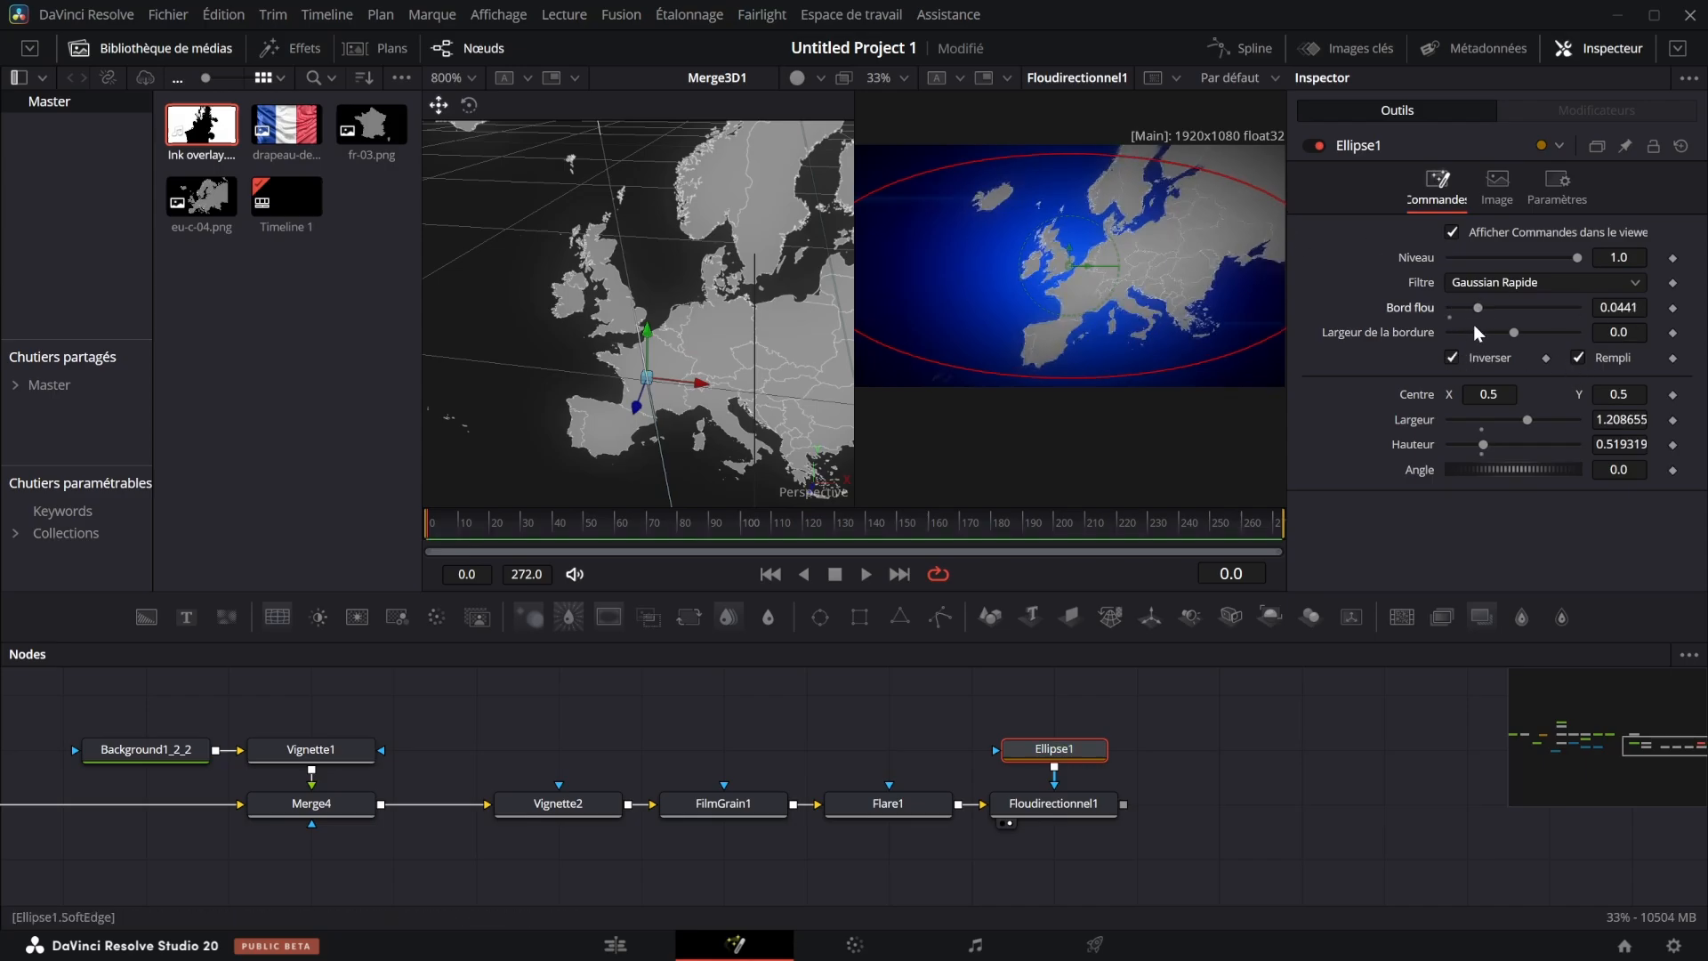
drag(1240, 253, 1084, 260)
drag(1170, 252, 1207, 265)
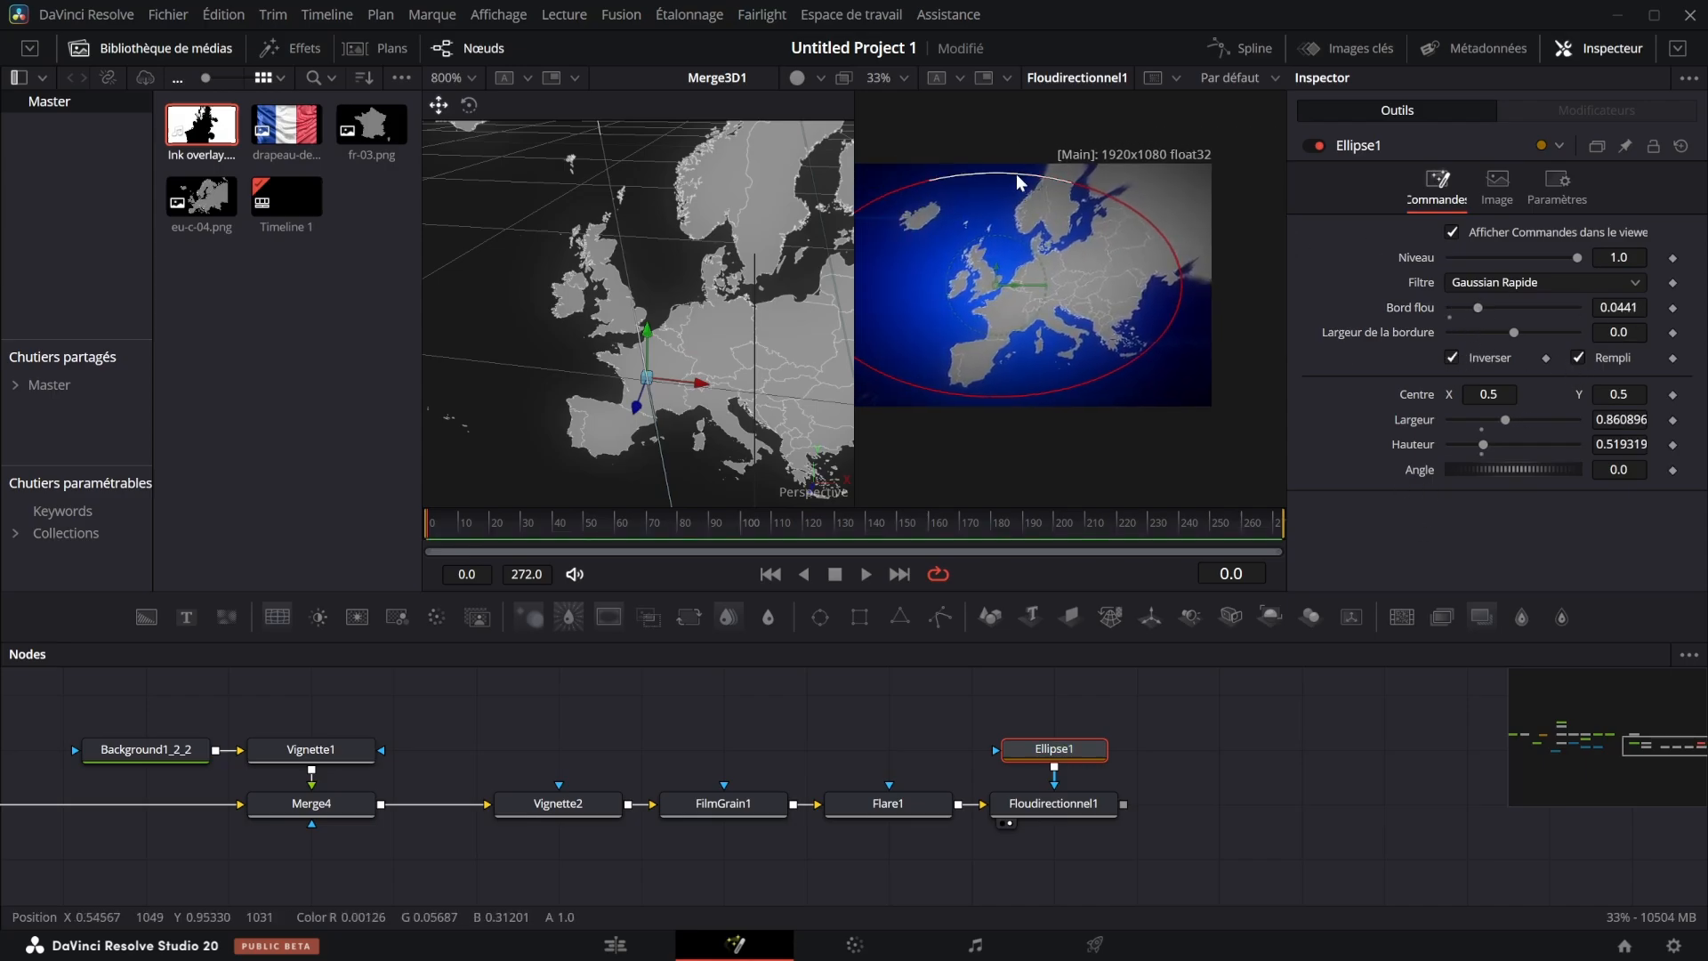
drag(1019, 183, 1200, 197)
click(1345, 683)
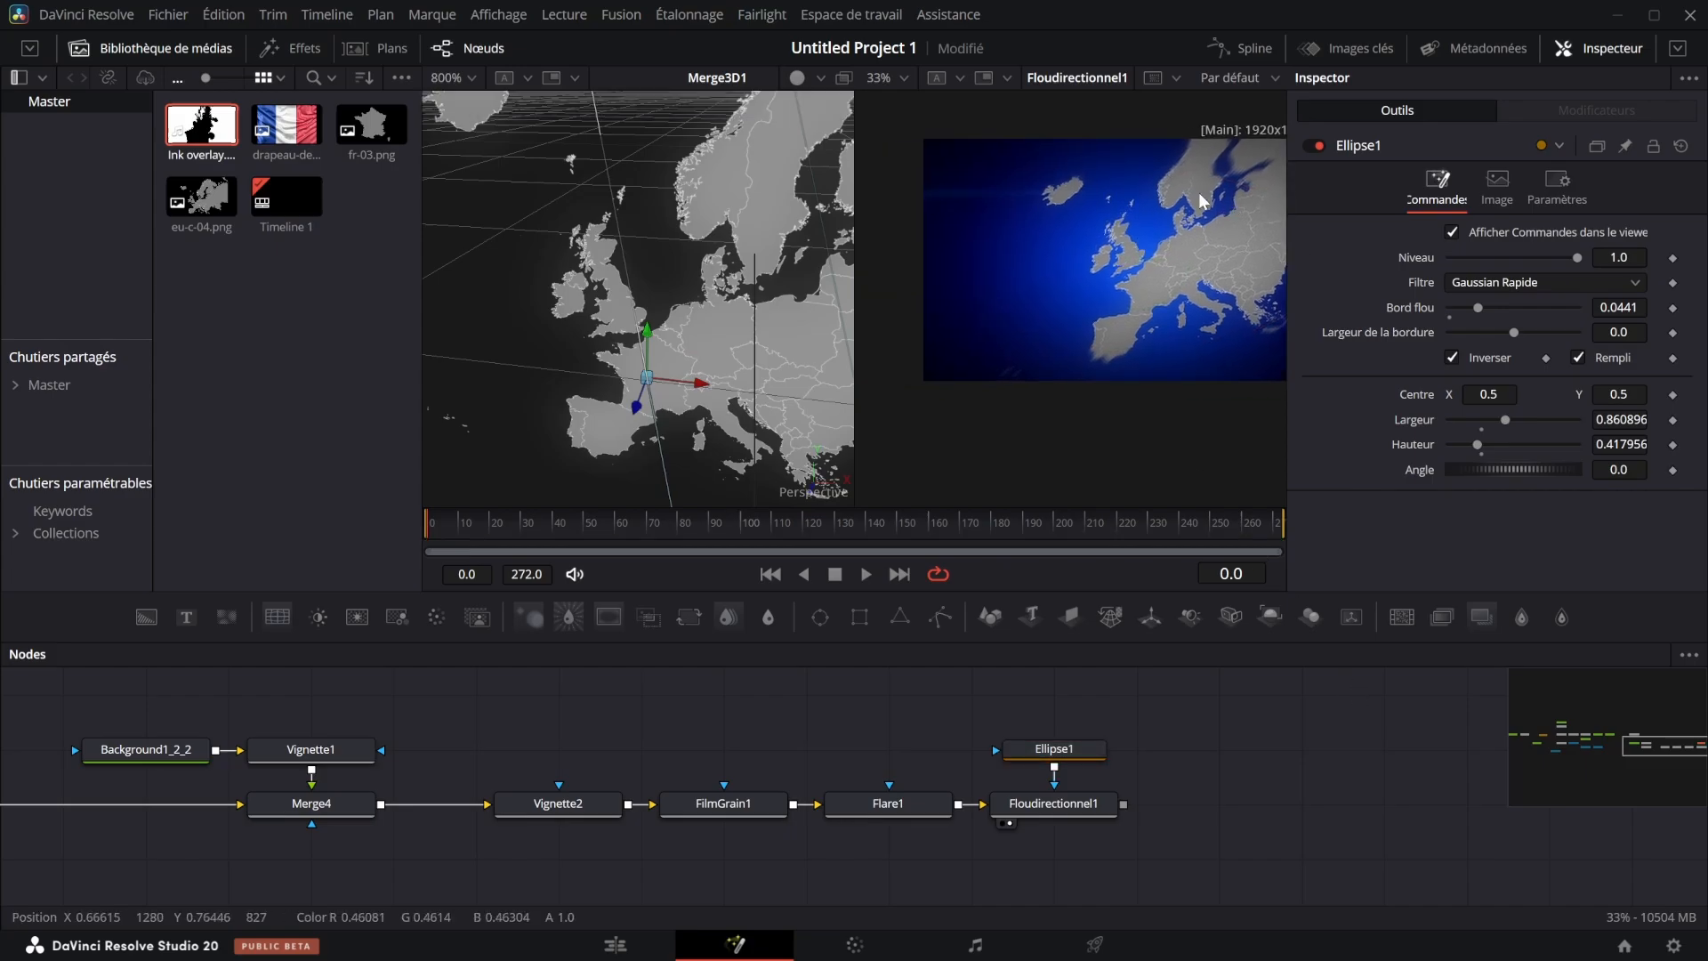
Add a Flicker Ajout node after Floudirectionnel1, show it in the second viewer and set its range to 0.047
click(1094, 805)
key(shift+space)
text(fli)
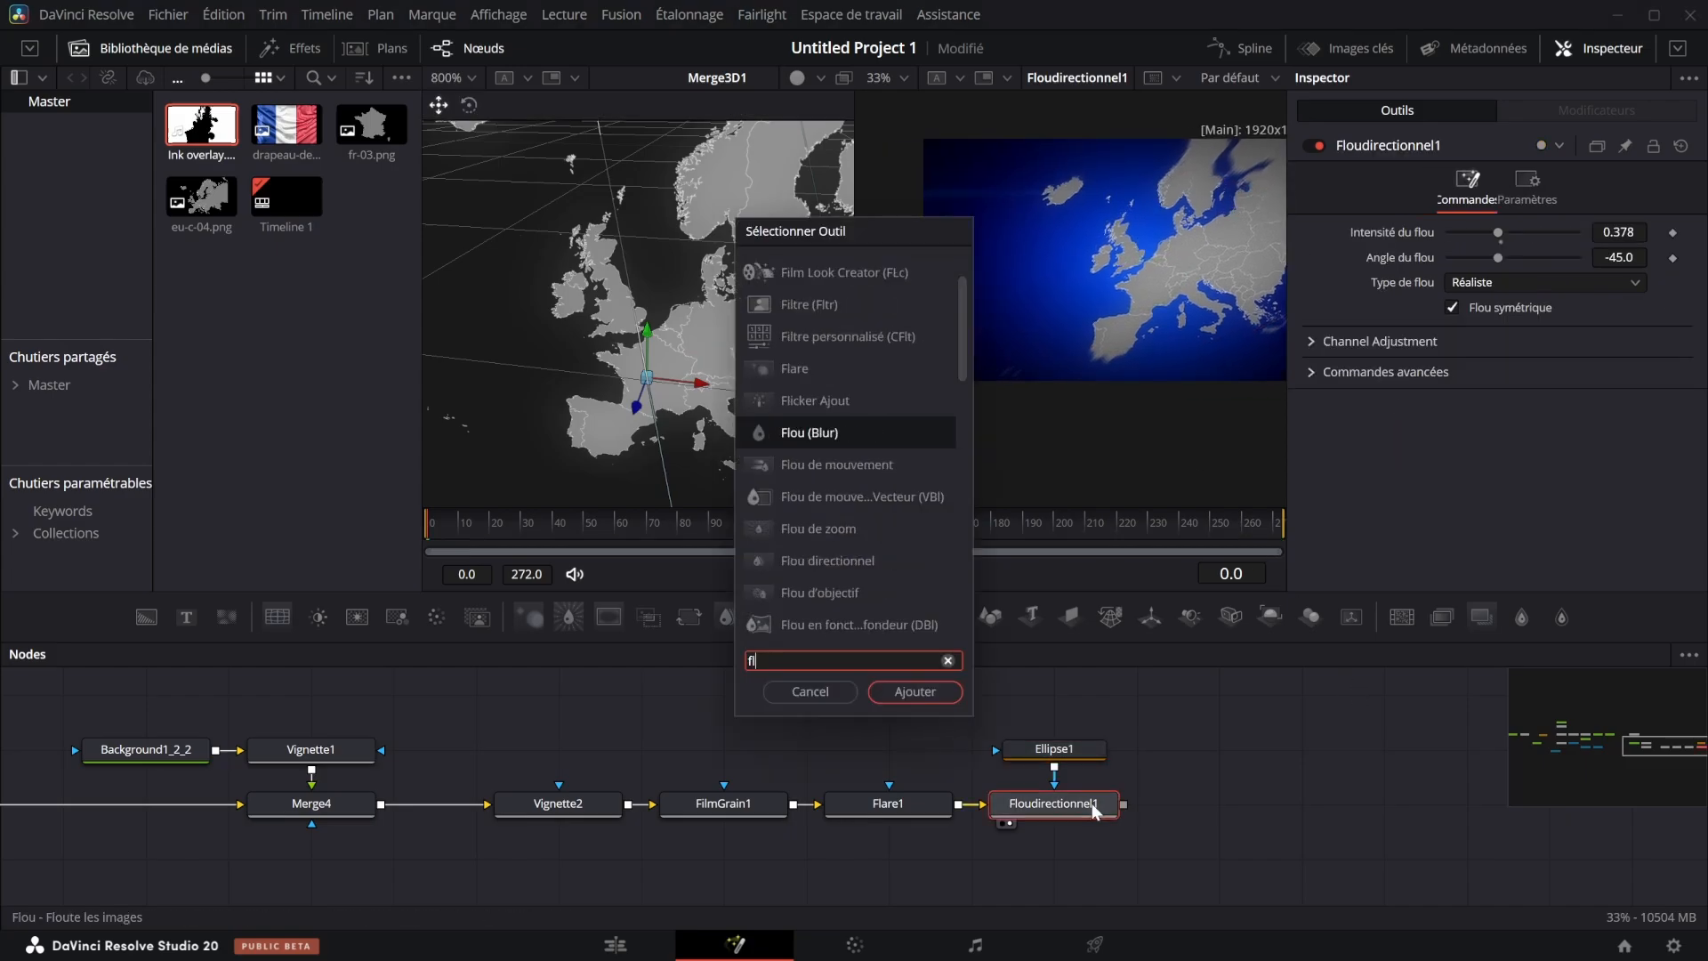
key(Return)
key(2)
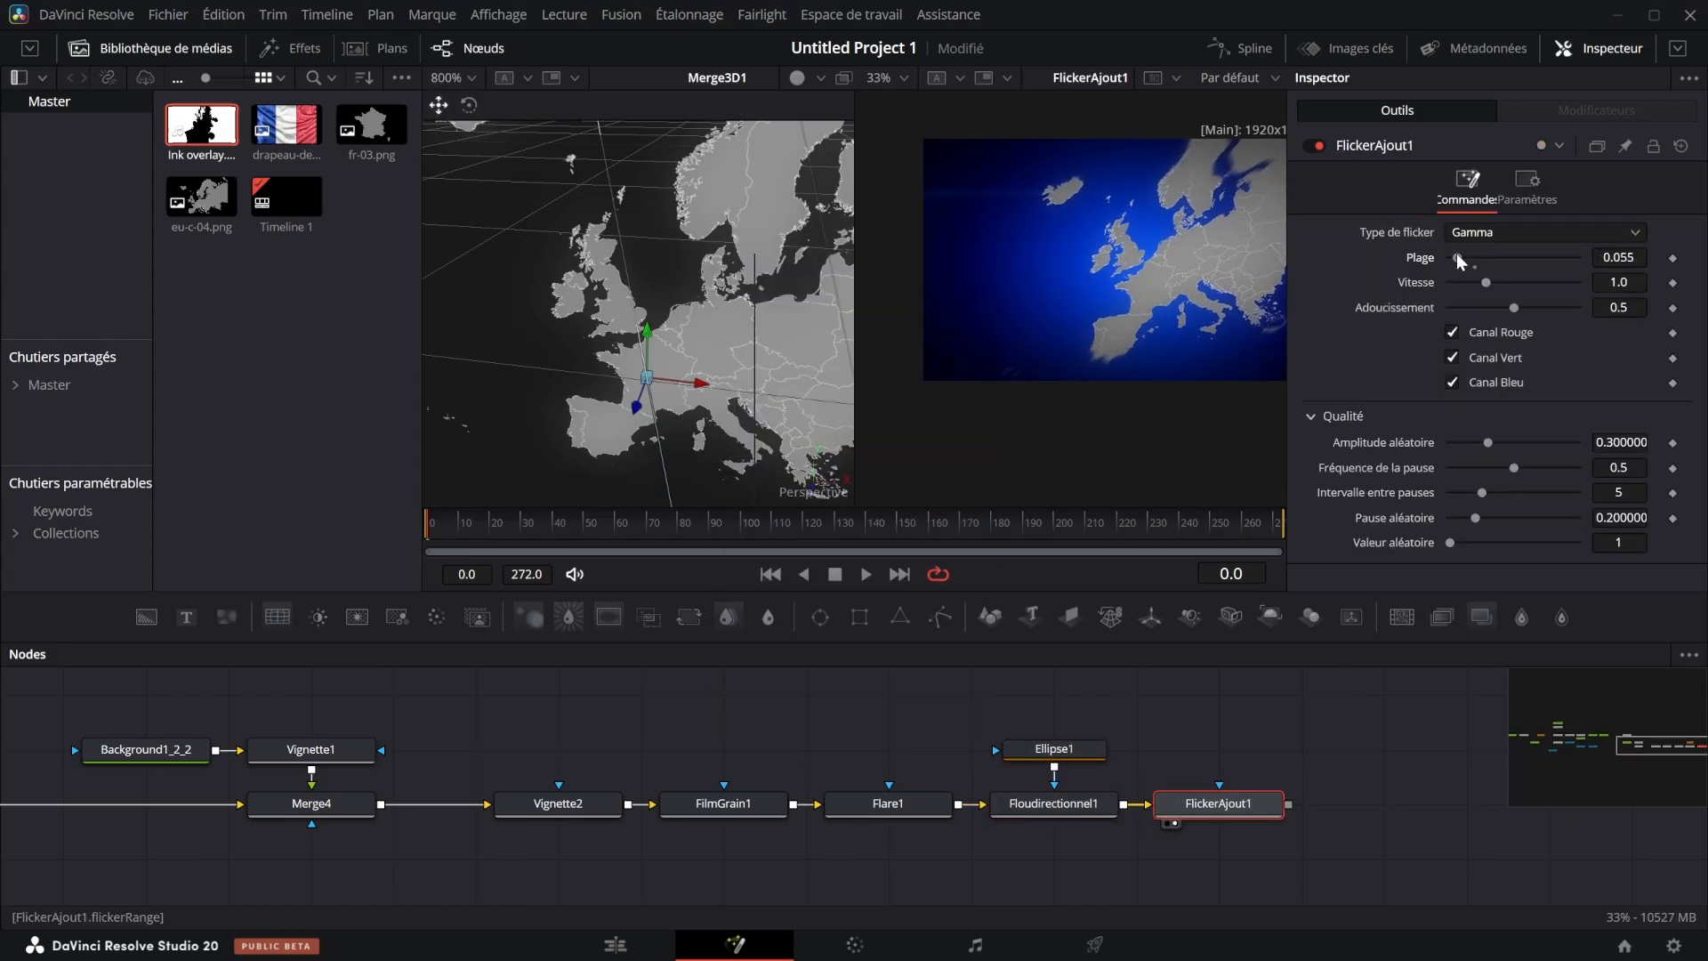
drag(1457, 257, 1456, 256)
Open the media import dialog and browse to the Montage > Animation > Particule folder
click(413, 313)
key(ctrl+i)
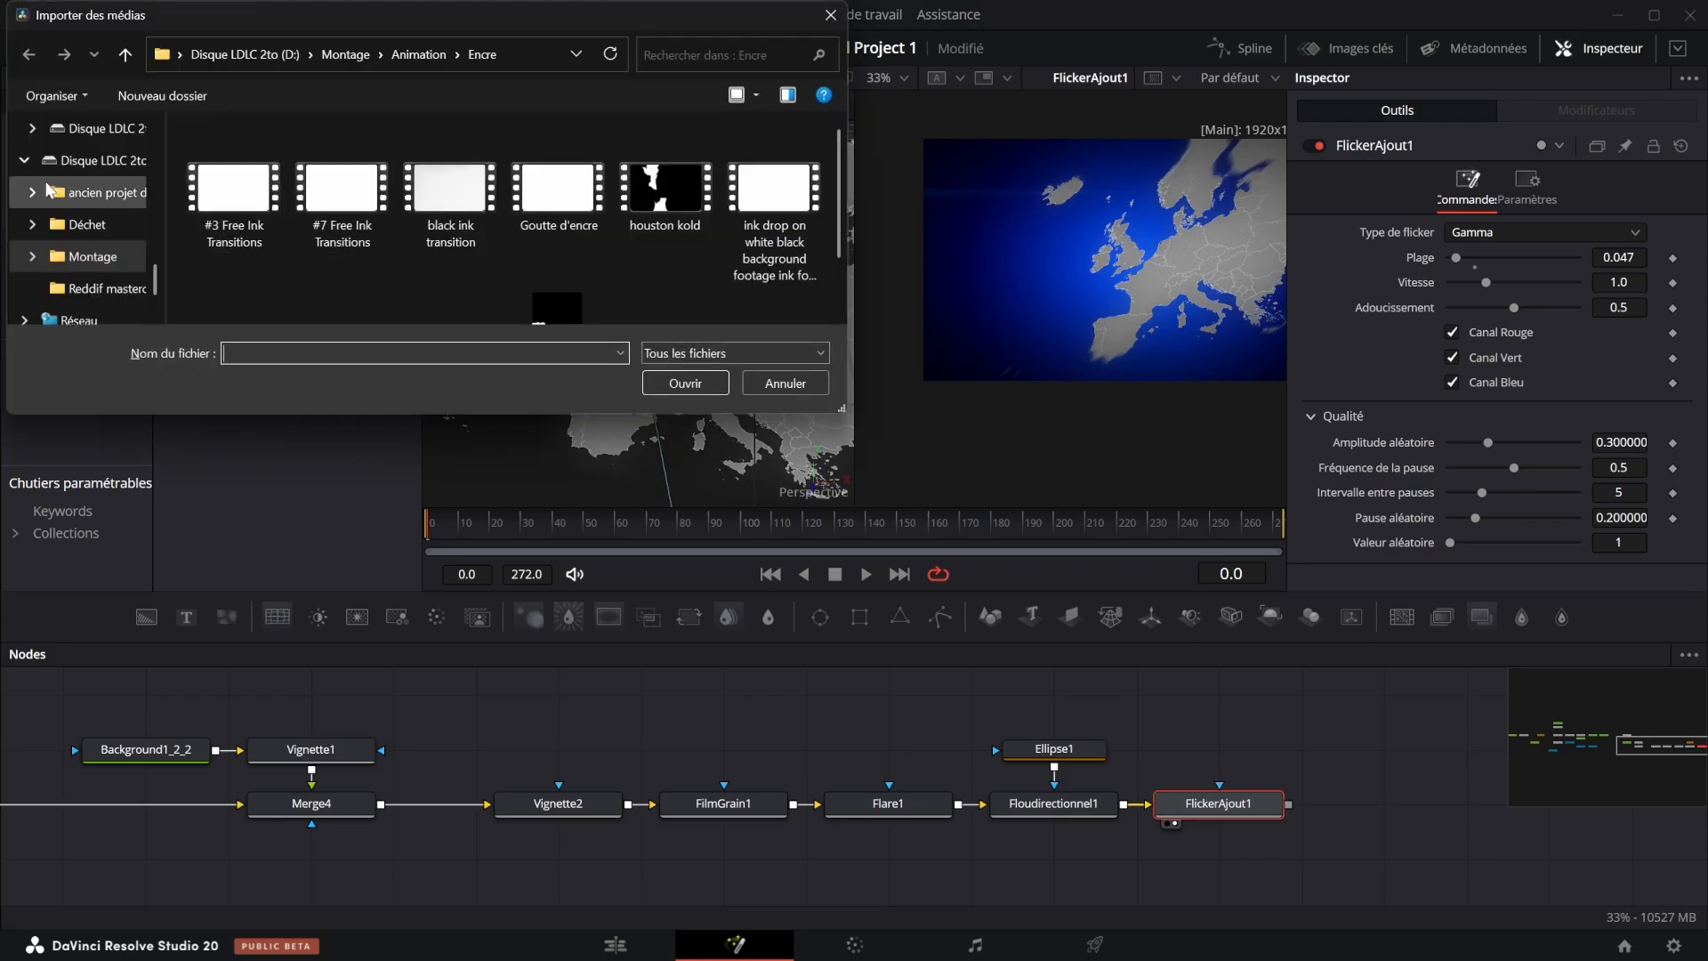
click(93, 256)
double_click(292, 163)
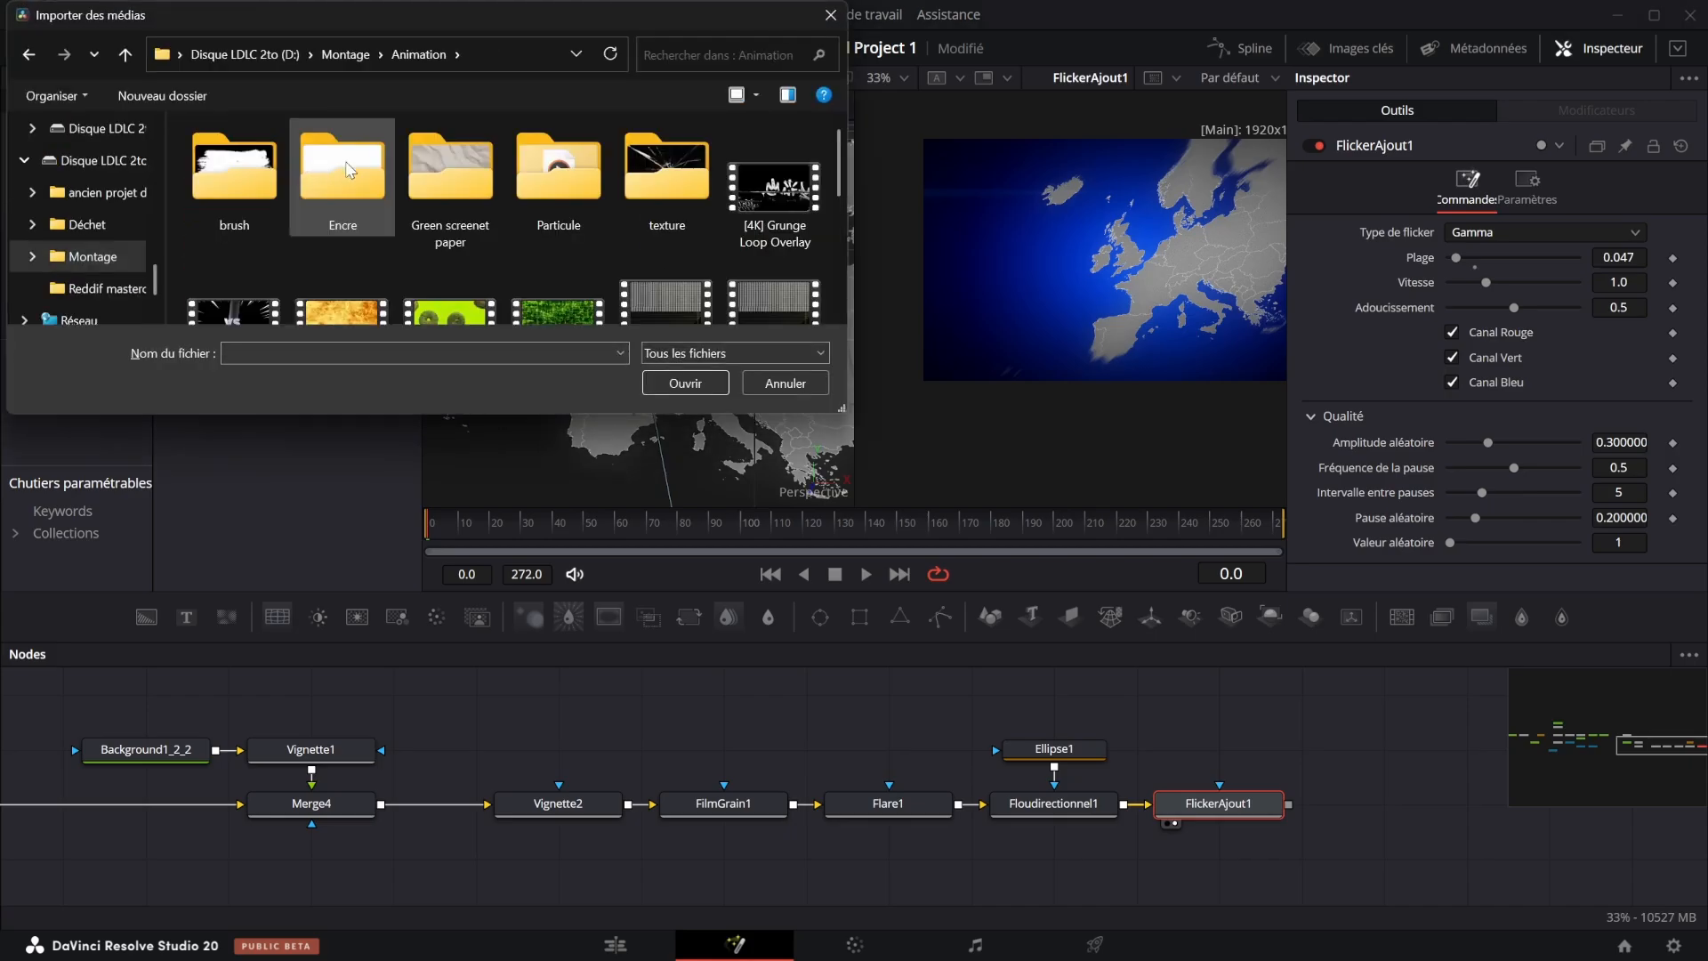
double_click(611, 199)
Import the 4K Fog Overlay and Particule neige clips into the media pool
scroll(587, 187, down, 1)
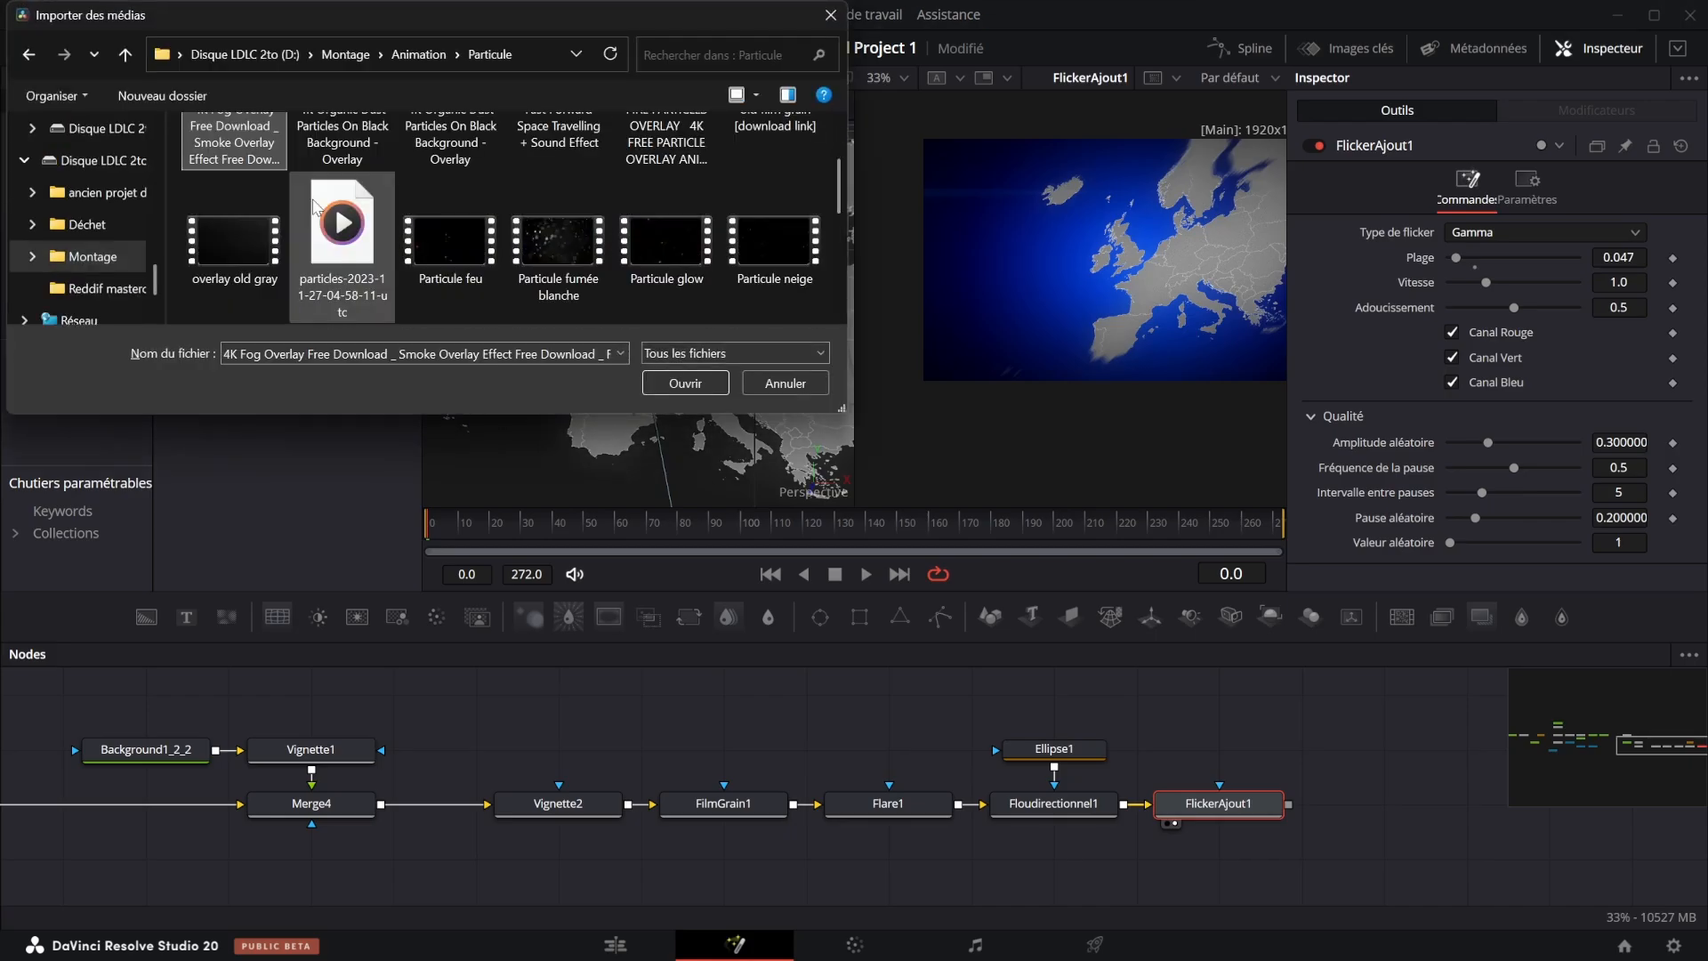
scroll(578, 191, down, 1)
scroll(756, 231, up, 2)
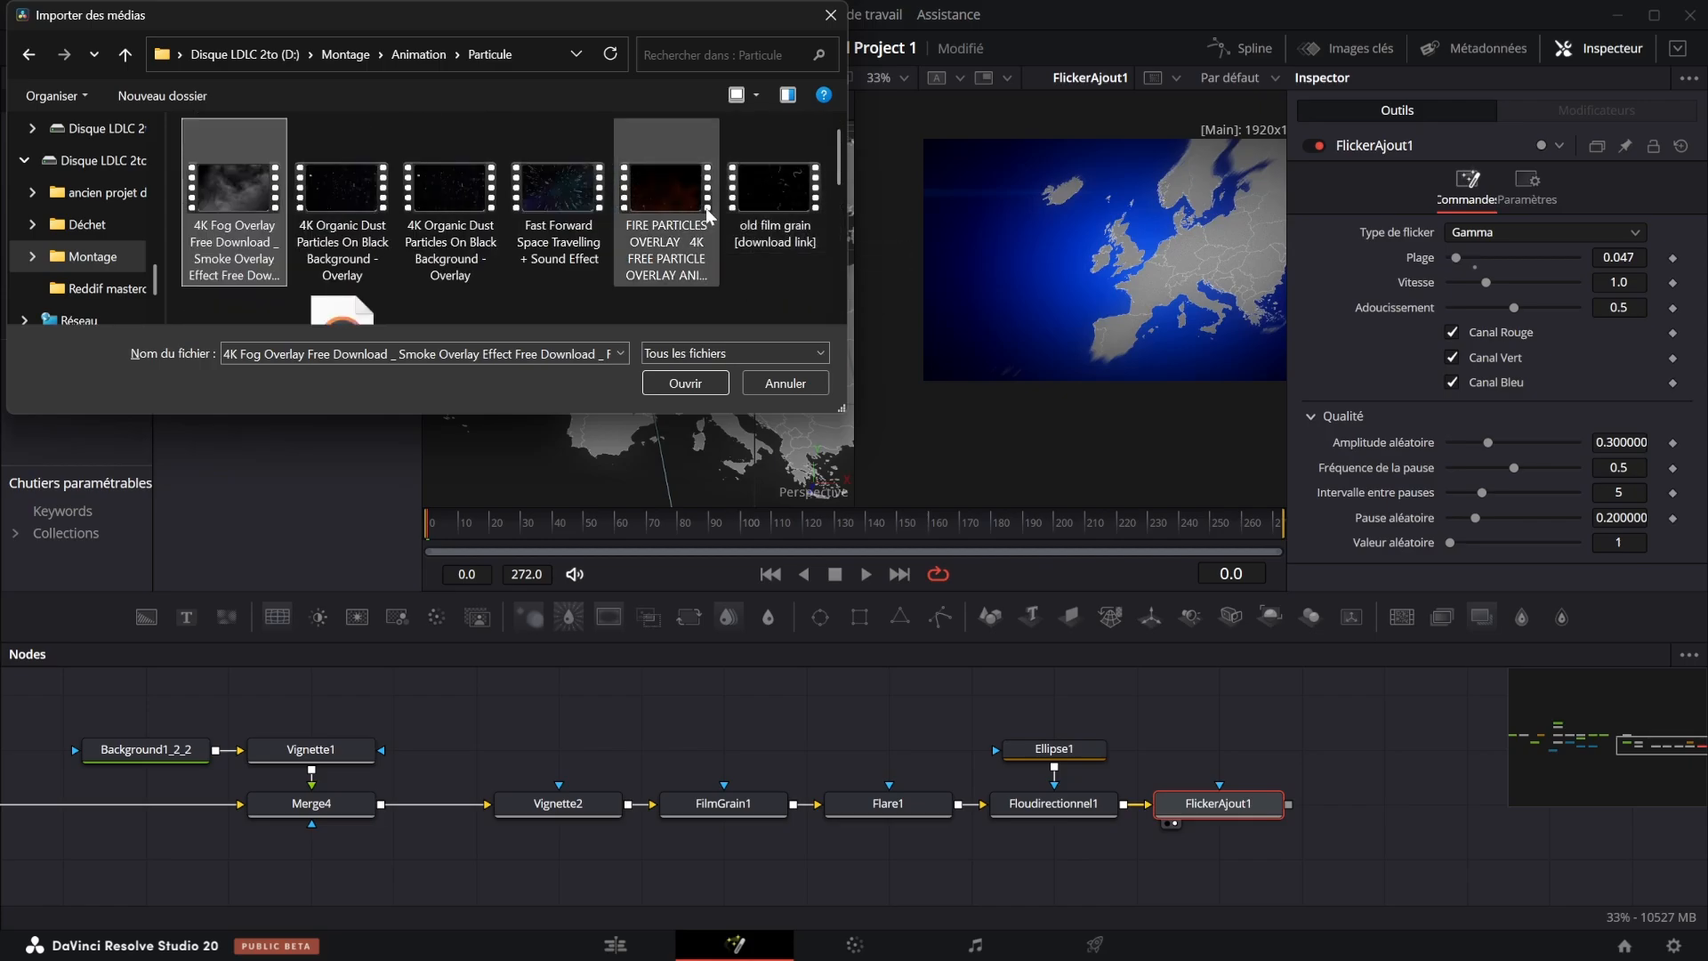
scroll(550, 222, down, 1)
click(766, 244)
scroll(551, 249, up, 1)
ctrl+click(249, 234)
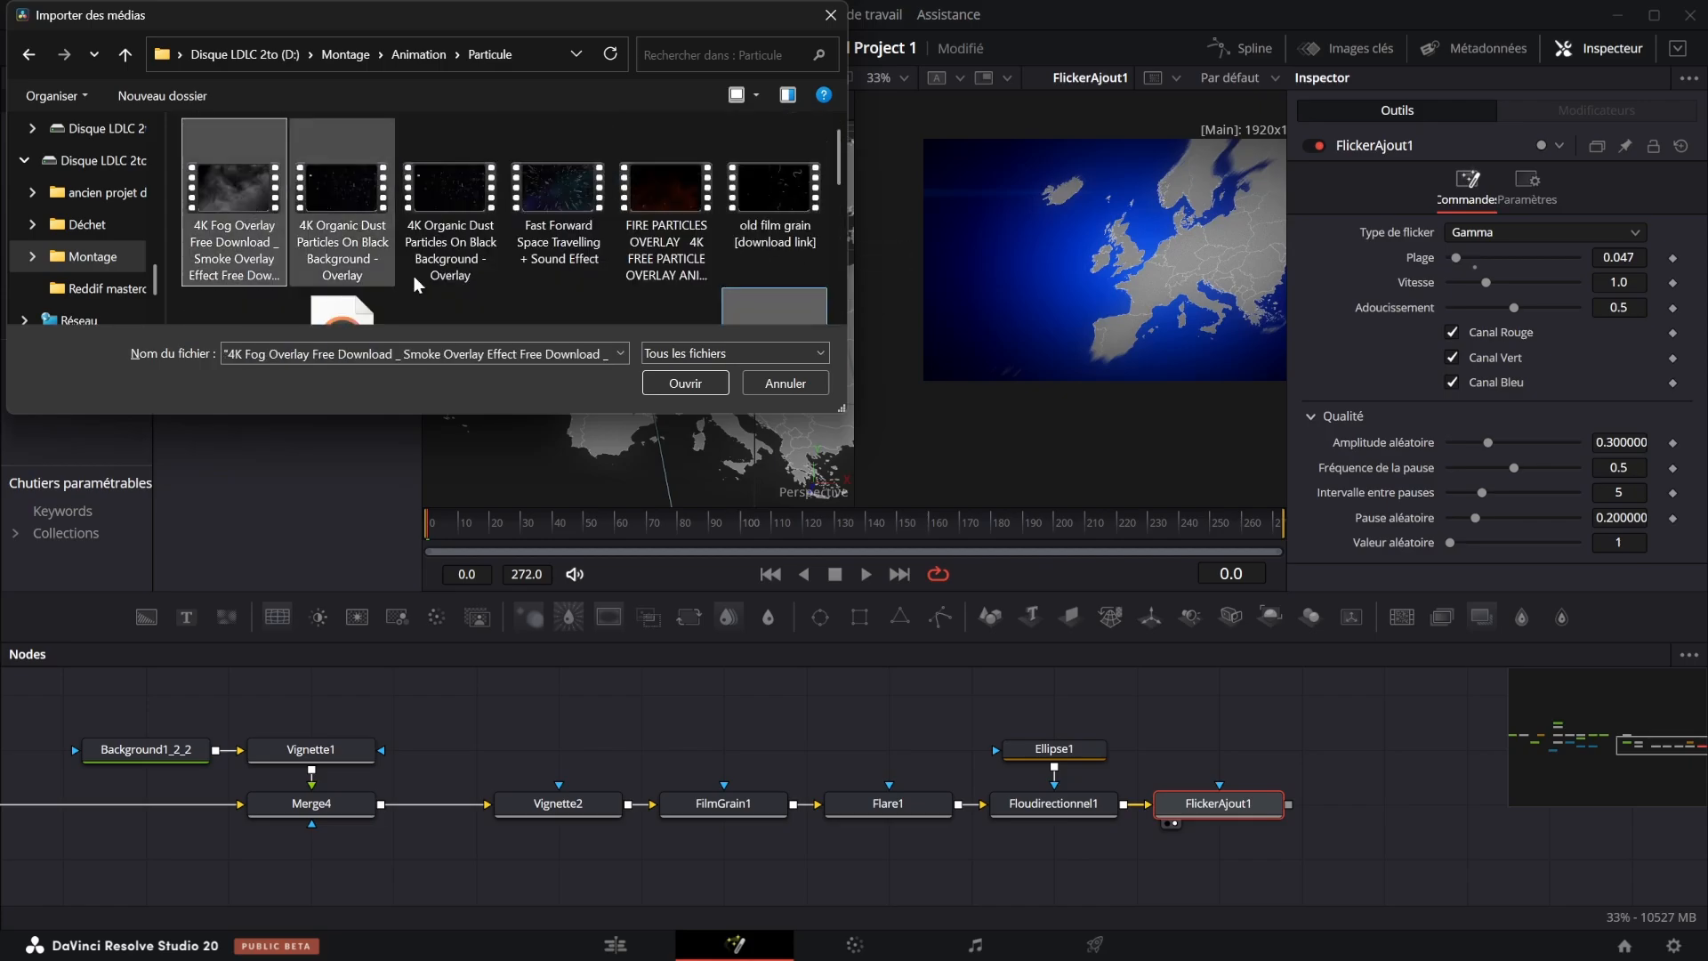
click(688, 384)
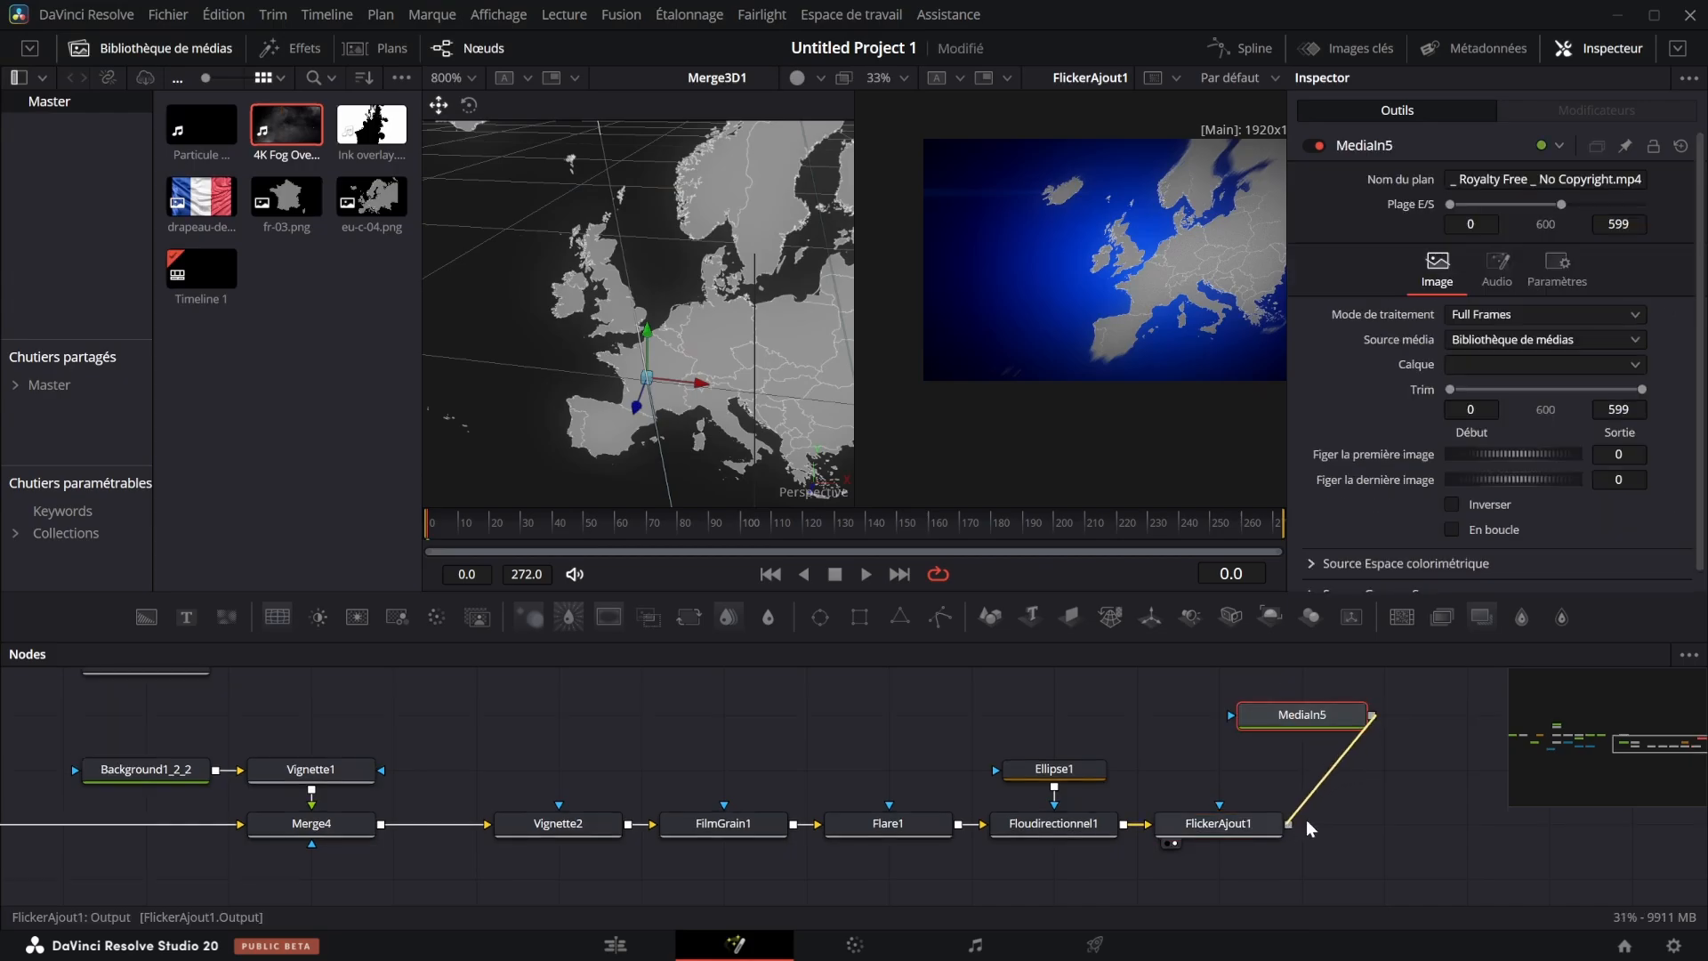
Merge the fog clip over FlickerAjout1 in Superposition mode and scale it to 1.777778 to cover the frame
drag(1308, 828, 1290, 825)
click(1469, 369)
click(1486, 404)
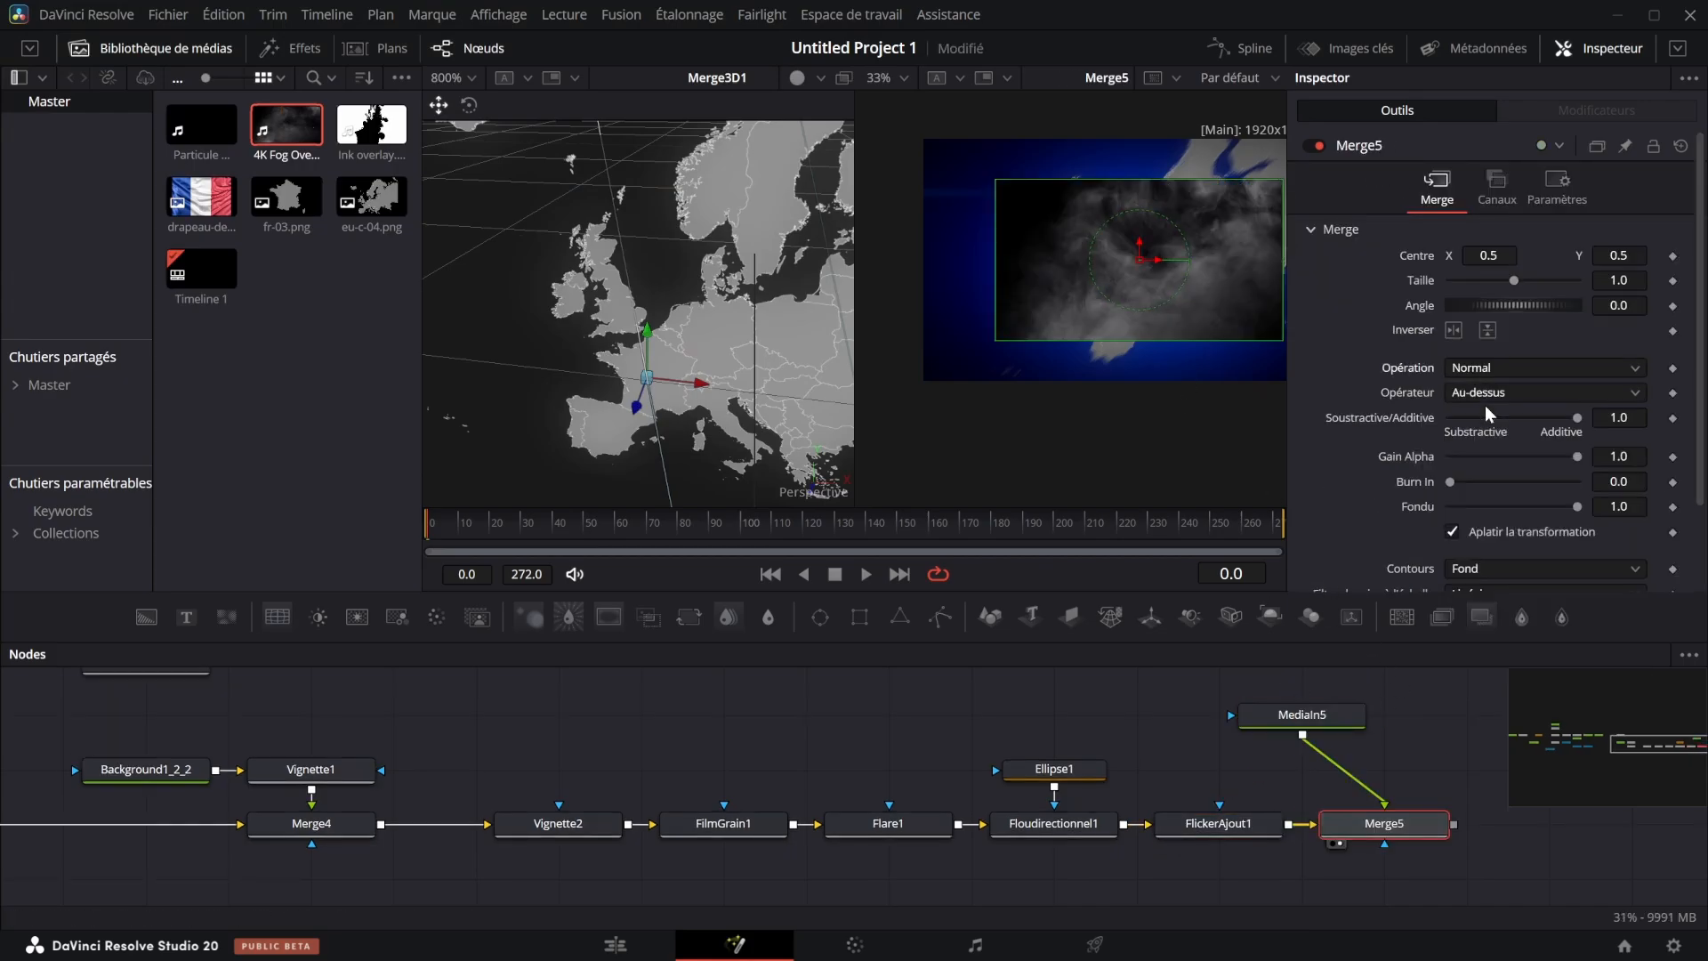
drag(1163, 162, 1275, 98)
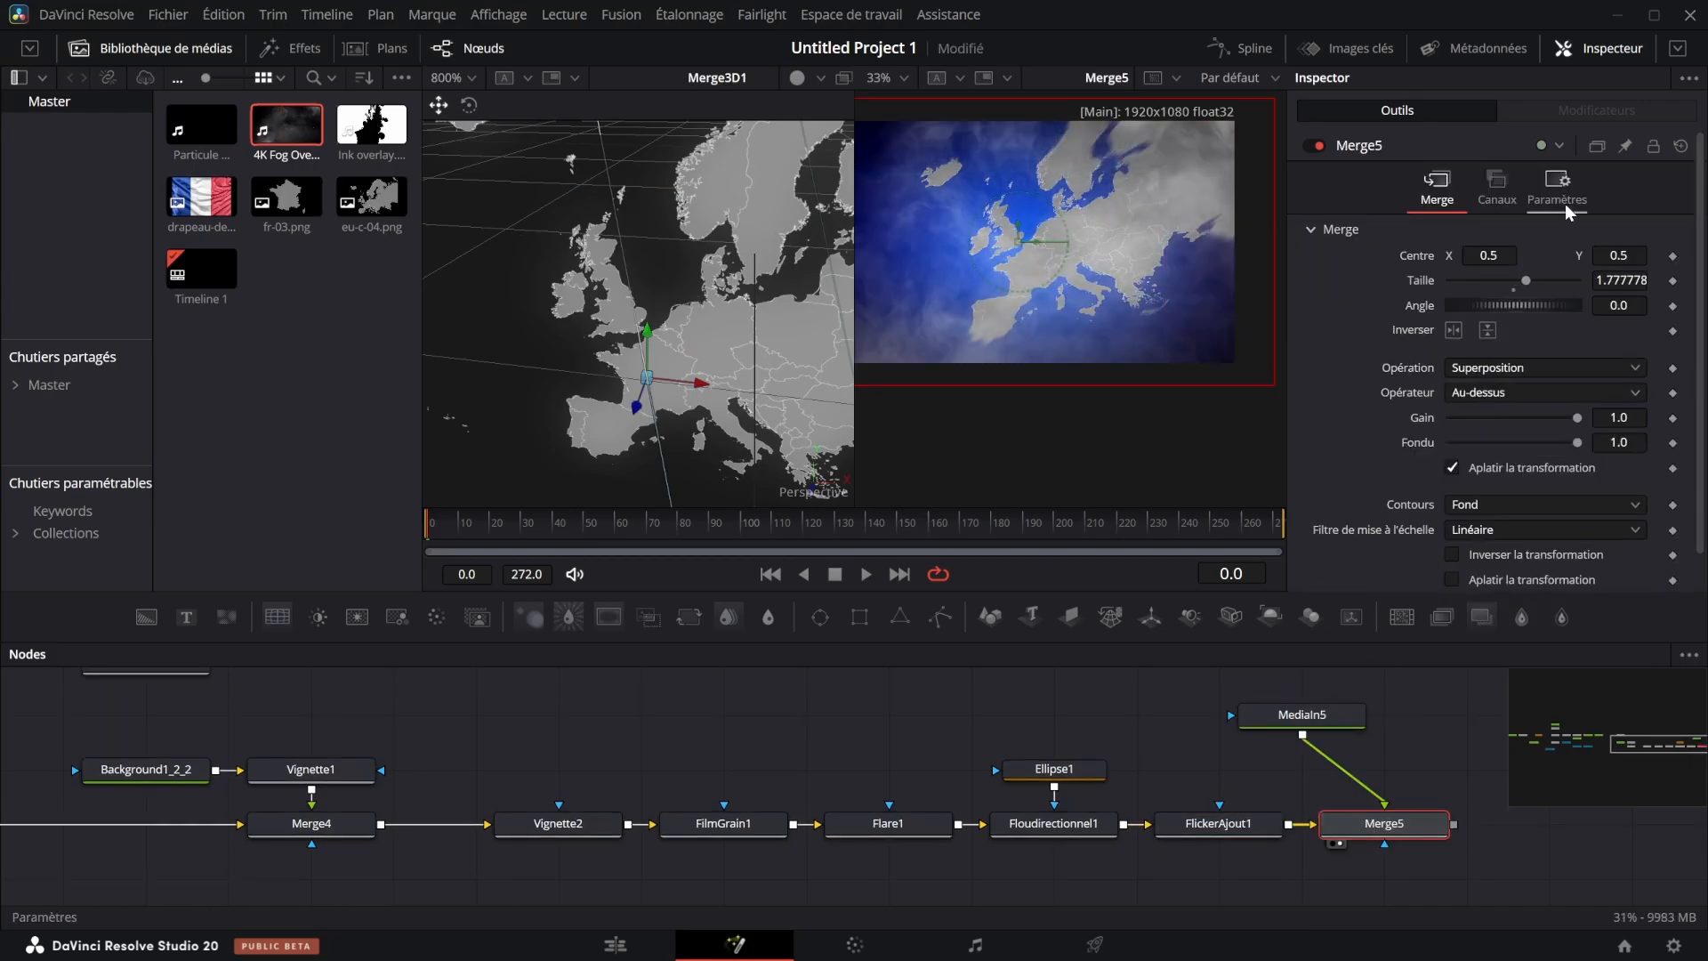
drag(1037, 240, 1145, 480)
Mask Merge5 with a rectangle about 1.736 wide and 0.583 high, centred at Y about -0.12, with soft edge 0.1055
click(858, 616)
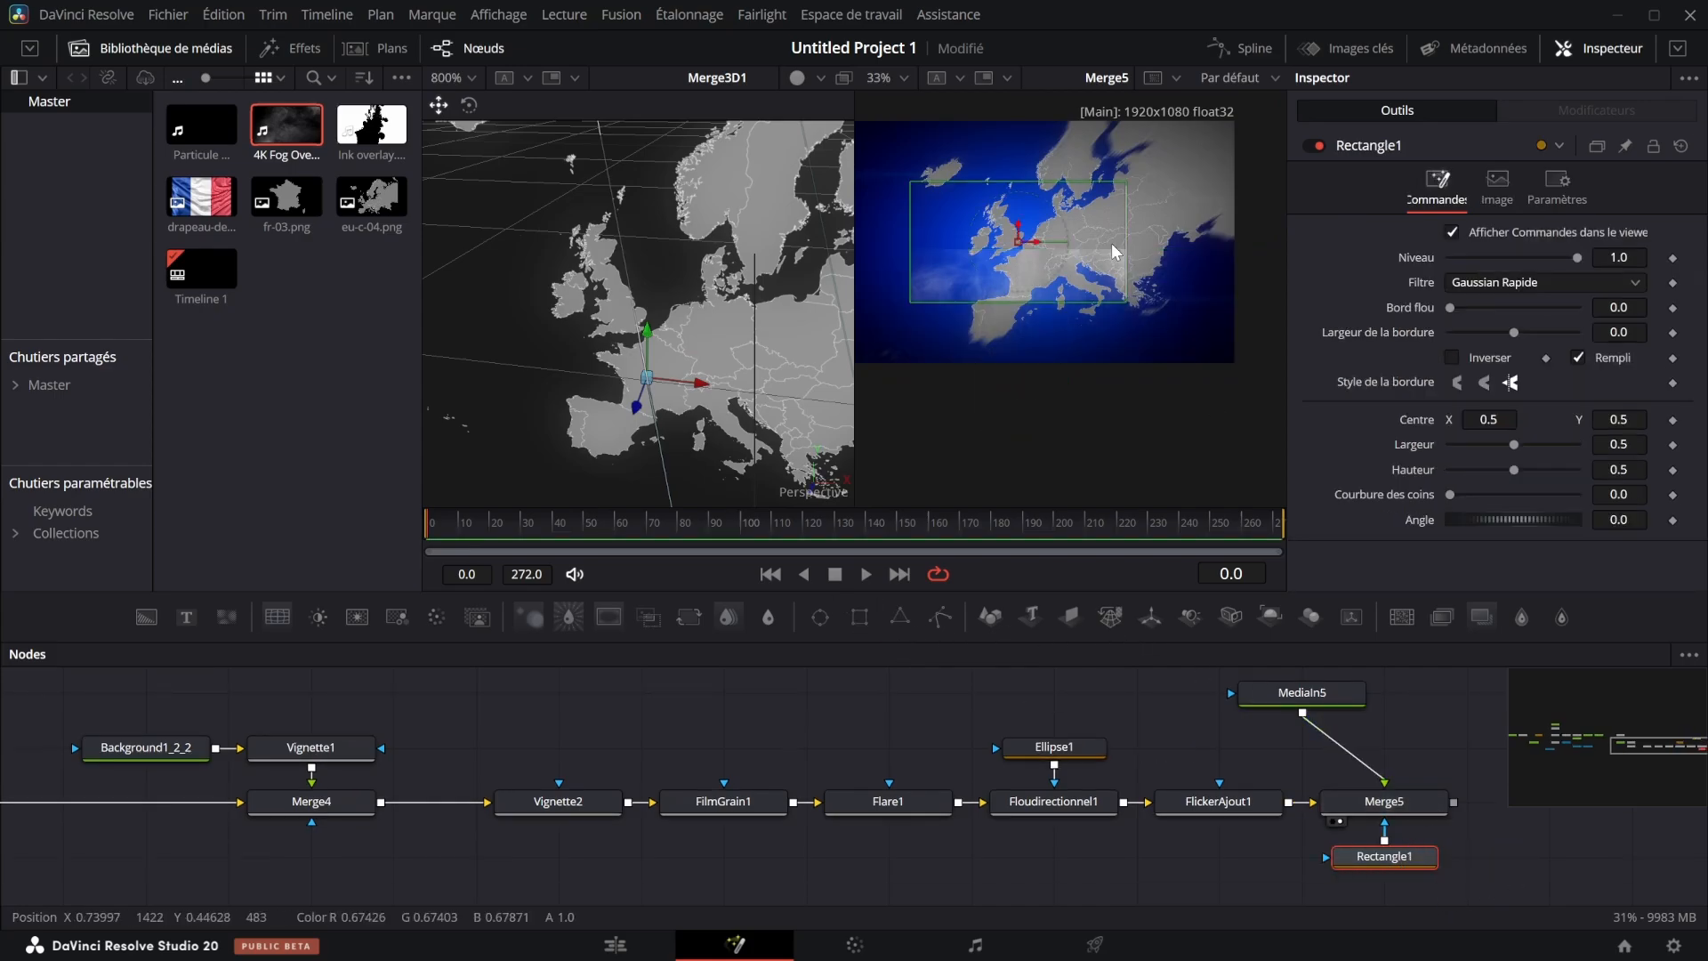
drag(1019, 223, 1018, 371)
drag(1128, 379, 1393, 378)
drag(1142, 333, 1143, 323)
drag(1453, 309, 1525, 309)
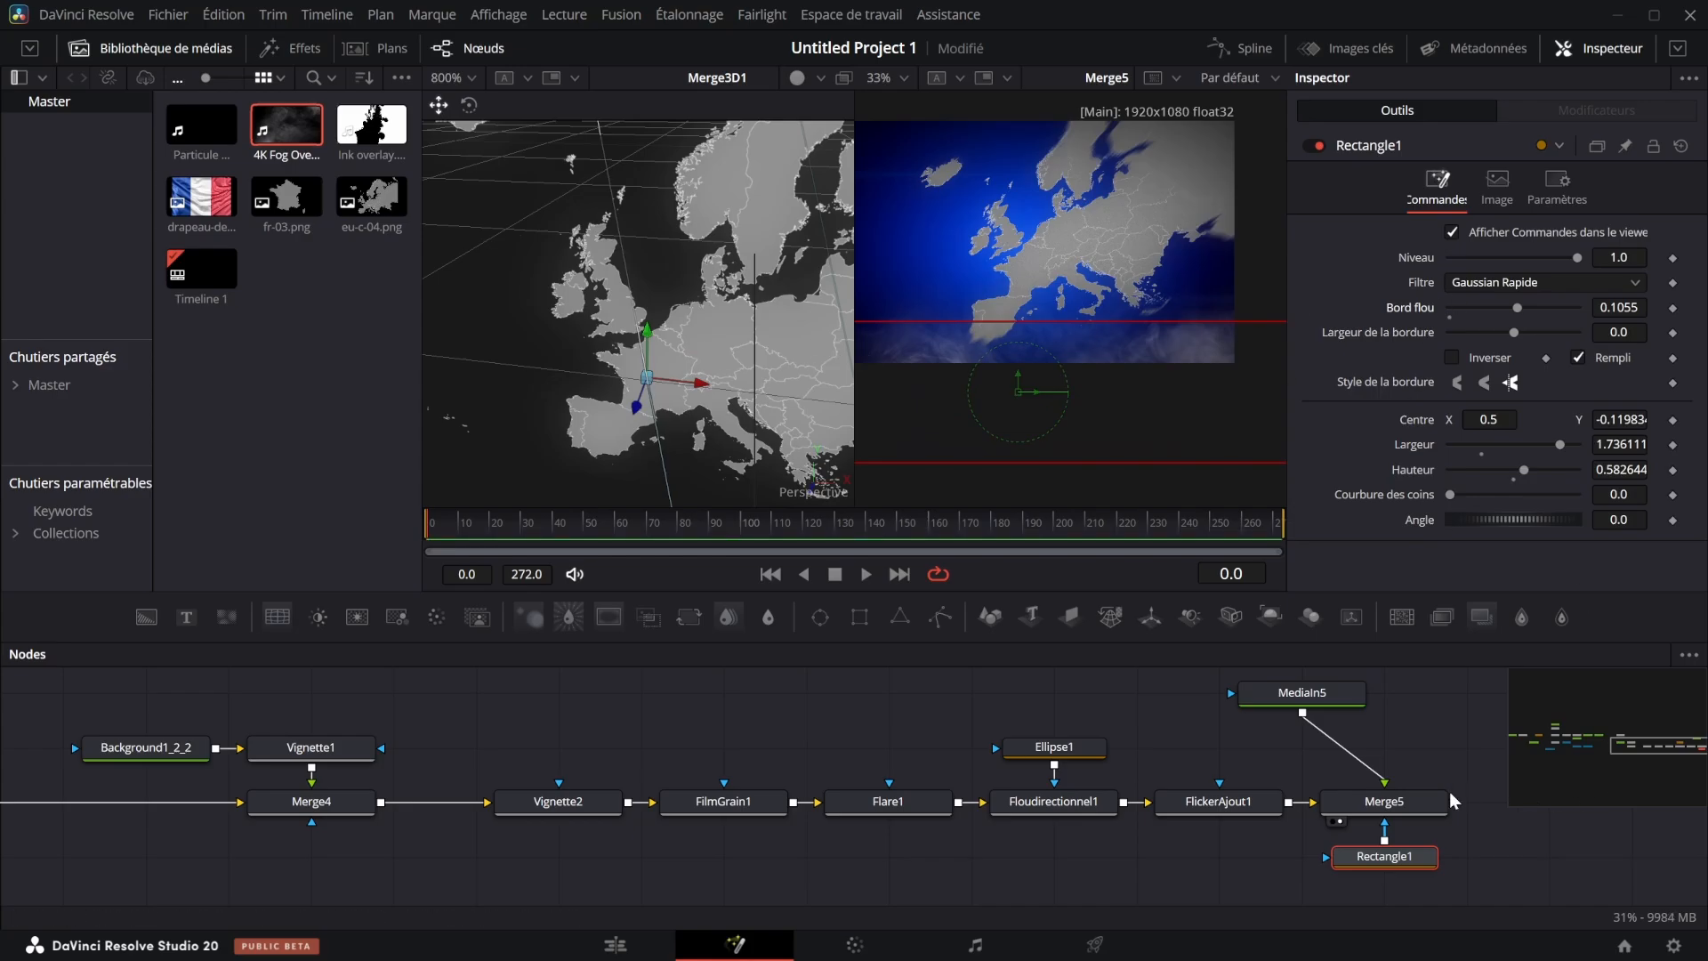
Add the Particule neige clip beside MediaIn5, merge it after Merge5 in Superposition mode, and preview the animation
drag(1330, 695, 1407, 695)
drag(212, 129, 1232, 732)
drag(1402, 787, 1100, 819)
drag(918, 778, 1248, 723)
drag(1317, 725, 1153, 834)
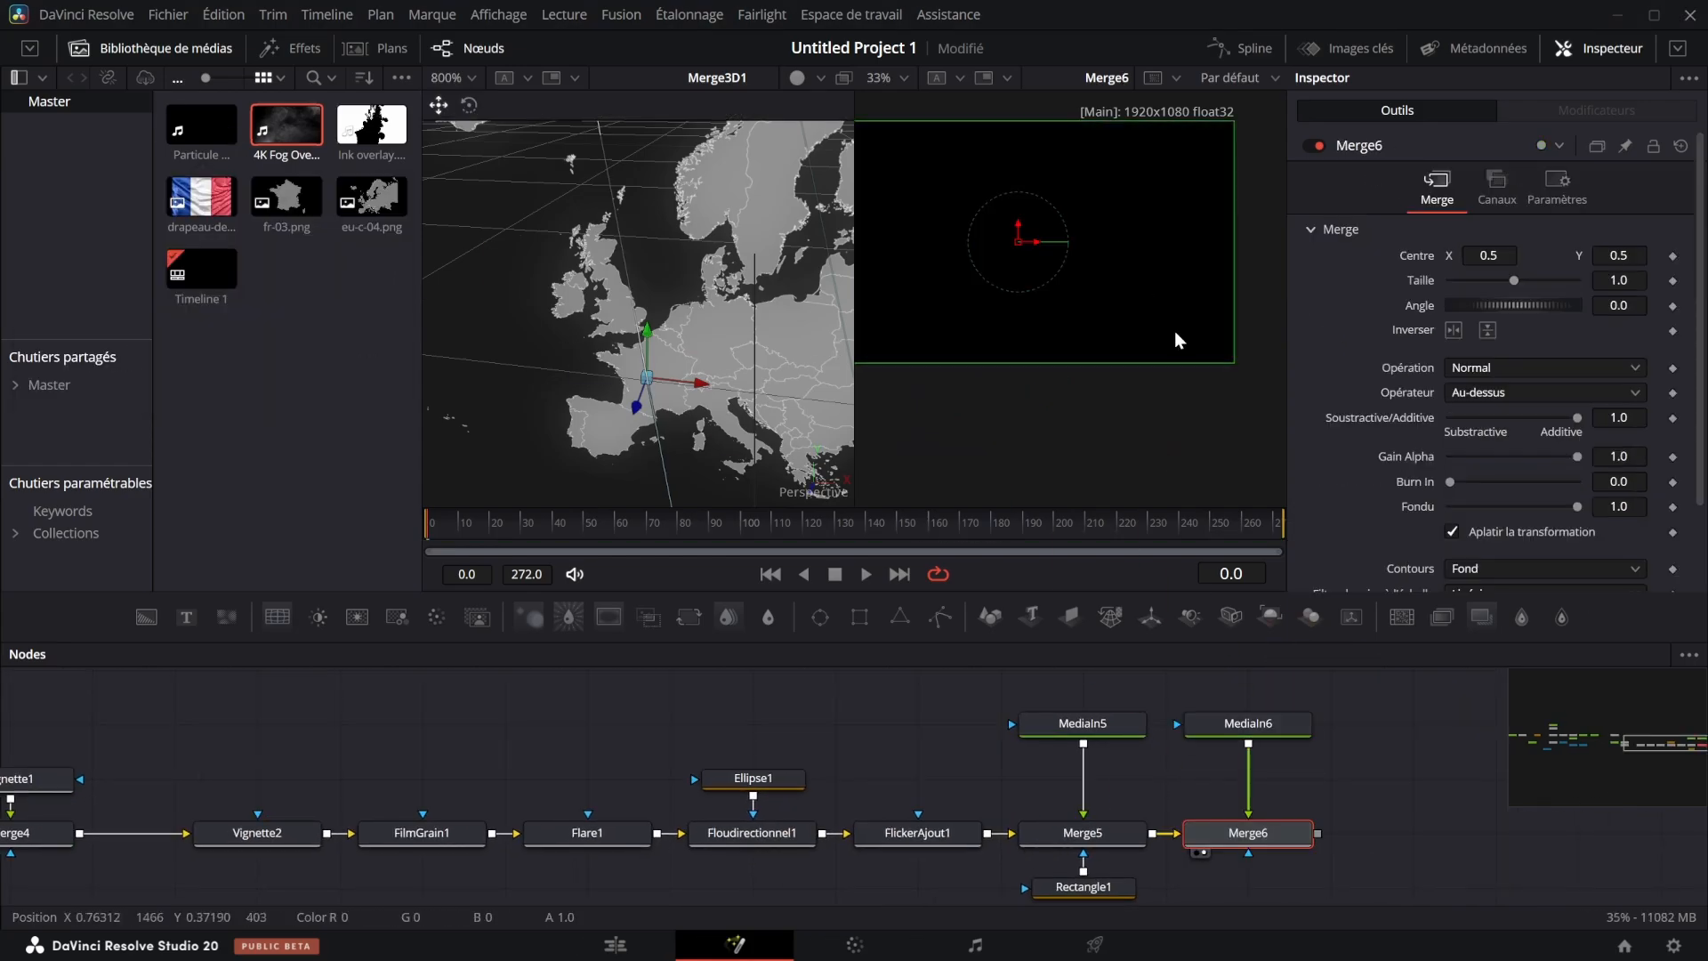
click(1290, 733)
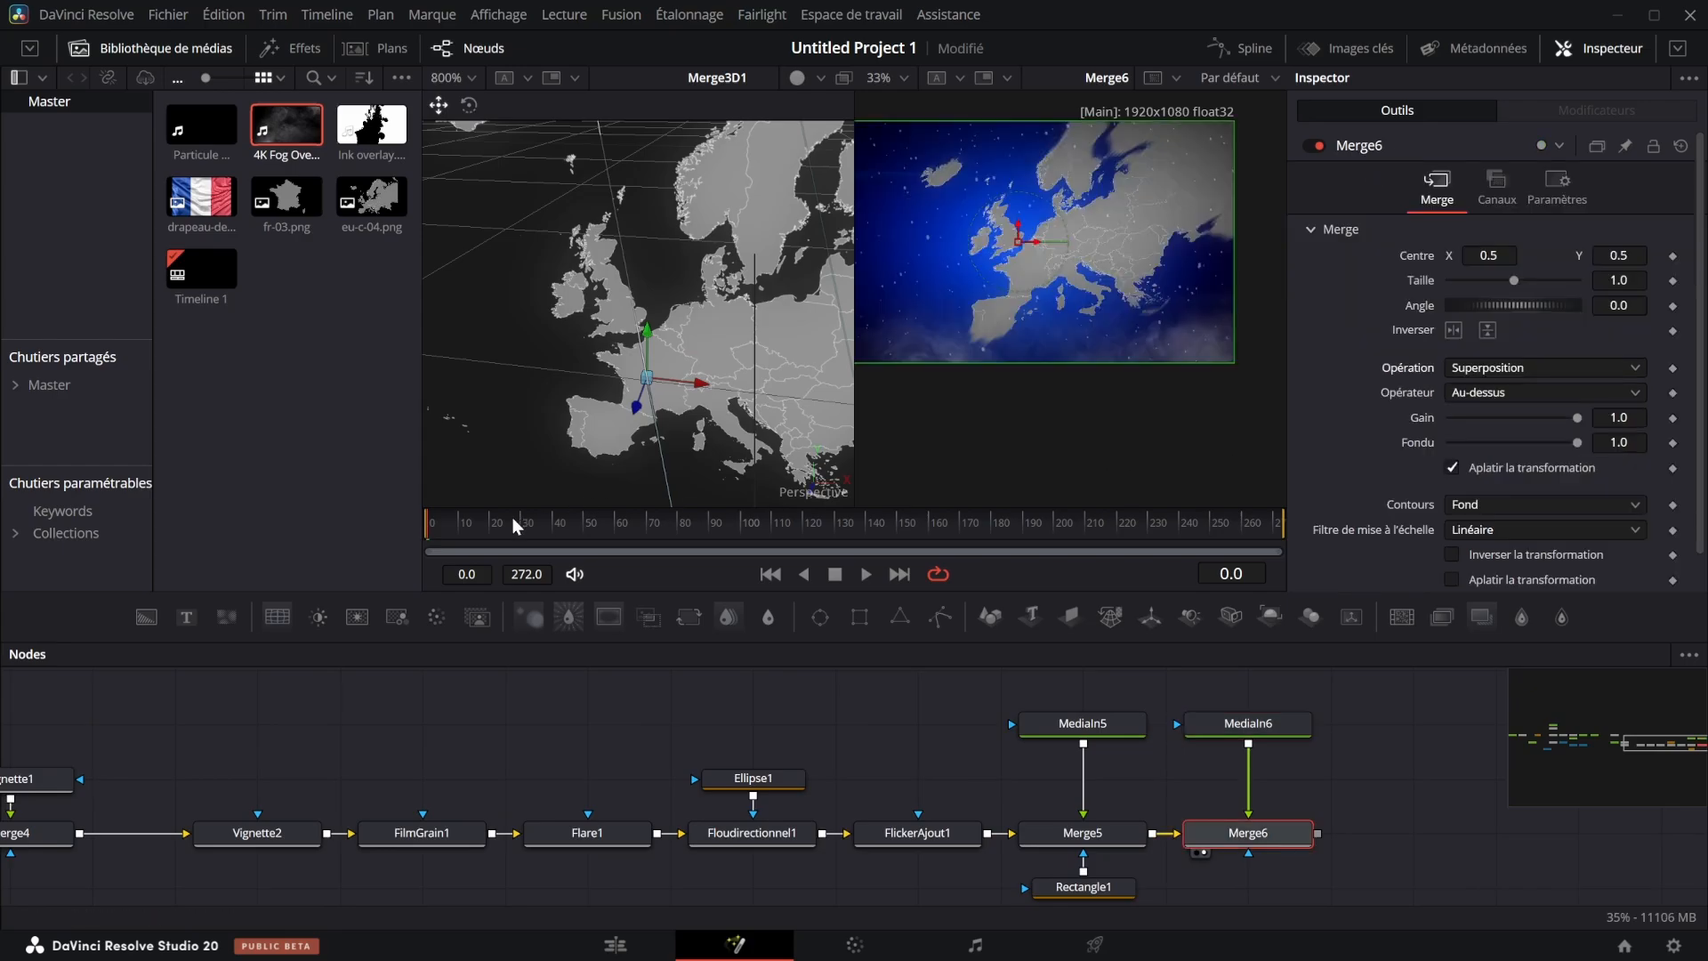
drag(498, 519, 632, 545)
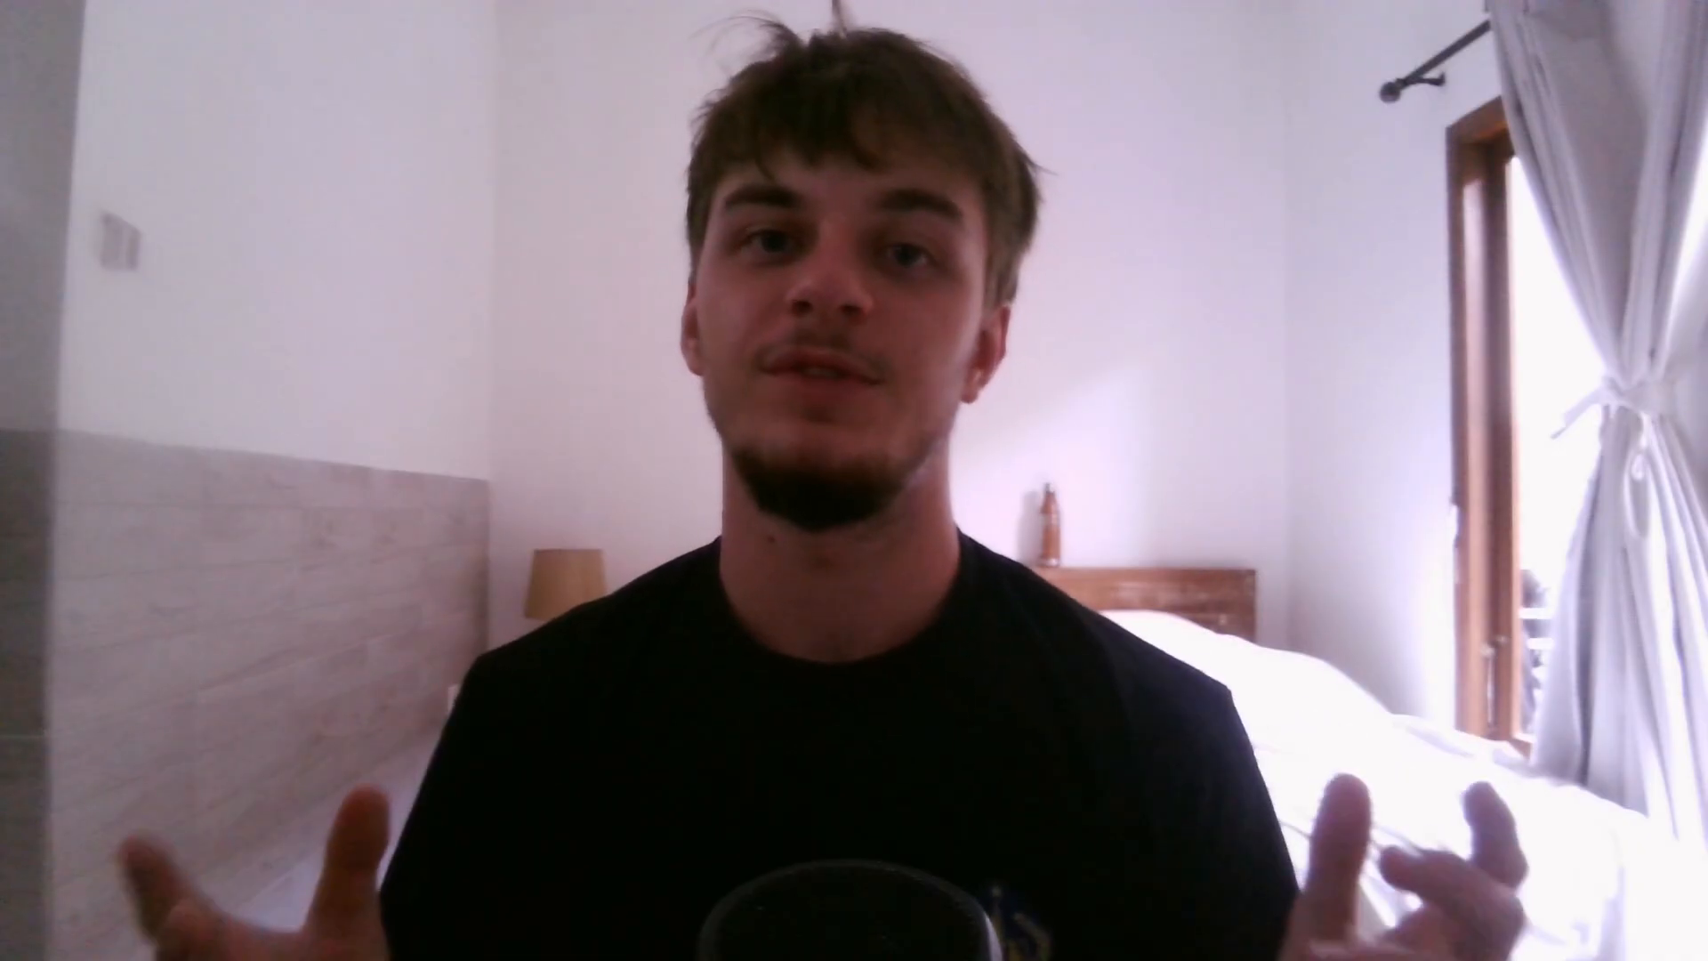